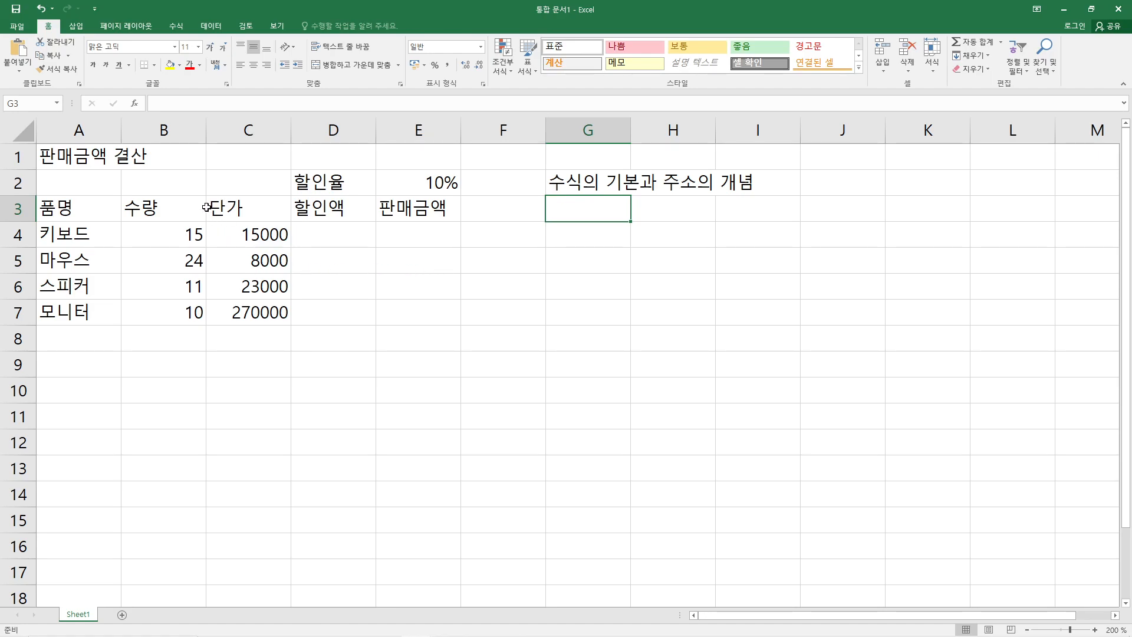
Merge and center the title 판매금액 결산 across A1:E1
drag(85, 157, 410, 150)
click(356, 65)
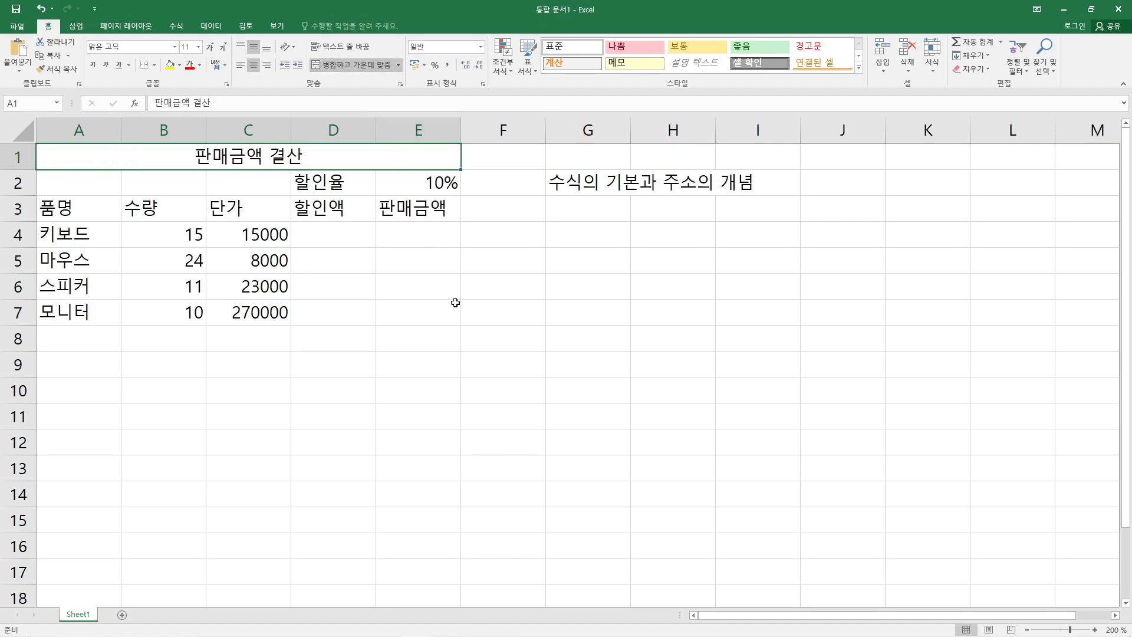
Merge G3:M10 into one notes cell with top-left text alignment, and narrow column F
drag(583, 211, 1071, 395)
click(354, 65)
click(240, 65)
click(240, 46)
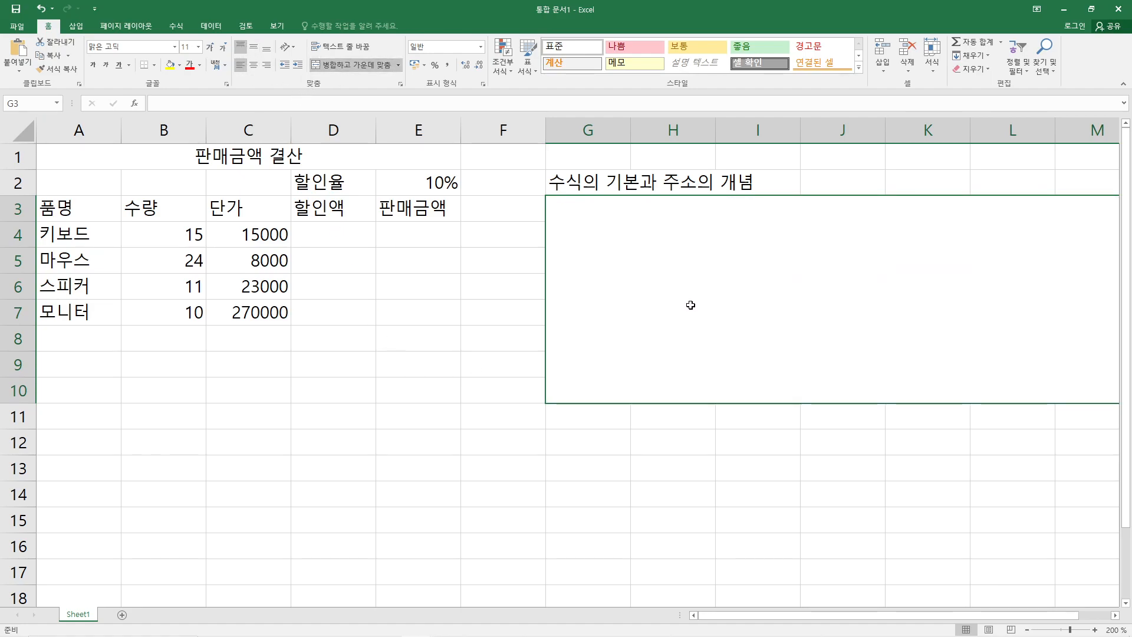
drag(545, 130, 511, 131)
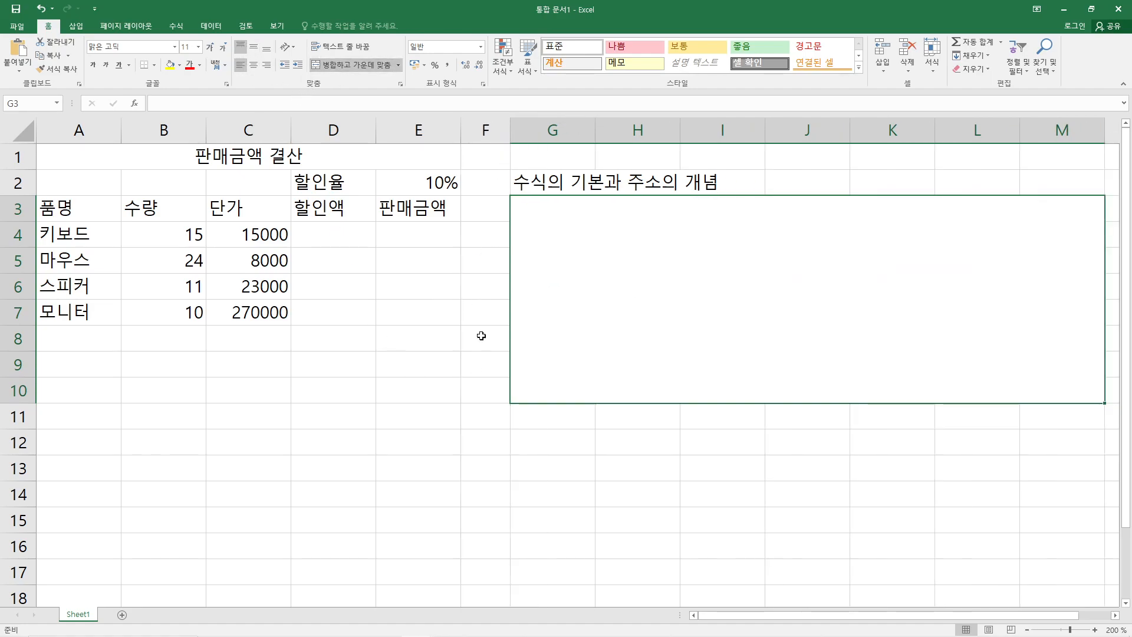
click(479, 337)
Fill the header cells A3:E3, the item names A4:A7 and the 할인율 label in D2 with light gold
click(69, 212)
drag(69, 212, 399, 218)
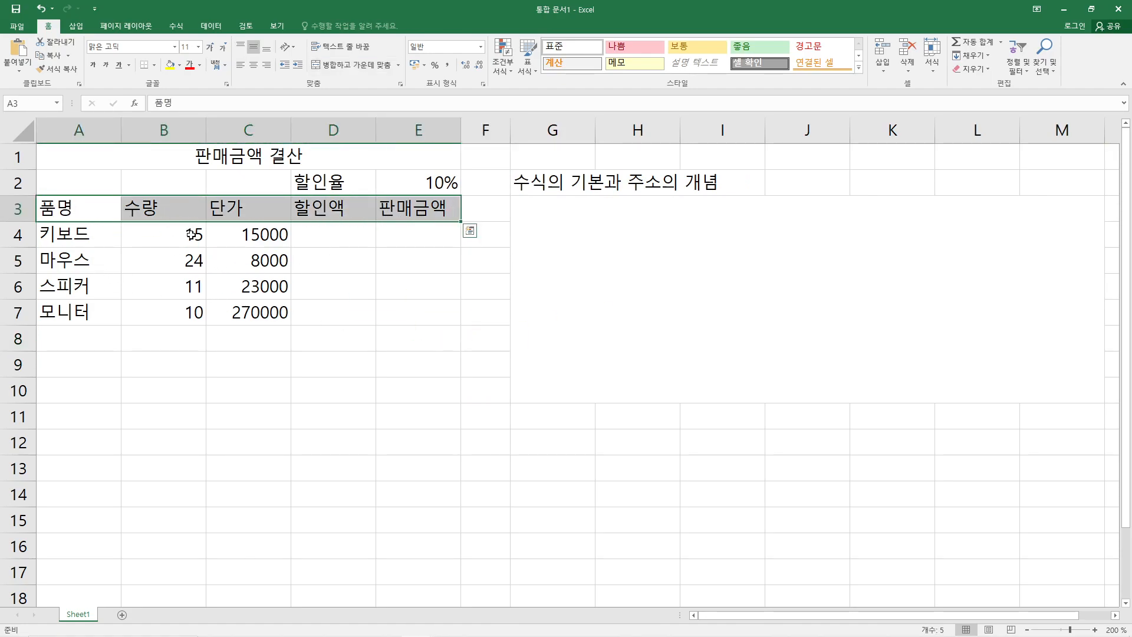
ctrl+drag(91, 242, 90, 309)
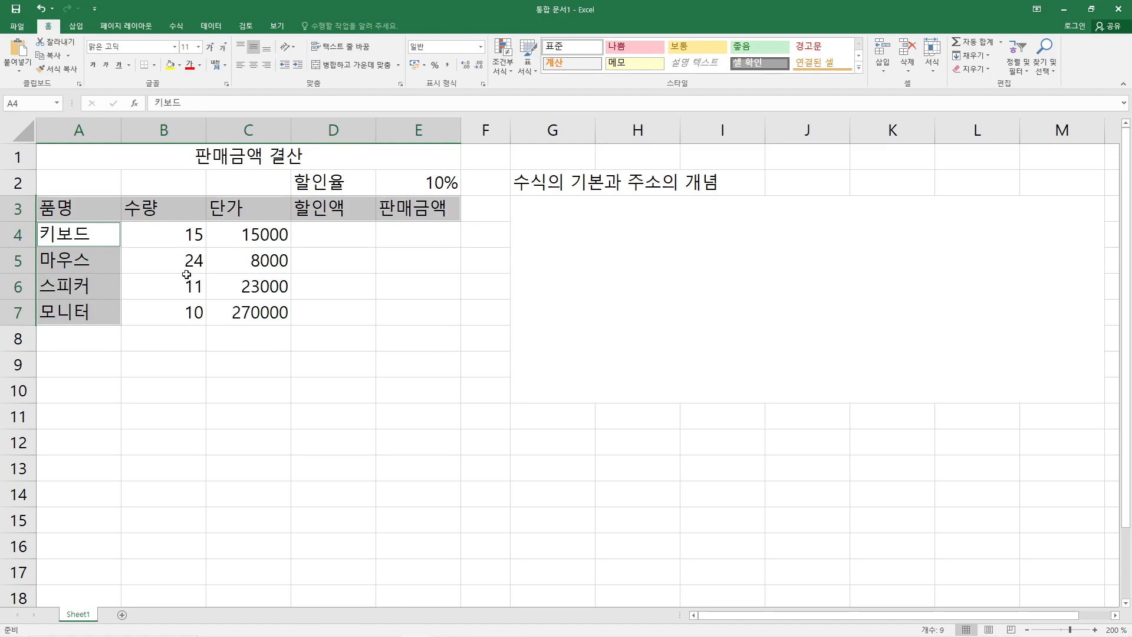
ctrl+click(317, 186)
click(179, 66)
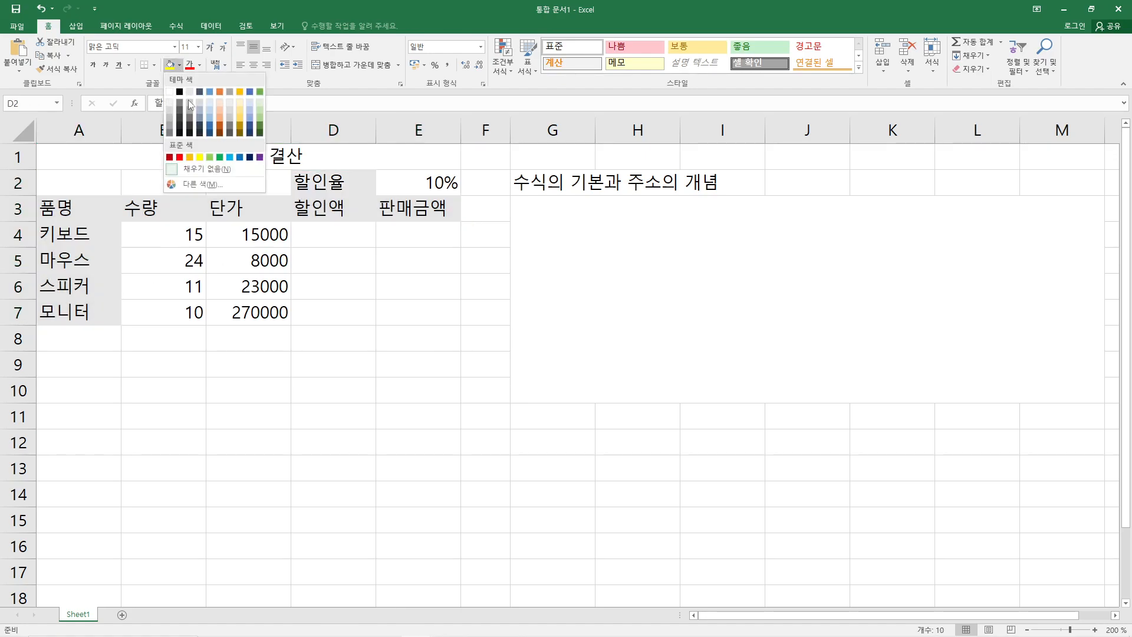
click(238, 117)
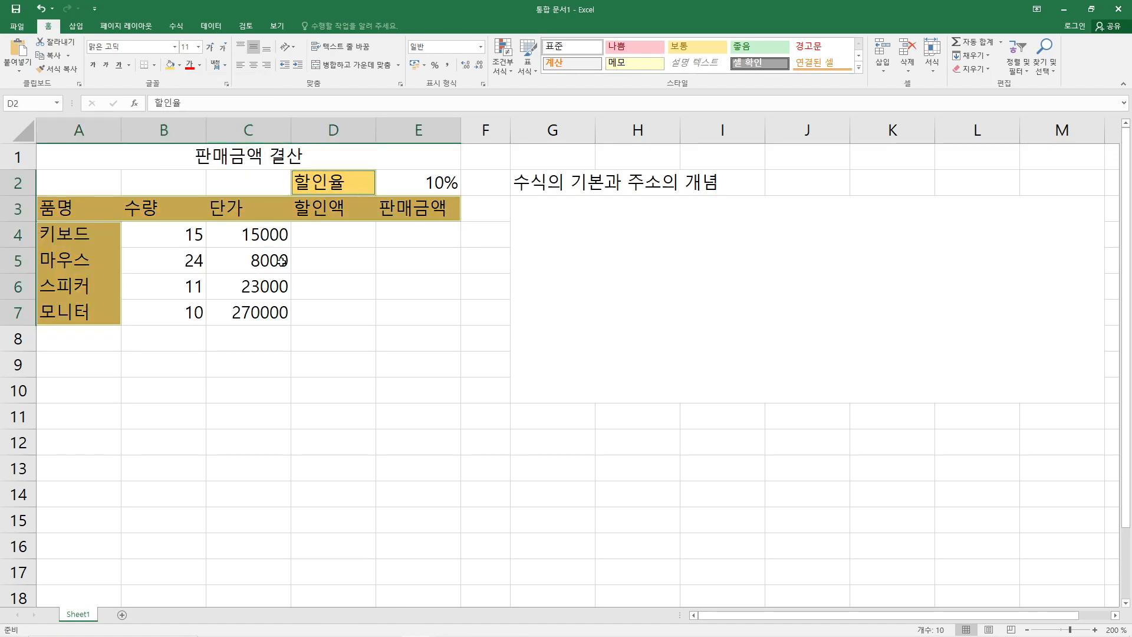
Apply all borders to D2:E2 and the table range A3:E7
drag(330, 184, 417, 181)
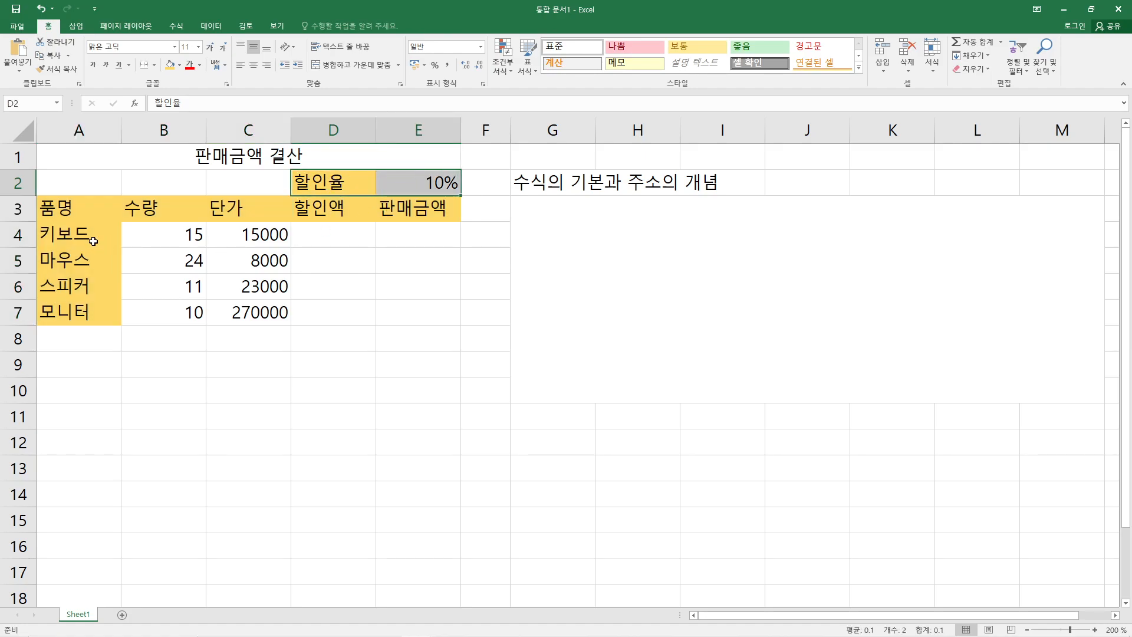
drag(85, 215, 406, 321)
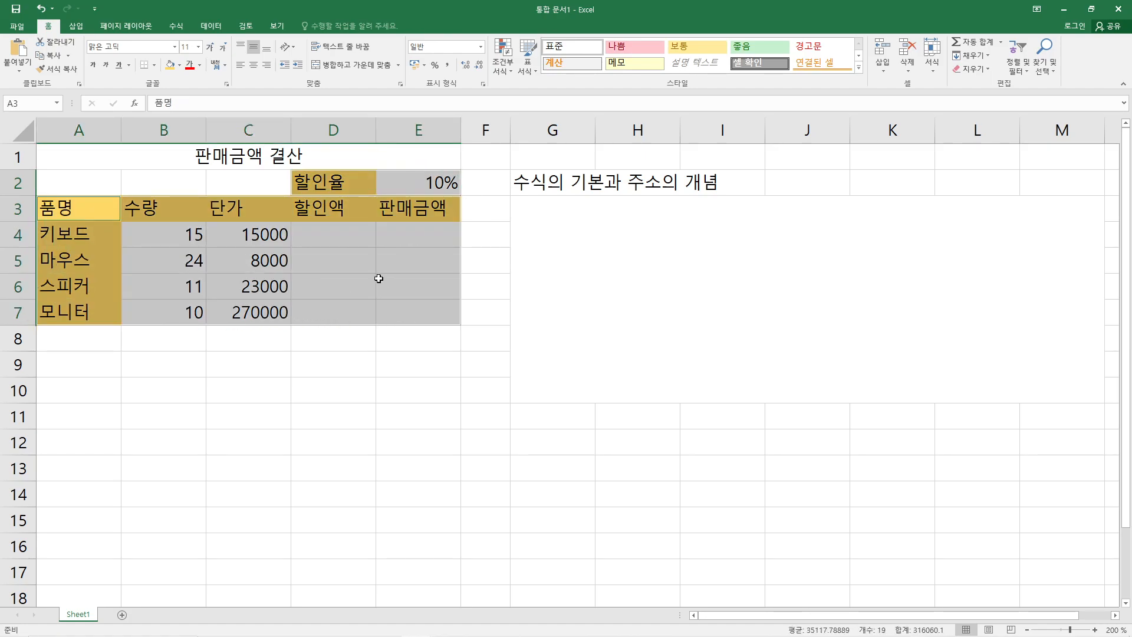
click(154, 66)
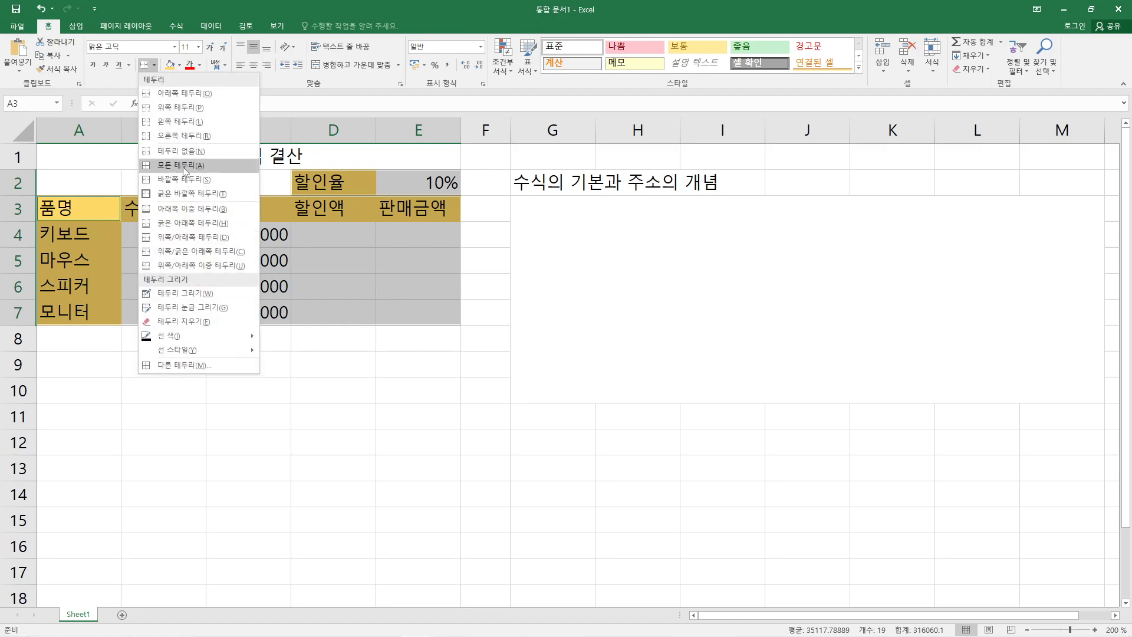
click(184, 169)
click(268, 288)
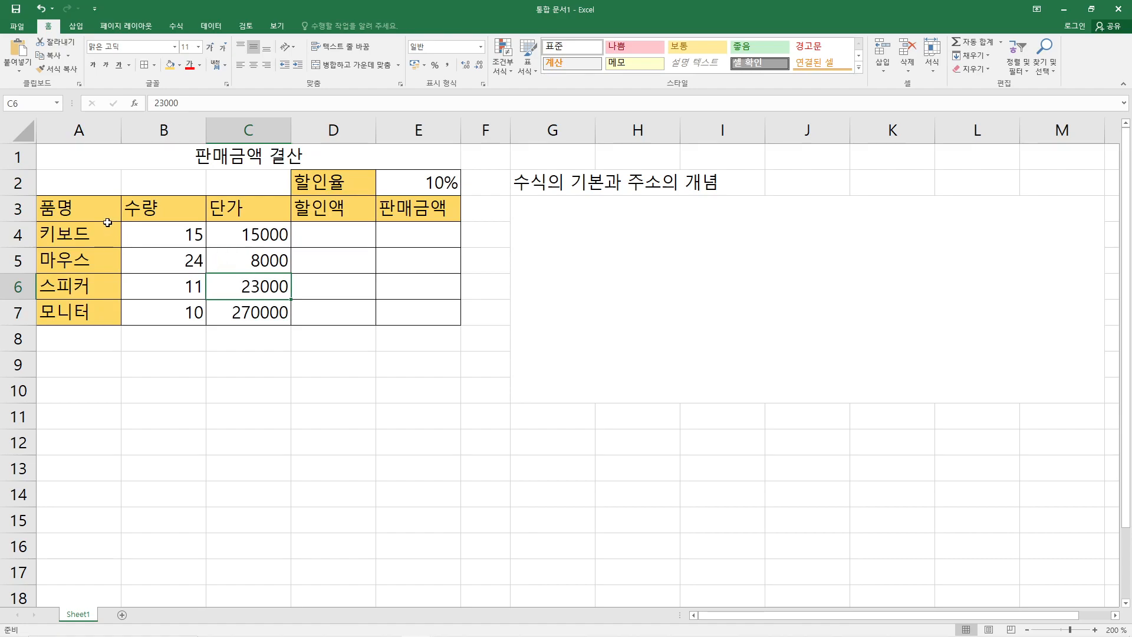
Center the text horizontally in the header cells A3:E3, the label D2 and the item names A4:A7
drag(99, 206, 406, 207)
ctrl+click(354, 182)
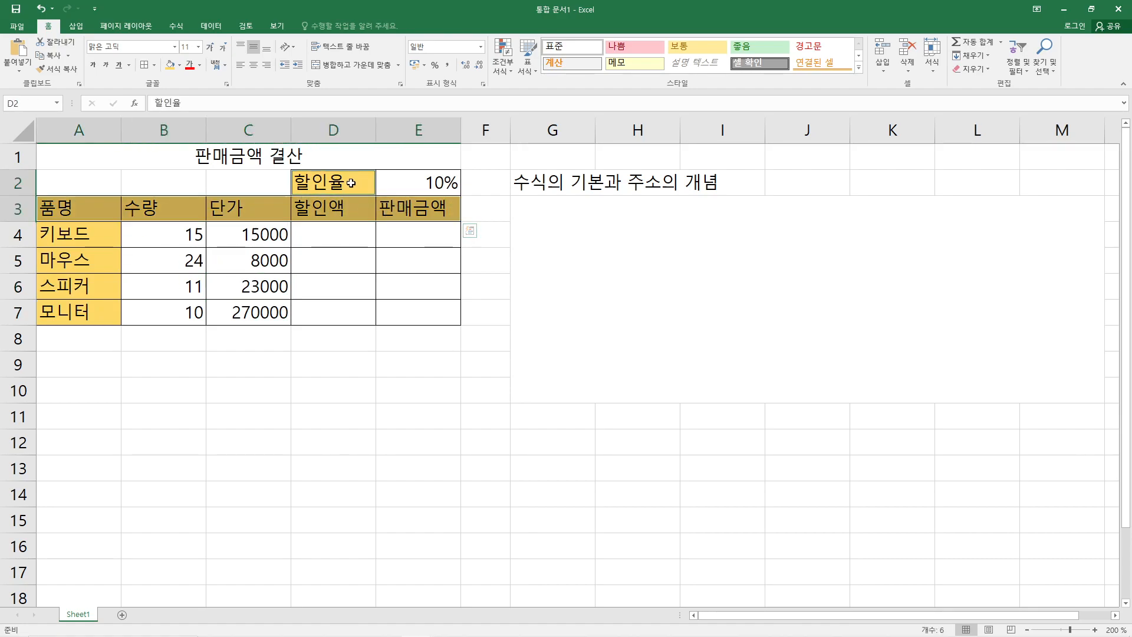
drag(83, 239, 94, 312)
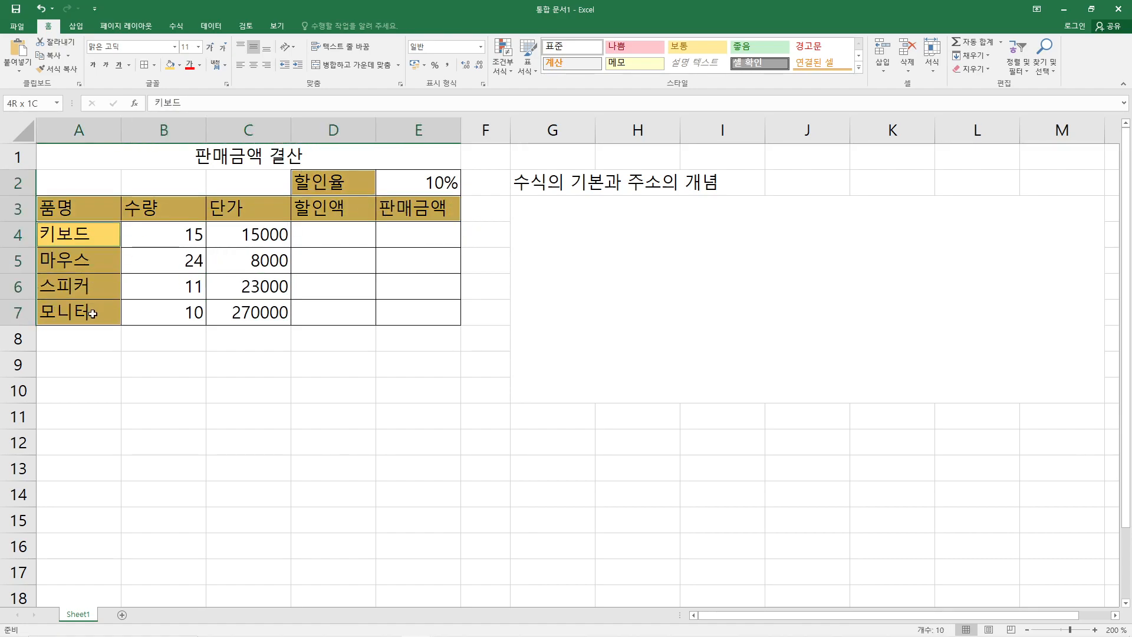
click(254, 64)
click(333, 363)
Apply the custom number format 0"개" to the quantities in B4:B7
click(175, 232)
drag(175, 232, 174, 311)
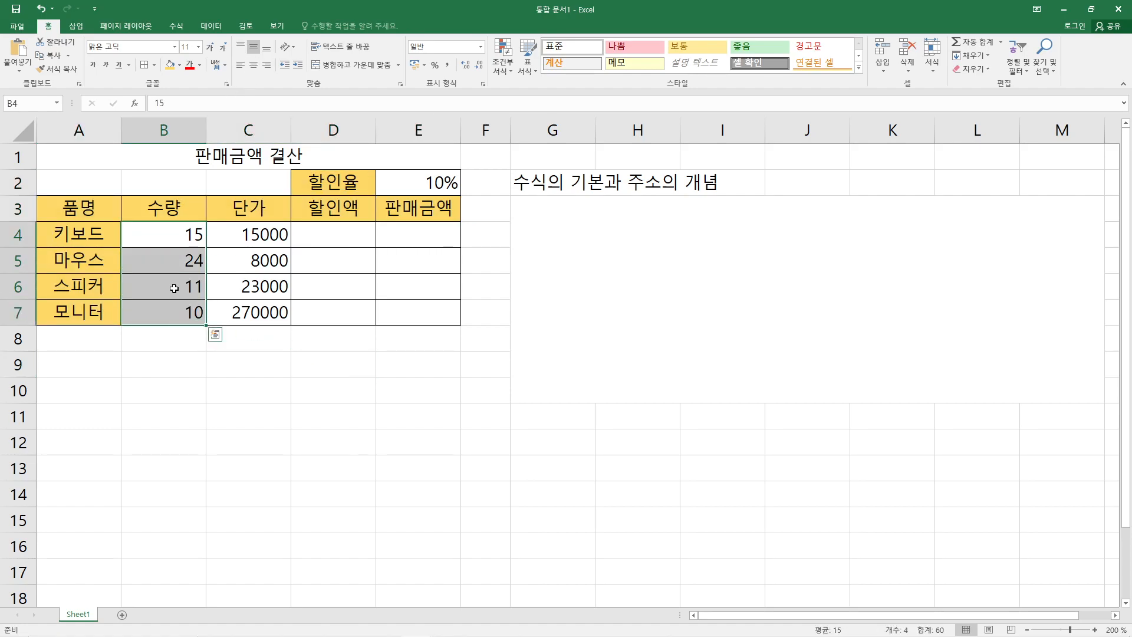
key(ctrl+1)
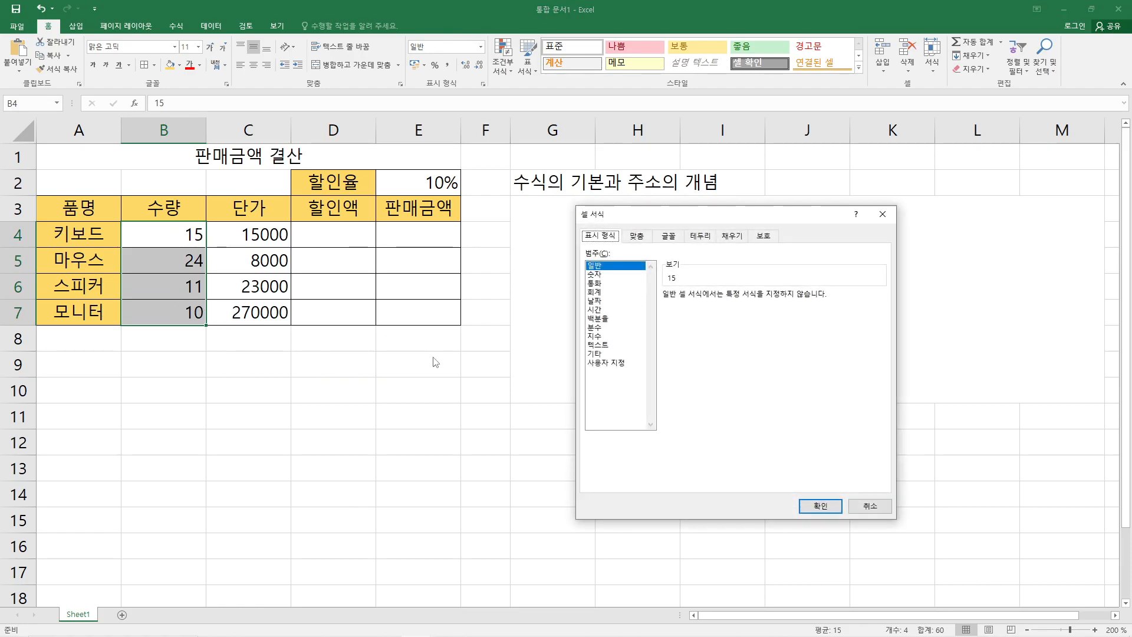
click(629, 364)
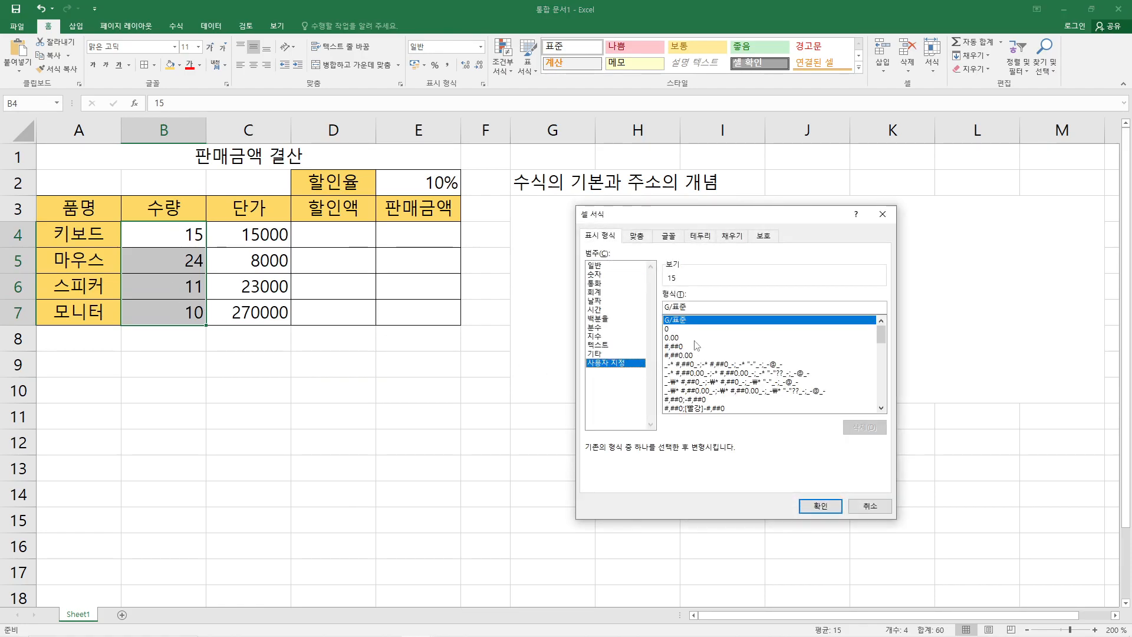
click(699, 307)
key(BackSpace)
key(BackSpace)
key(BackSpace)
key(BackSpace)
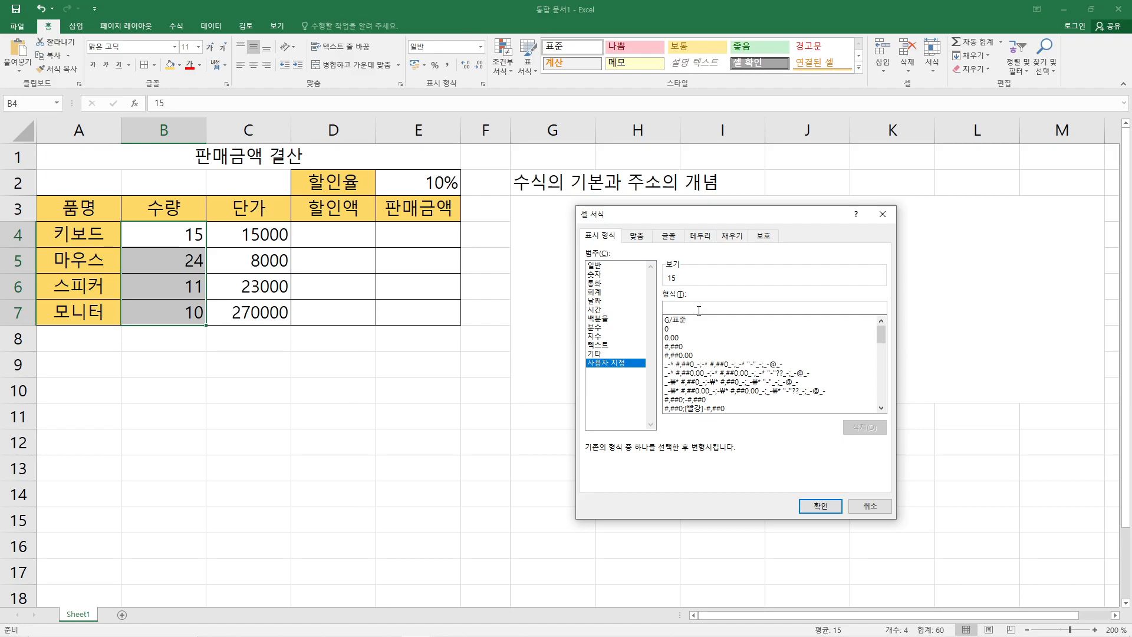
text(0"개)
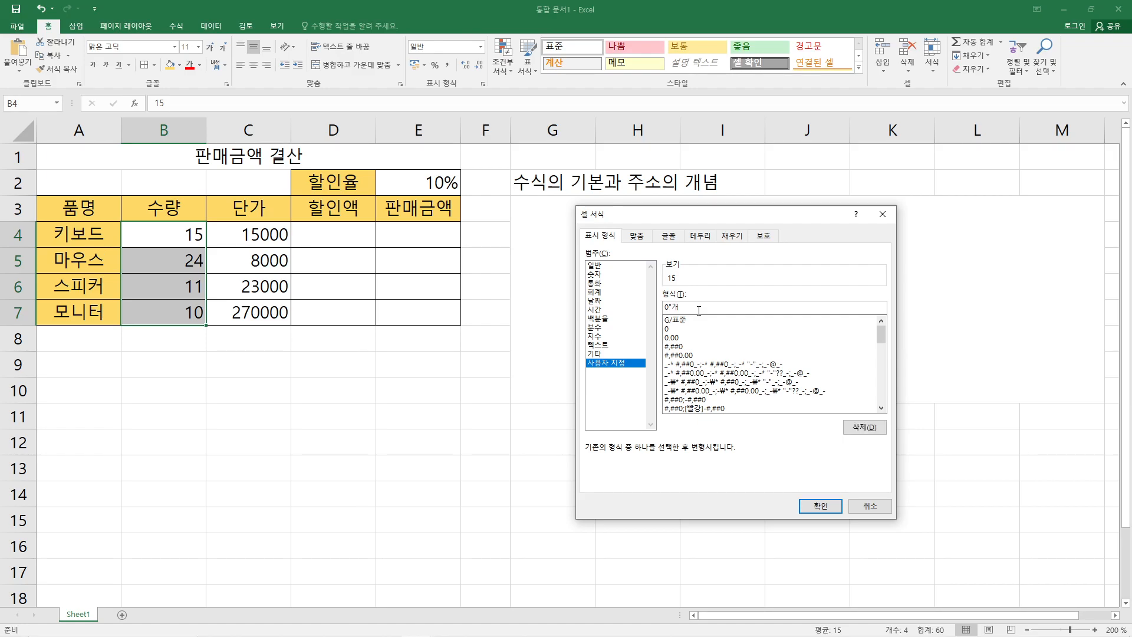
key(Return)
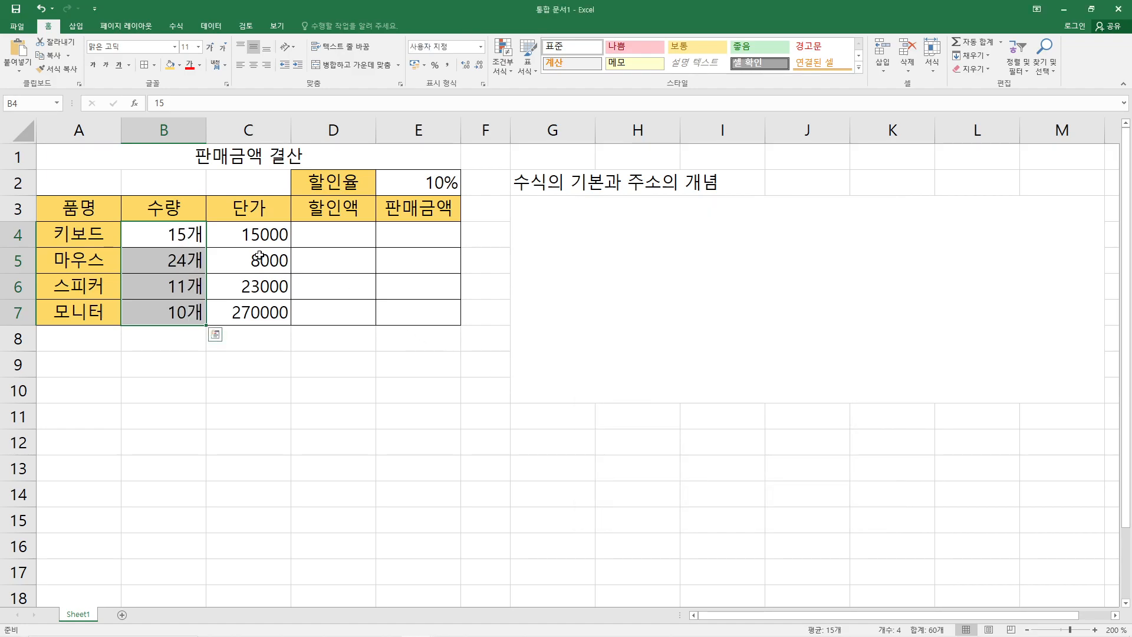
Format the unit prices in C4:C7 with the comma style, and adjust the layout by narrowing column F and widening column C
click(245, 235)
drag(246, 236, 251, 310)
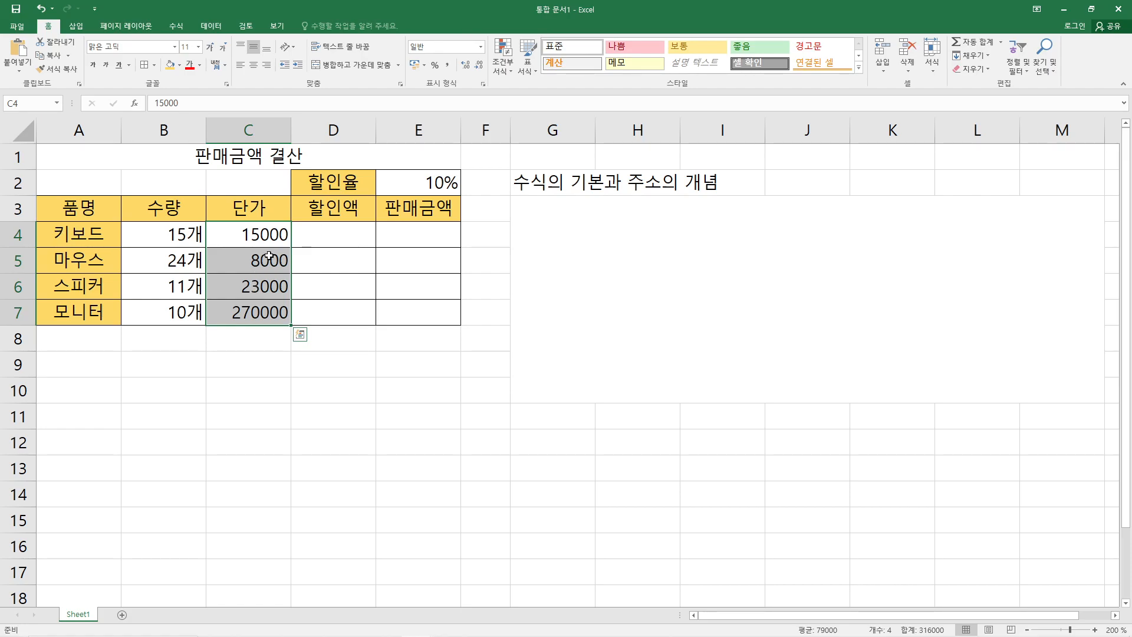
click(448, 65)
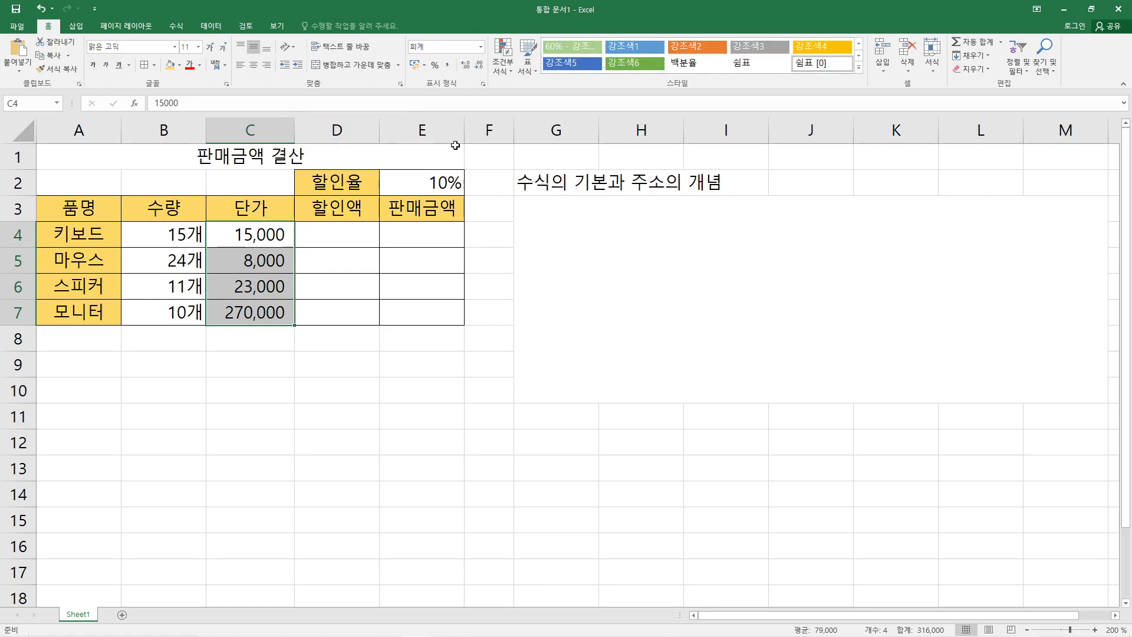
drag(514, 131, 490, 136)
drag(295, 132, 313, 135)
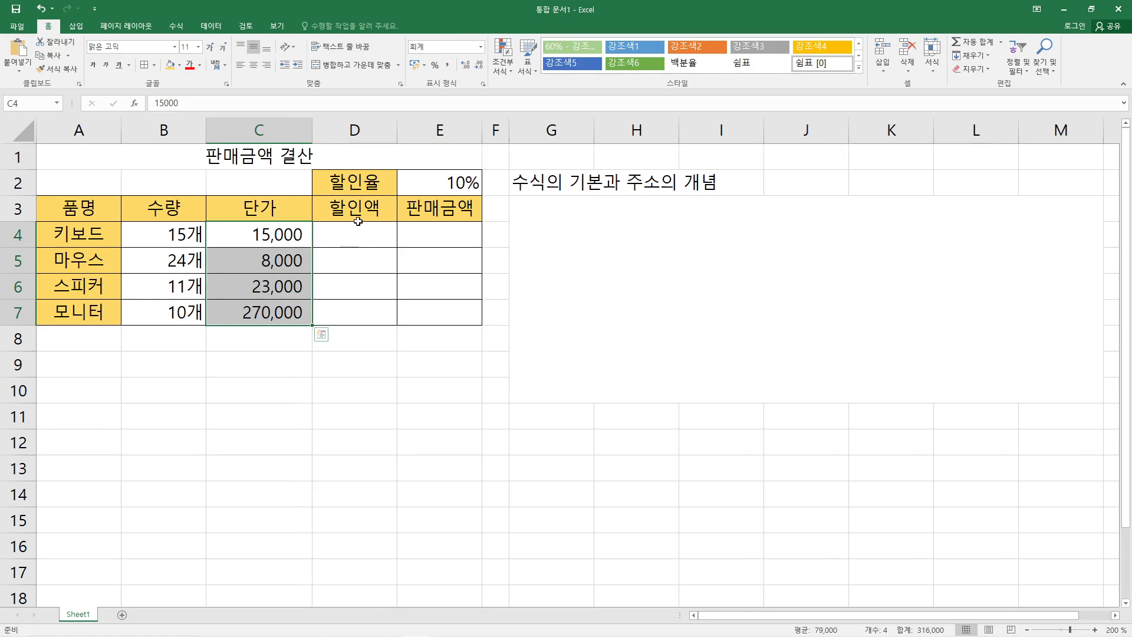
Insert a new column before the 할인액 column and enter the header 판매금액 in D3
right_click(369, 130)
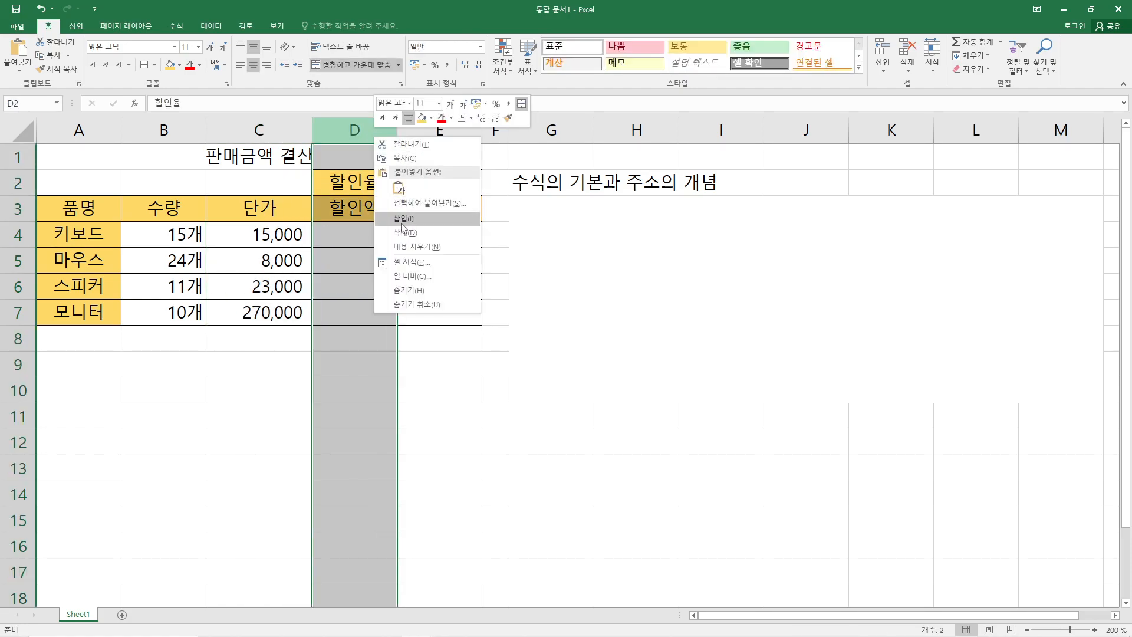
click(403, 219)
click(384, 212)
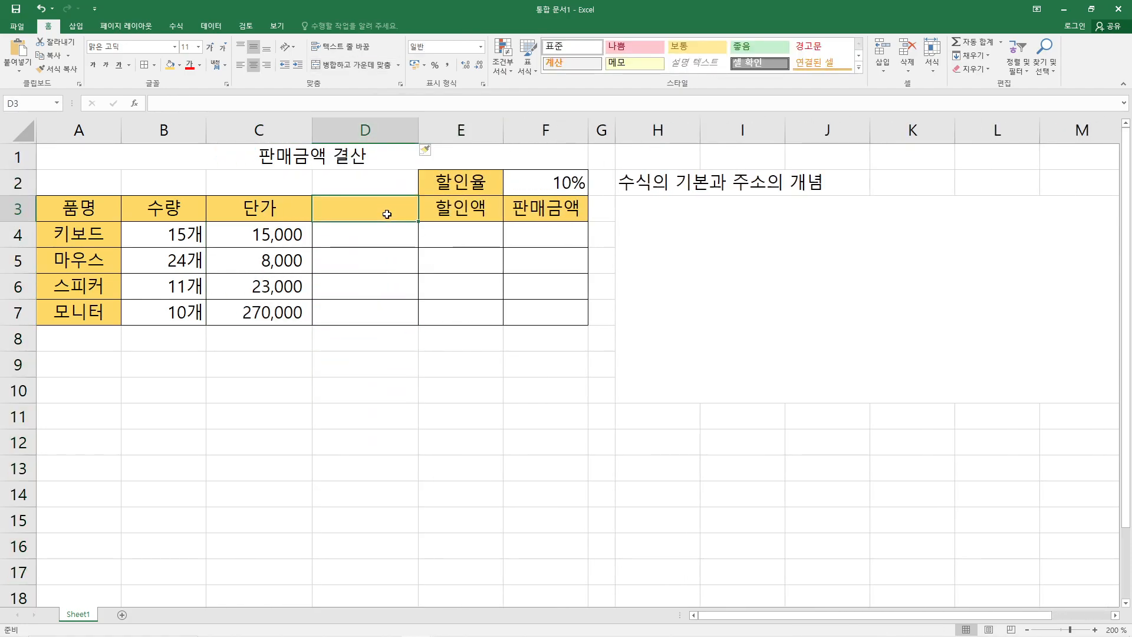
text(판)
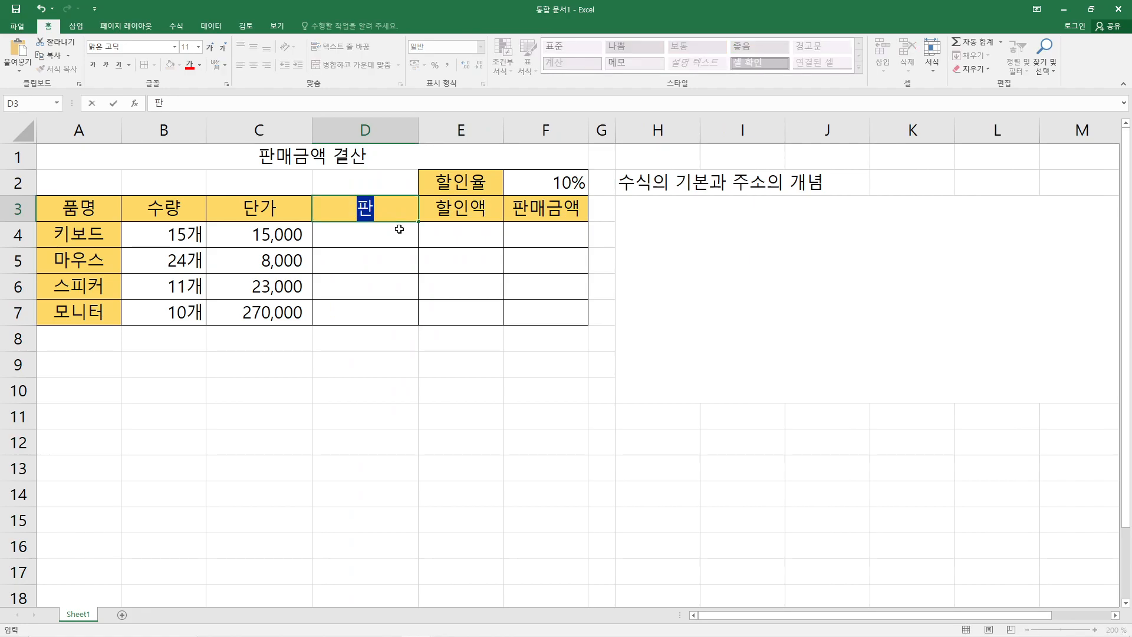
text(매금애ㄱ)
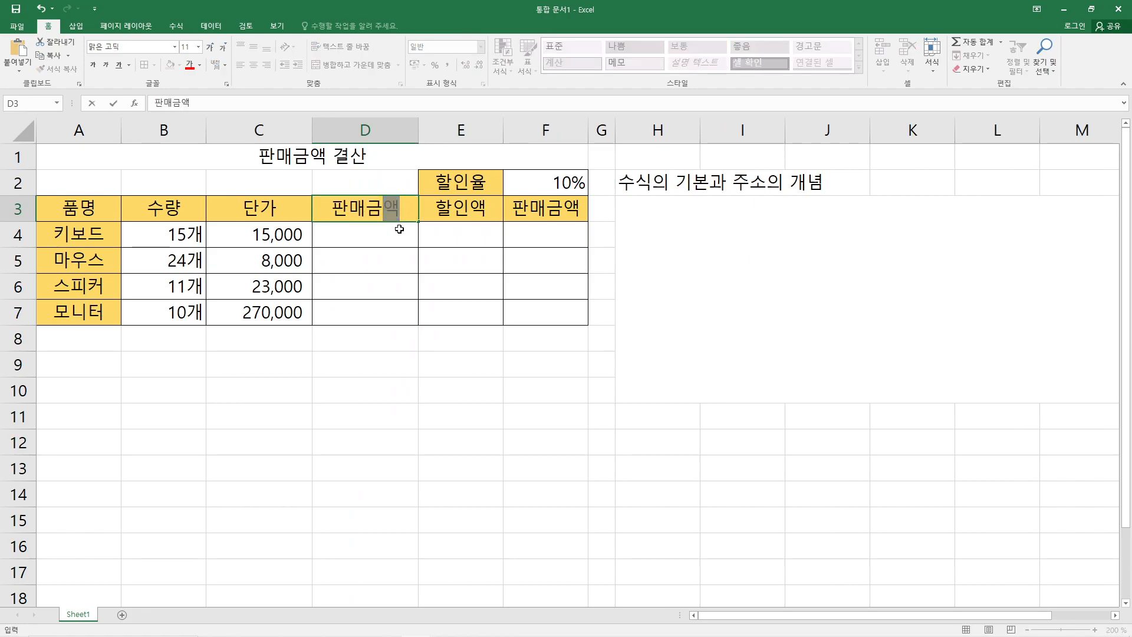
Change the last table header in F3 to 실판매금액
double_click(505, 206)
text(실)
key(Return)
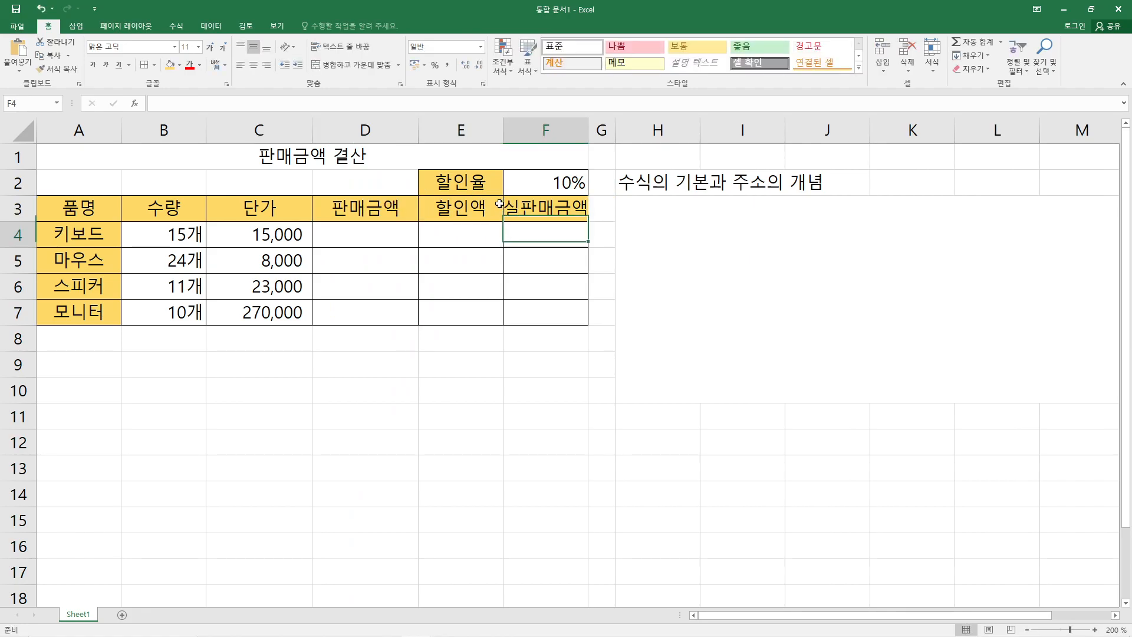
Widen column F to fit its header, and narrow columns L and M so the notes cell fits on screen
drag(588, 130, 603, 130)
drag(1055, 129, 988, 130)
drag(1073, 130, 1029, 133)
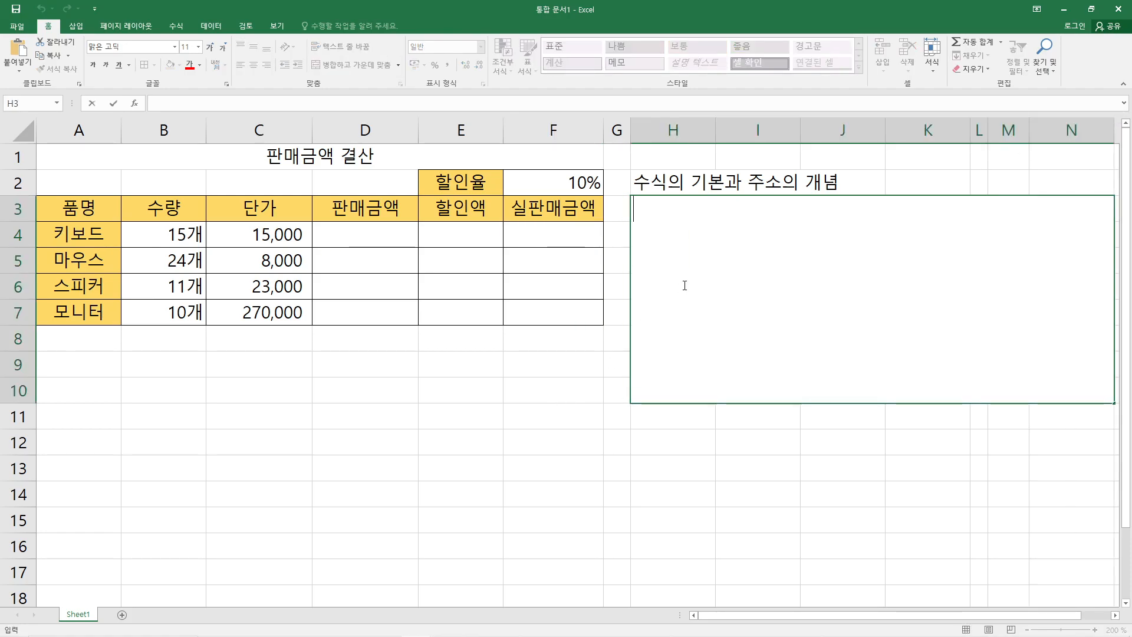
Write the first line of the merged notes cell: "기본적으로 계산을위해서 =을 치고 시작합니다."
text(기본적ㅇ)
text(으로 )
text(계)
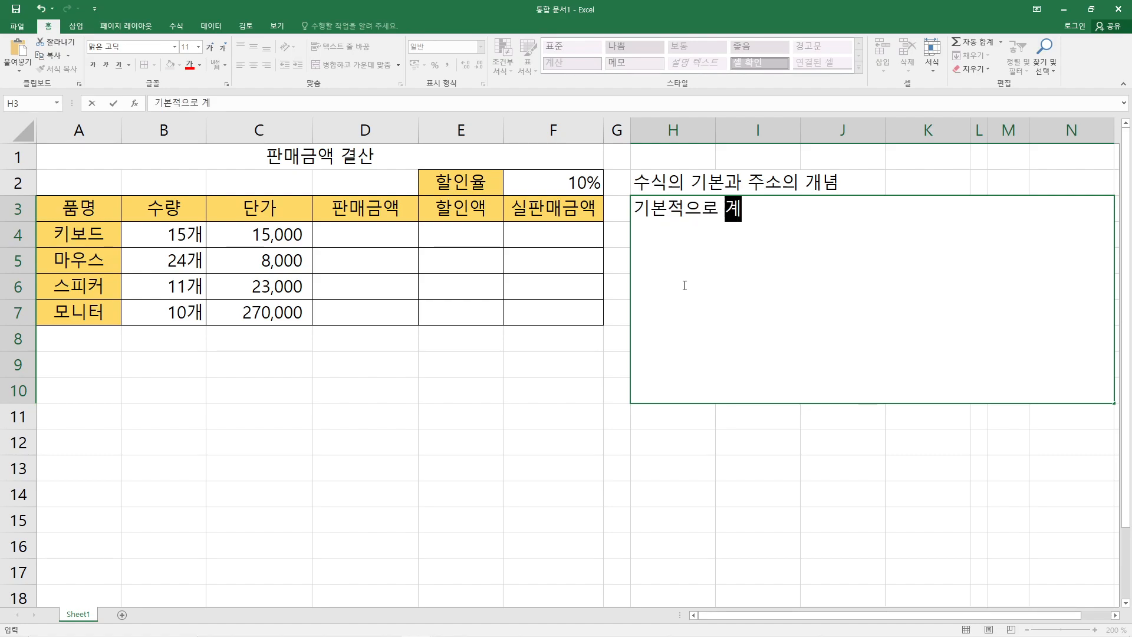
text(산을ㅇ위해서 )
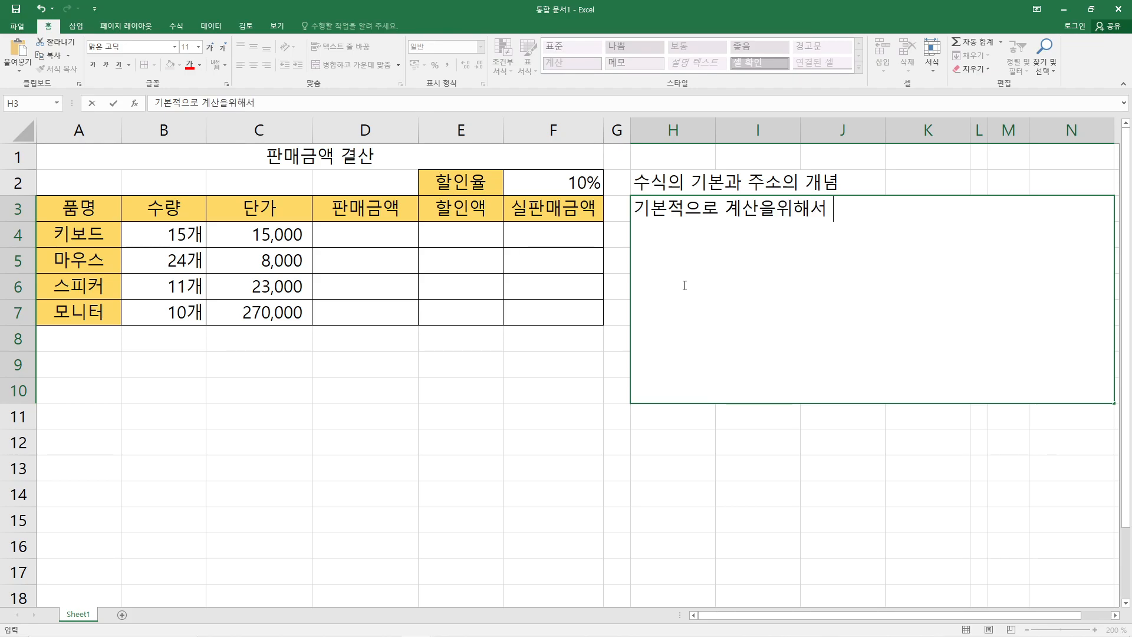
text(=을 치고)
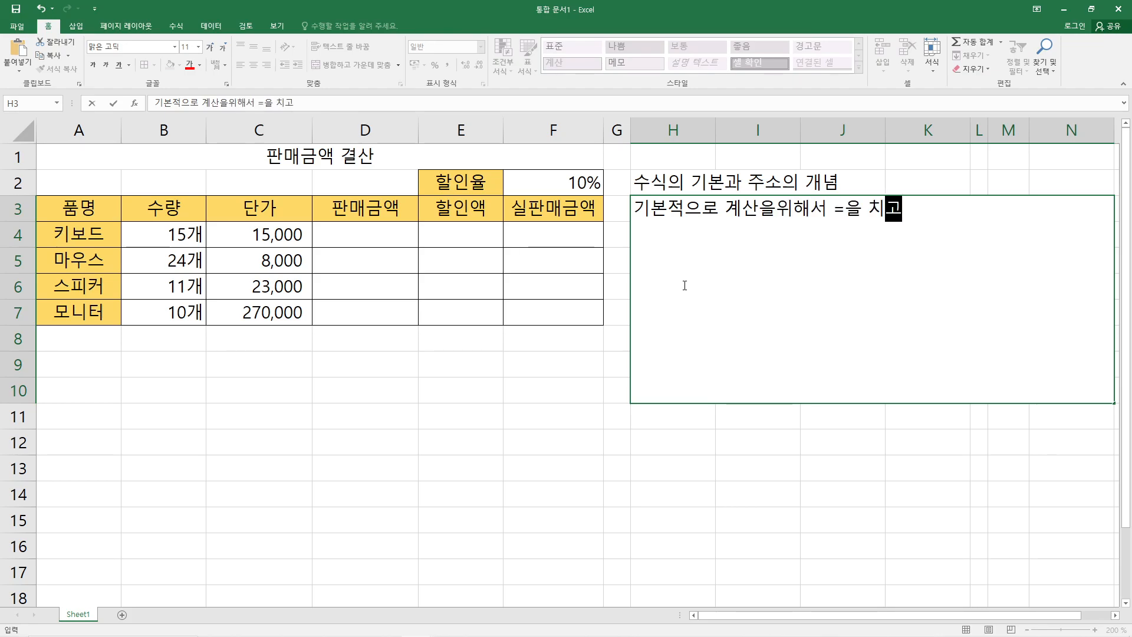
text( 시작합니다.)
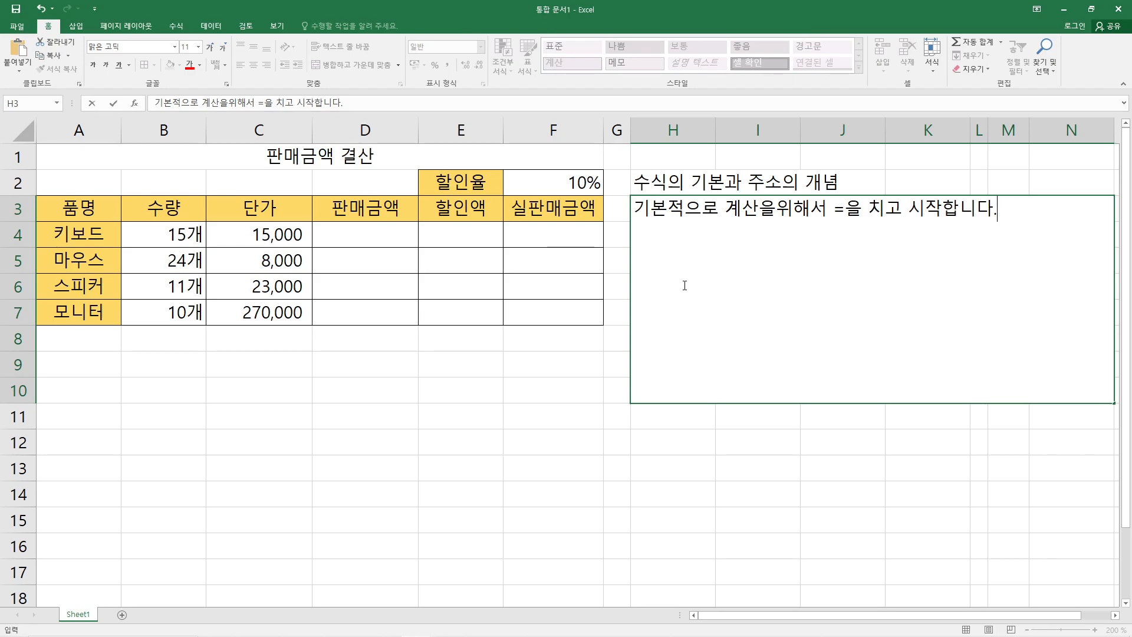
Add a second line to the merged notes cell: "계산기기능이 기본 탑제"
key(alt+Return)
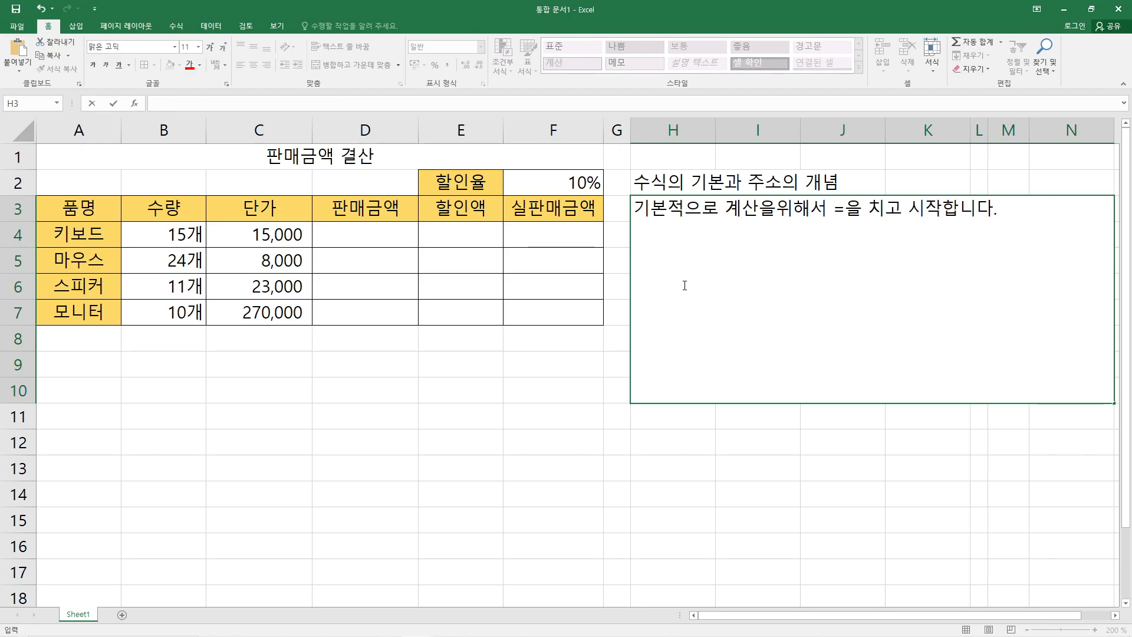
text(겟산기기능)
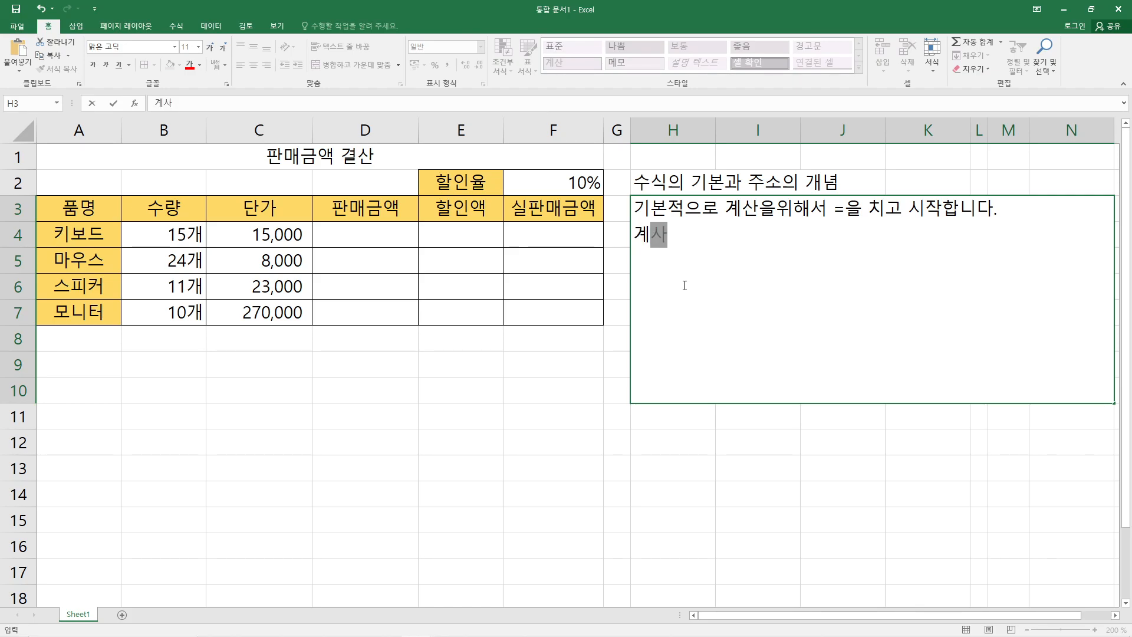
text(이 )
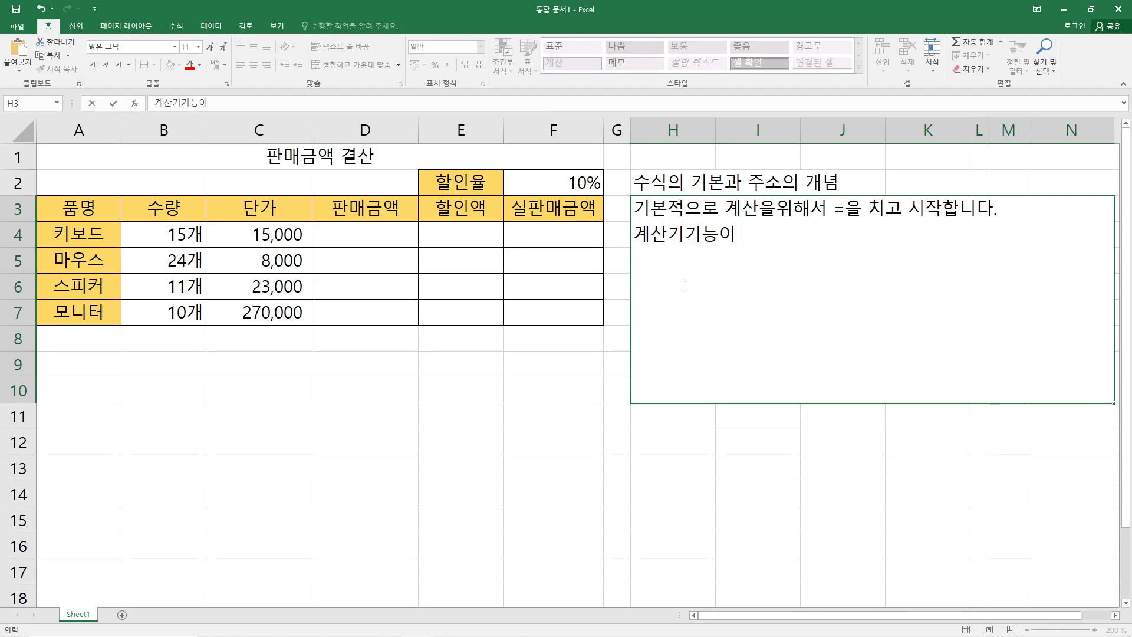
text(기본 탑제)
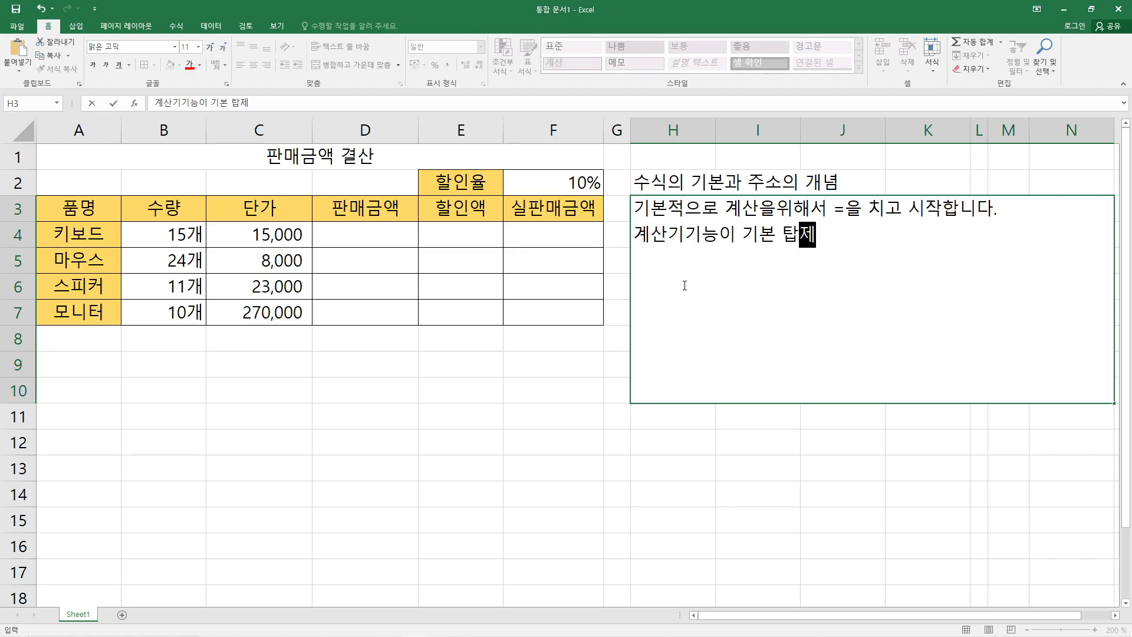
key(Return)
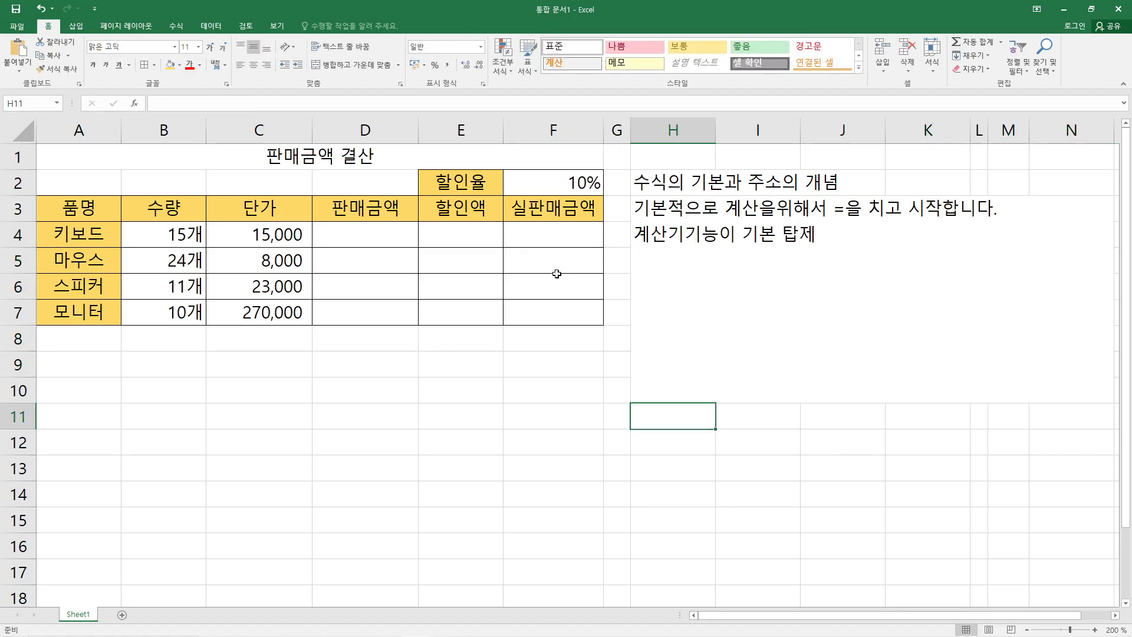
Calculate the keyboard's 판매금액 in D4 from typed numbers with the formula =15*15000
click(176, 242)
click(265, 234)
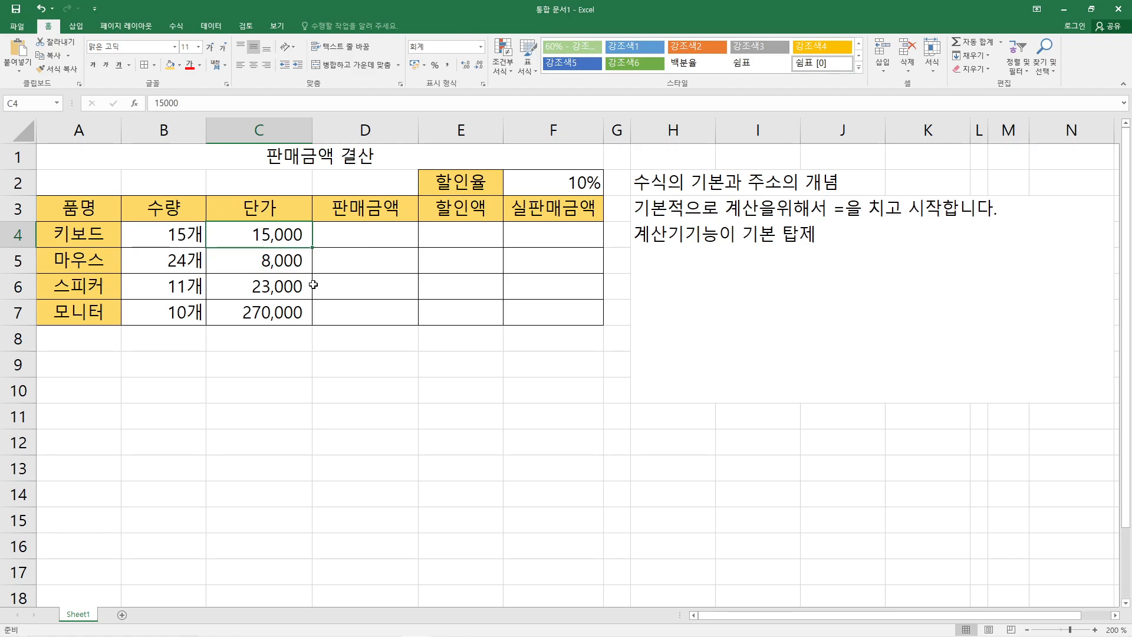
click(357, 237)
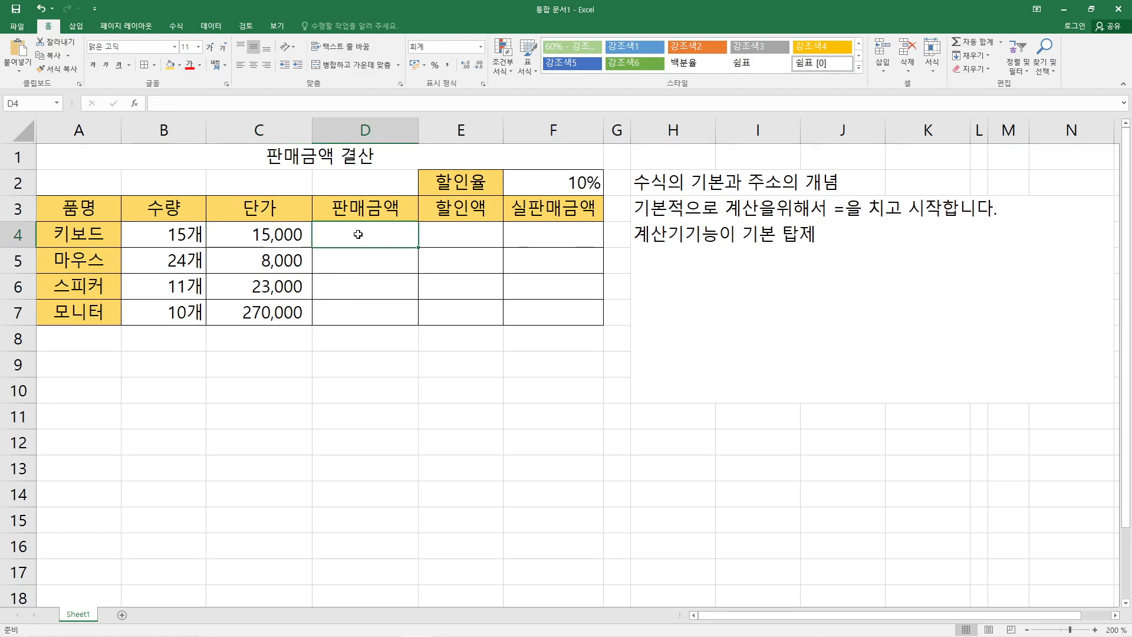
text(=)
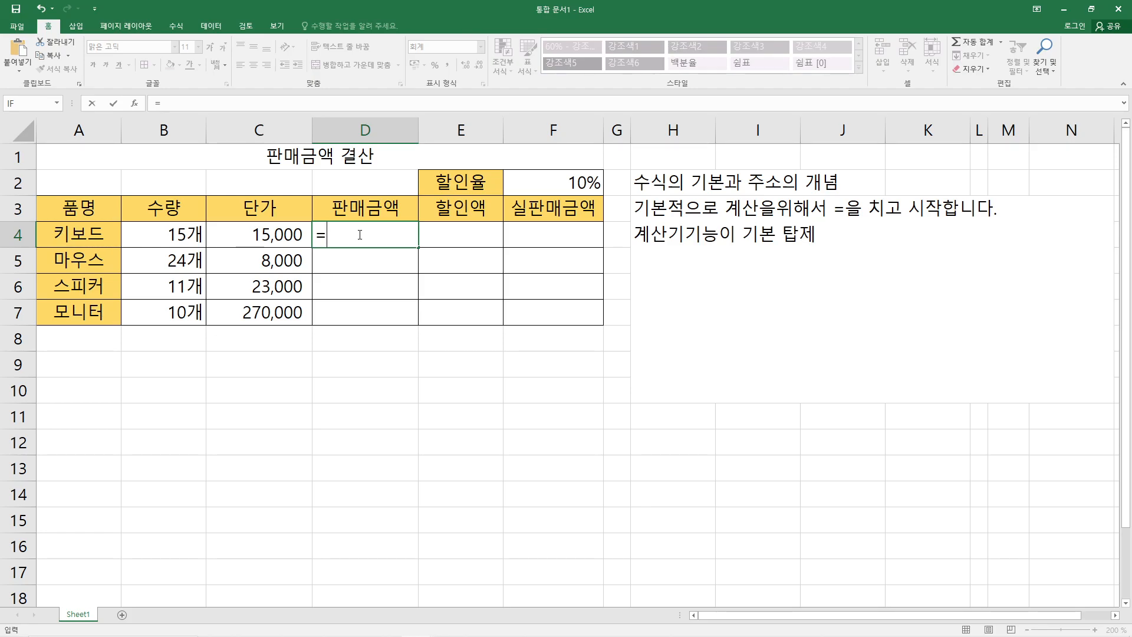
text(15*)
text(15000)
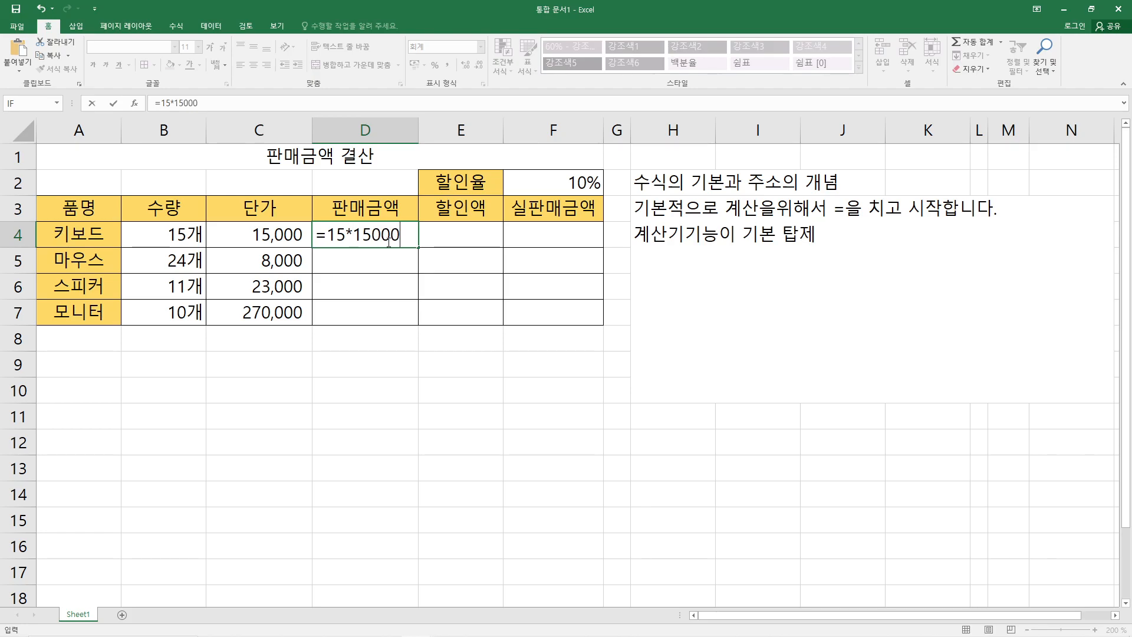
key(Return)
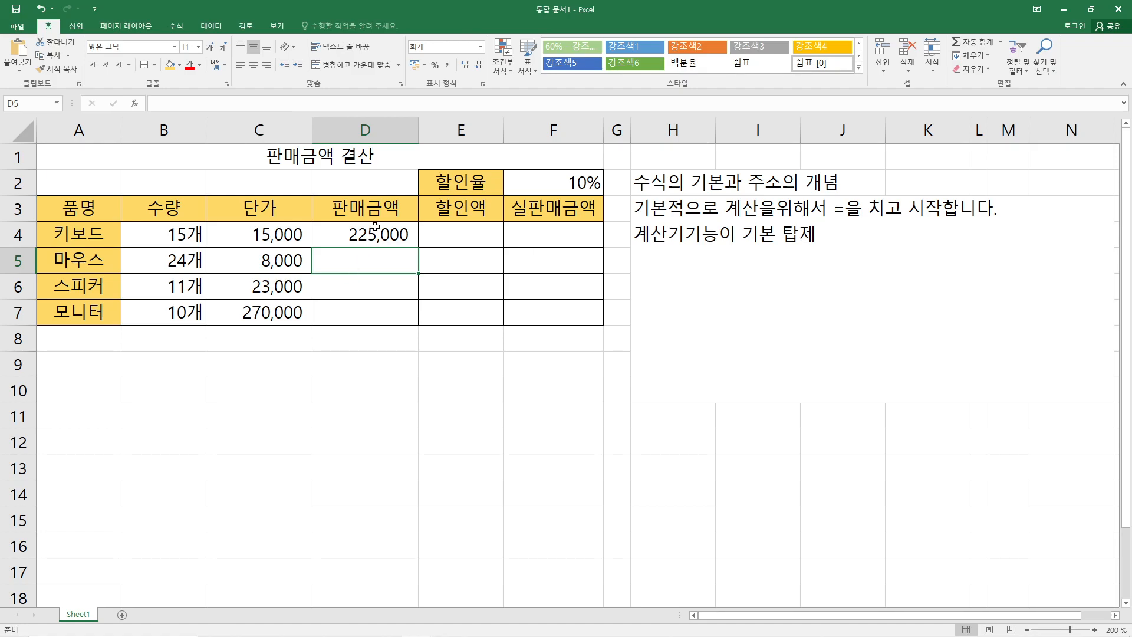
click(355, 236)
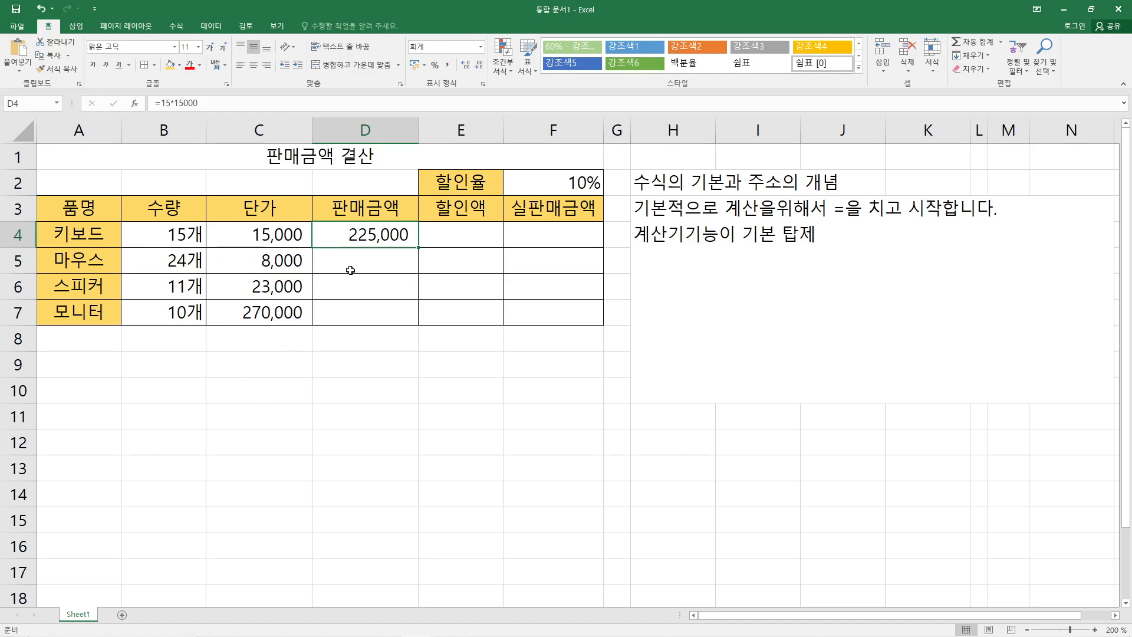
Add a third line to the merged notes cell: "주소위주로 작업하는게 편하다."
double_click(821, 238)
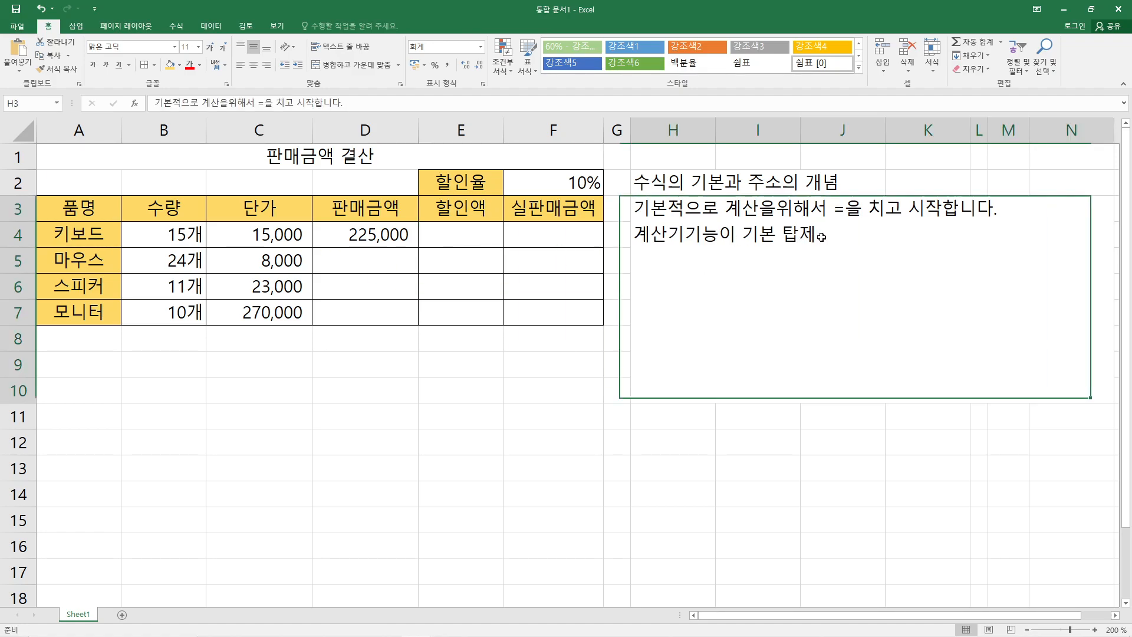
key(alt+Return)
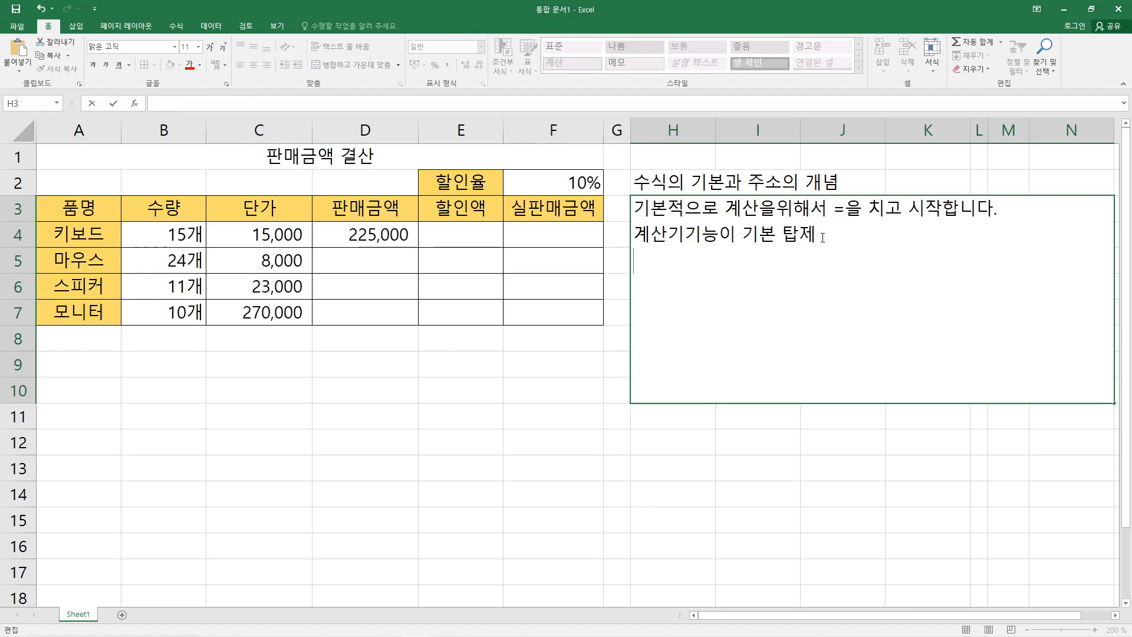
text(주소위주)
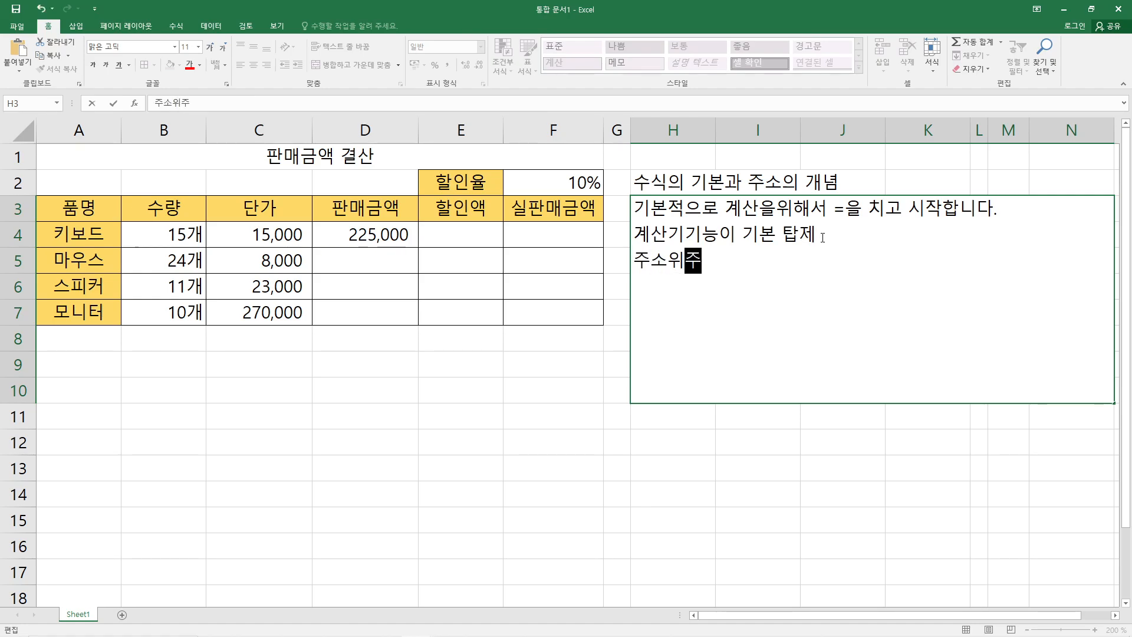
text(로 작업하)
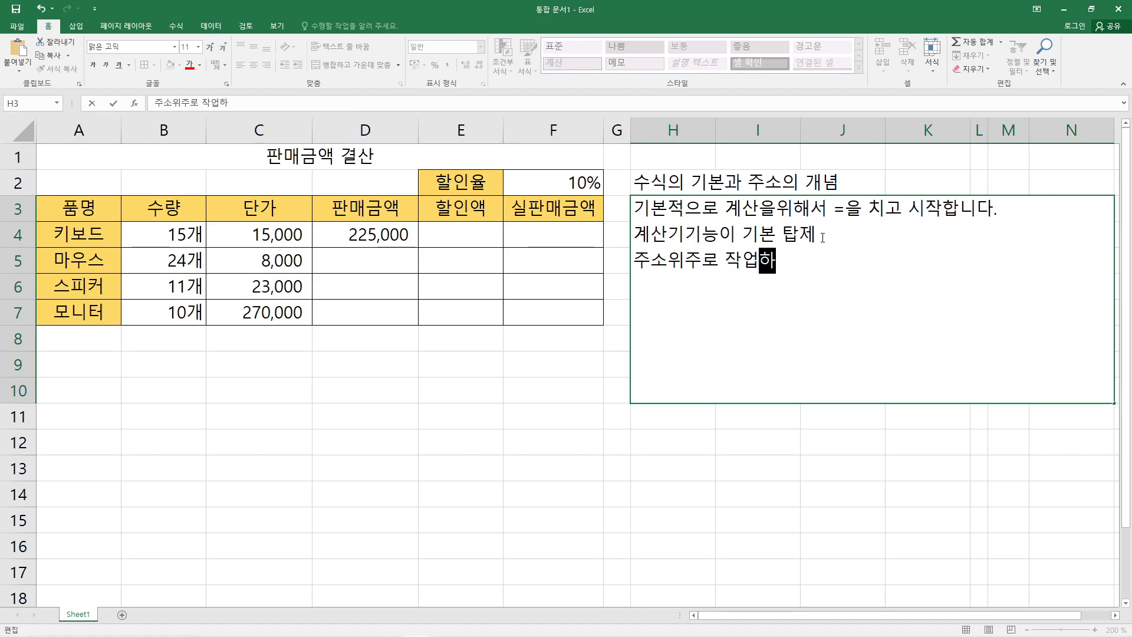
text(는게 편하다)
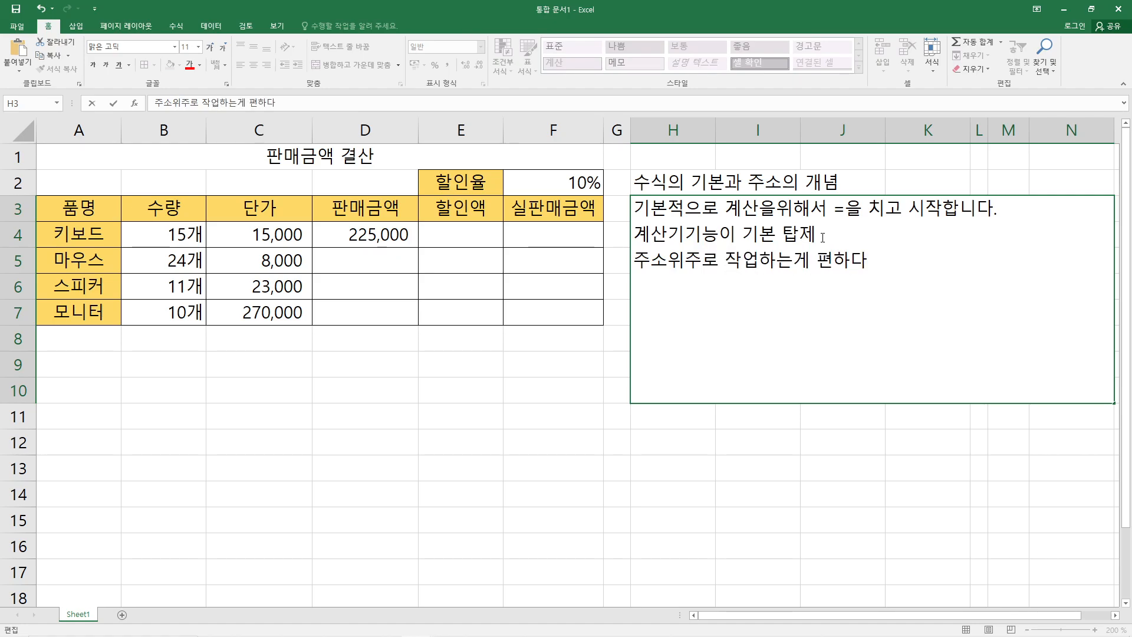
text(.)
key(Return)
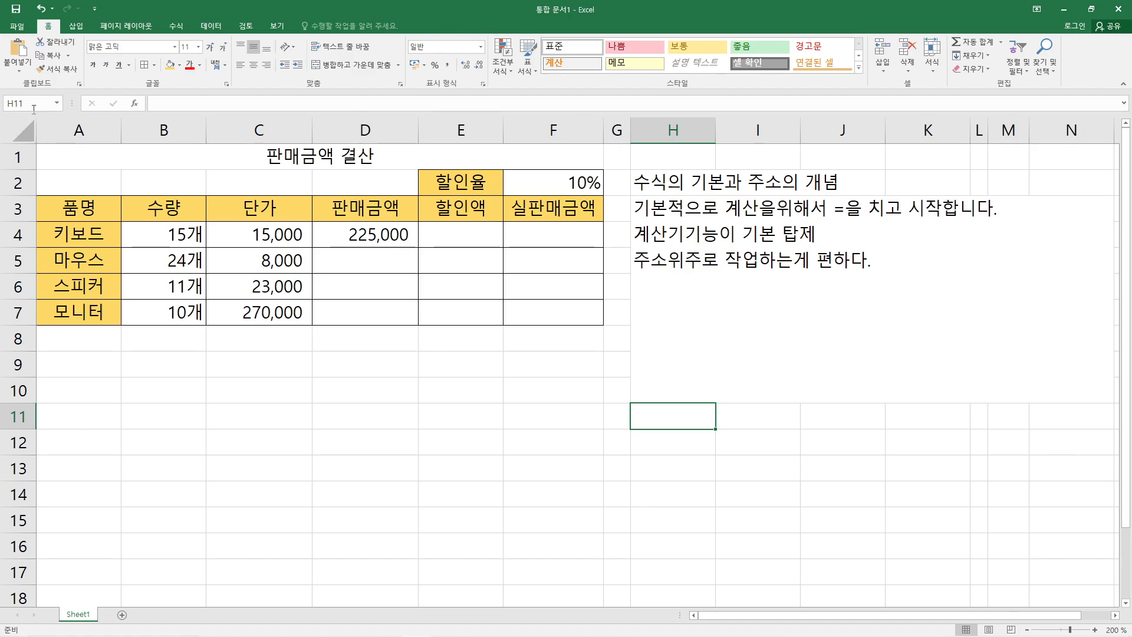
Widen column E and enter the cell-reference formula =B4*C4 in E4
click(153, 191)
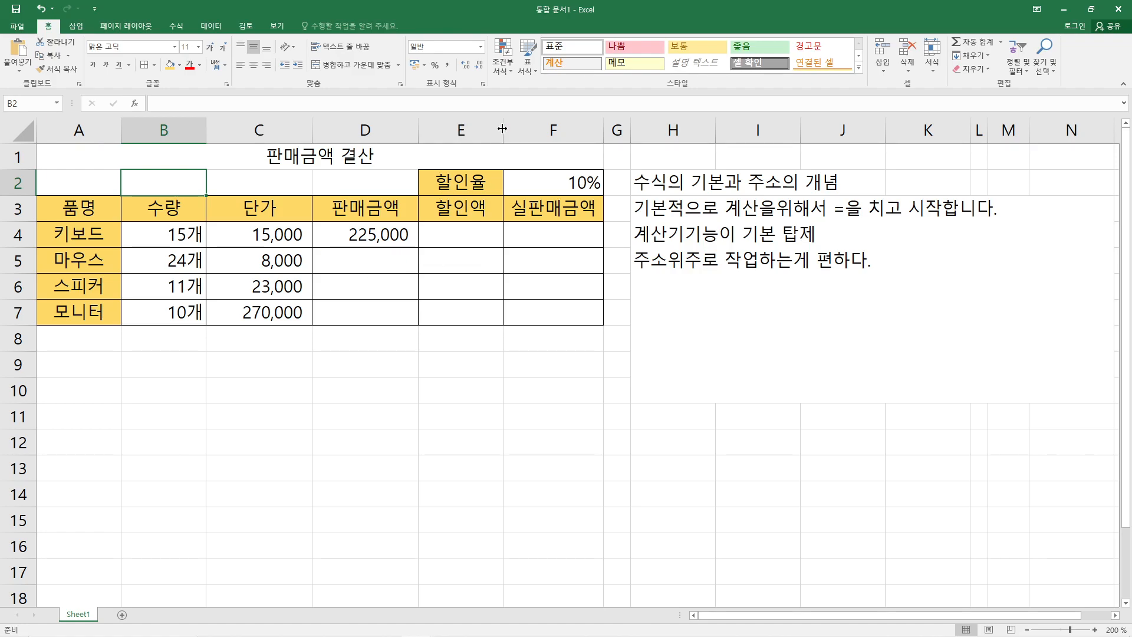
drag(503, 131, 543, 132)
click(444, 236)
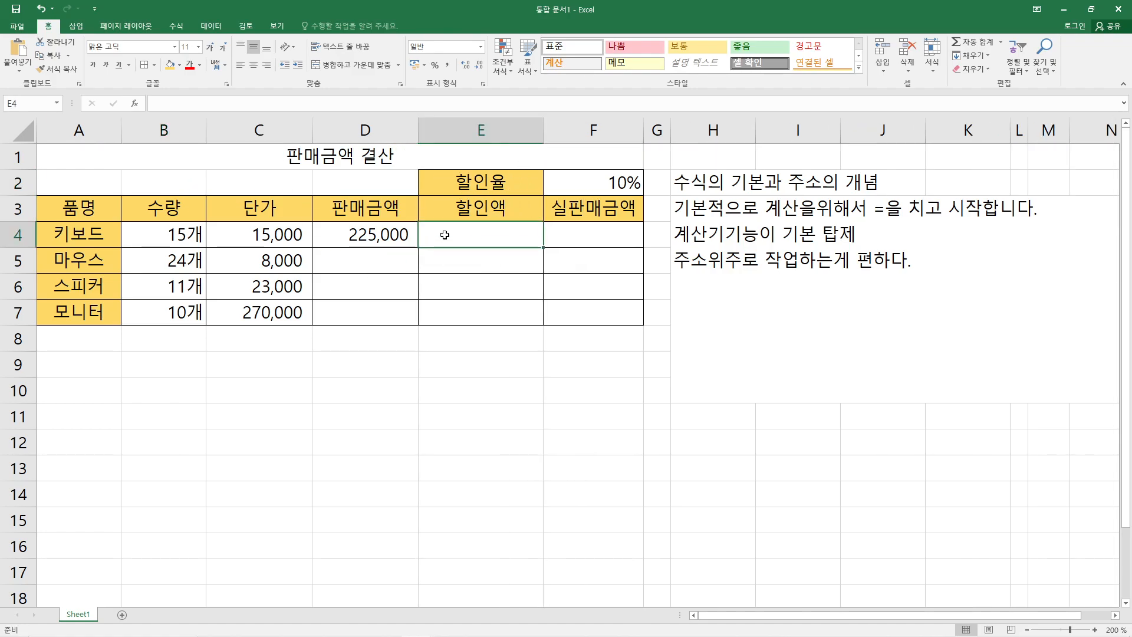
text(=)
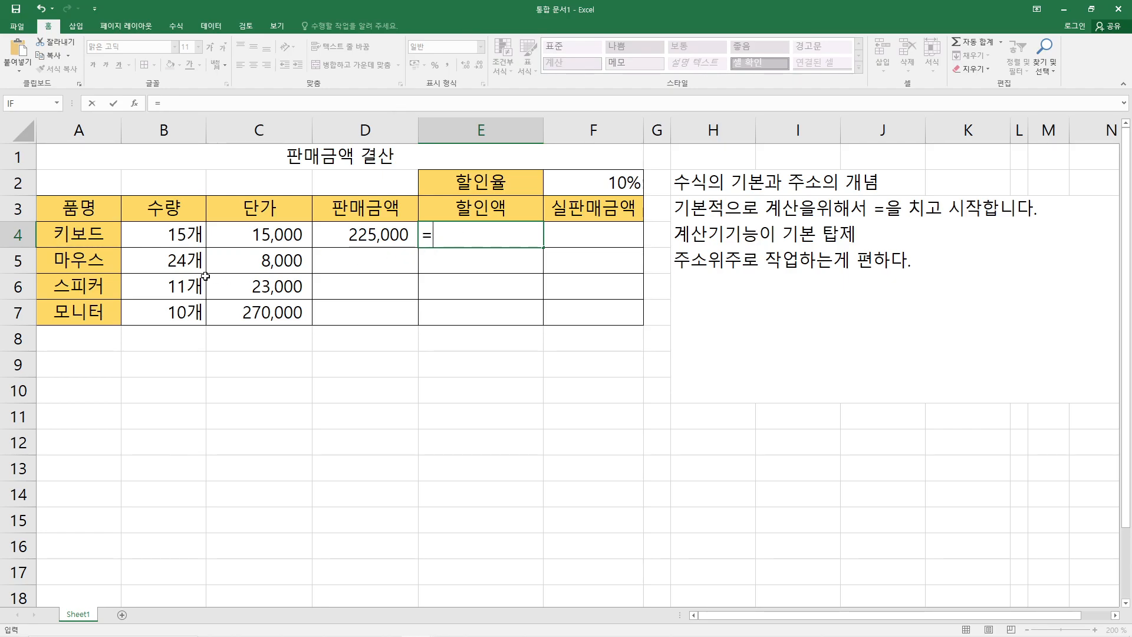
click(159, 242)
key(BackSpace)
key(BackSpace)
key(BackSpace)
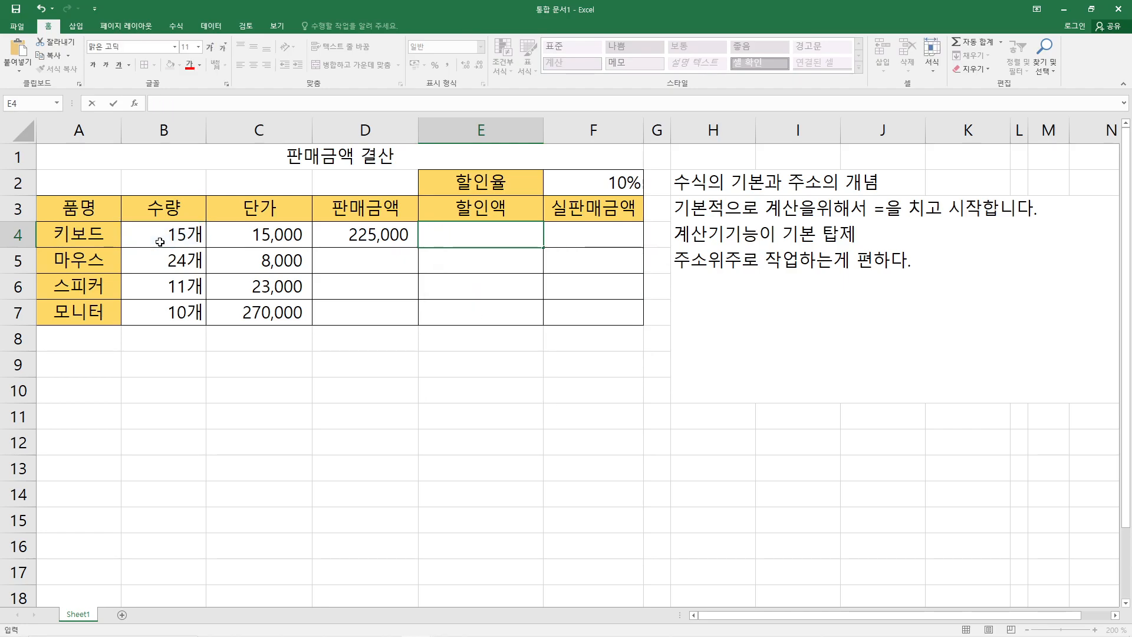
text(=)
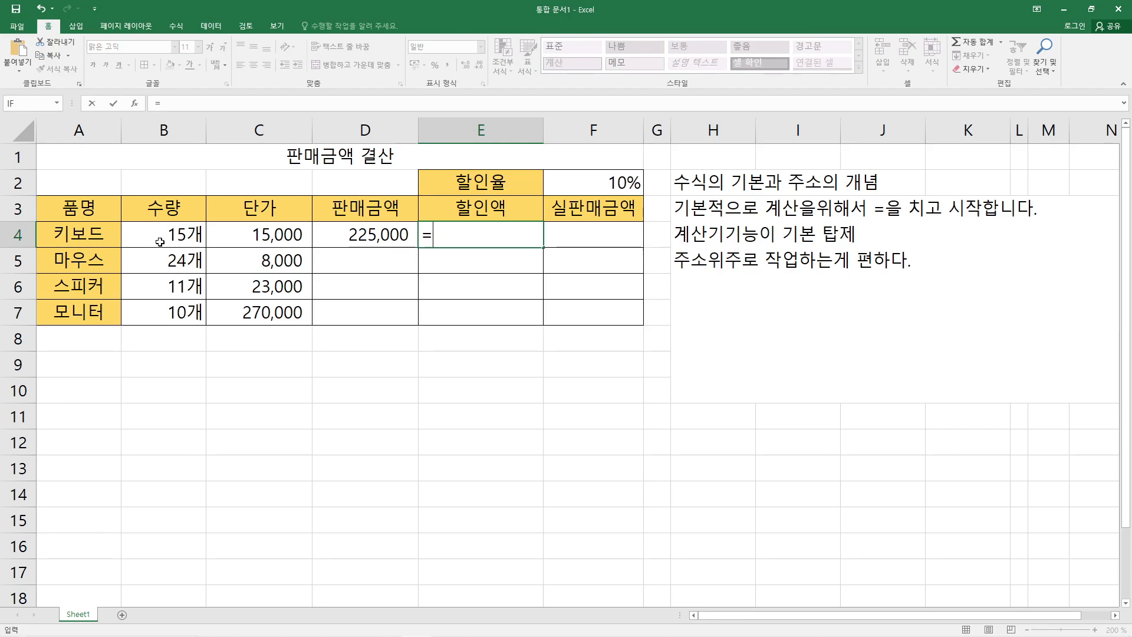
click(182, 240)
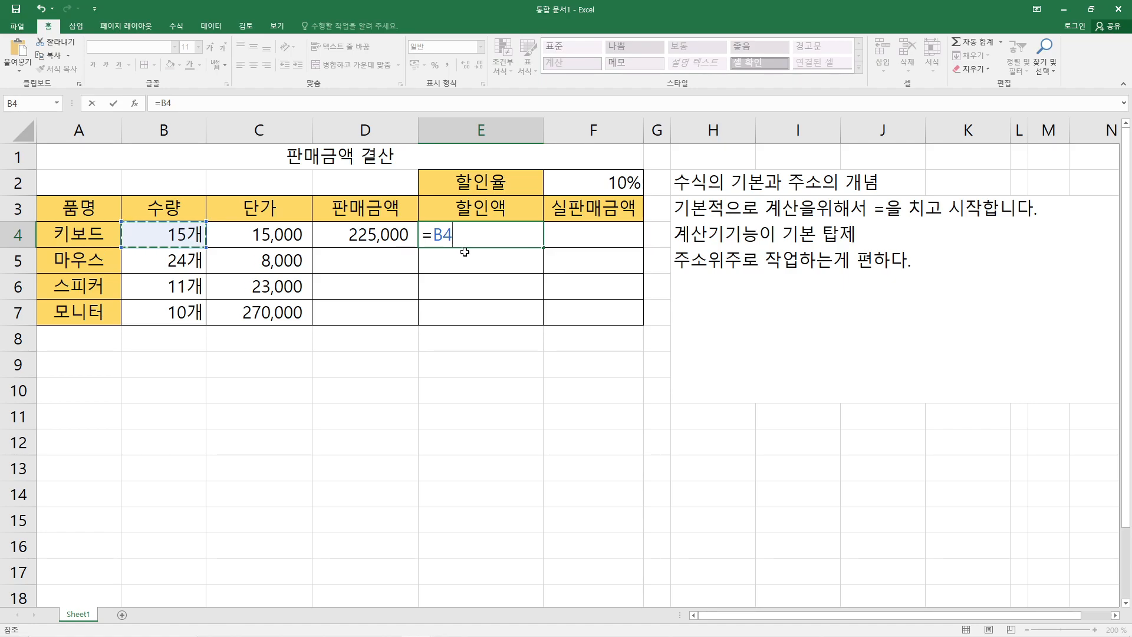
text(*)
click(259, 235)
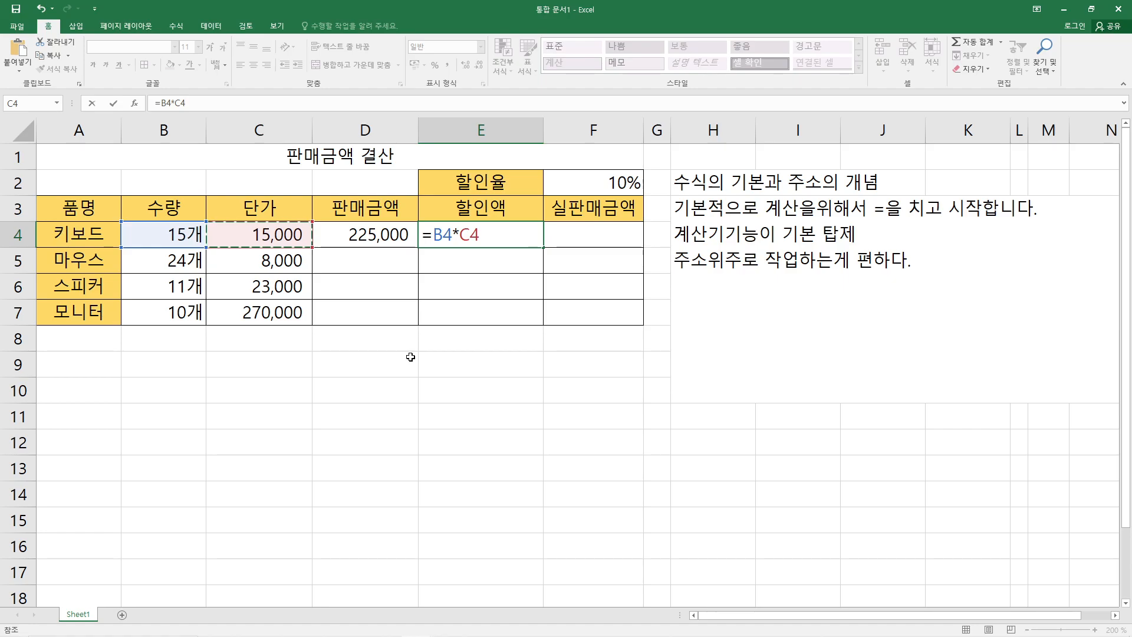
key(Return)
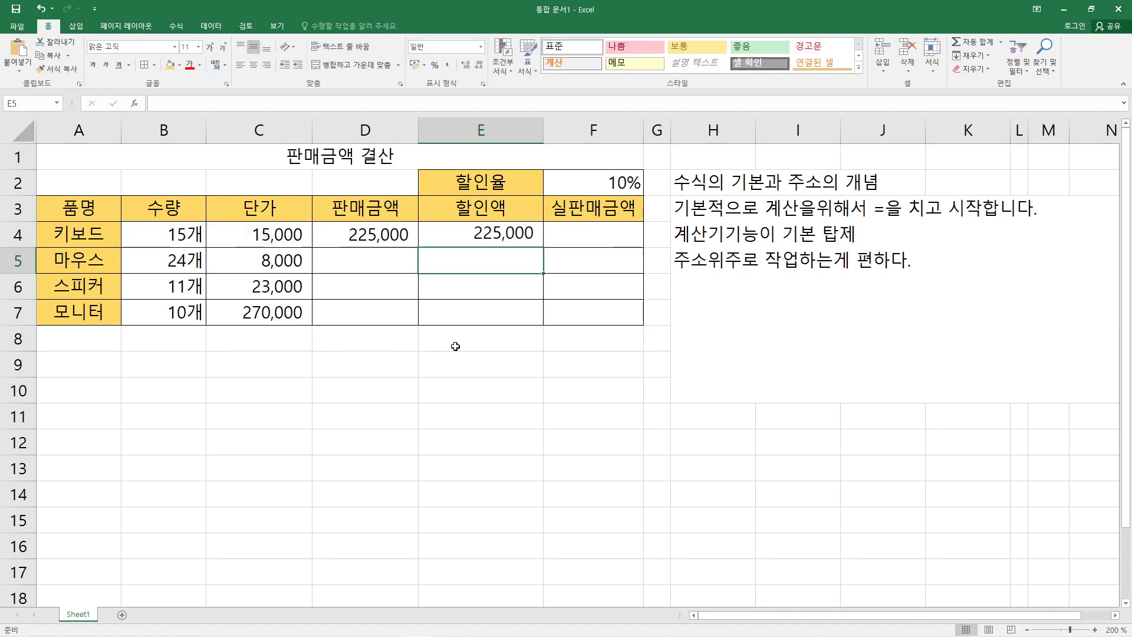
Append "수식의 종료는 enter" to the third line of the merged notes cell
double_click(923, 260)
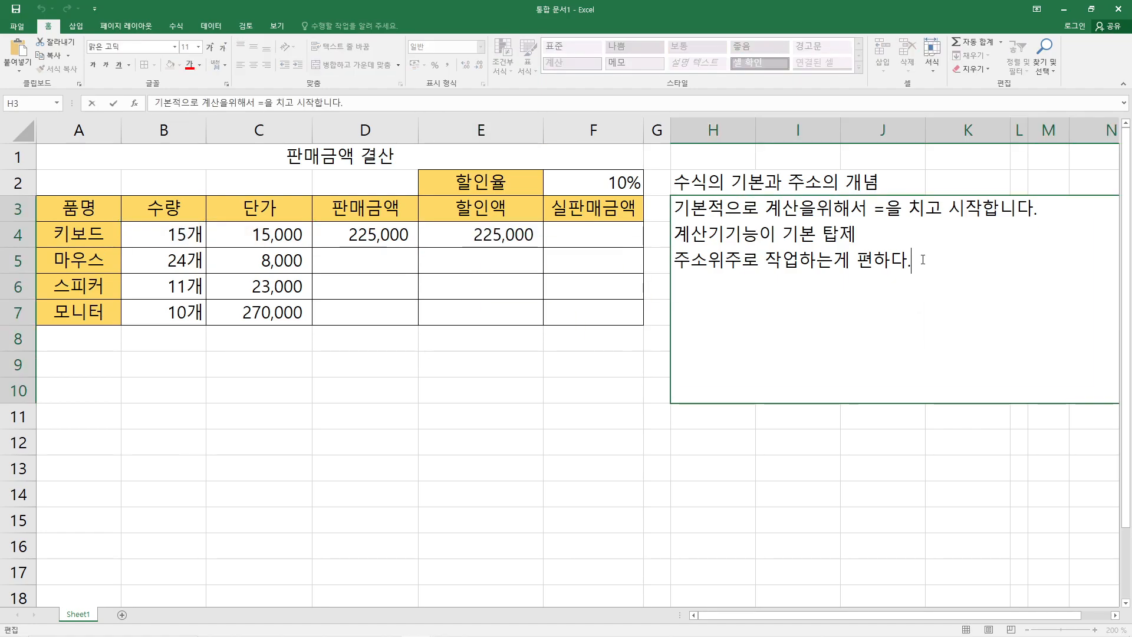
text(수식의 종료)
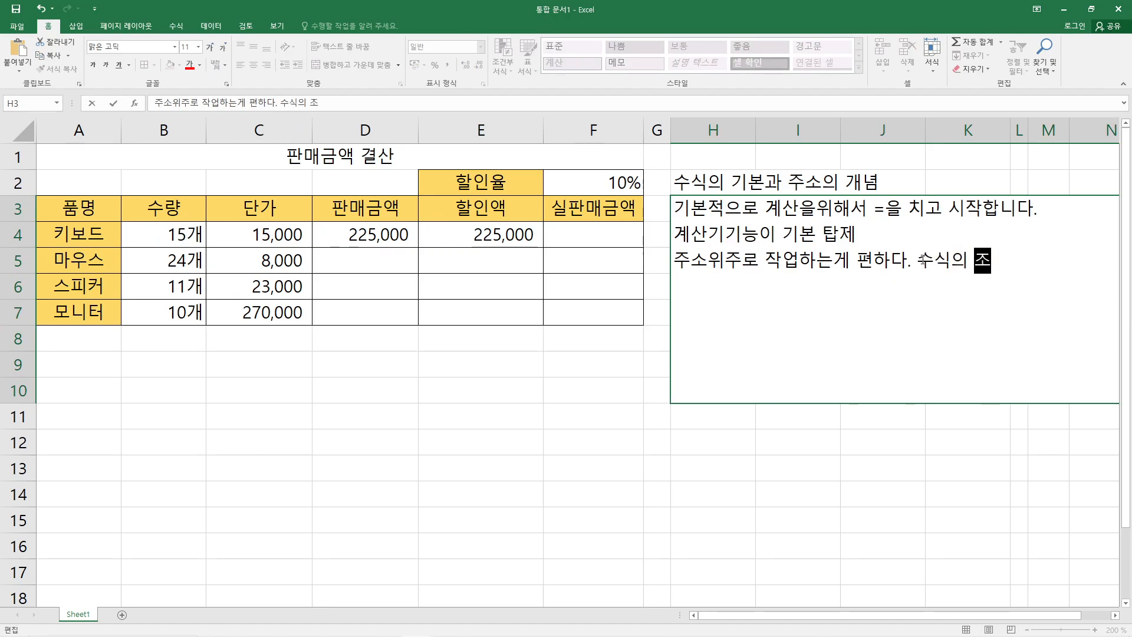
text(는 )
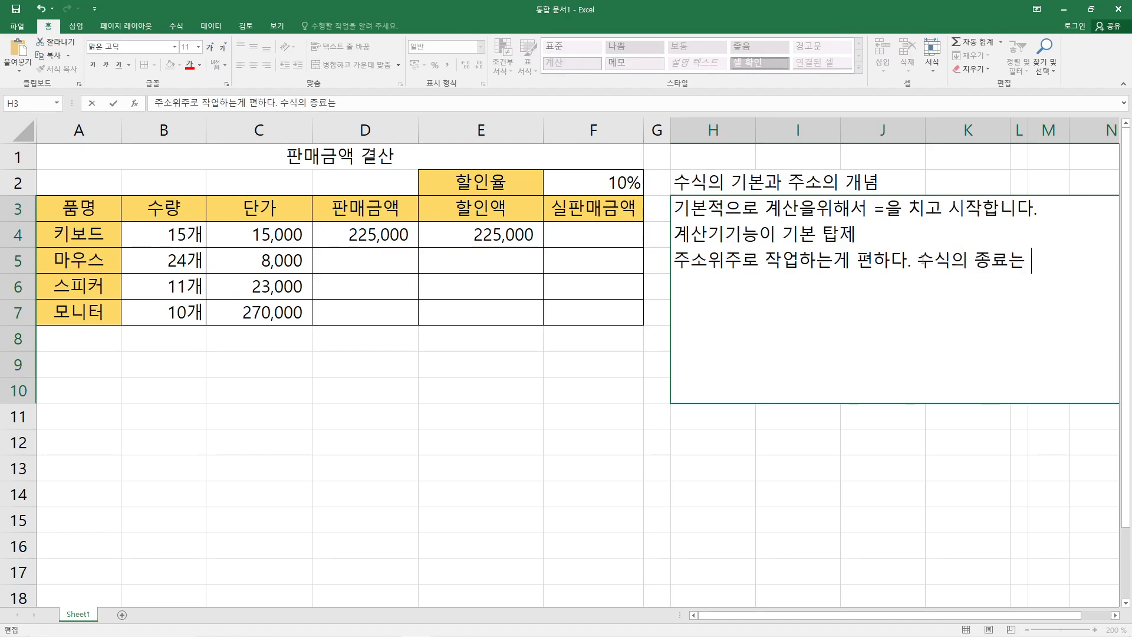
text(enter)
key(alt+Return)
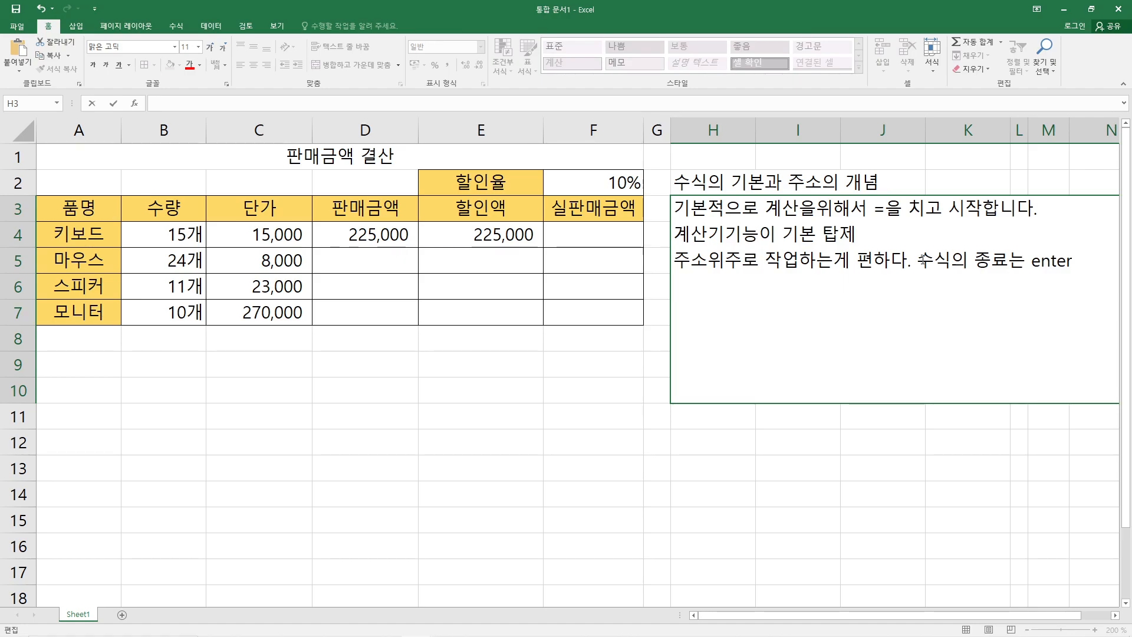
text(wkehd)
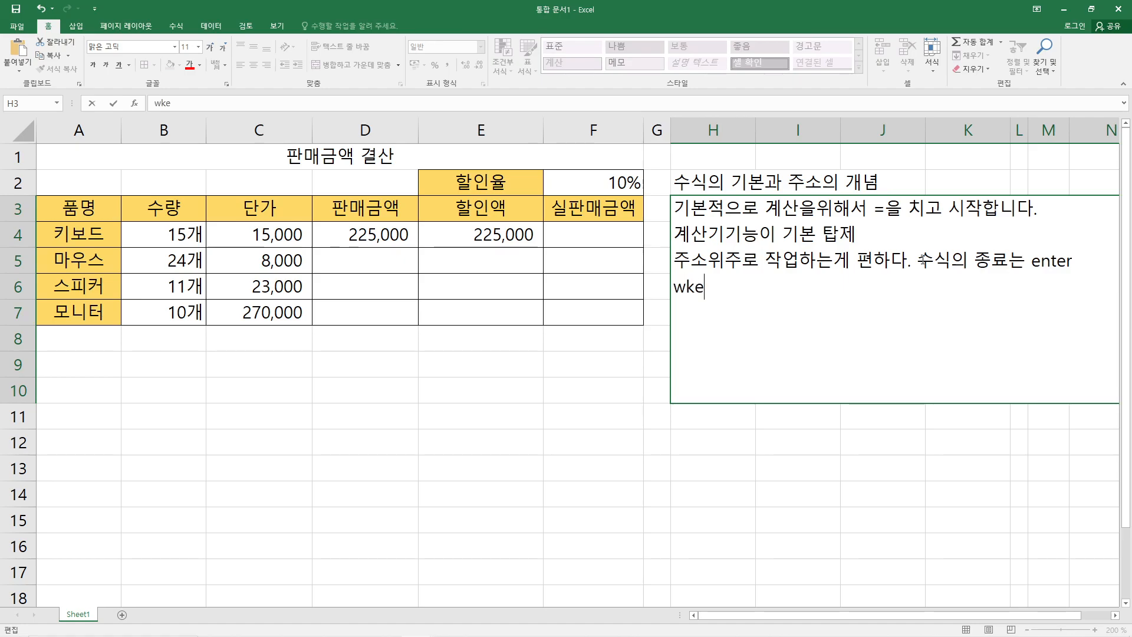
key(BackSpace)
key(BackSpace)
key(BackSpace)
key(BackSpace)
key(BackSpace)
key(BackSpace)
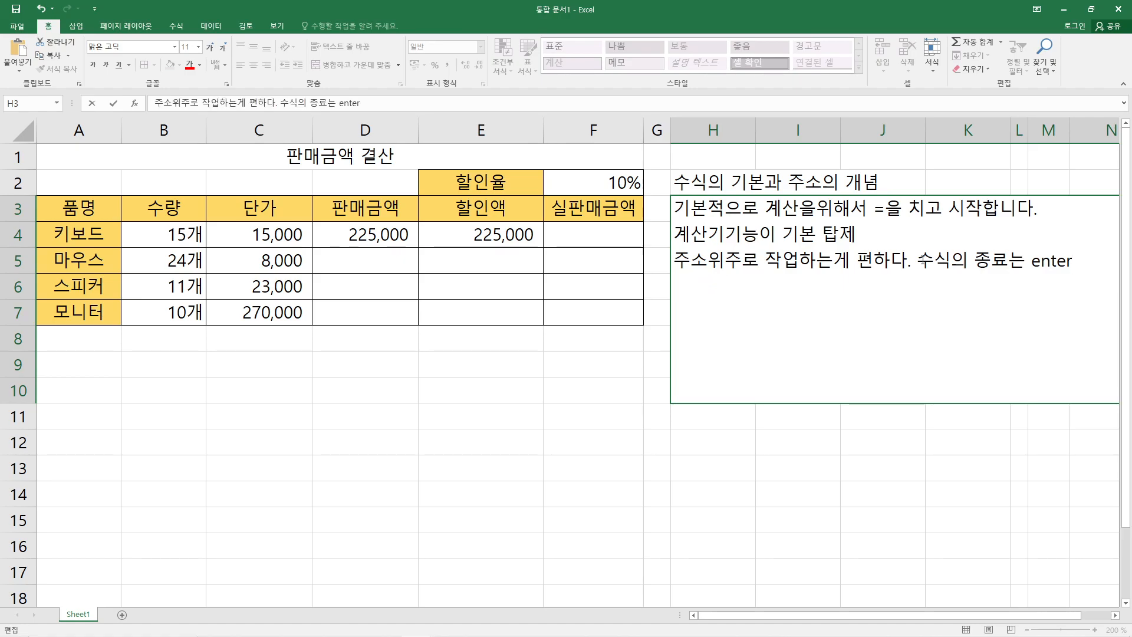
Add a fourth line to the merged notes cell: "자동채우기 기능을 접목시켜라"
key(alt+Return)
text(자동채우기 )
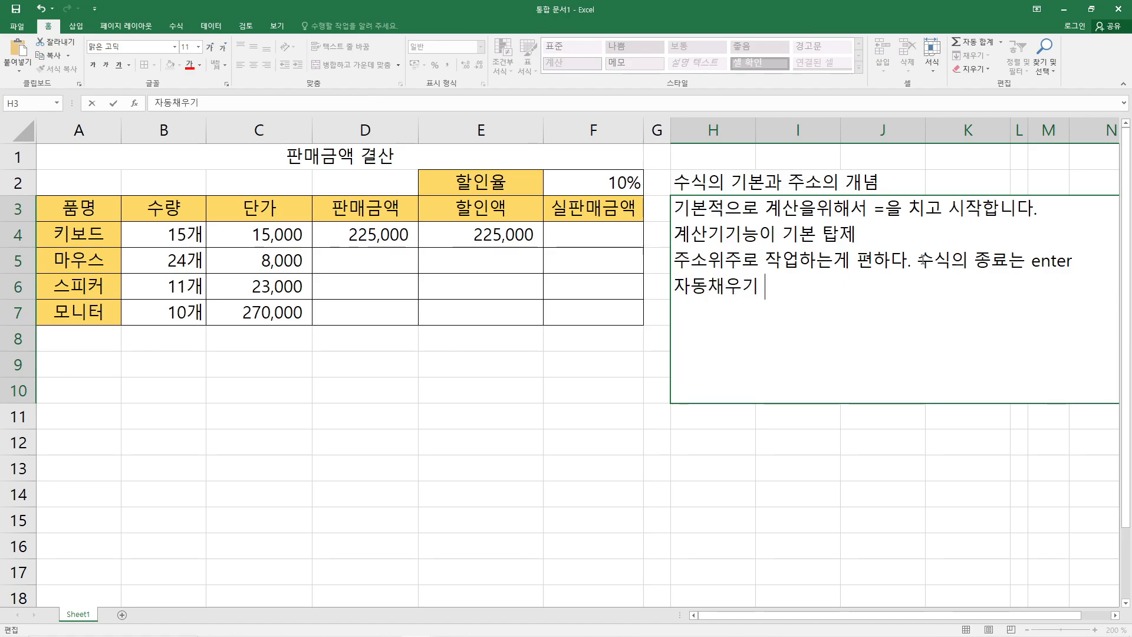
text(기능ㅇ을 접목시)
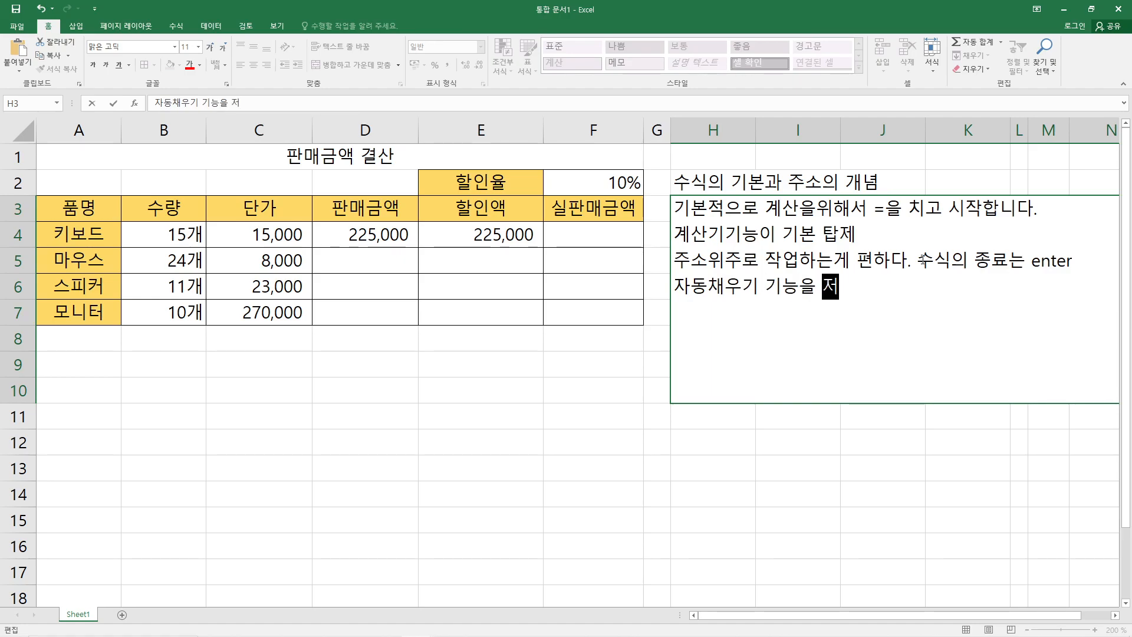
text(켜)
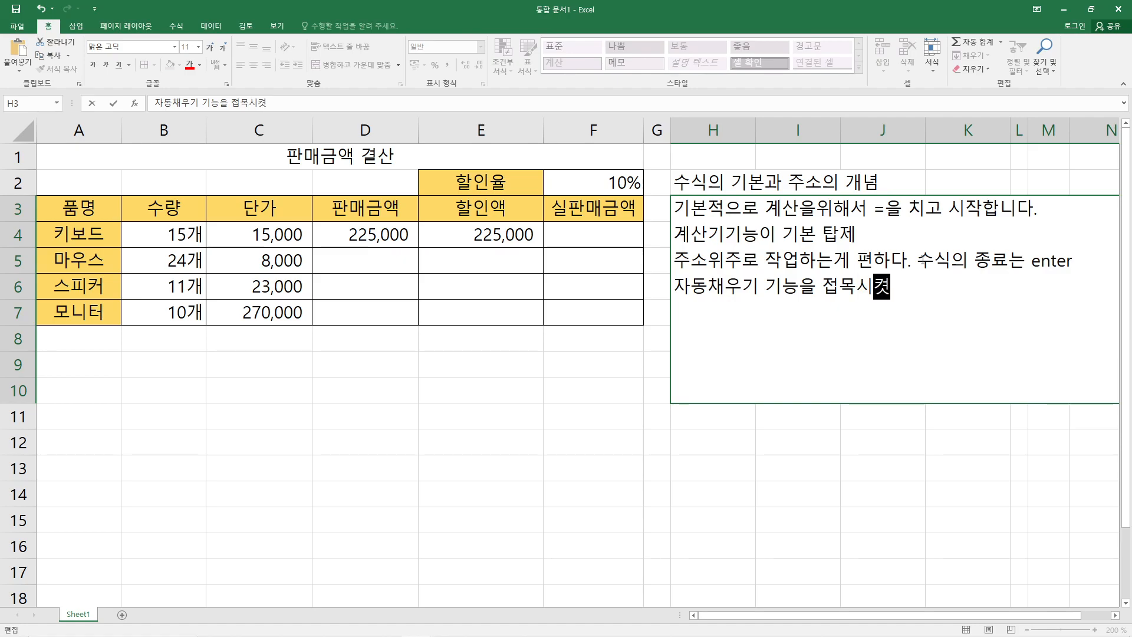
text(라)
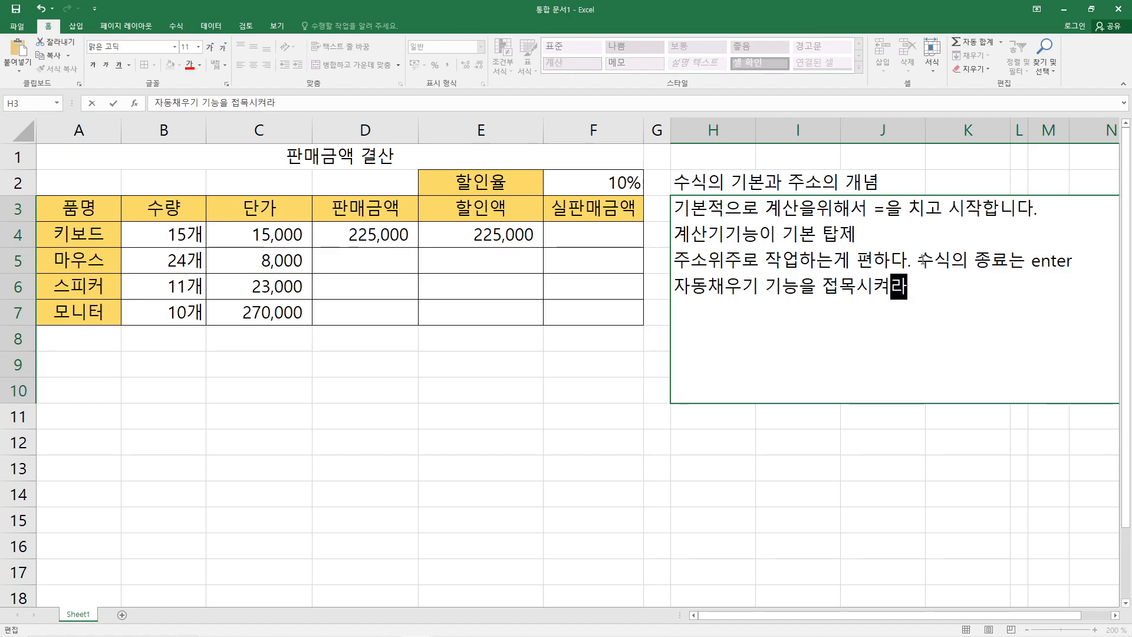
Commit the merged notes cell's text ending with the line "자동채우기 기능을 접목시켜라"
key(Return)
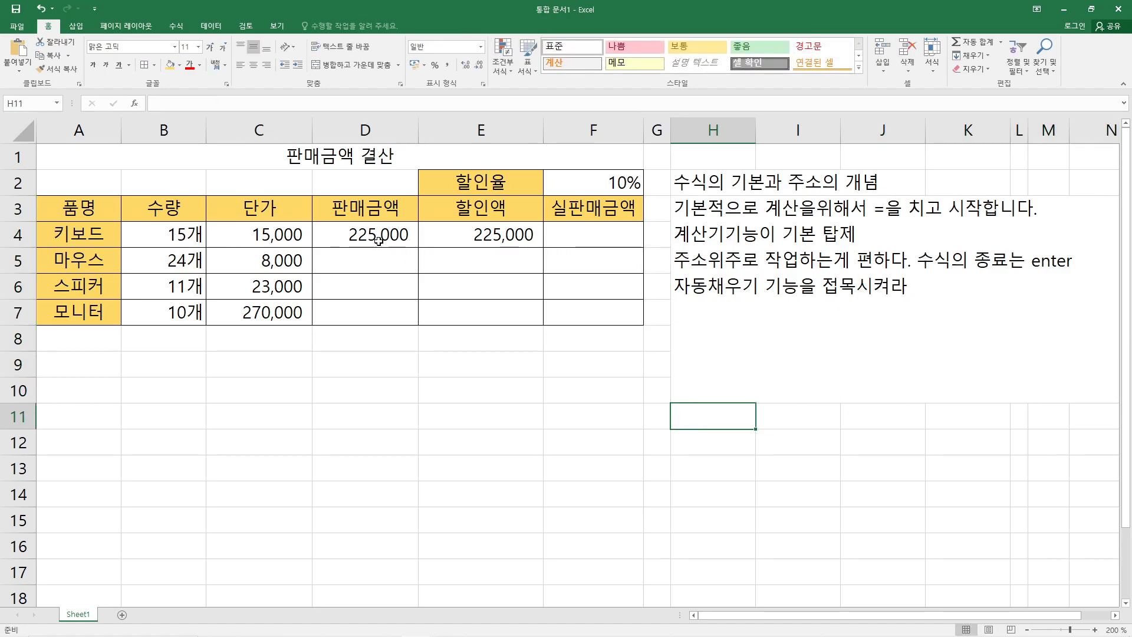
Autofill the typed-number formula in D4 and the cell-reference formula in E4 down through row 7
click(403, 242)
drag(418, 248, 415, 313)
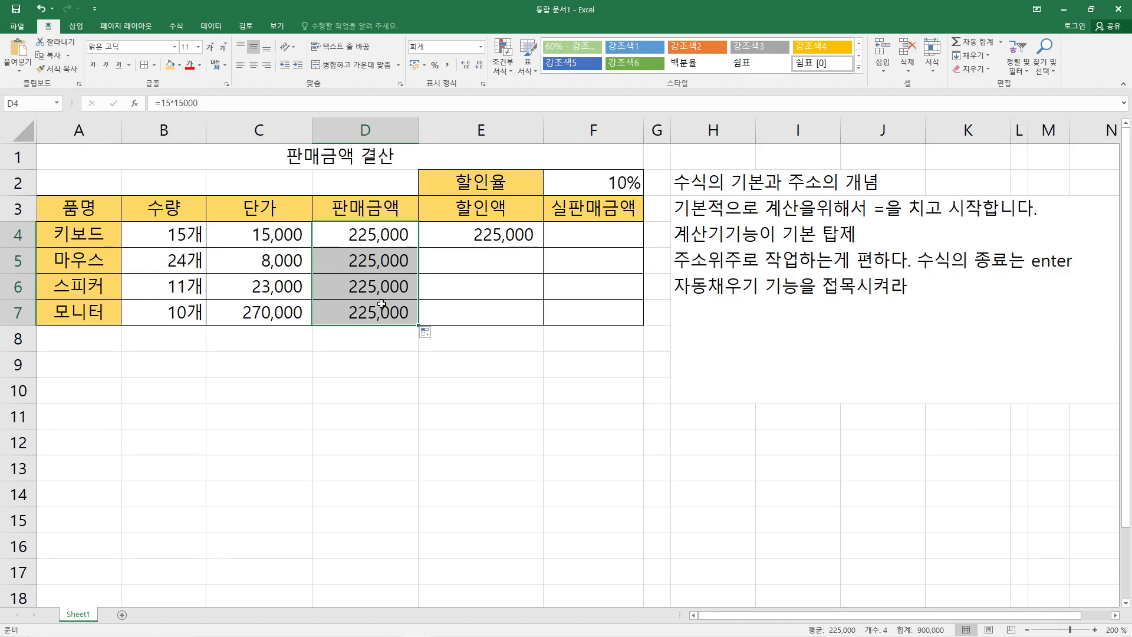
click(476, 234)
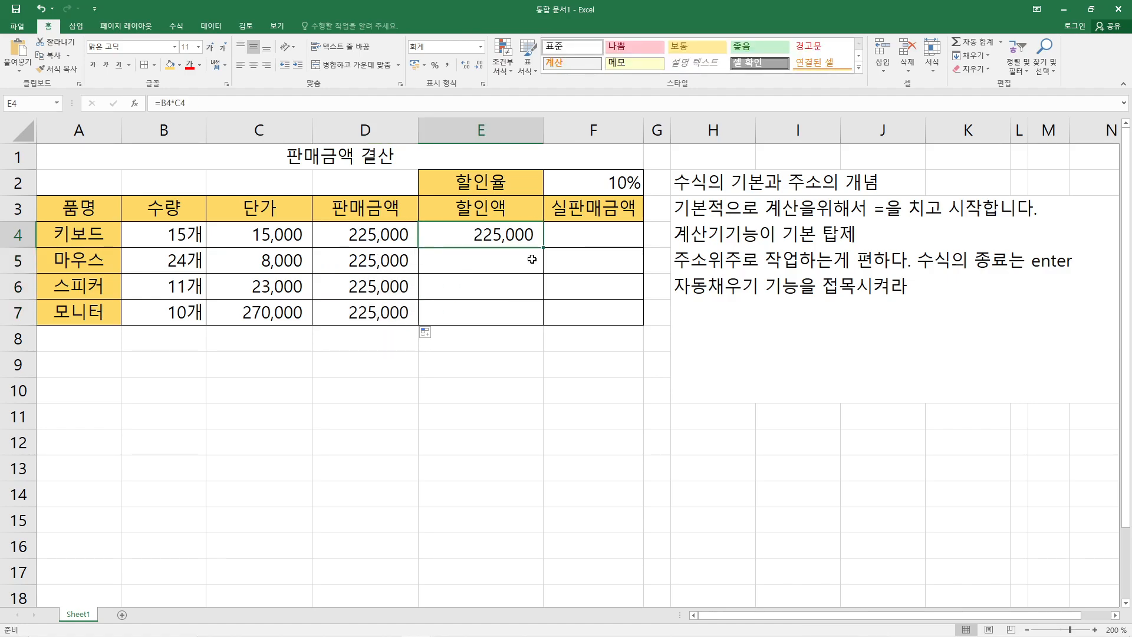
drag(543, 247, 539, 324)
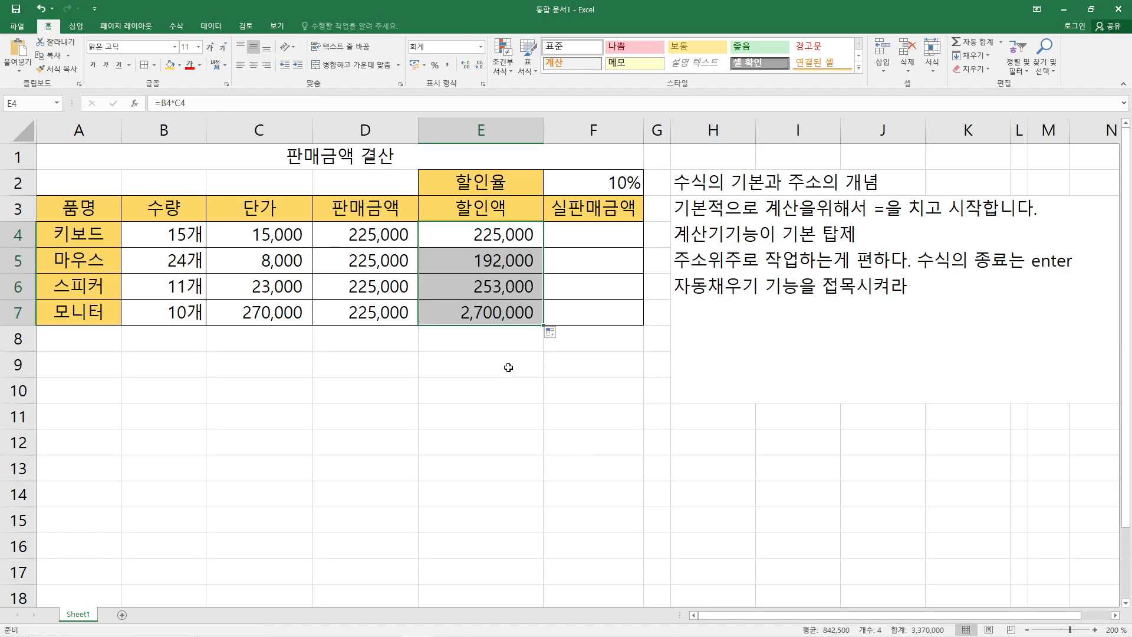
click(490, 235)
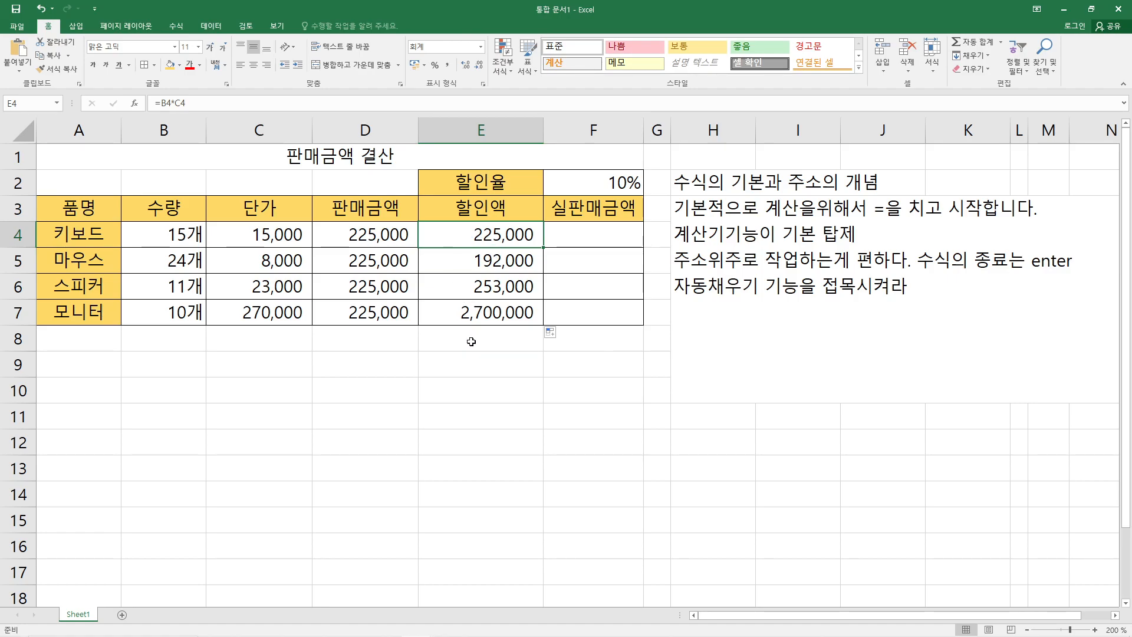
Enter the label "상대주소" in H11, below the merged notes cell
double_click(922, 286)
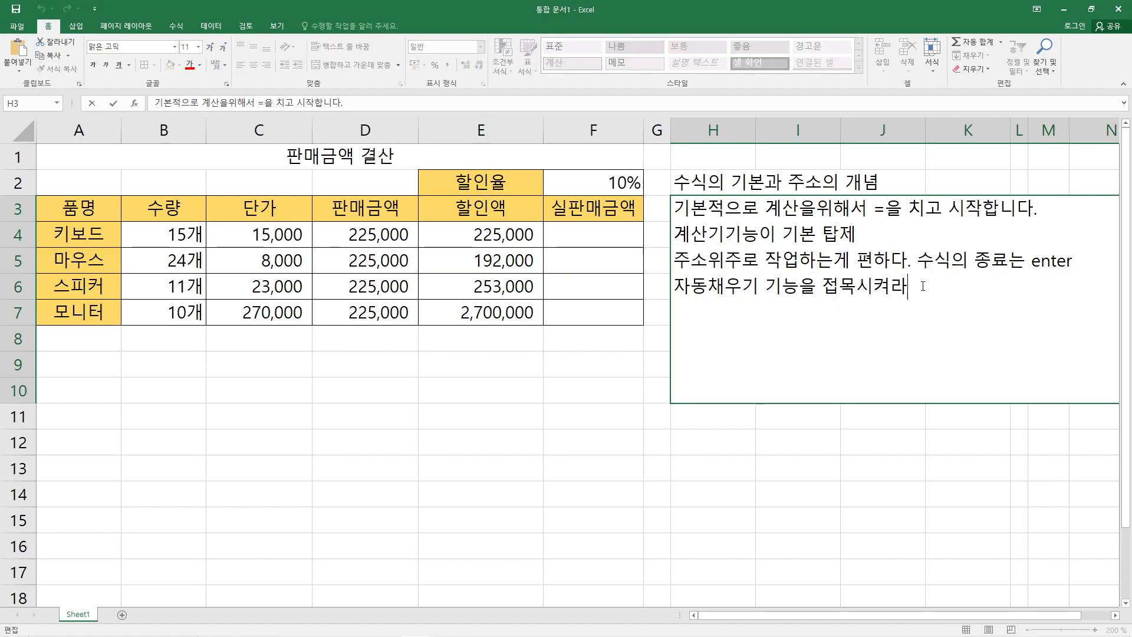
key(Return)
text(상대)
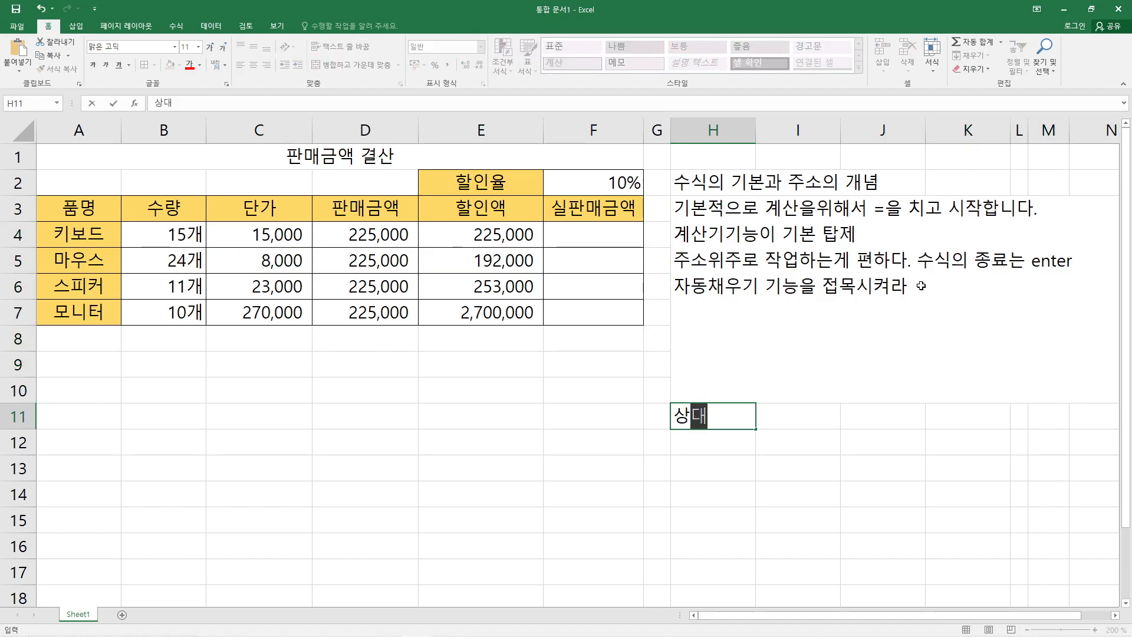
text(줏)
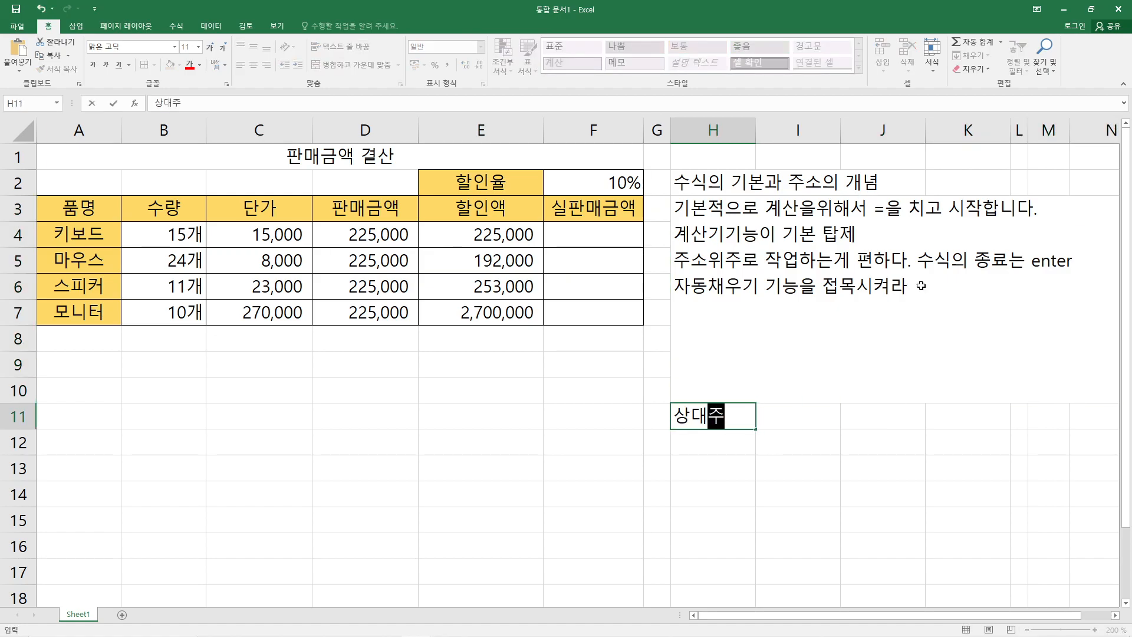
text(소)
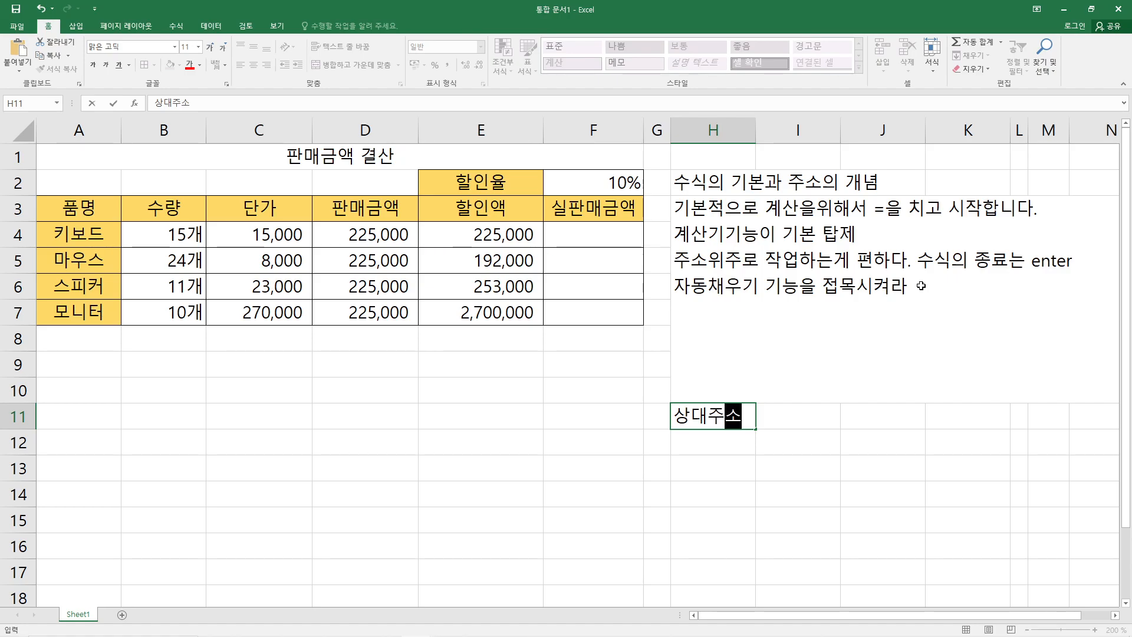
key(Tab)
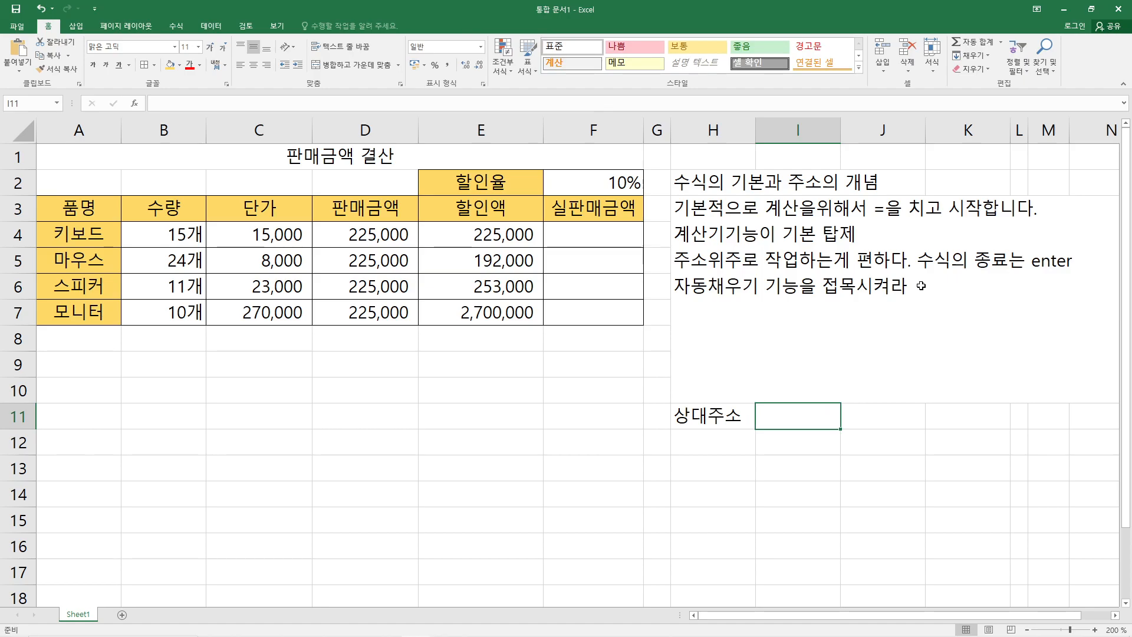
Examine how the cell references change in the formulas filled down E4 through E7
click(504, 231)
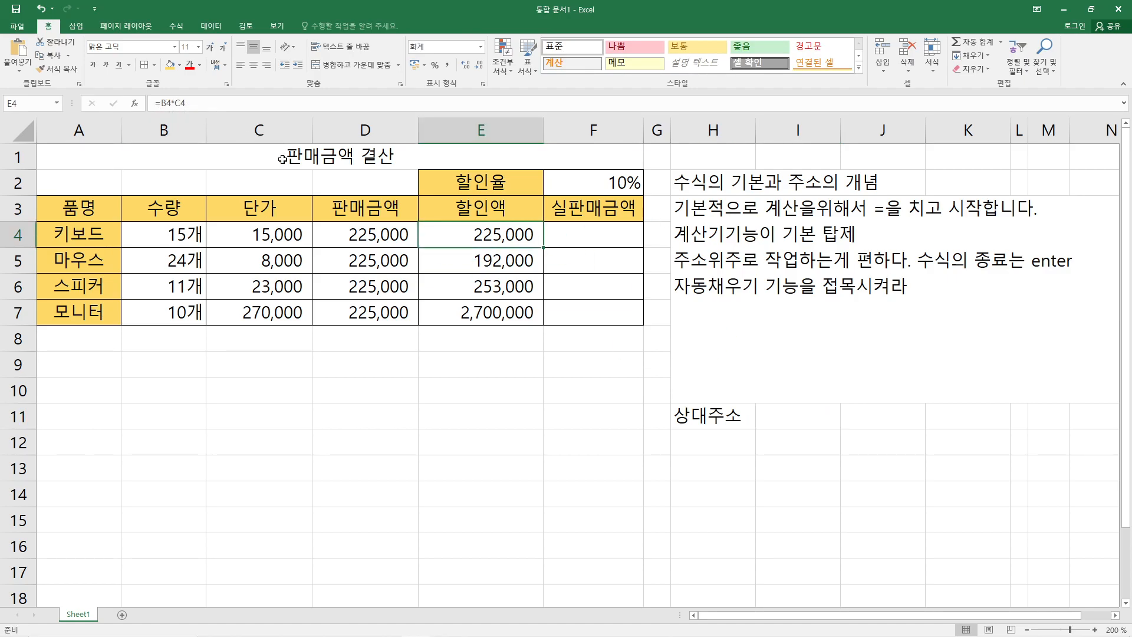
click(439, 254)
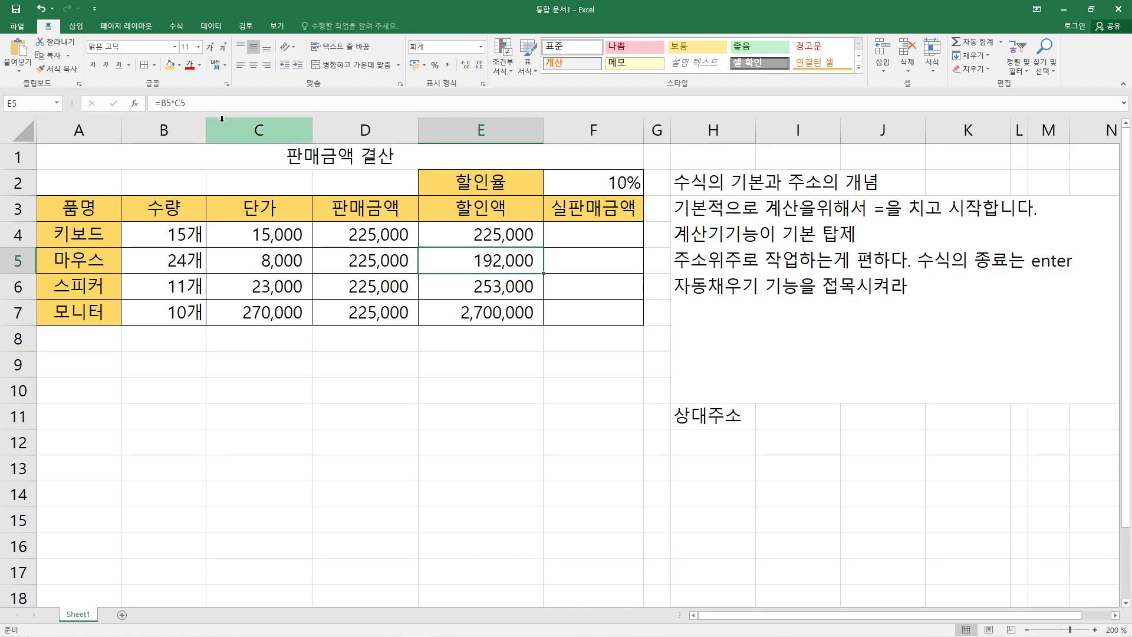
click(482, 289)
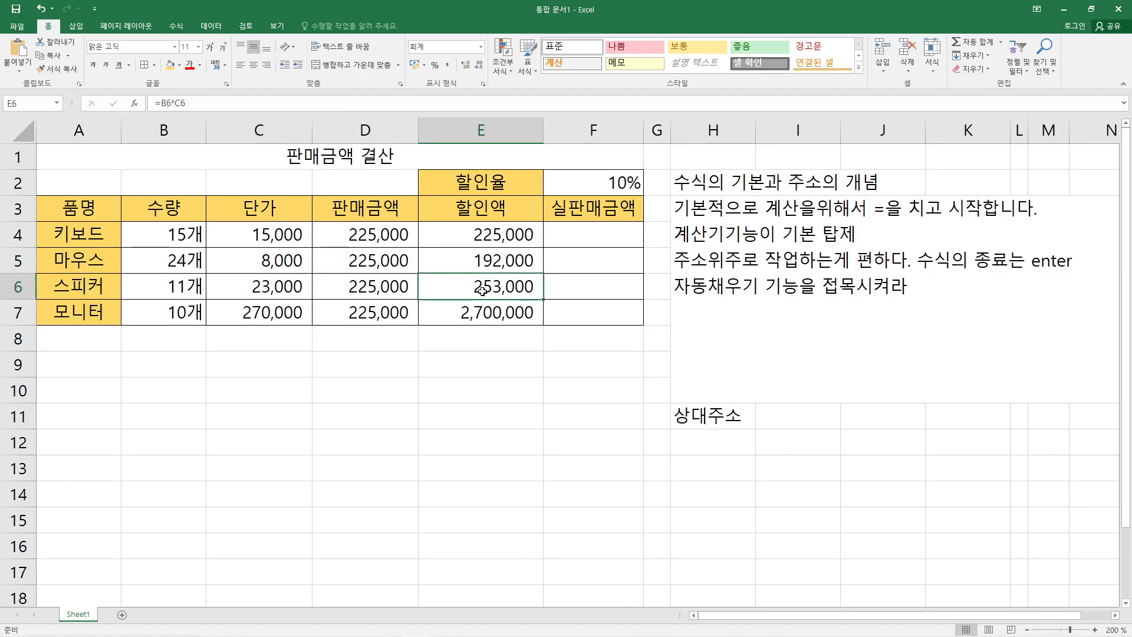
click(499, 317)
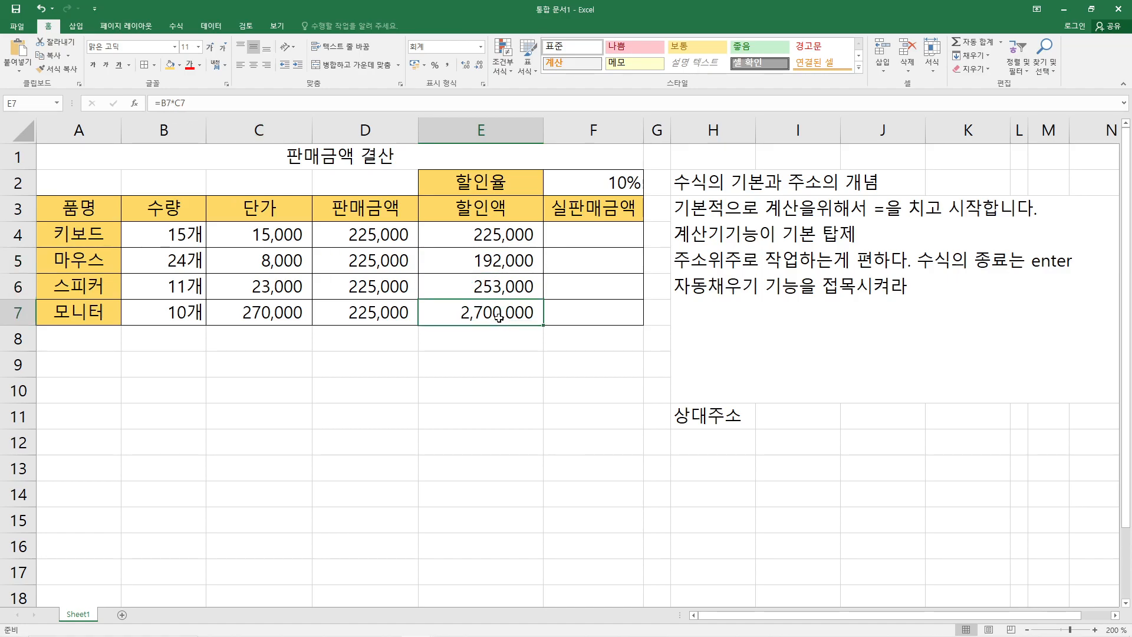
click(494, 236)
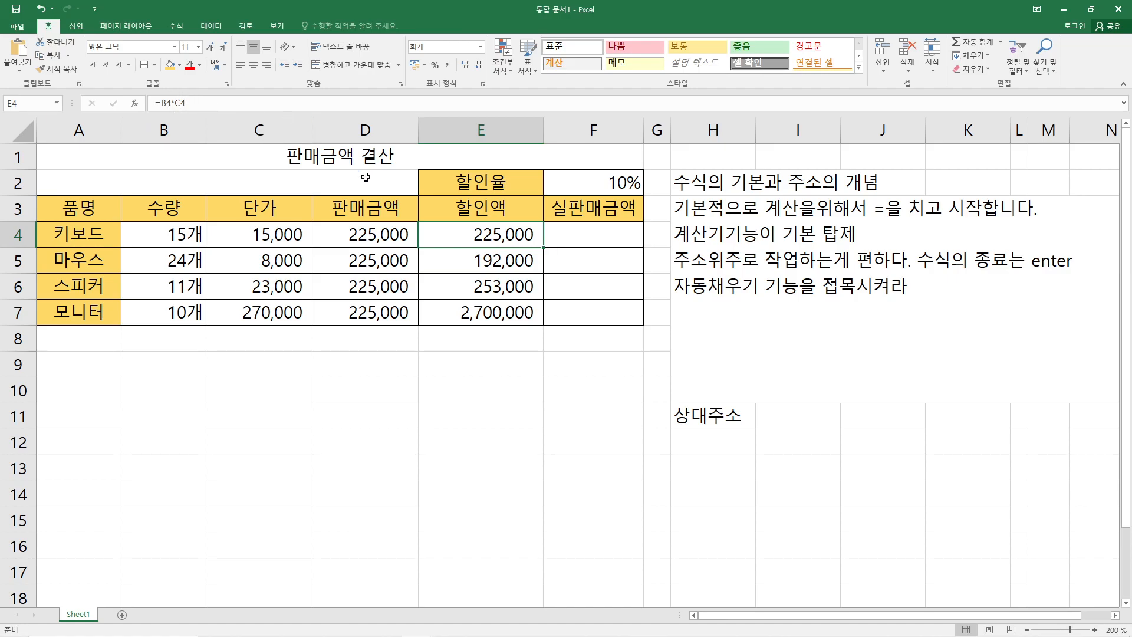
click(450, 257)
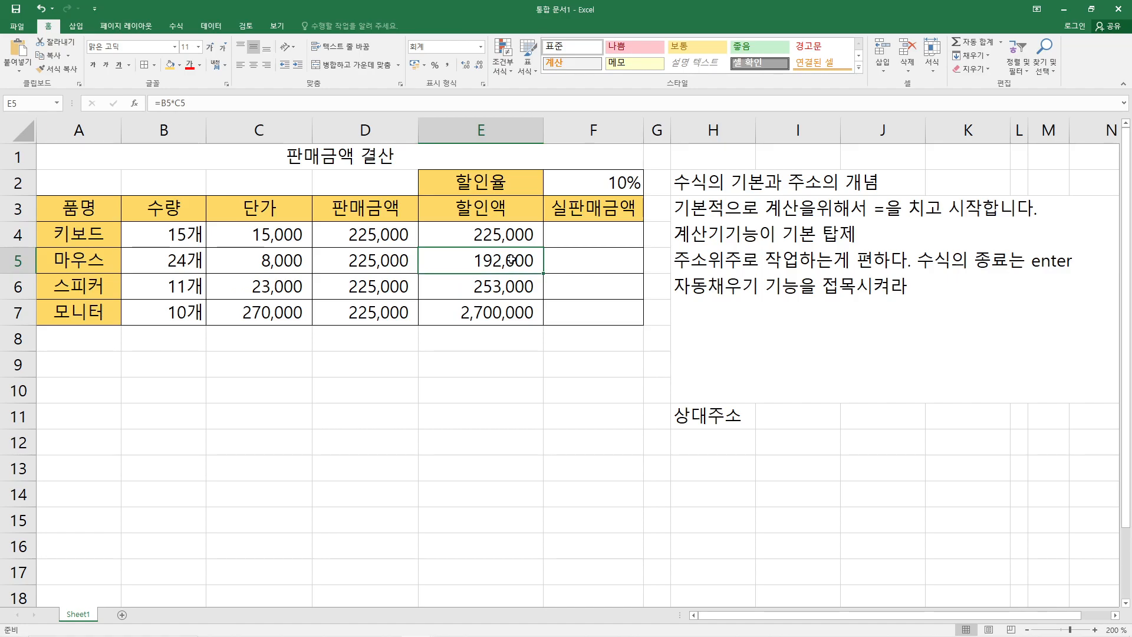
Compare the typed-number formulas in D4:D7 with E4's cell-reference formula and the quantity and unit price cells it draws on
click(386, 234)
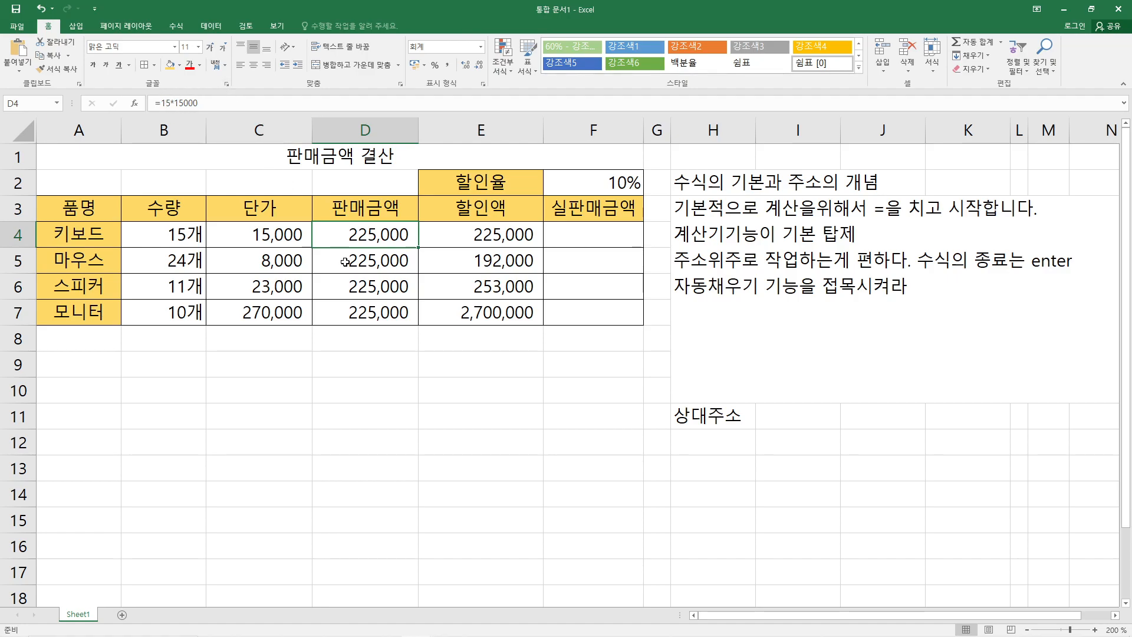
click(369, 262)
click(366, 290)
click(366, 303)
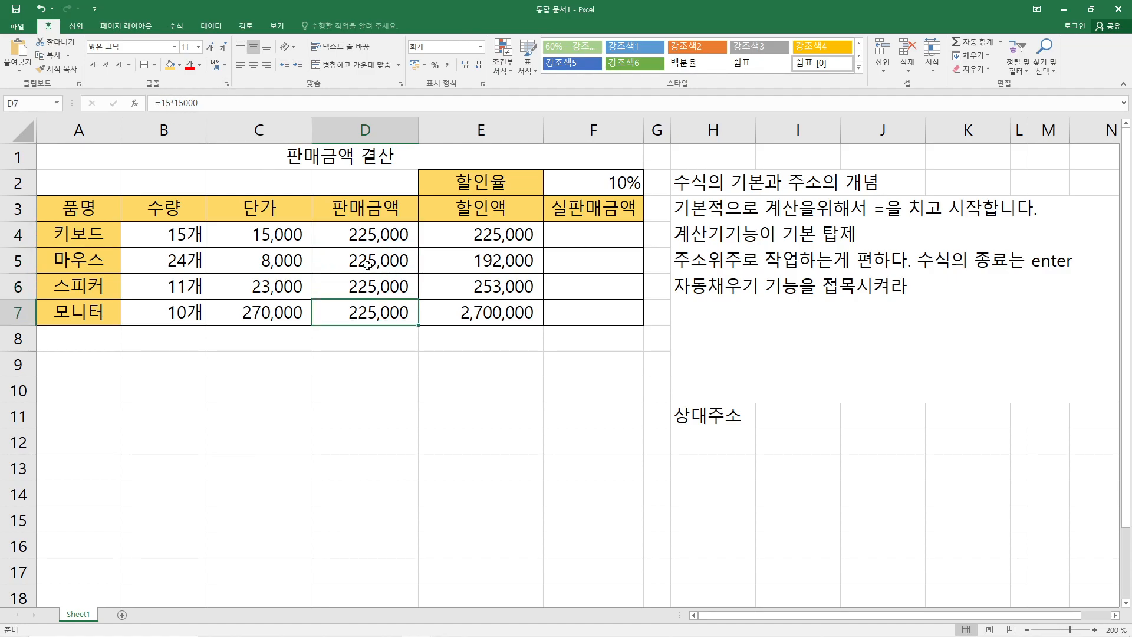
click(371, 244)
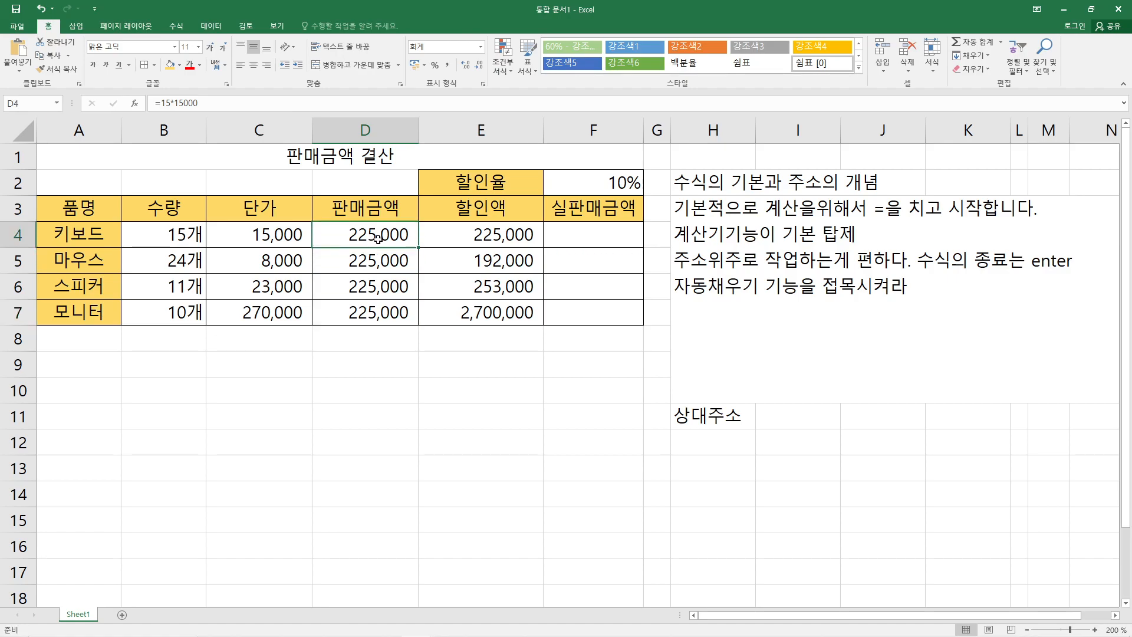
click(455, 232)
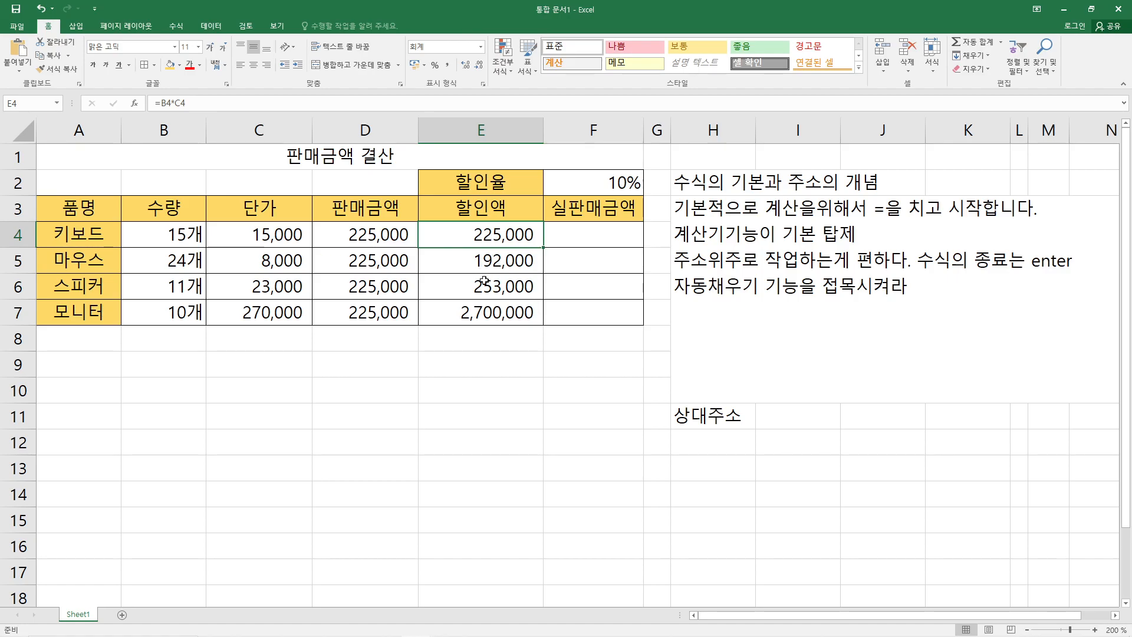
click(229, 243)
click(166, 263)
click(228, 257)
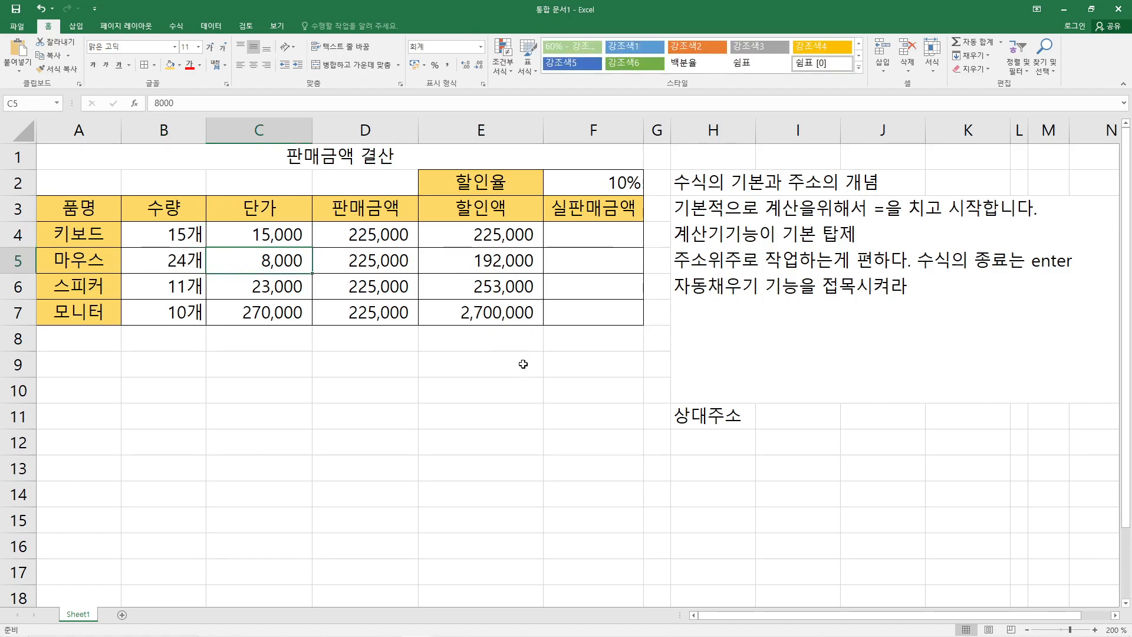
Enter the explanation "끌때 주소의 이동이 이루어진다." in I11 beside the "상대주소" label
double_click(771, 423)
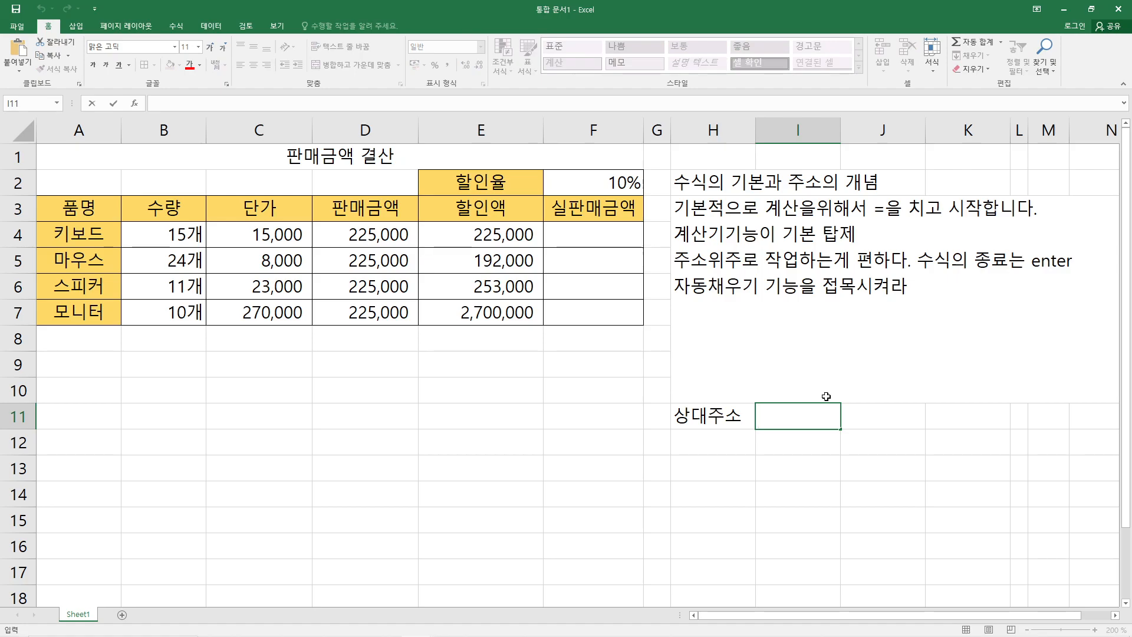
text(끌때 )
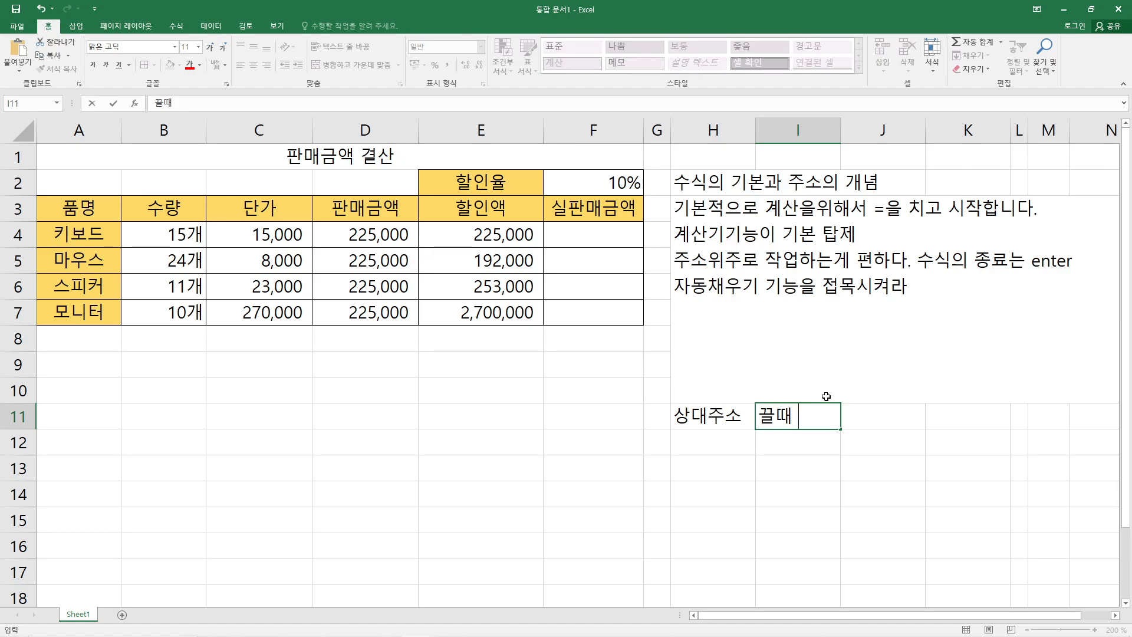
text(주소의 이동)
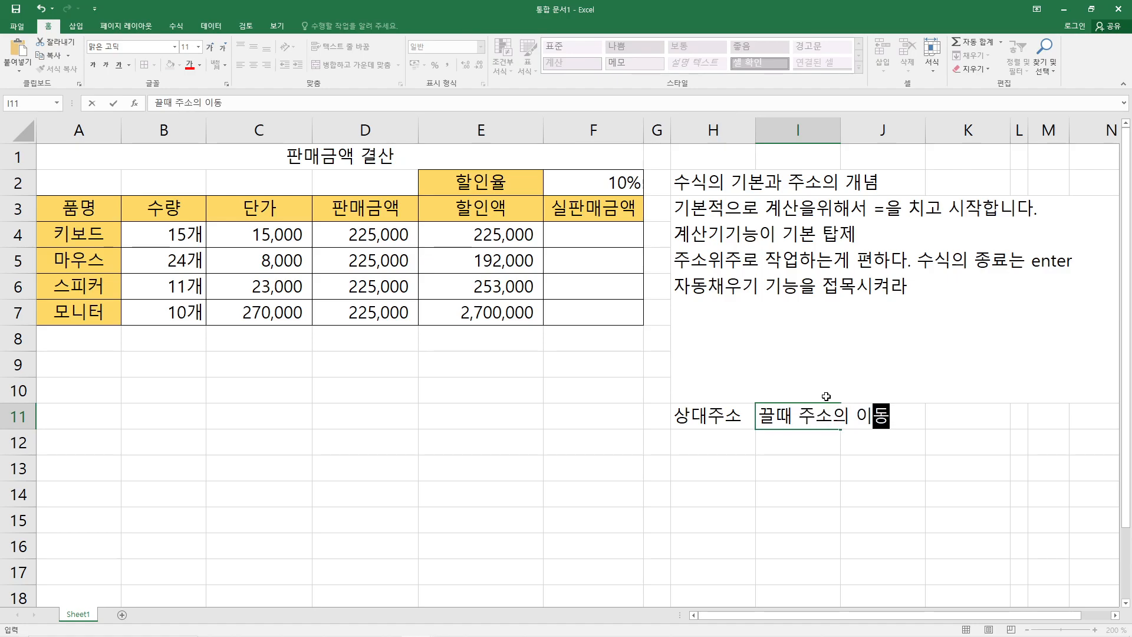
text(이 이루어진다.)
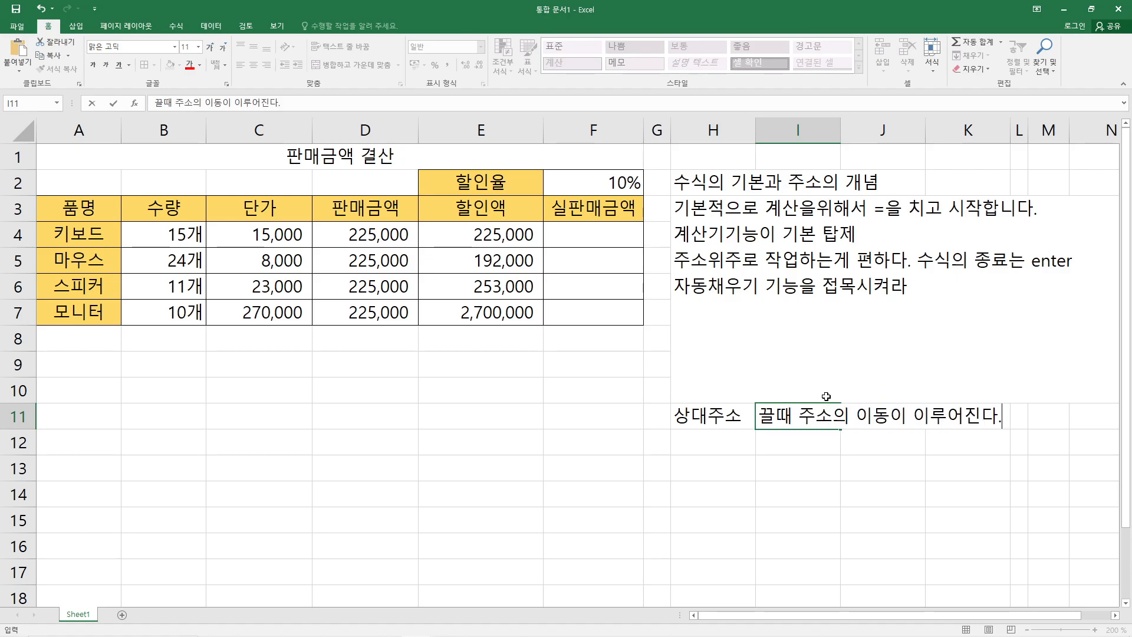
key(Return)
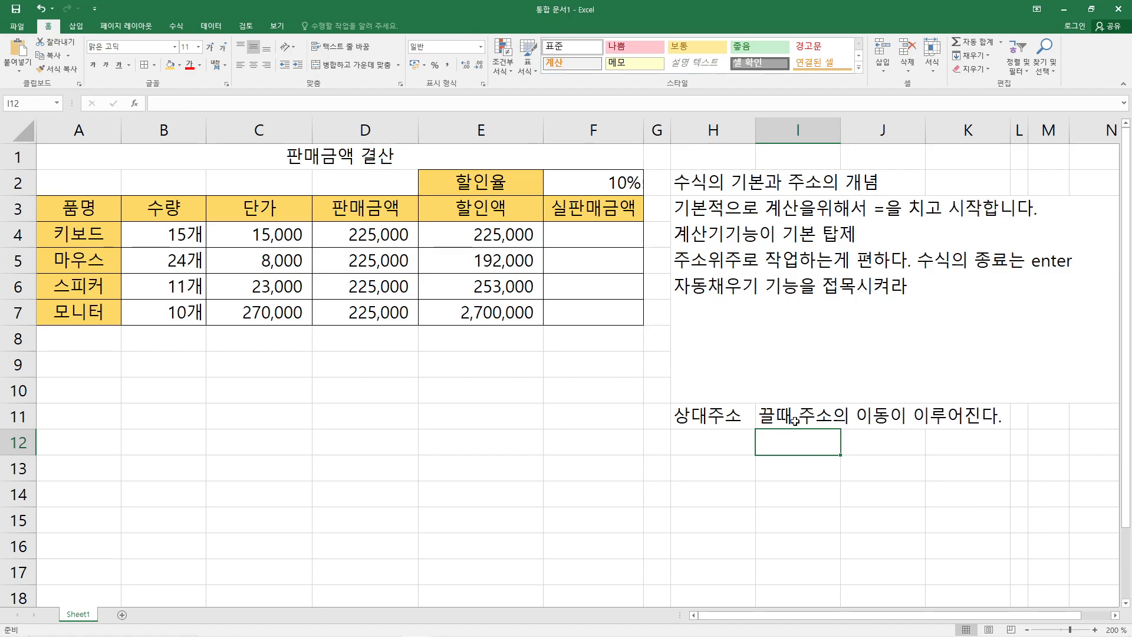
Clear all the formulas from D4:E7 in the 판매금액 and 할인액 columns
click(719, 442)
click(364, 238)
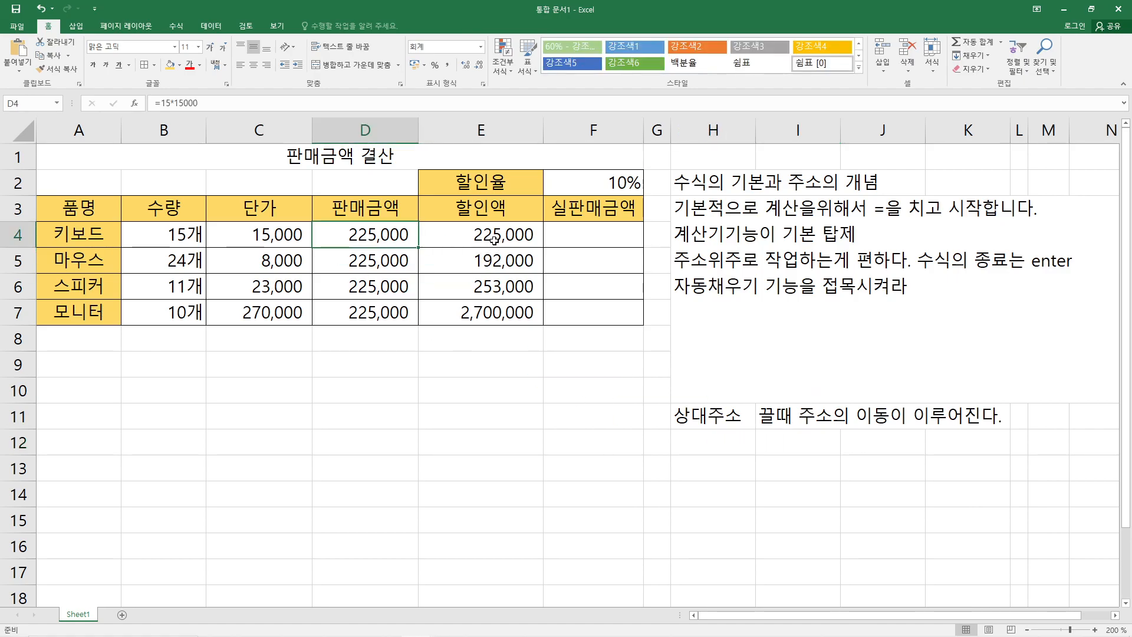
drag(494, 239, 486, 313)
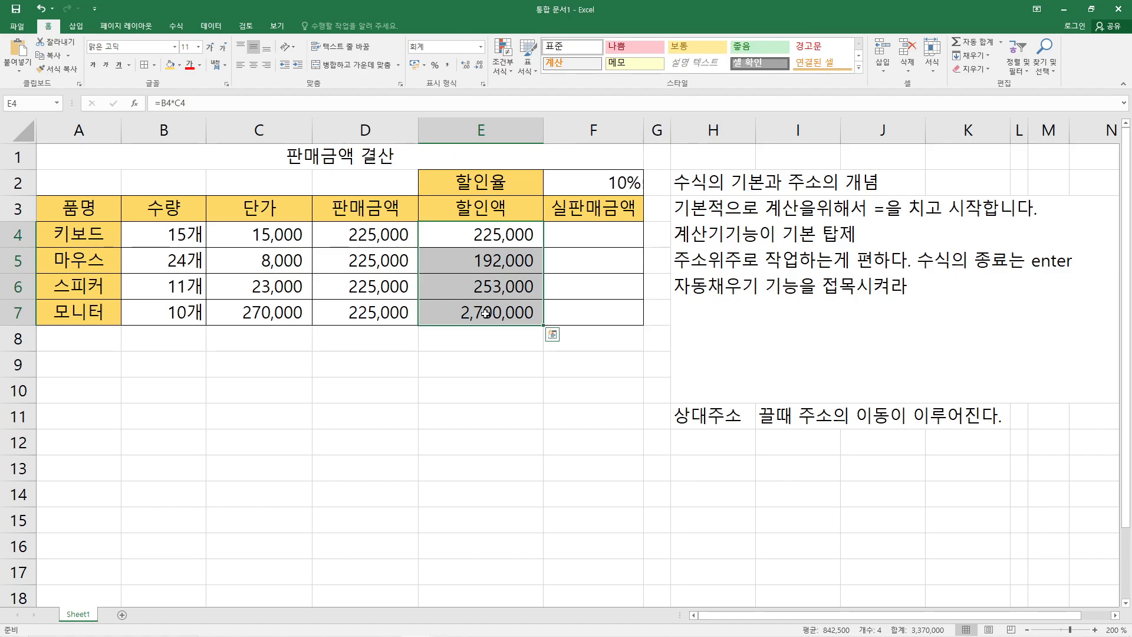
drag(359, 237, 467, 310)
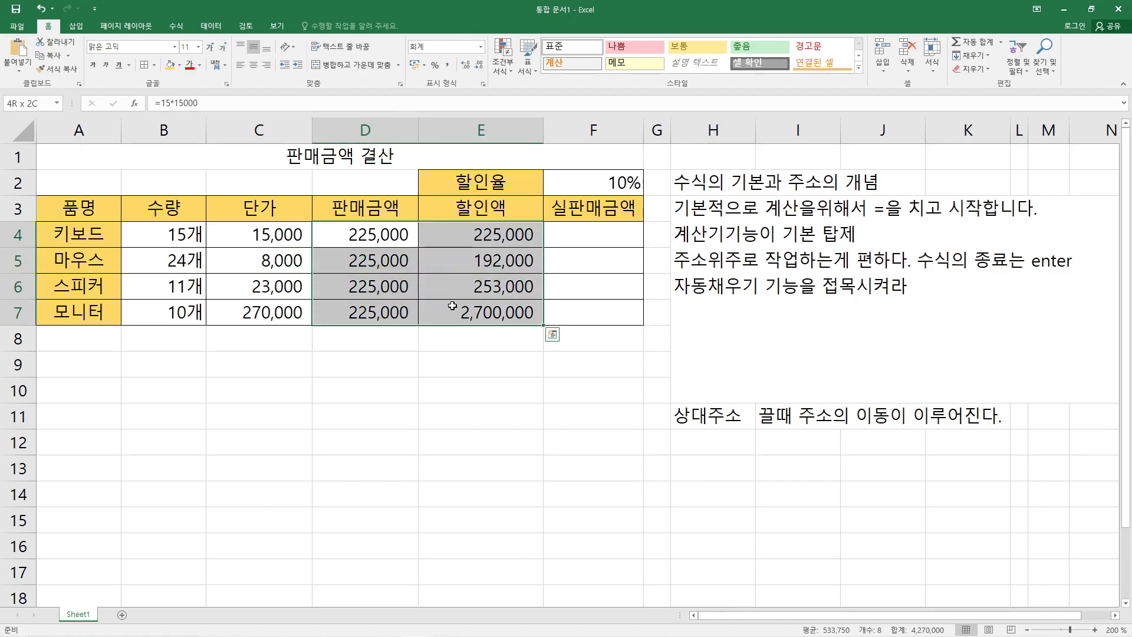
key(Delete)
Enter the cell-reference formula =B4*C4 in D4 for the keyboard's sales amount and reselect that cell
click(399, 239)
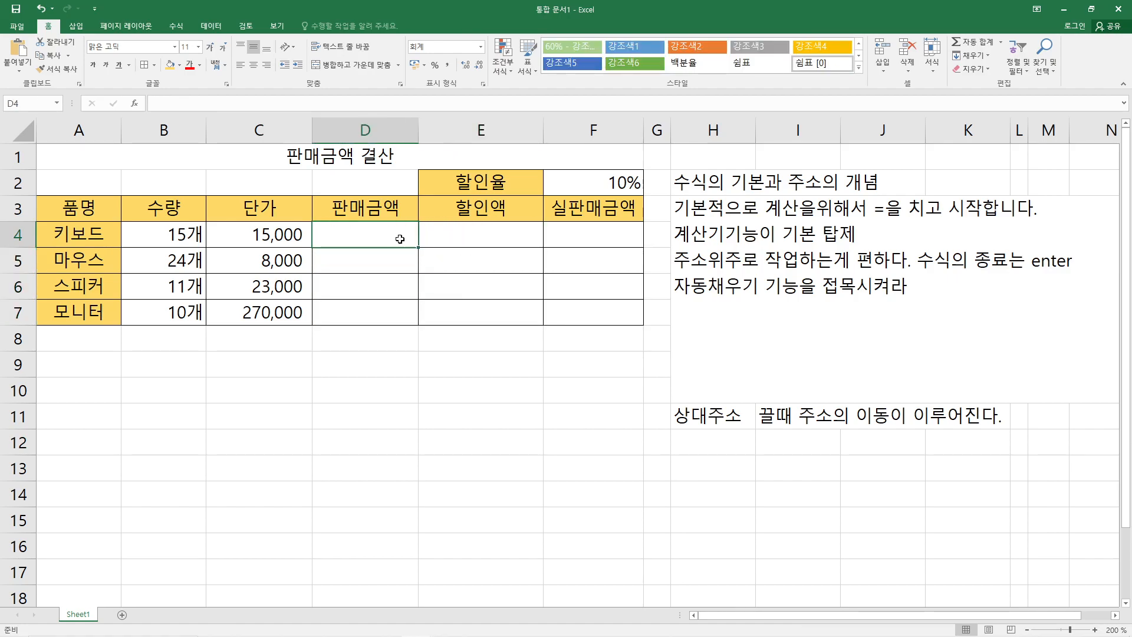
text(=)
click(177, 238)
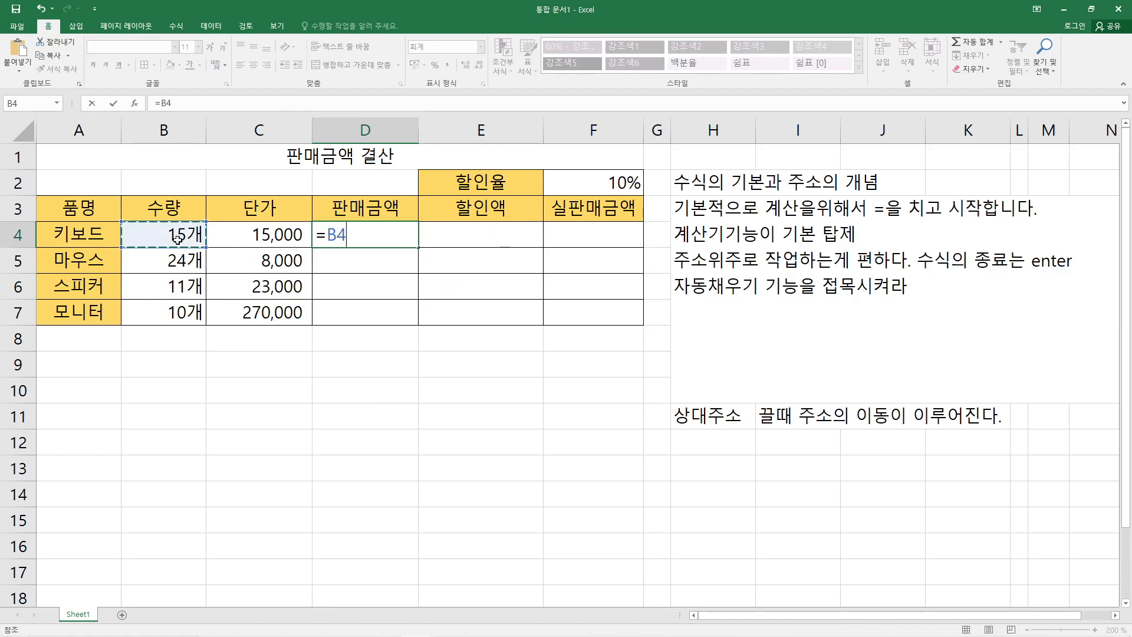
text(*)
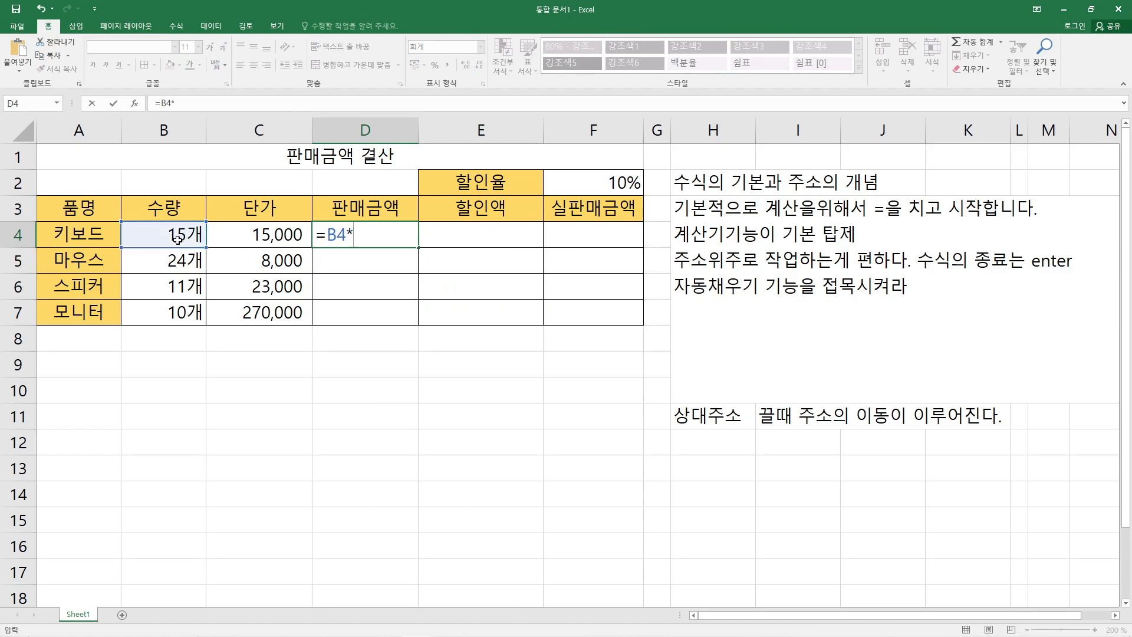
click(228, 236)
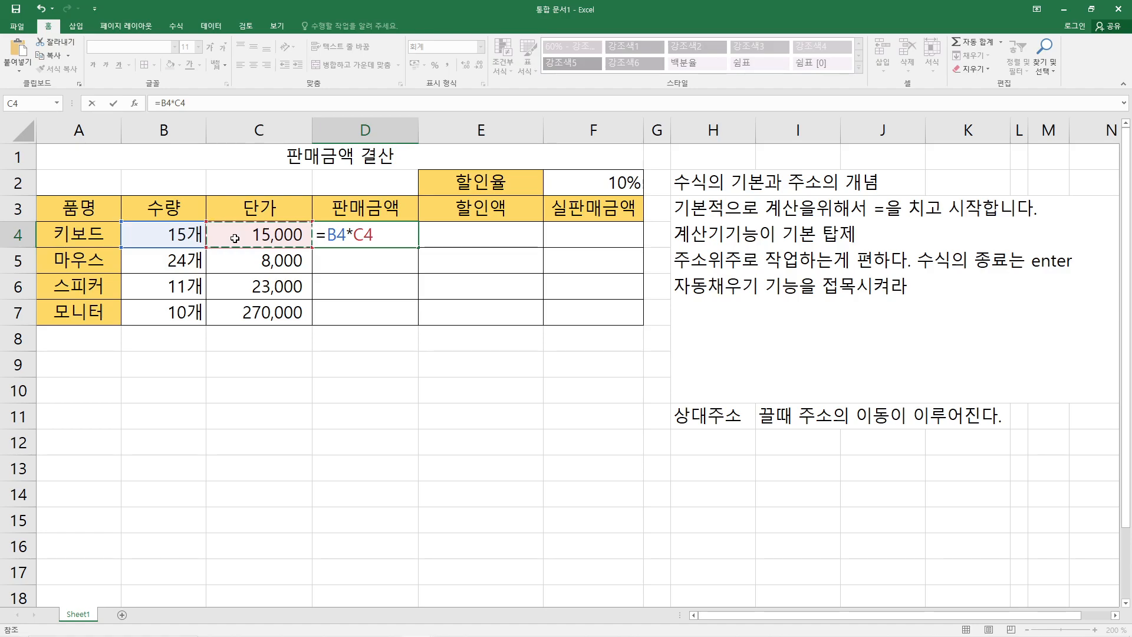
key(Return)
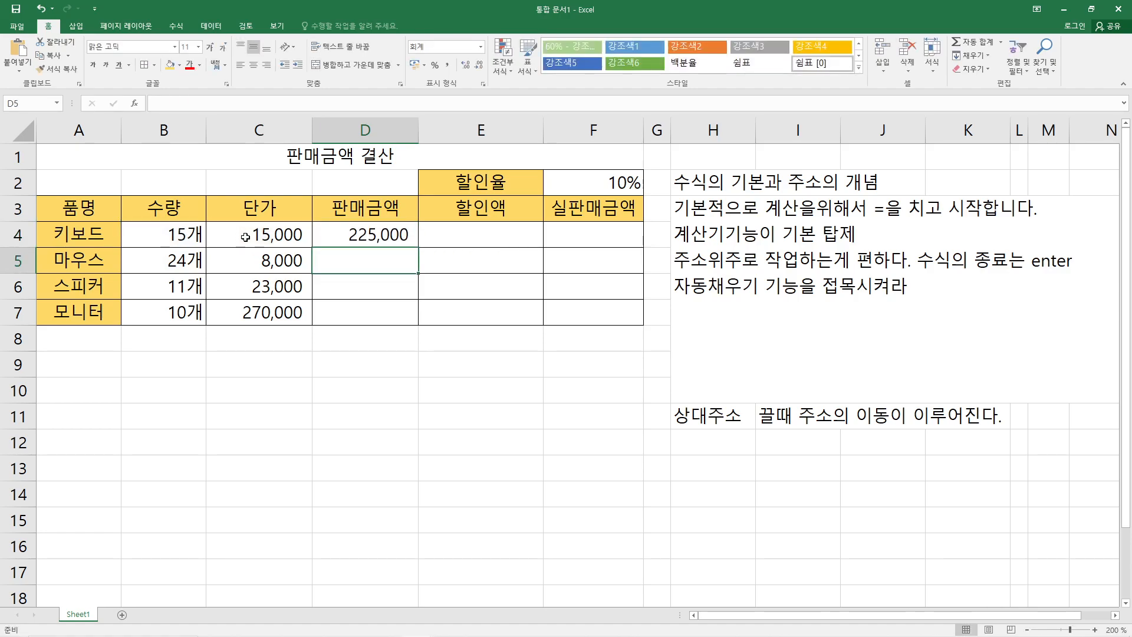
click(386, 234)
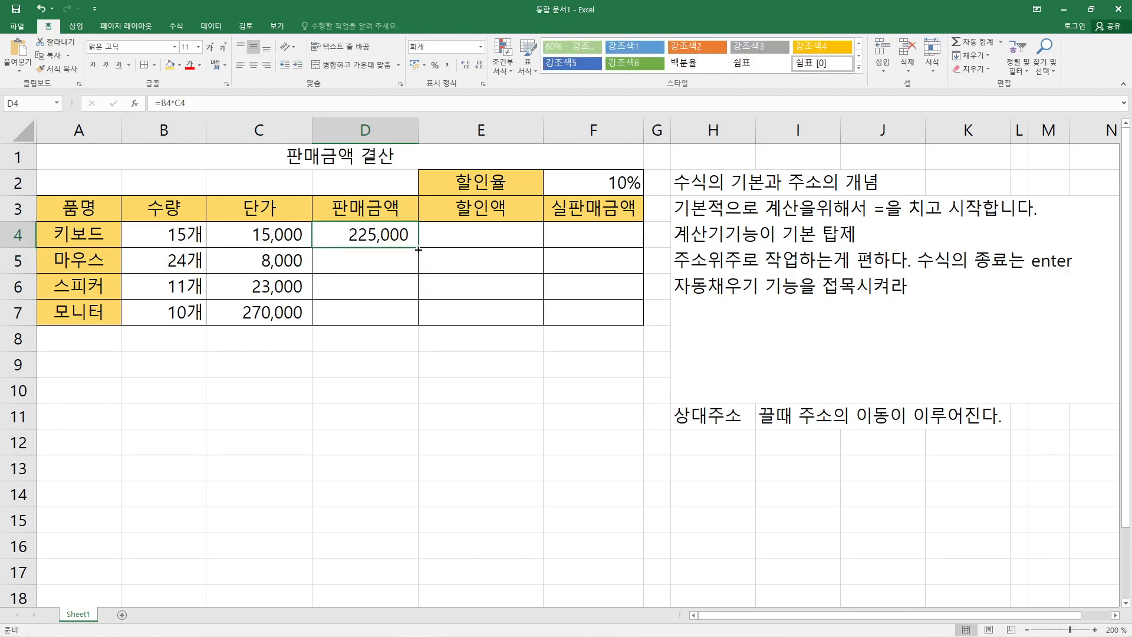
Autofill the =B4*C4 formula from D4 down to D7 in the 판매금액 column
drag(418, 249, 418, 329)
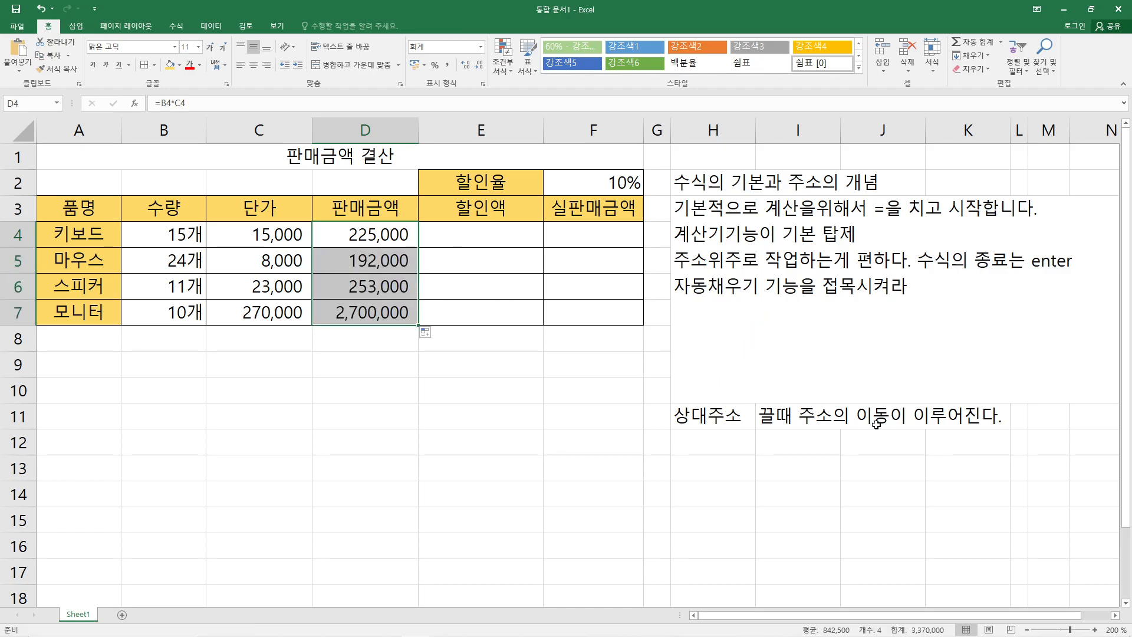
Break the note in H3 after "주소위주로 작업하는게 편하다." so that "수식의 종료는 enter" starts its own line
double_click(922, 288)
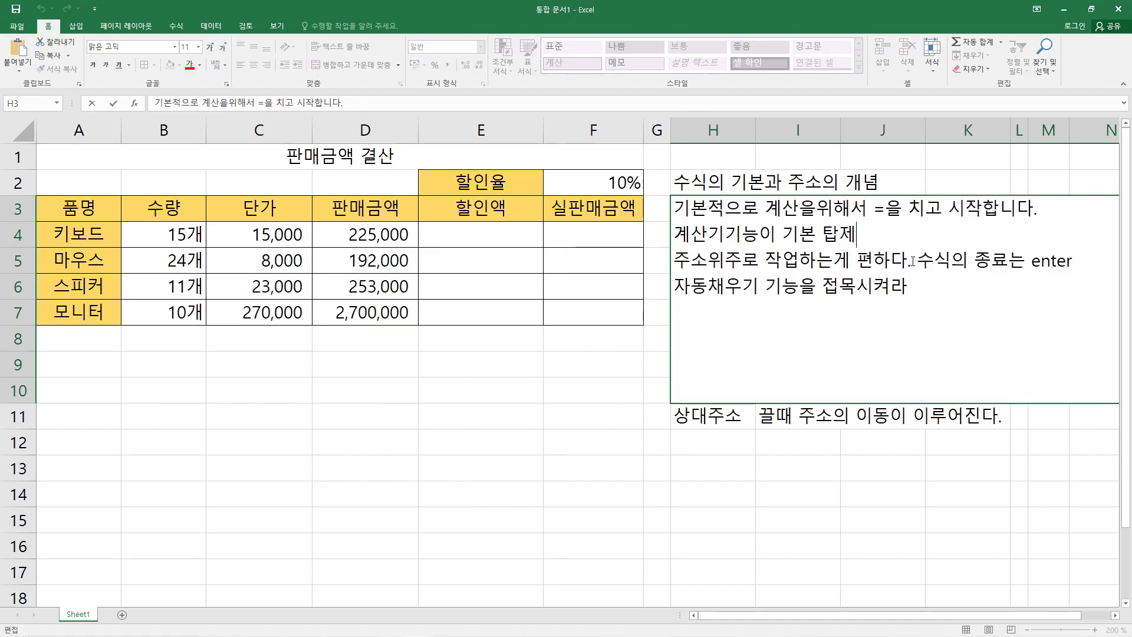
key(Up)
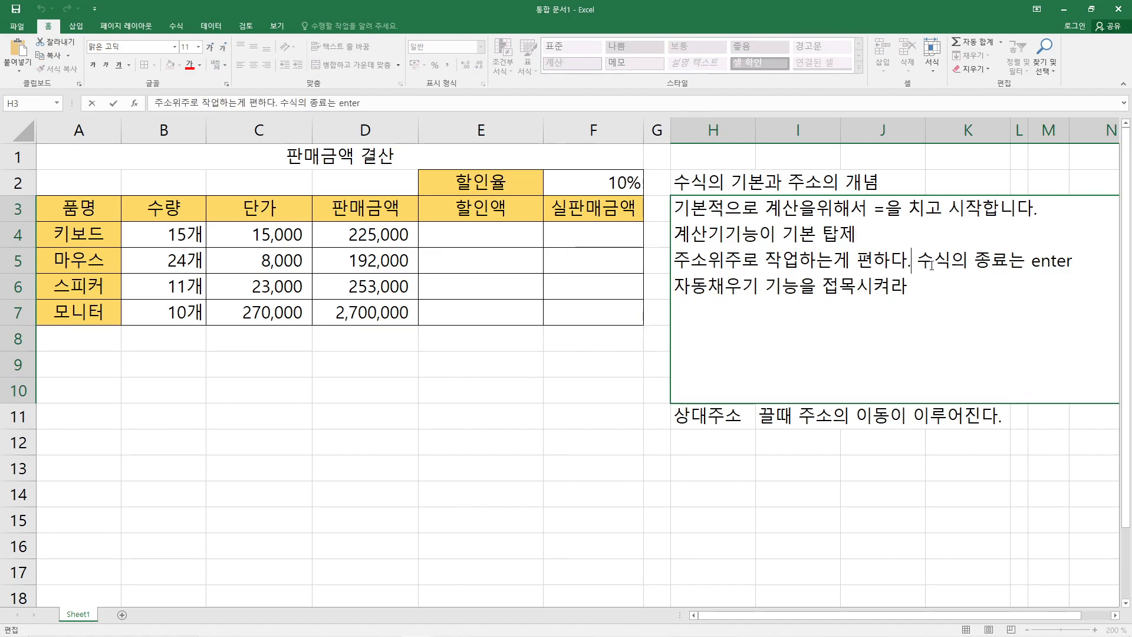
key(alt)
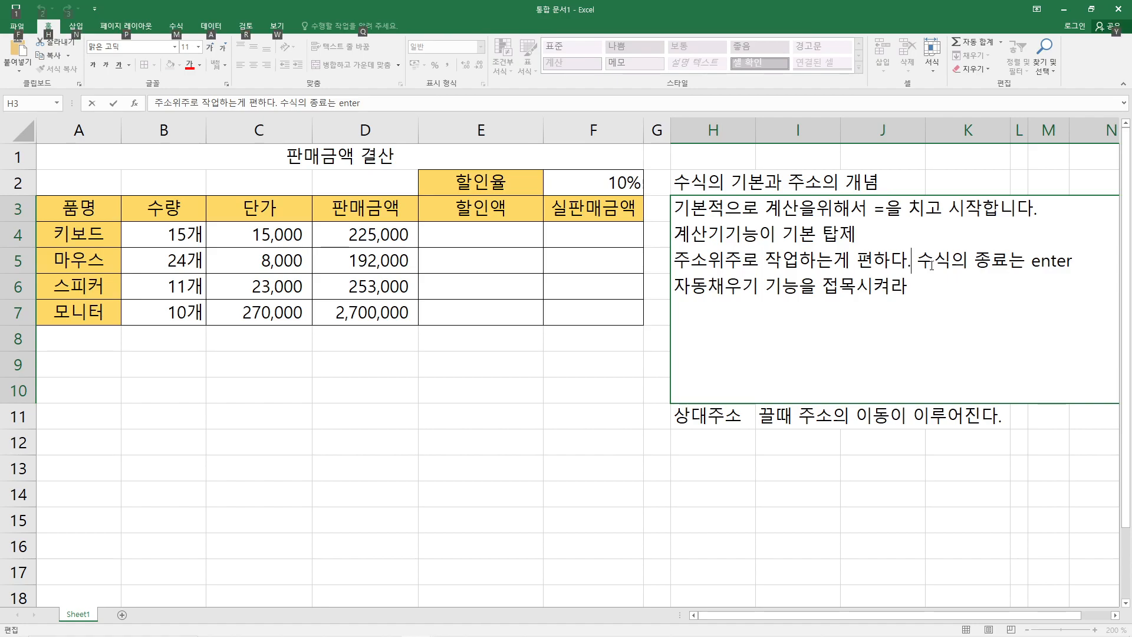
key(alt+Return)
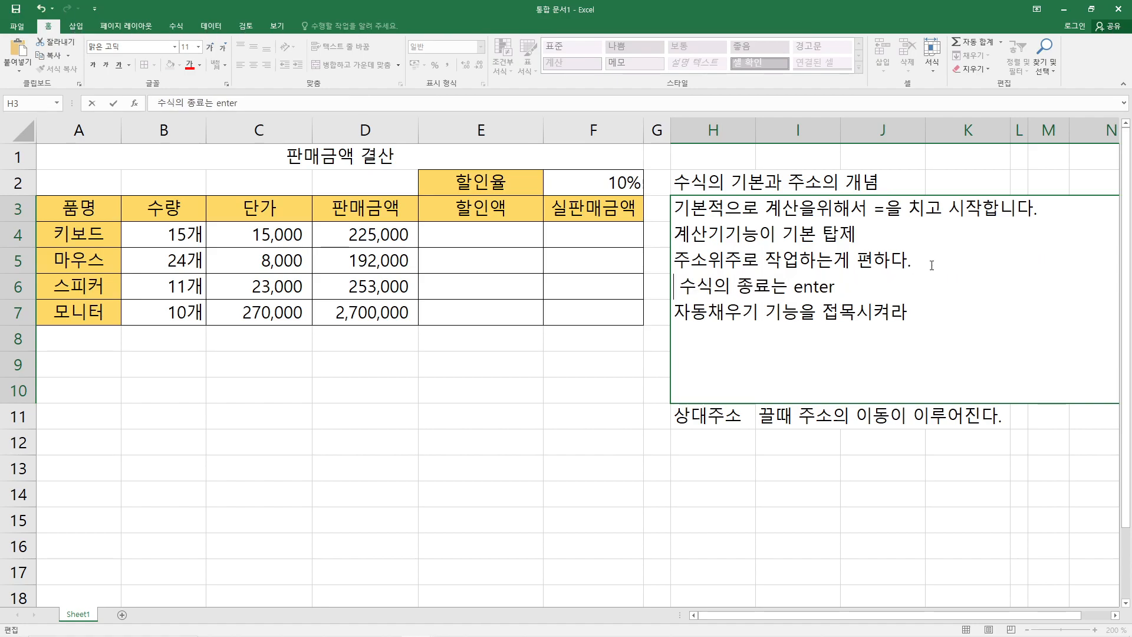
Insert the line "자료의 값이 변동 되면 결과 값은 자동 변동이된다." above "수식의 종료는 enter" in the H3 note
key(alt+Return)
key(Up)
text(자료의 ㄱ)
text(값이 변동 됨)
text(면 )
text(결과 값은 )
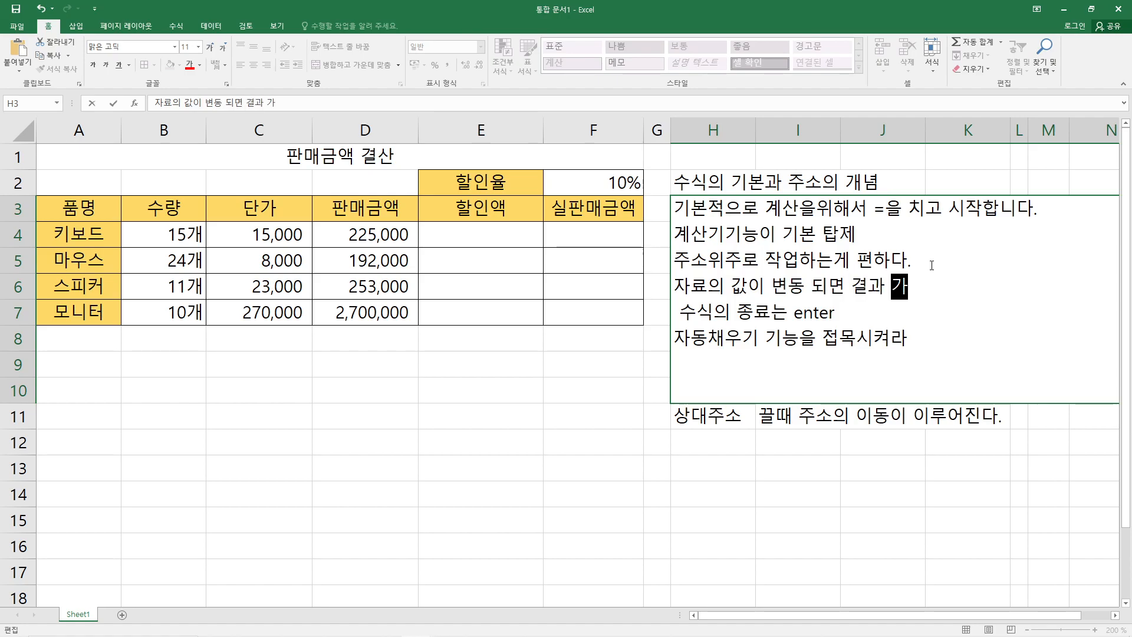
text(자동 )
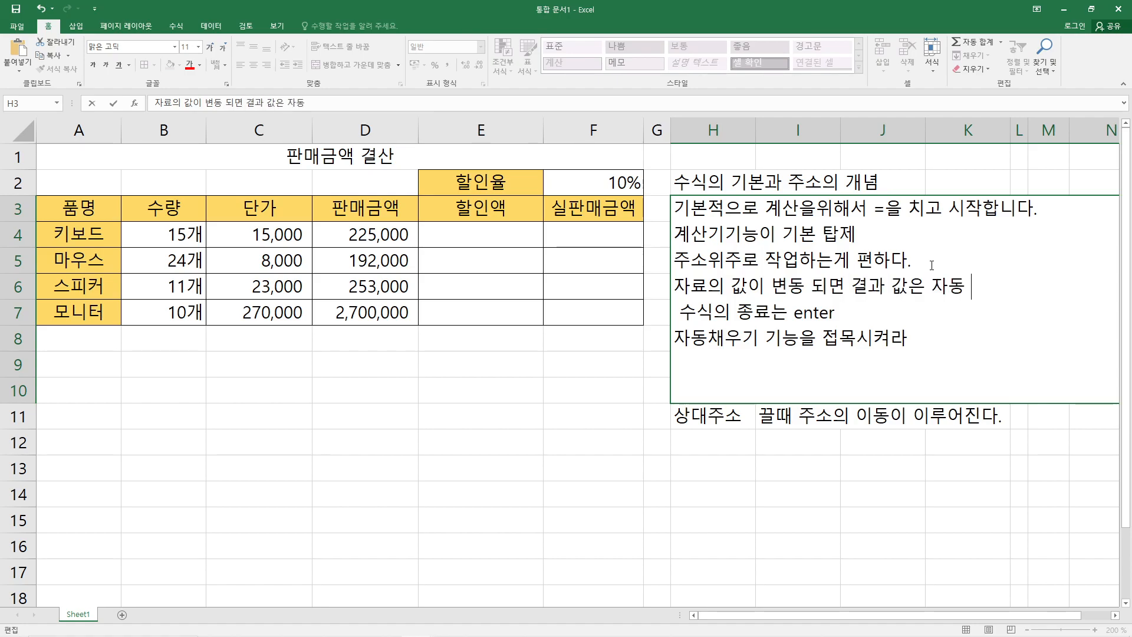
text(변동이된다.)
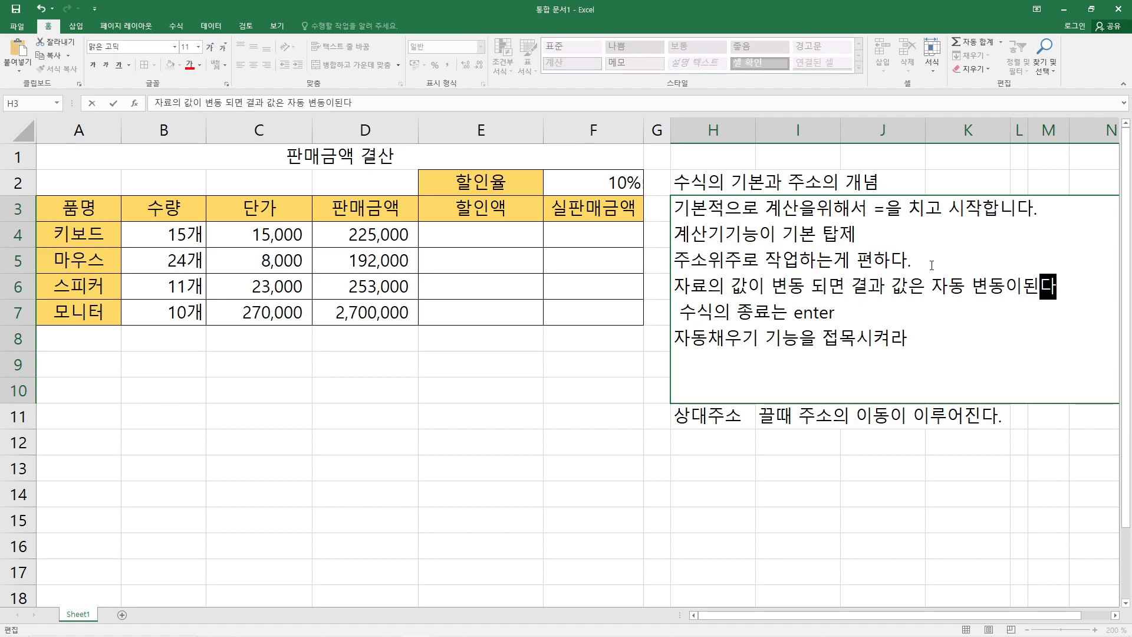
key(Return)
Undo the last four edits, covering the H3 note and the formula changes in D4:E7
key(ctrl+z)
key(ctrl+z)
key(ctrl+z)
key(ctrl+z)
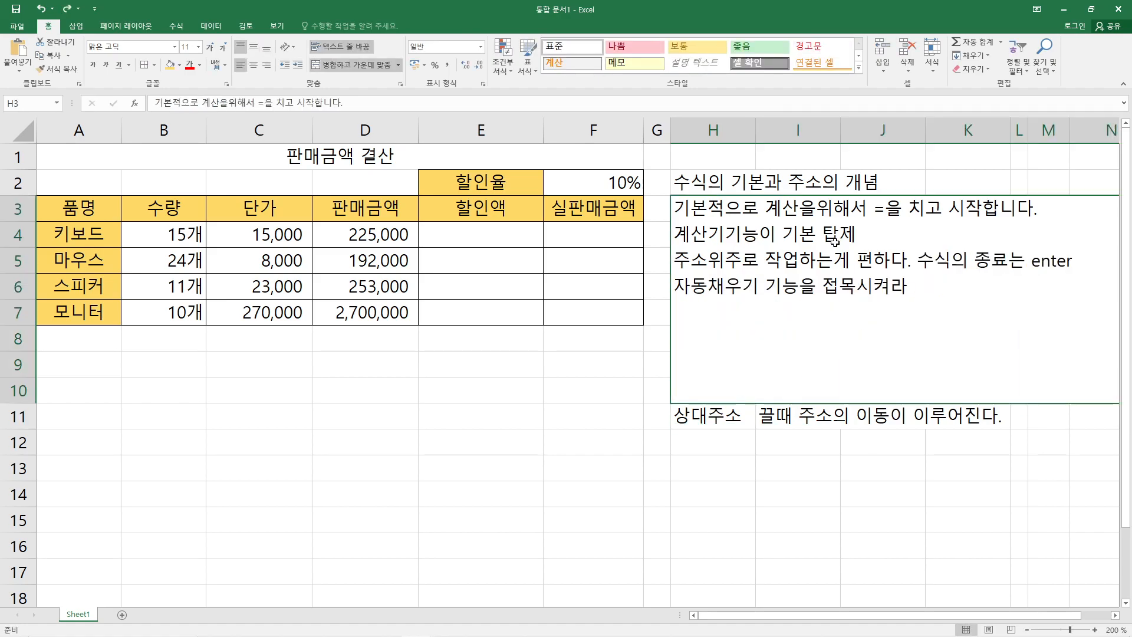
click(531, 401)
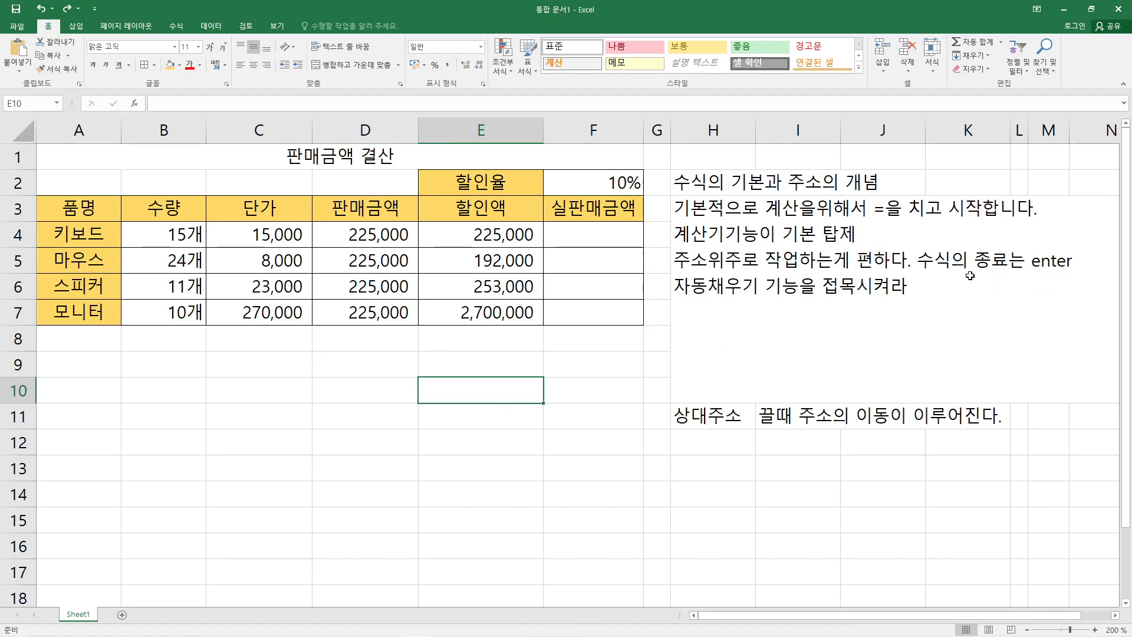
Redo the four undone edits to the D4:E7 formulas and the H3 note
click(67, 8)
click(68, 8)
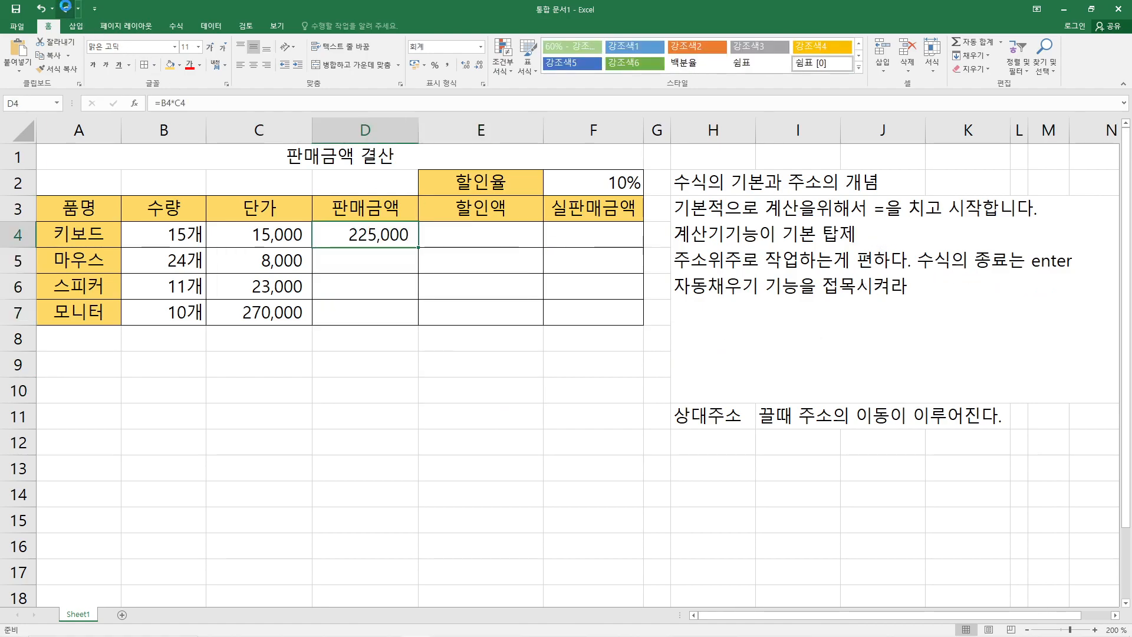
click(67, 8)
click(67, 9)
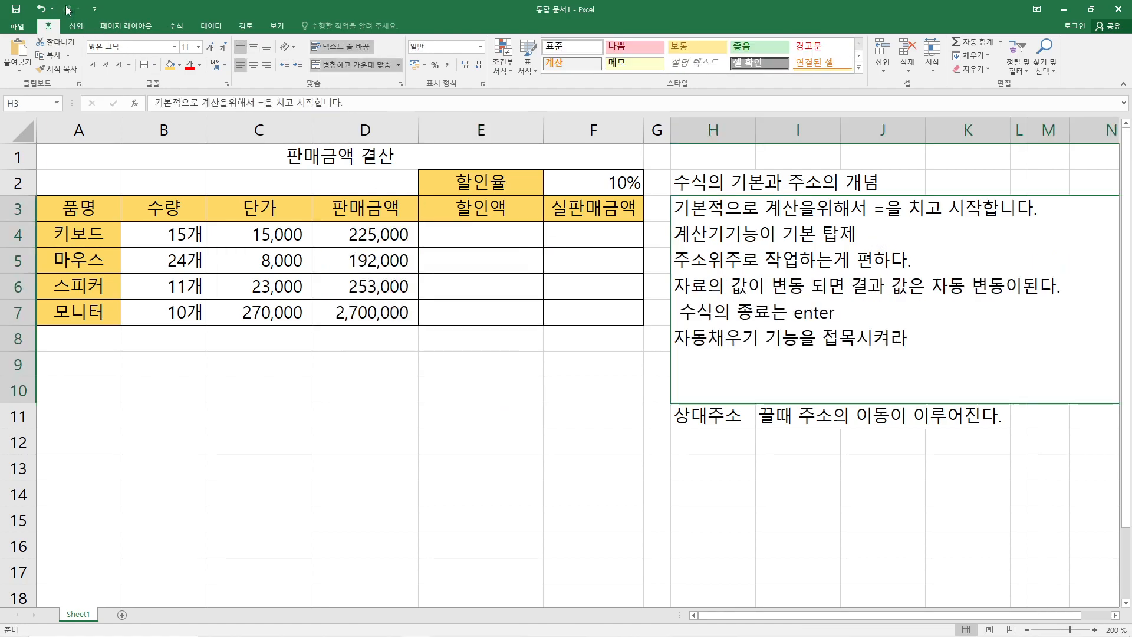
Clear the formulas from D4:D7 in the 판매금액 column
click(147, 361)
drag(360, 231, 382, 316)
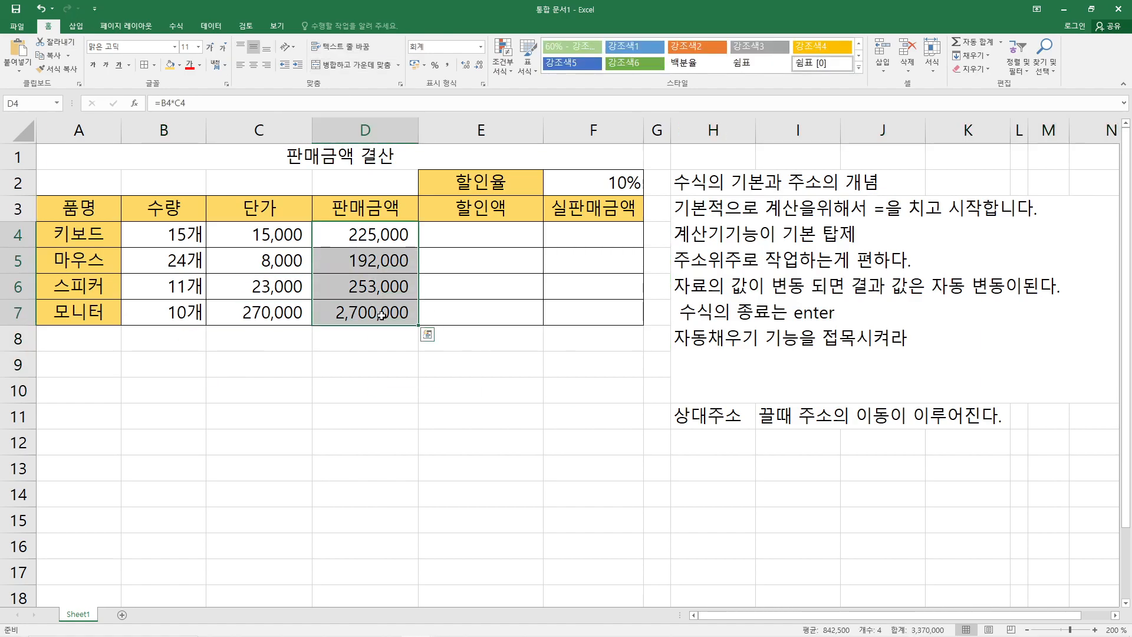
key(Delete)
Enter the typed-number formula =15*15000 in D4 and autofill it down to D7
click(337, 227)
text(=)
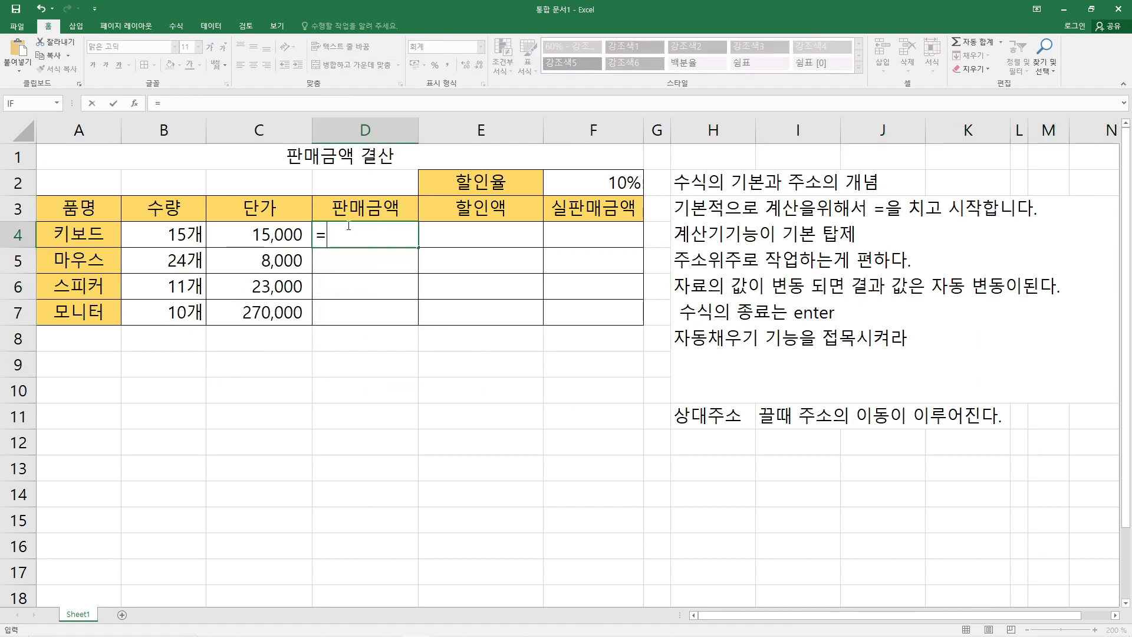
text(15*)
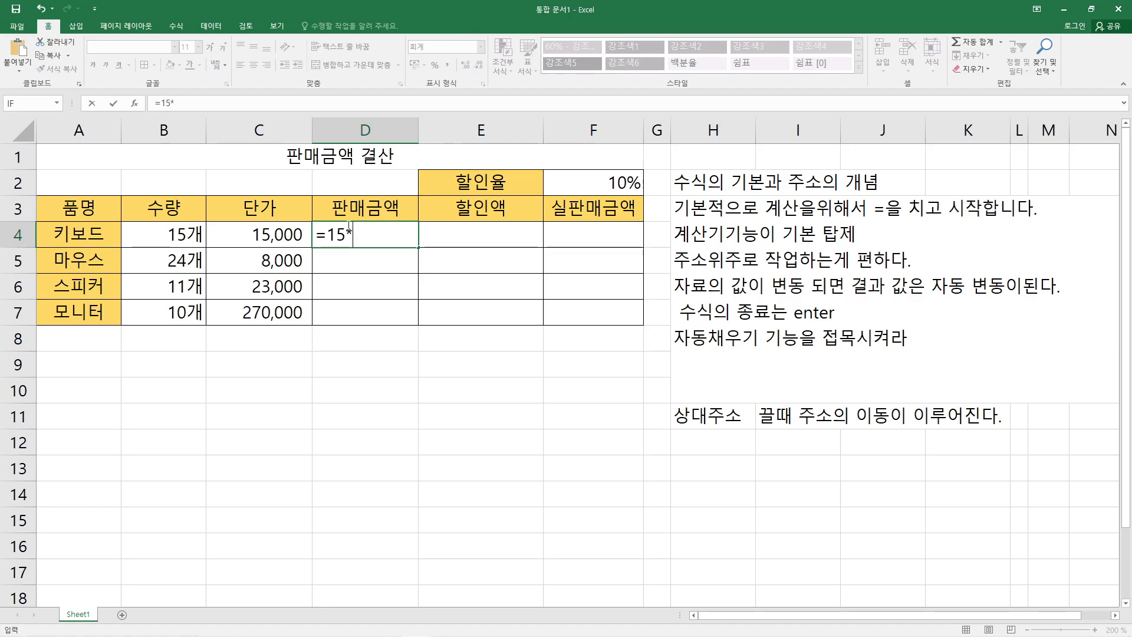
text(15000)
key(Return)
click(335, 228)
drag(418, 247, 416, 319)
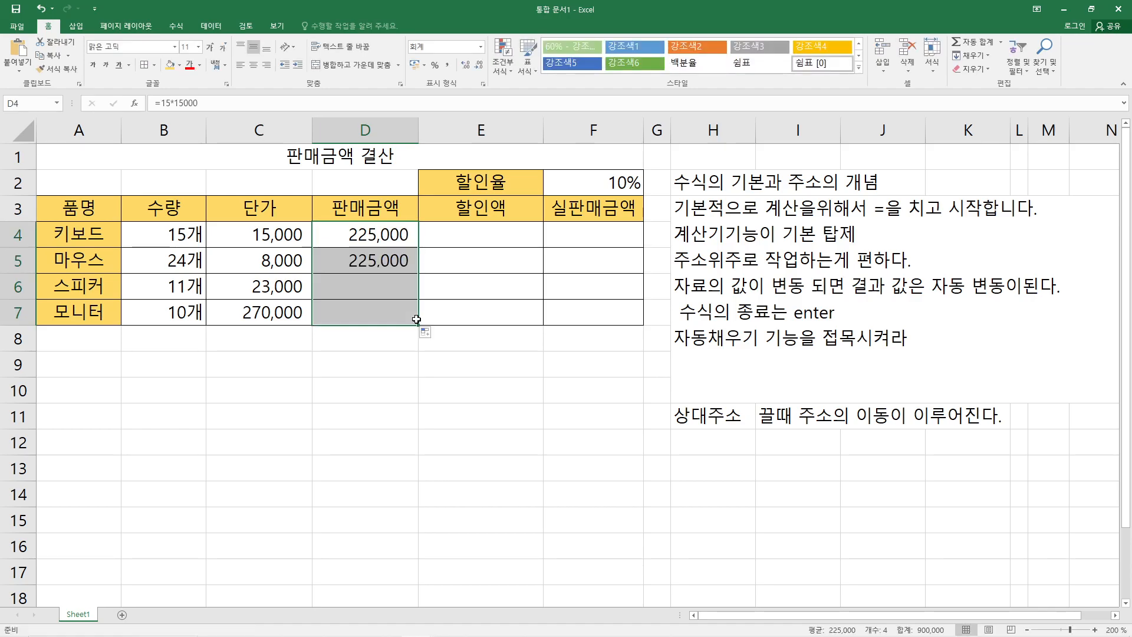
Enter the cell-reference formula =B4*C4 in E4 and autofill it down to E7
click(462, 236)
text(=)
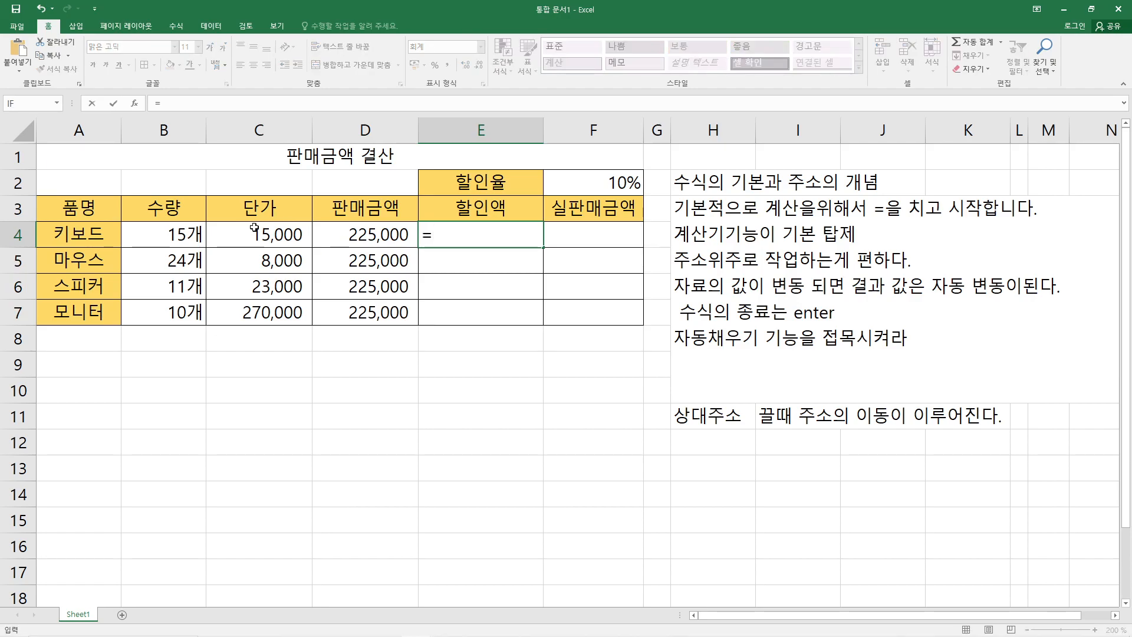
click(177, 234)
text(*)
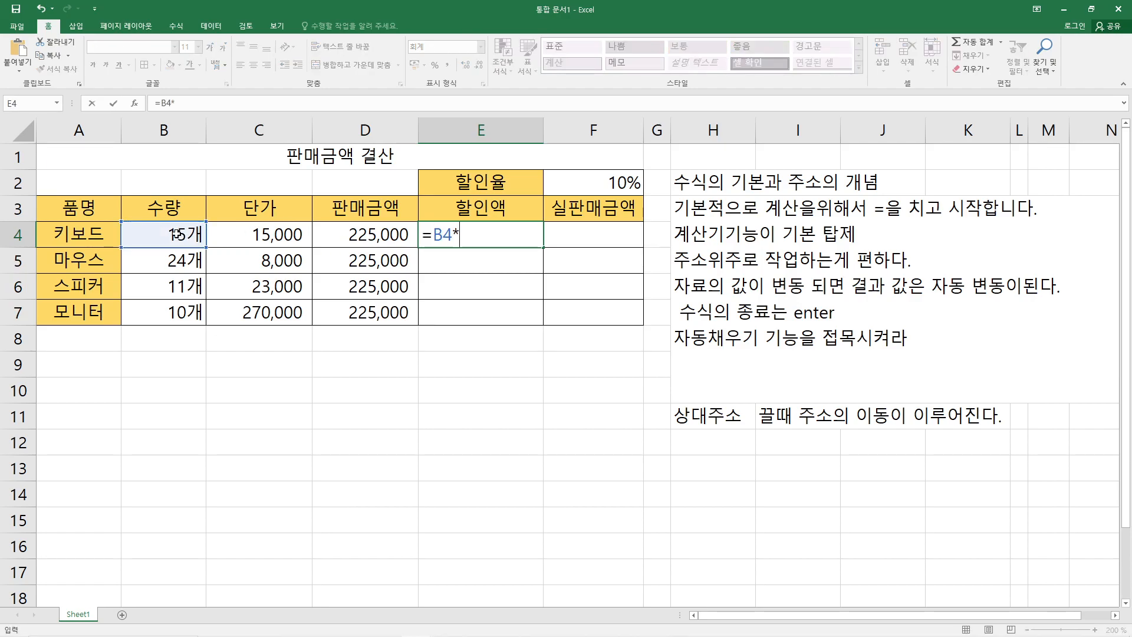
click(237, 235)
key(Return)
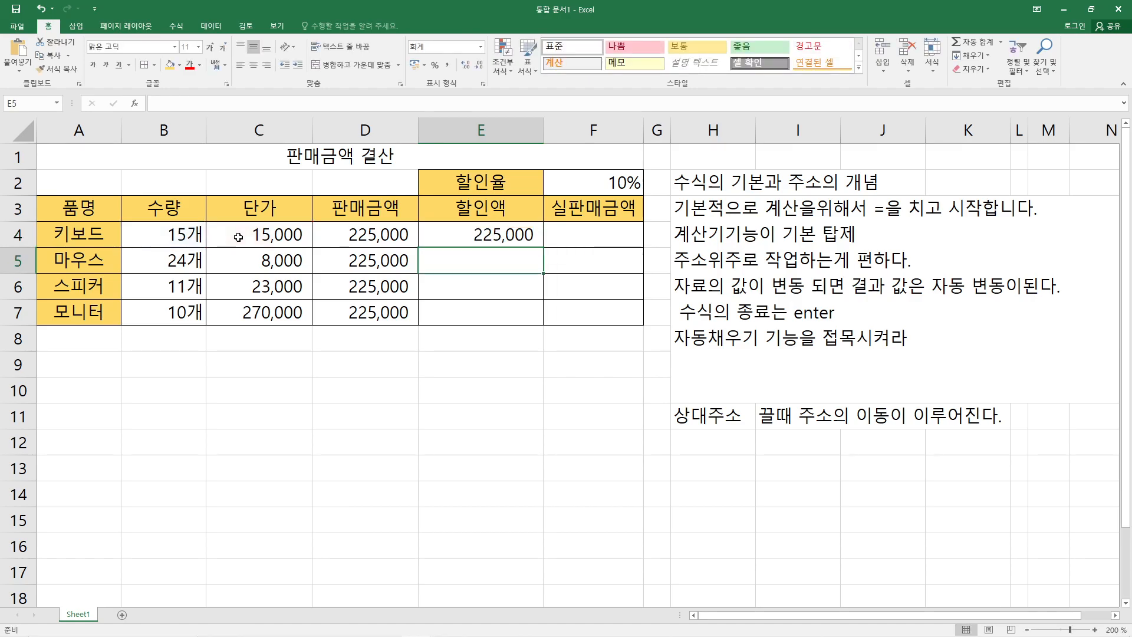
click(510, 237)
drag(543, 248, 543, 324)
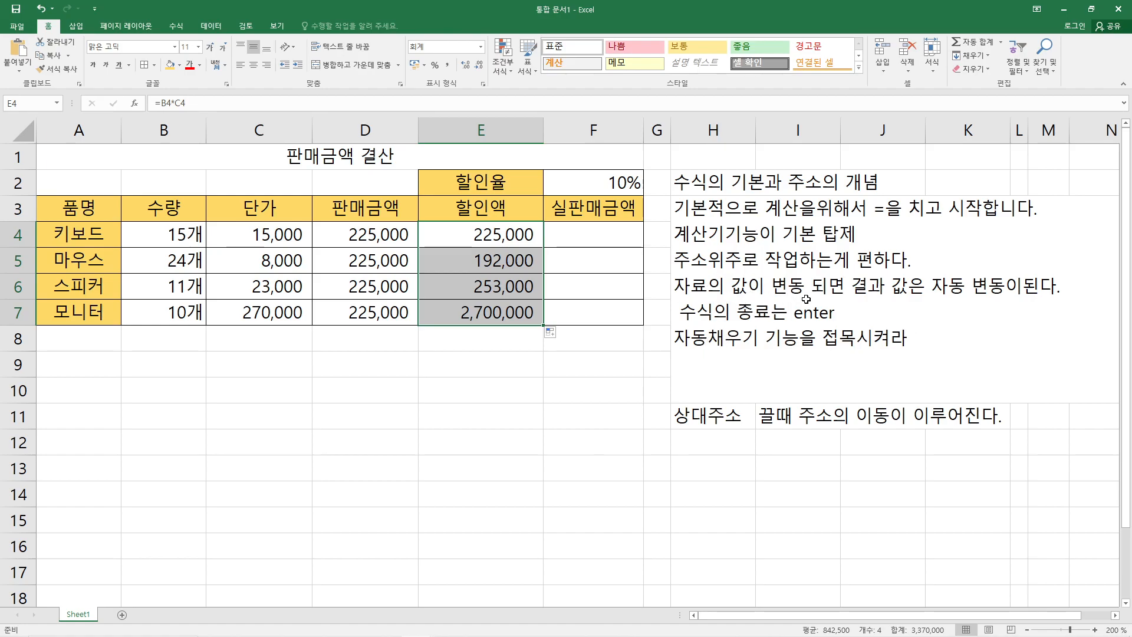
Change the keyboard's quantity in B4 to 16 and compare the formulas and results in E4 and D4
click(414, 384)
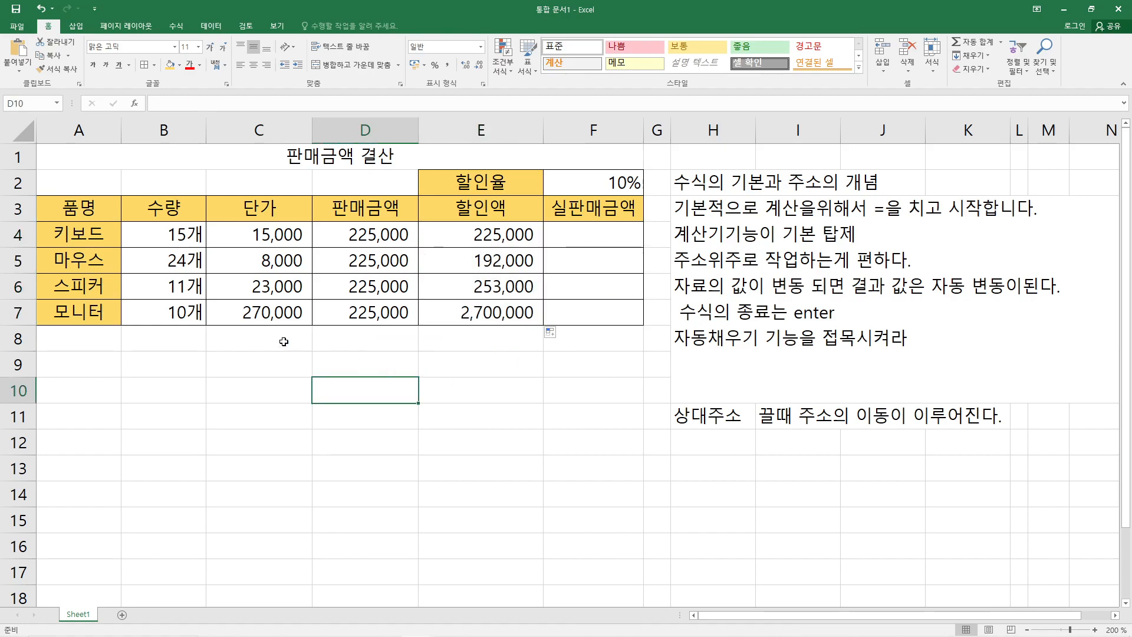
click(180, 236)
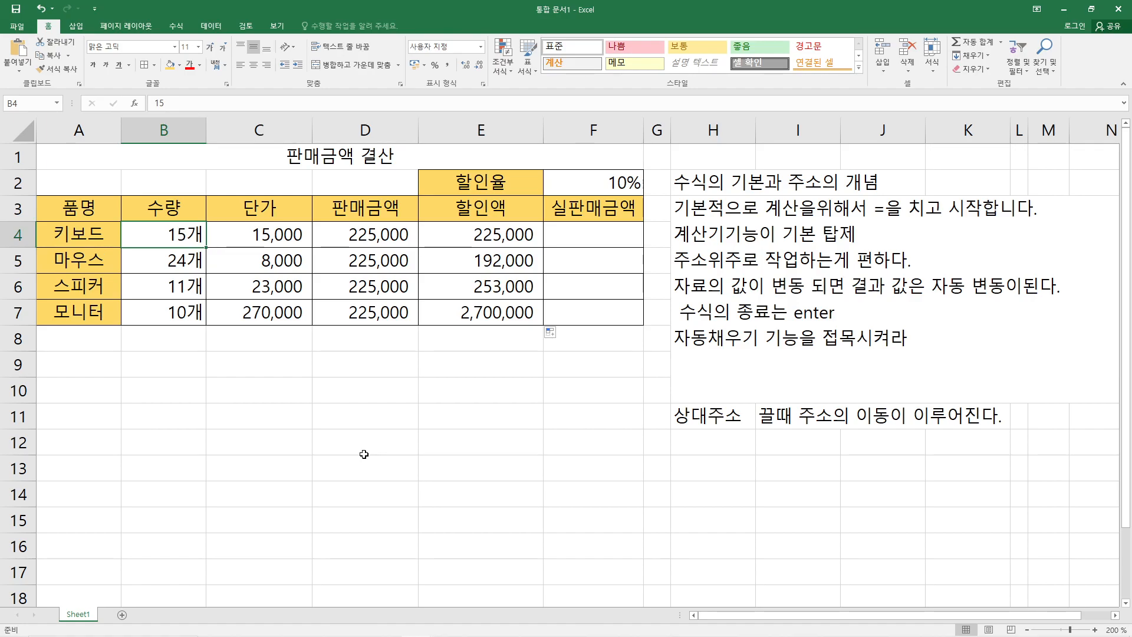
text(16)
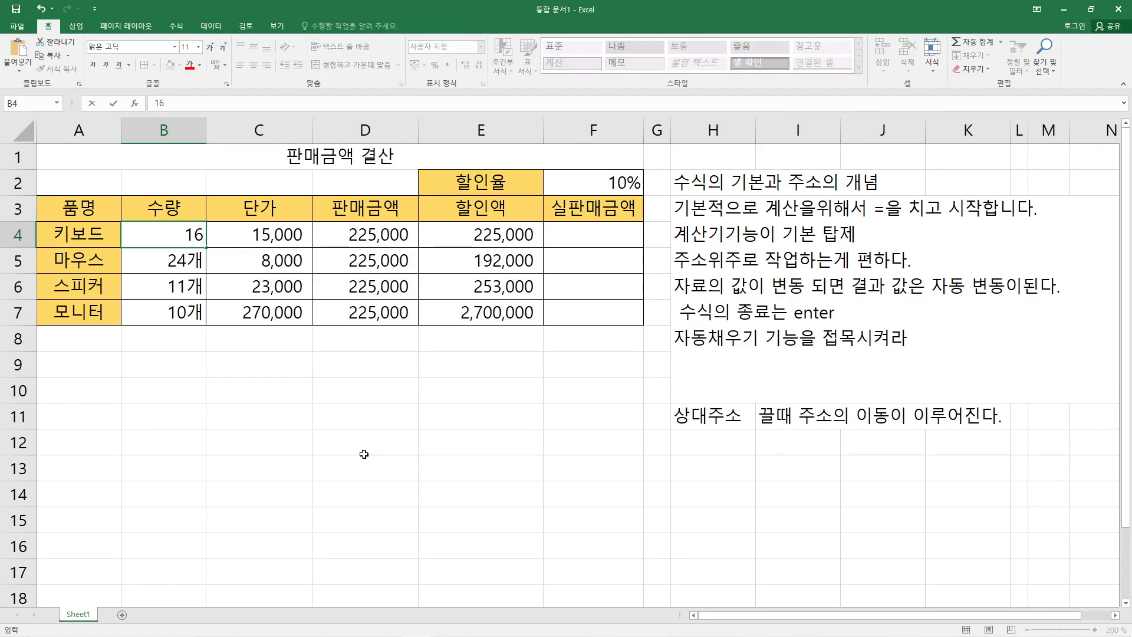
key(Return)
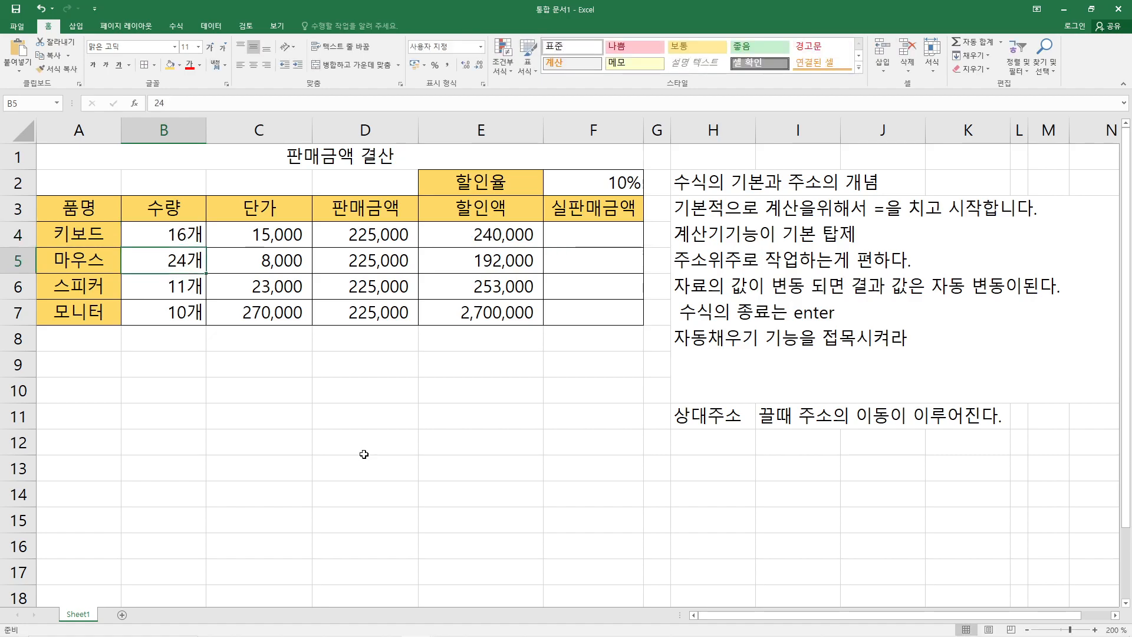
click(481, 239)
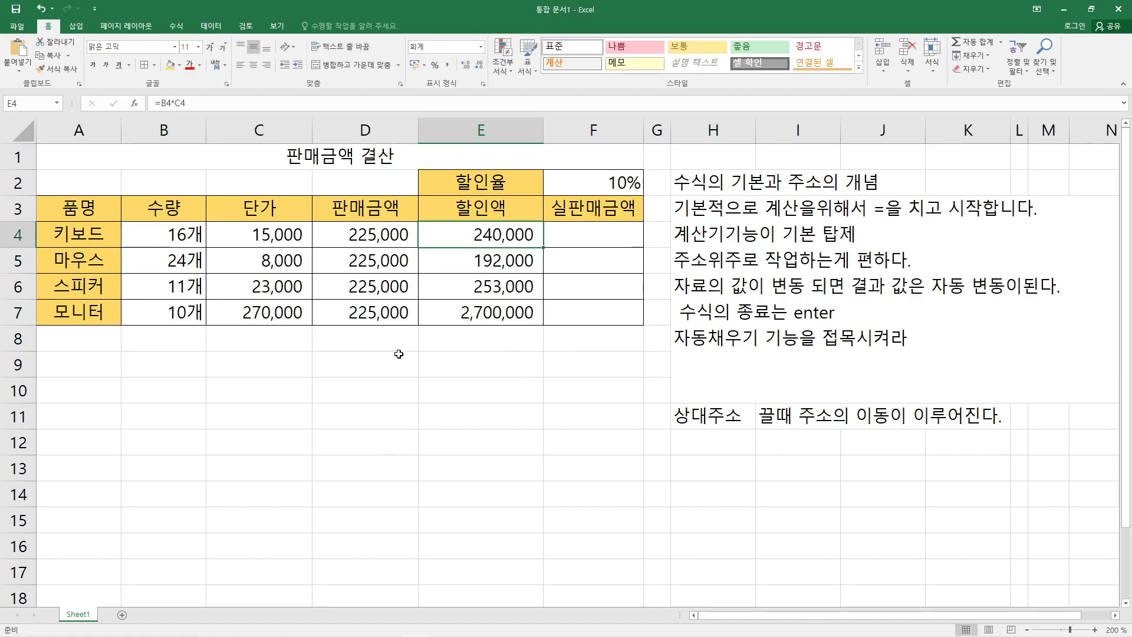
click(375, 244)
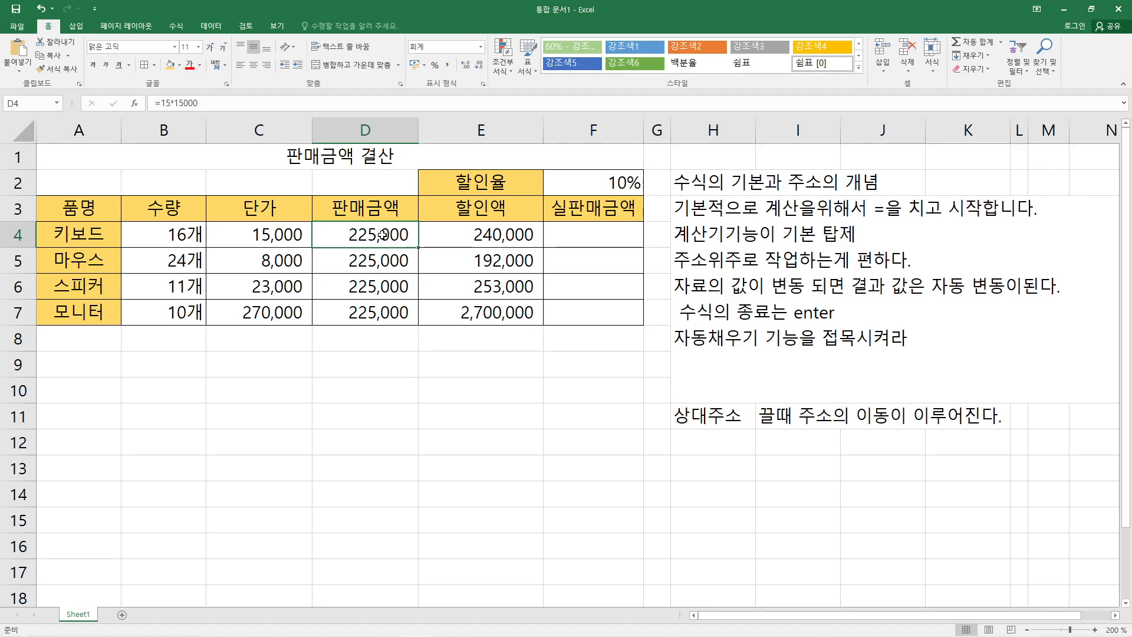
Clear both the typed-number and the cell-reference formulas from D4:E7
drag(382, 234, 457, 307)
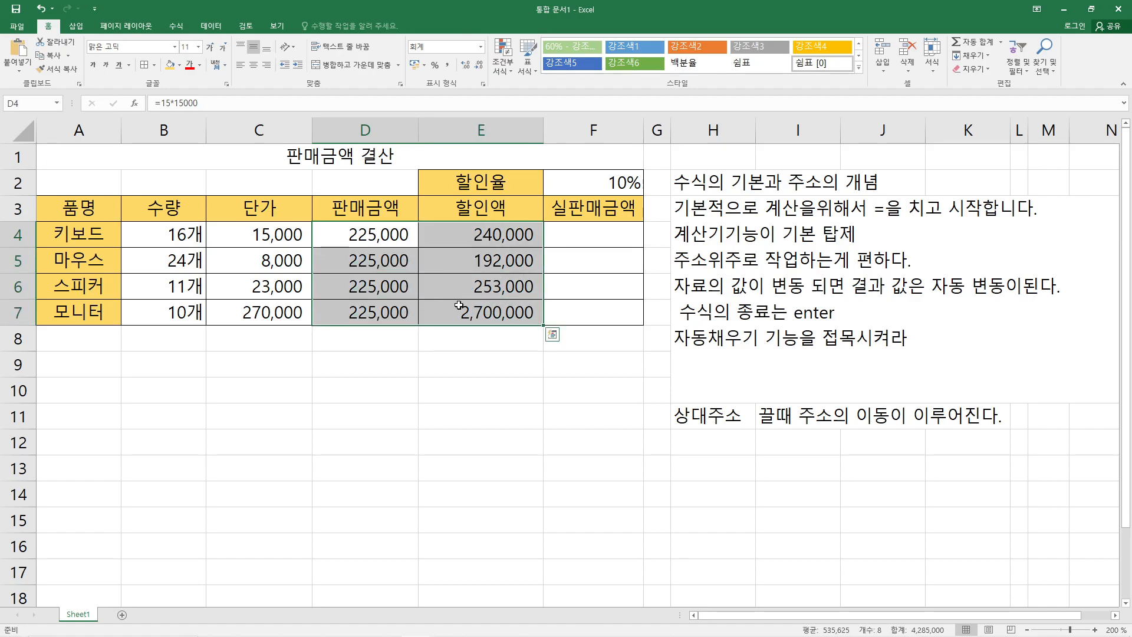
key(Delete)
Enter =B4*C4 in D4 for the keyboard's sales amount and autofill the formula down to D7
click(375, 233)
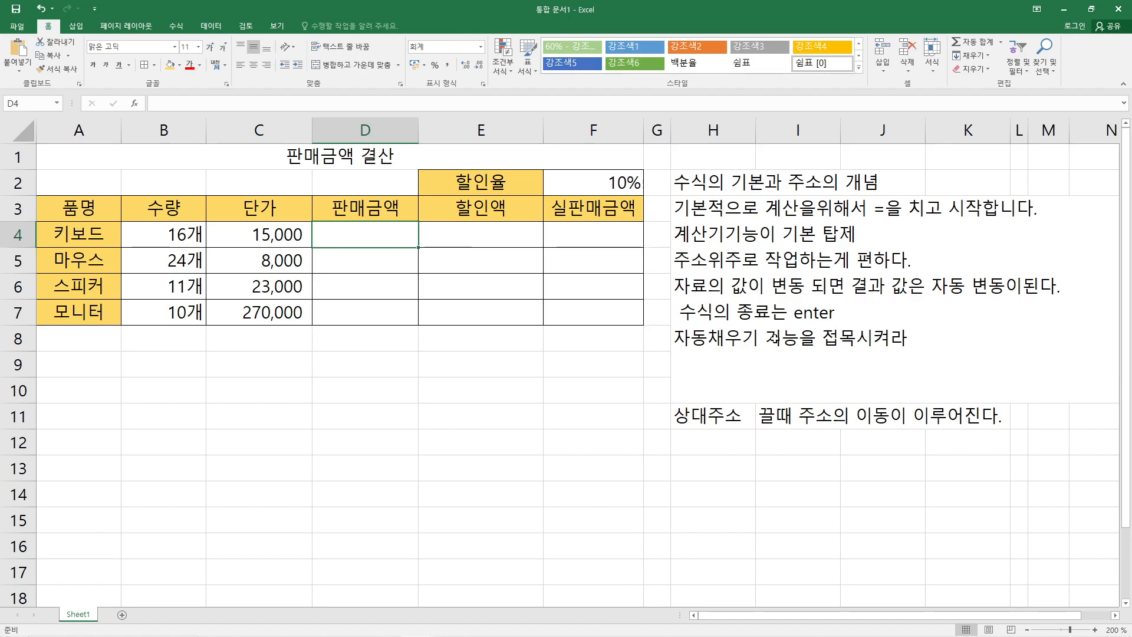
text(=)
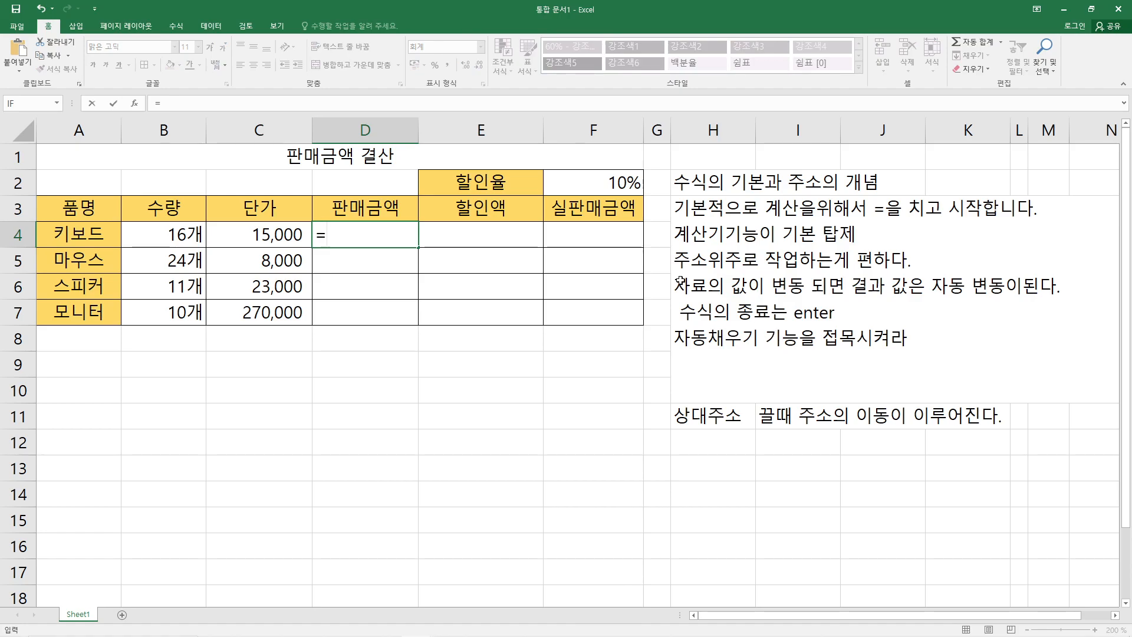
click(158, 236)
text(*)
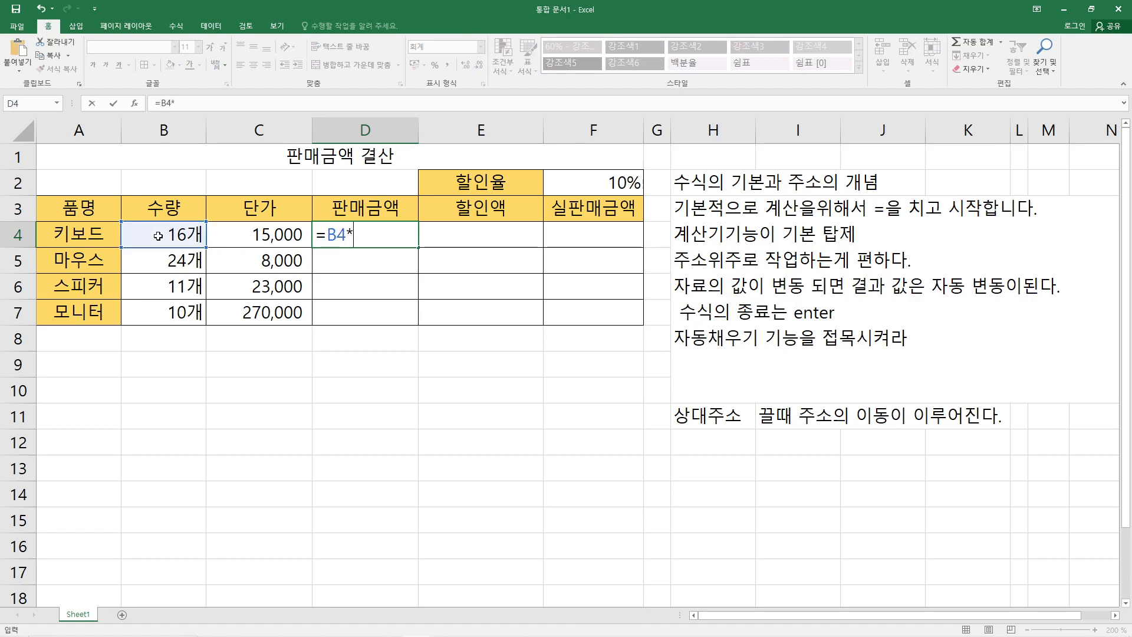
click(242, 238)
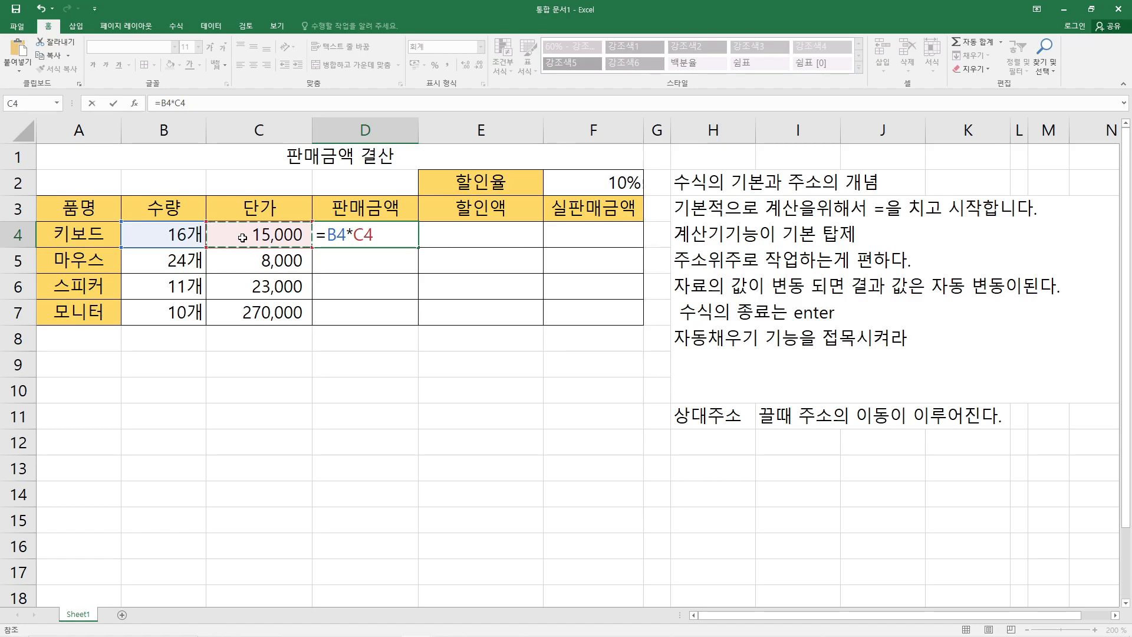
key(Return)
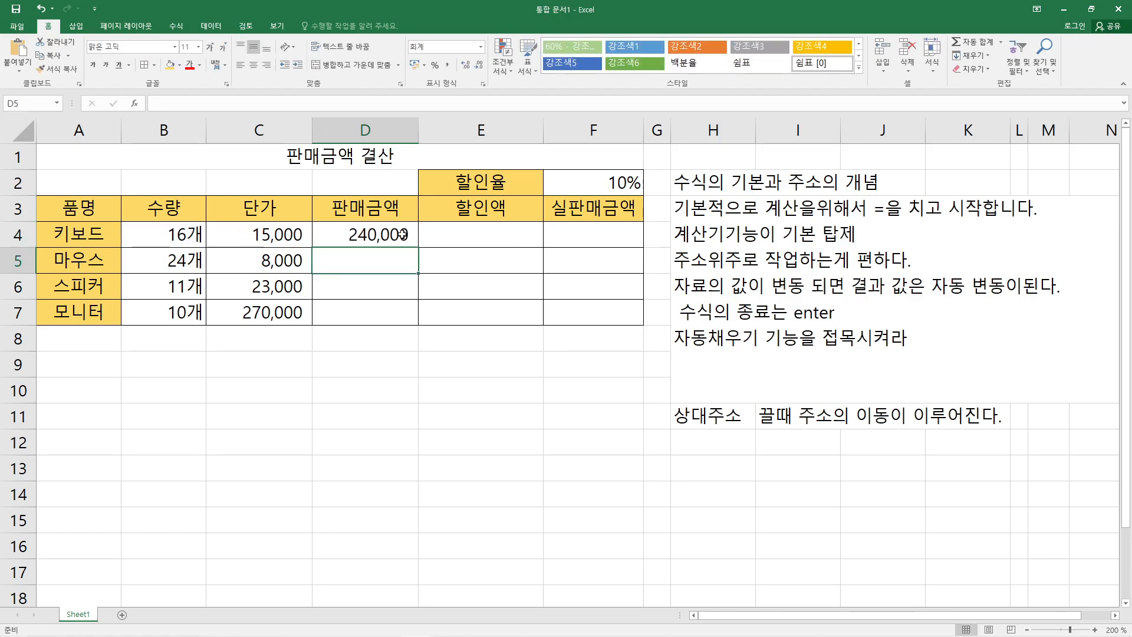
click(405, 235)
drag(414, 249, 411, 320)
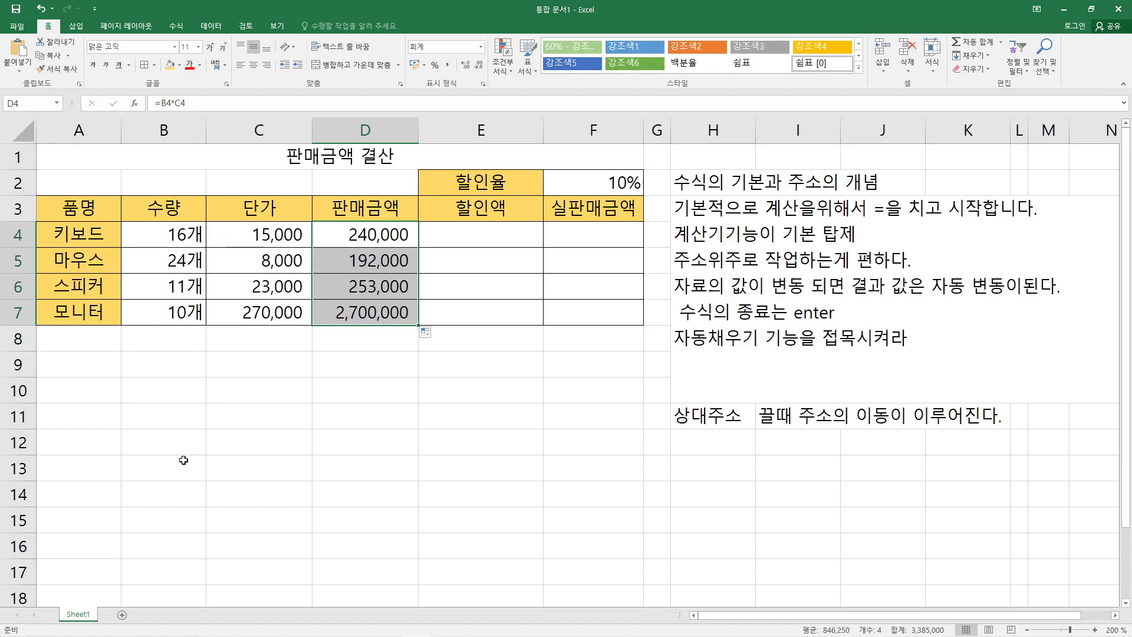
Merge and centre A11:E12 and begin a note in it with the line "단 수식의 우선순위는 적용됩니다."
drag(114, 421, 483, 440)
click(341, 66)
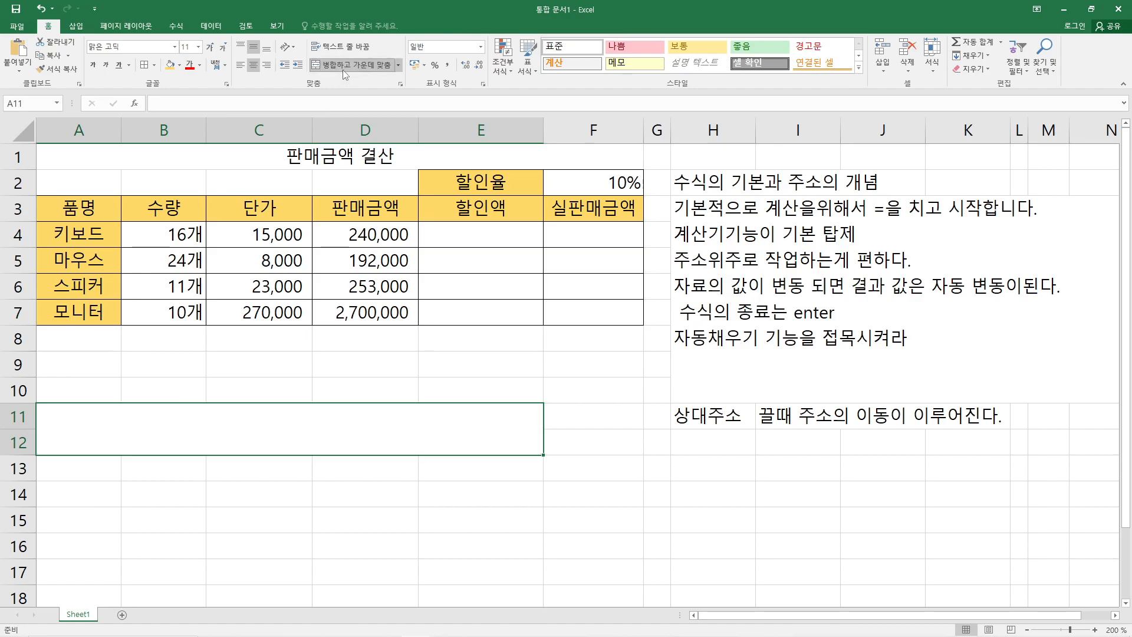
text(단)
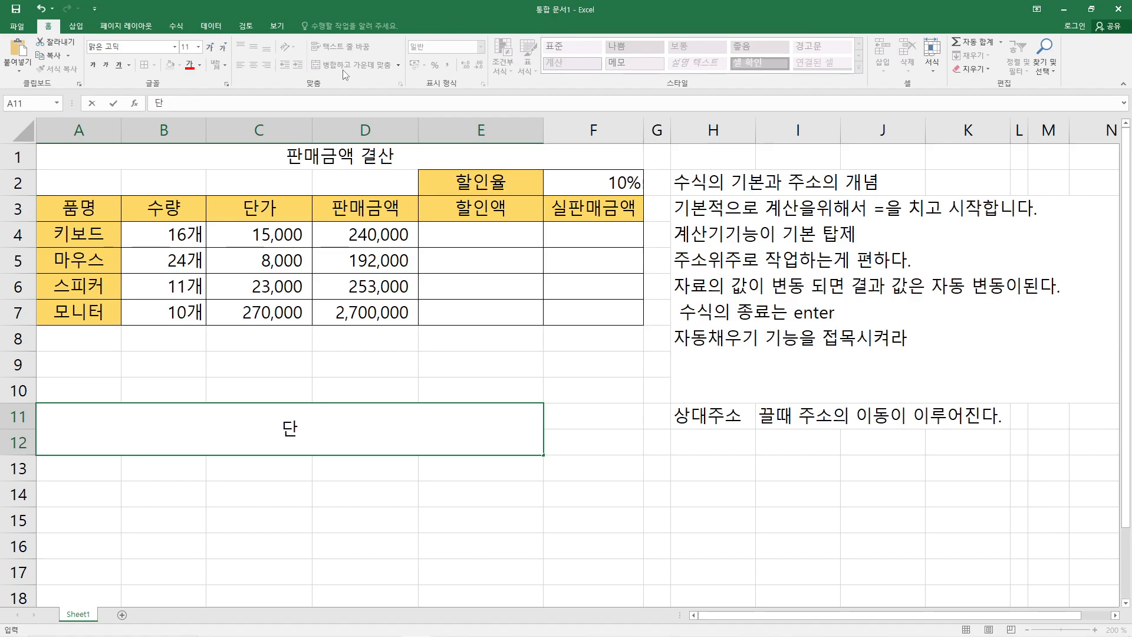
text( 기)
key(BackSpace)
key(BackSpace)
text(수식의 ㅇ)
text(우선순)
text(위는 적용도)
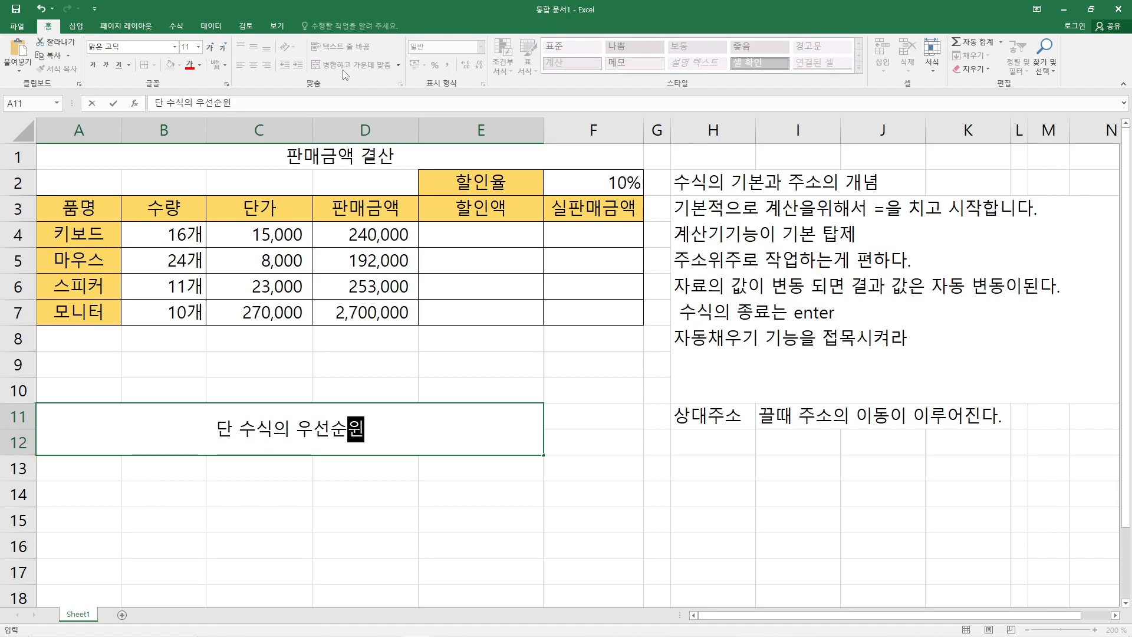
text(됩니다.)
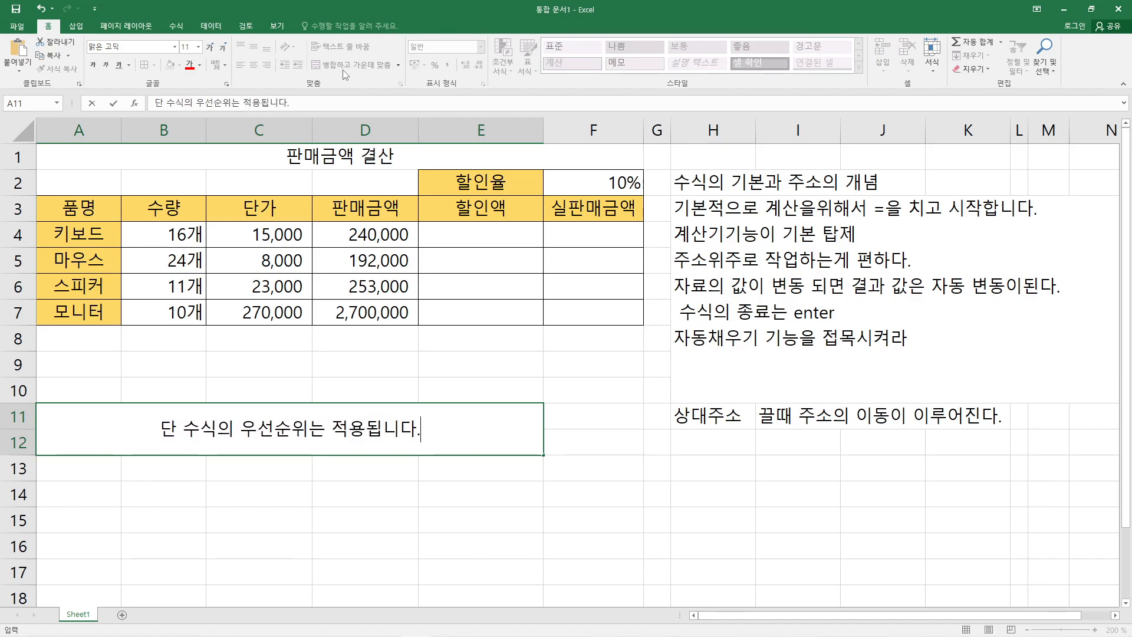
key(Return)
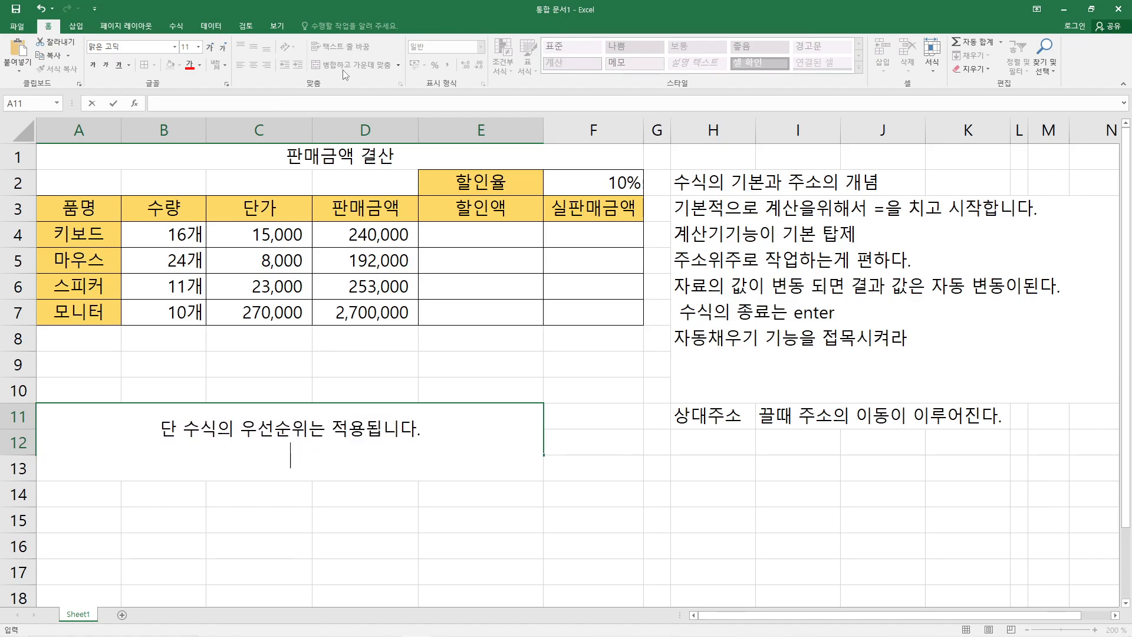
Add the second note line "+-*/ 곱하기 나누기 먼저계산 나중에 -+" and start a new line in the same cell
text(+-*/)
text(곱하)
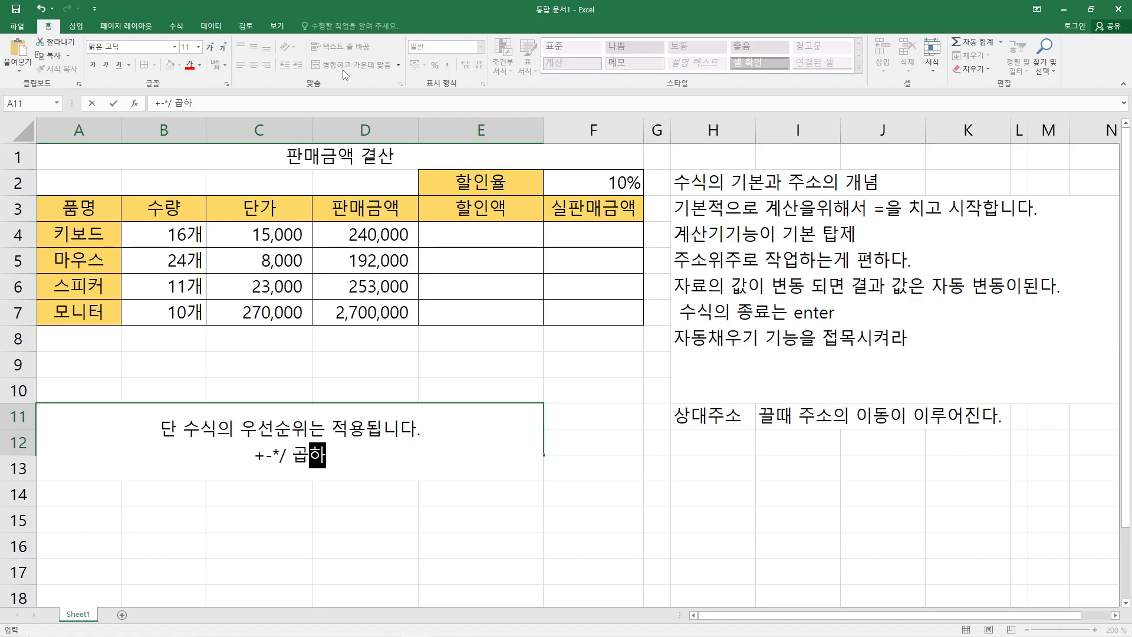
text(기 나누기 )
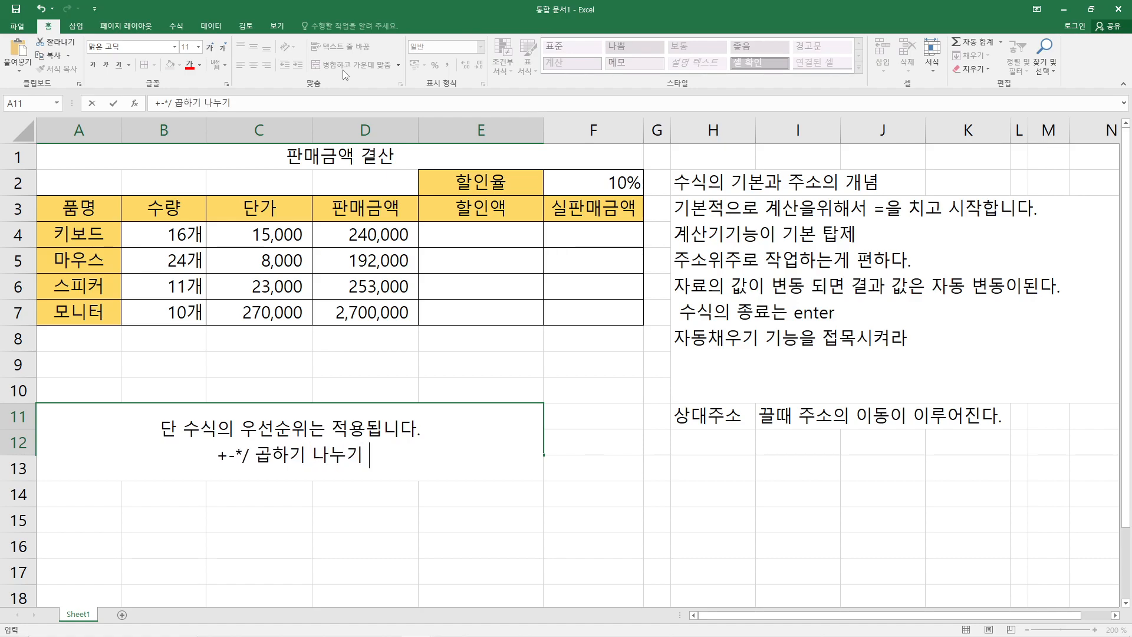
text(먼저계산 )
text(나중에 )
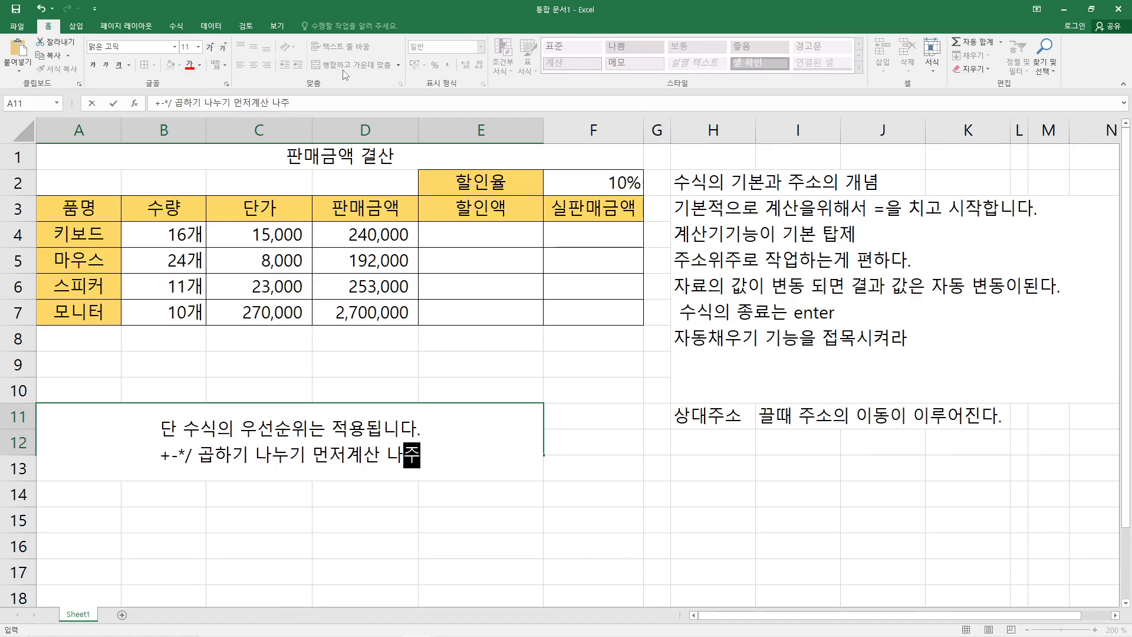
text(-+)
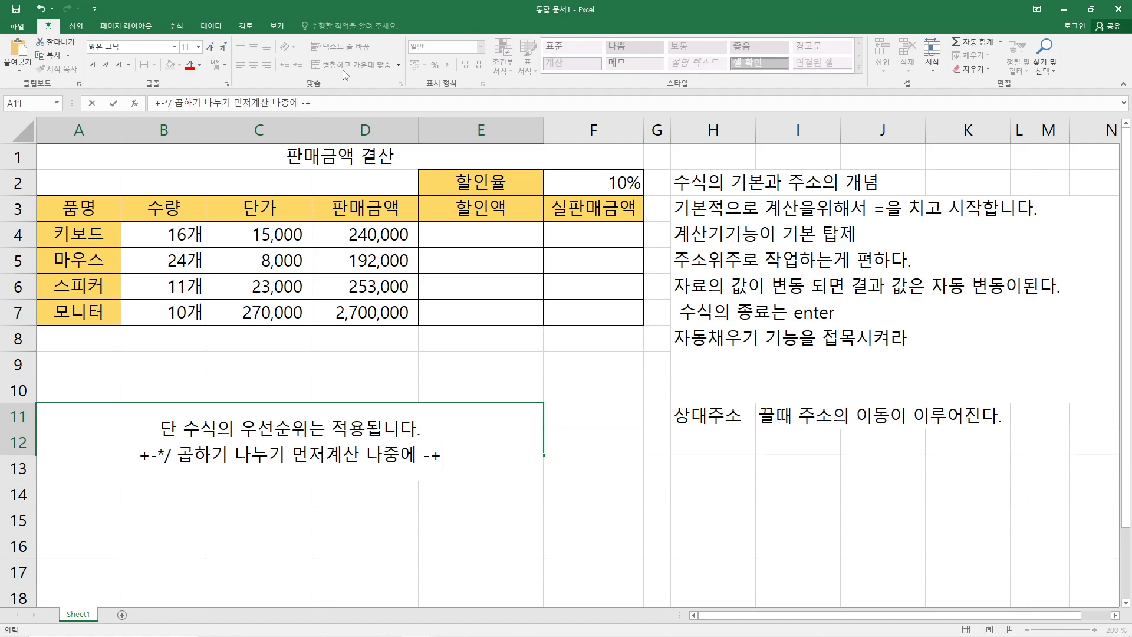
key(alt+Return)
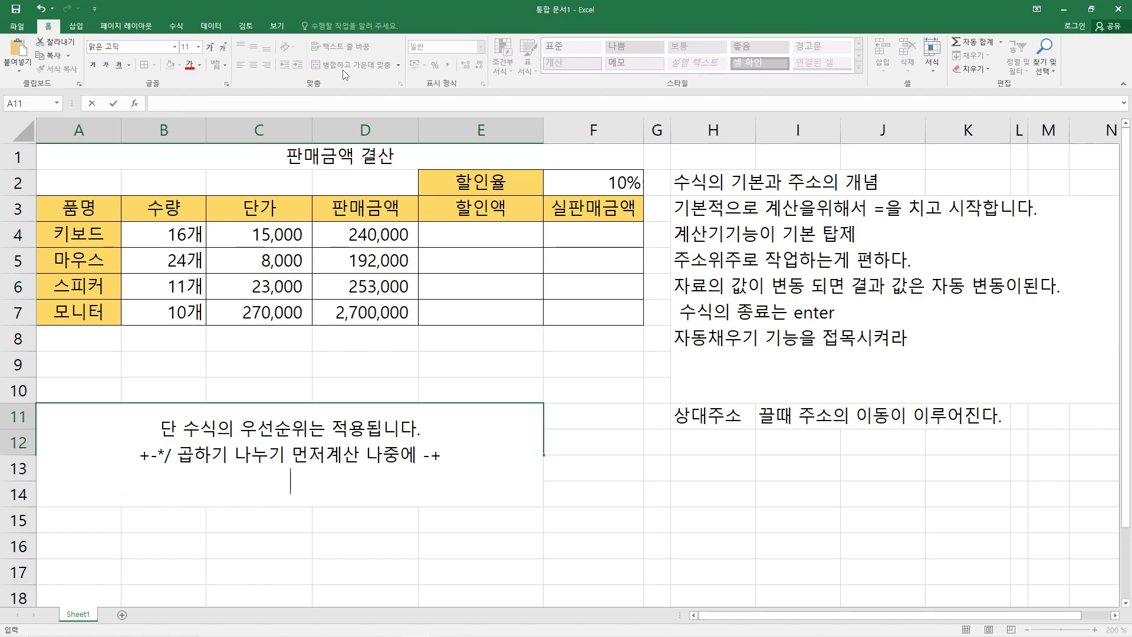
Finish the precedence note with the third line "(갈호를 사용하면 갈호가 우선순위가 된다.)"
text(()
text(ㄱㅏㄹ호)
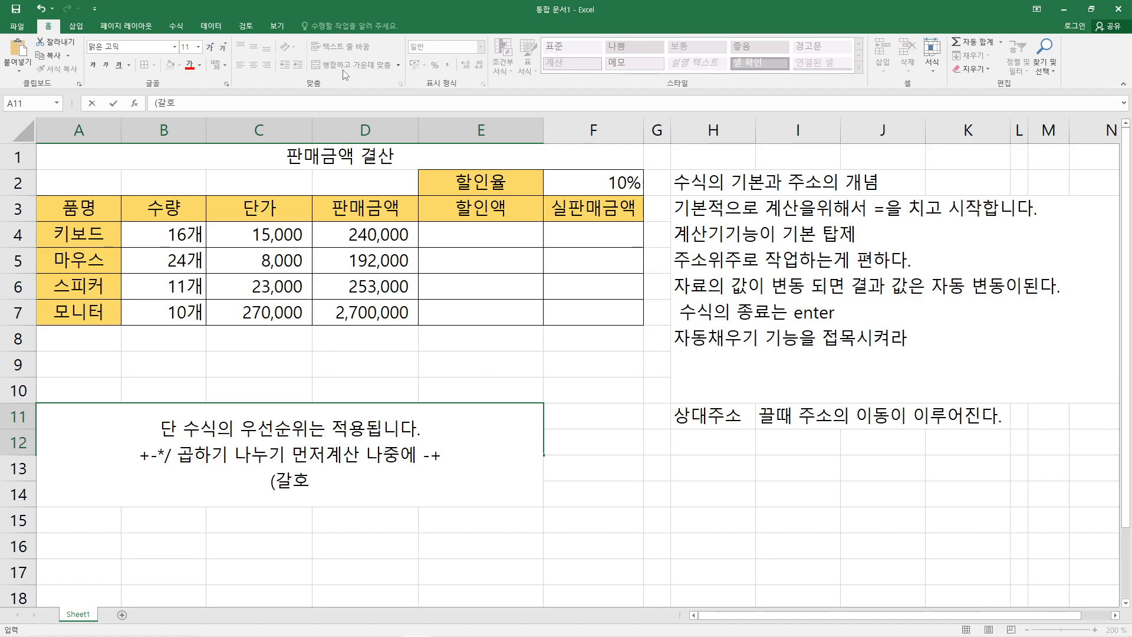
text(를 사용하면)
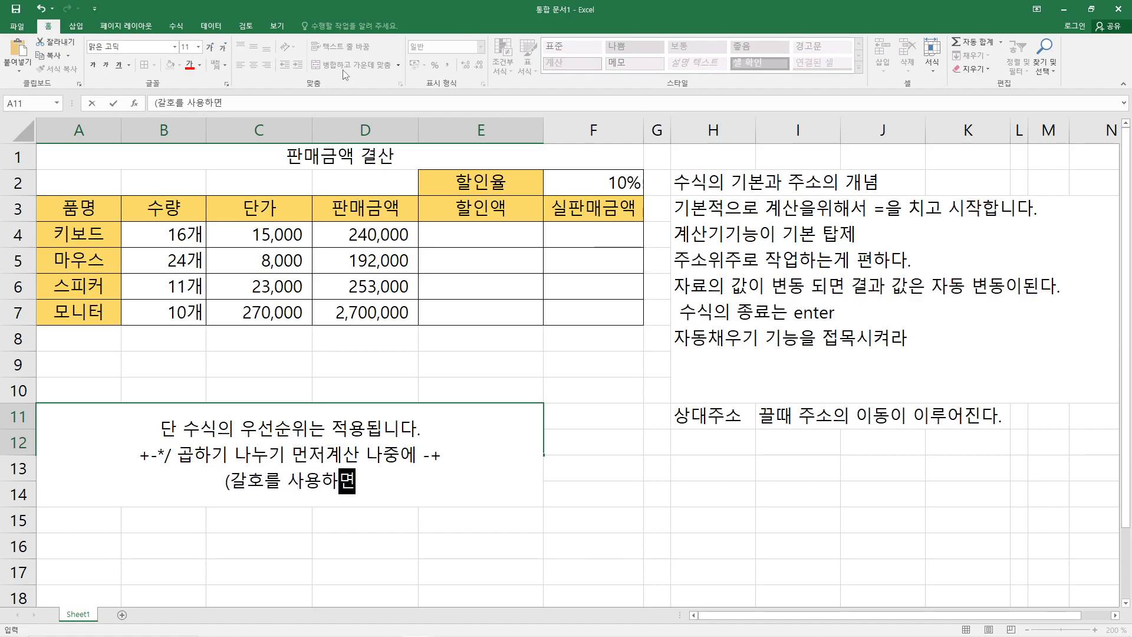
text( 갈호가 우선)
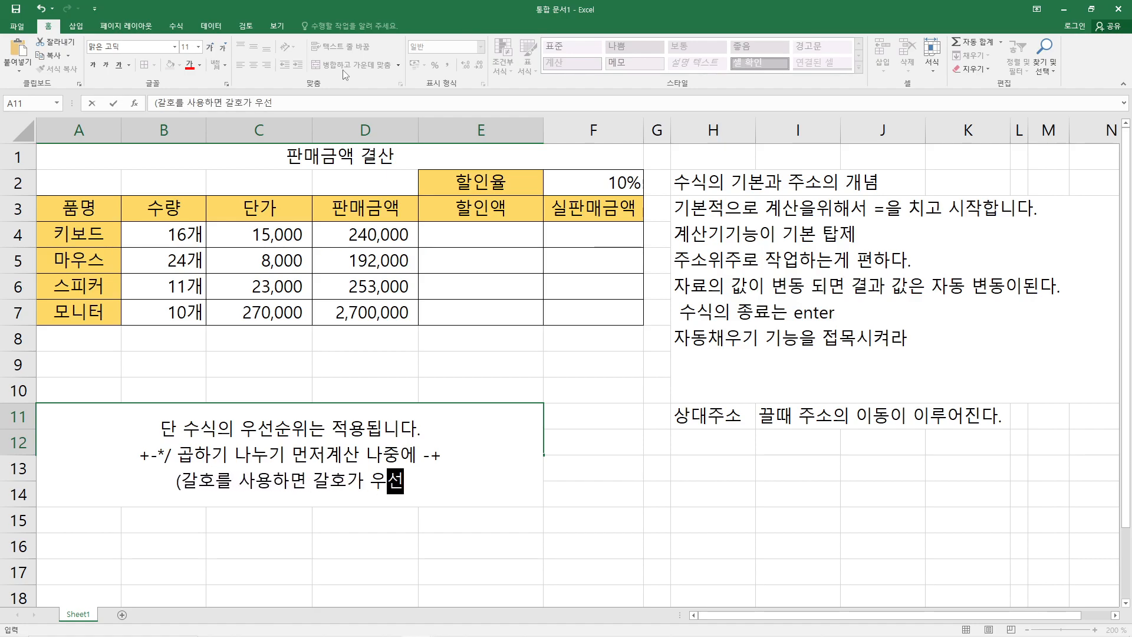
text(수ㄴ위가 된)
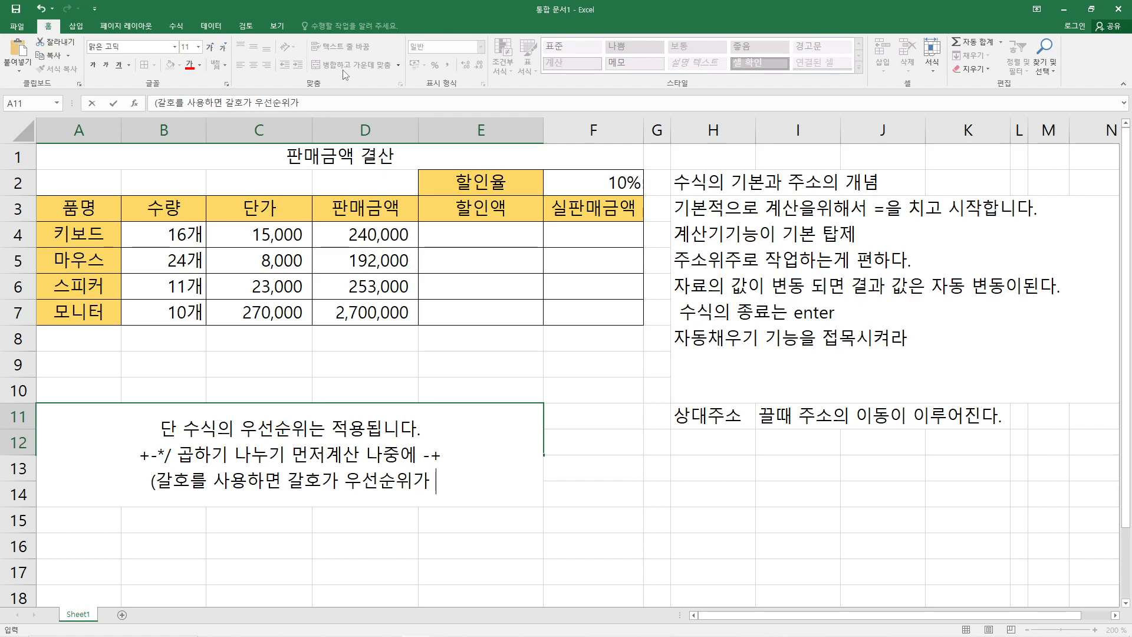
text(다.)
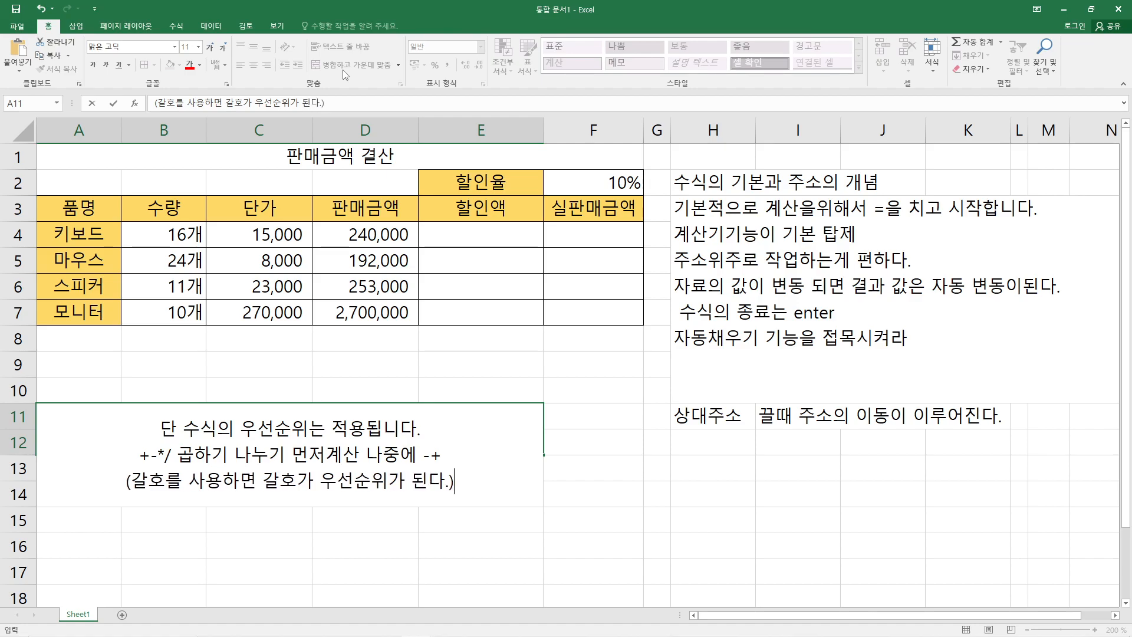
key(Return)
Unmerge the precedence note's cell and merge and centre it again across A11:E14
drag(92, 421, 280, 488)
click(335, 65)
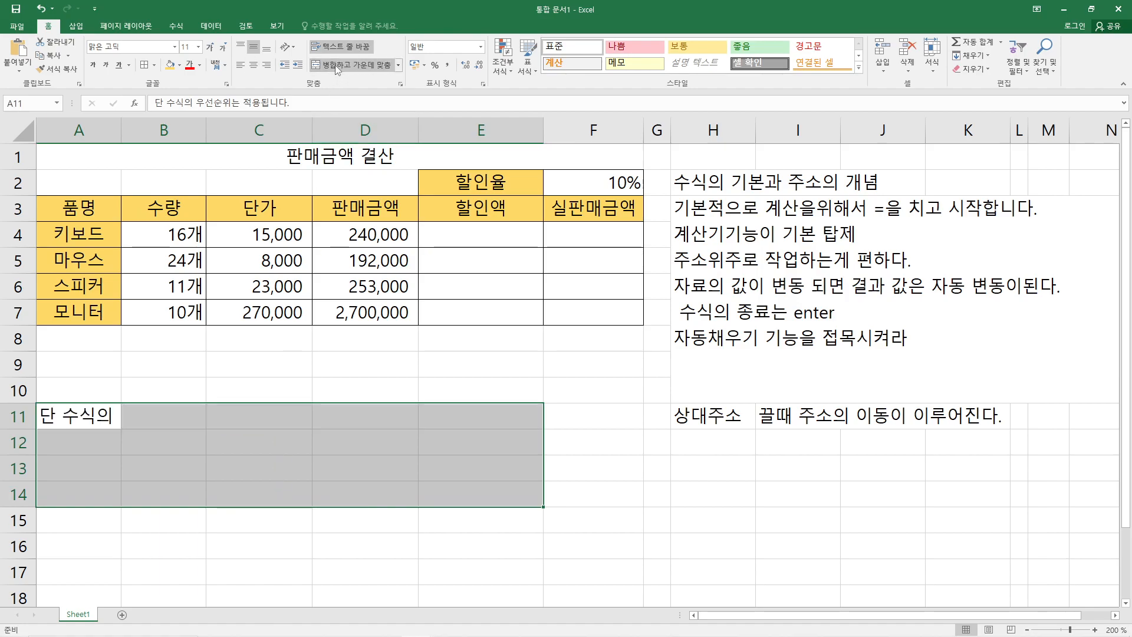
click(335, 64)
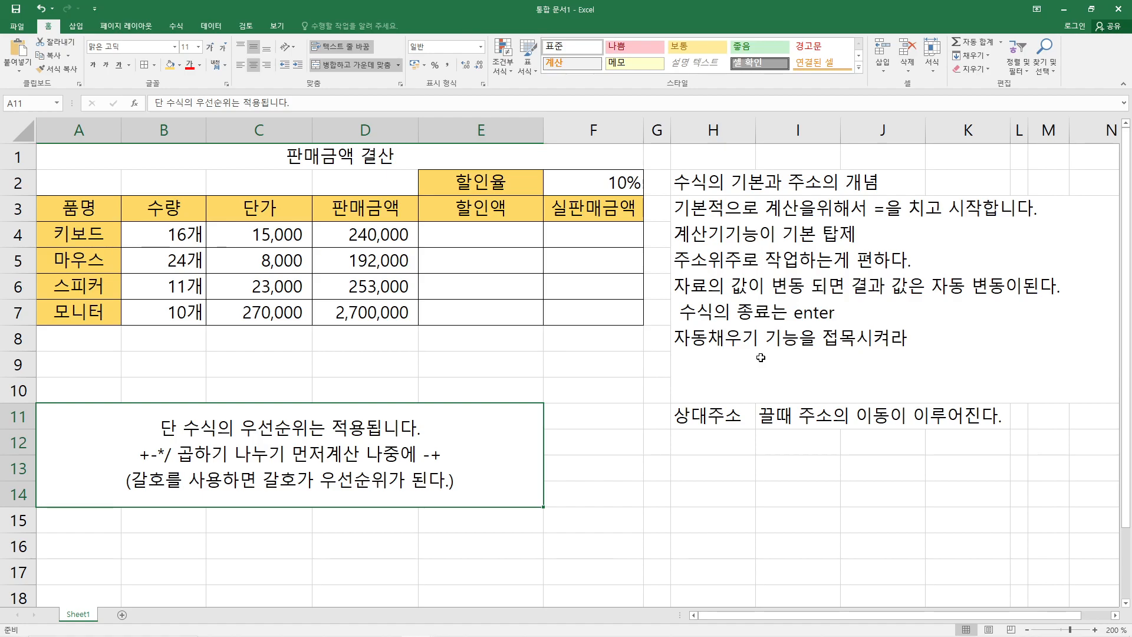
Enter the label "절대주소" in H12, below the relative-address label
click(740, 447)
text(절대수)
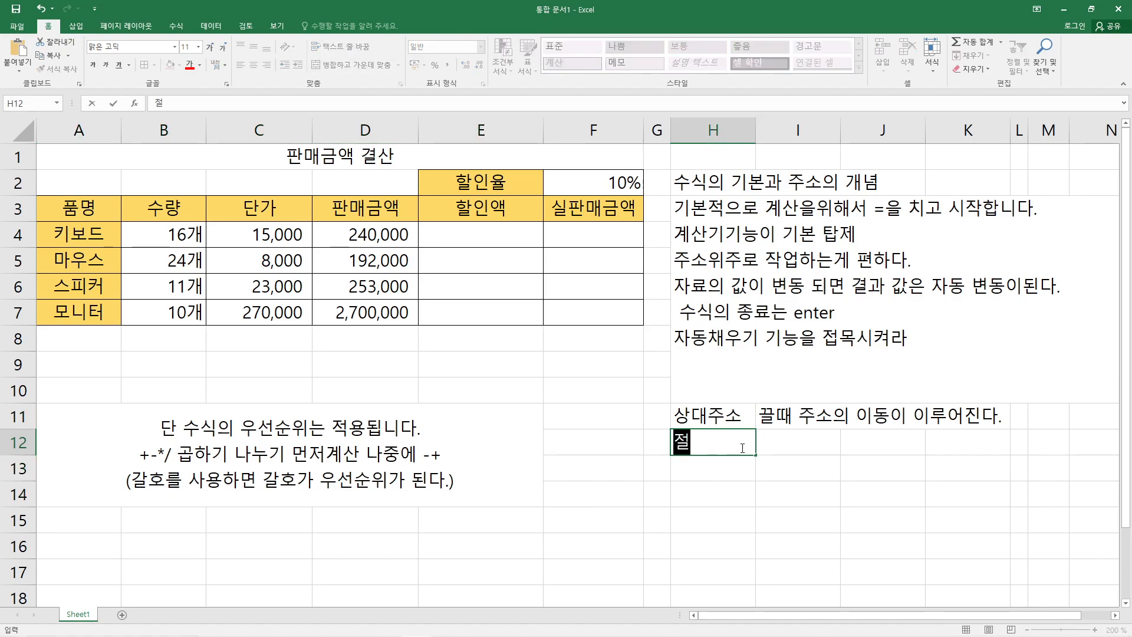
key(BackSpace)
key(BackSpace)
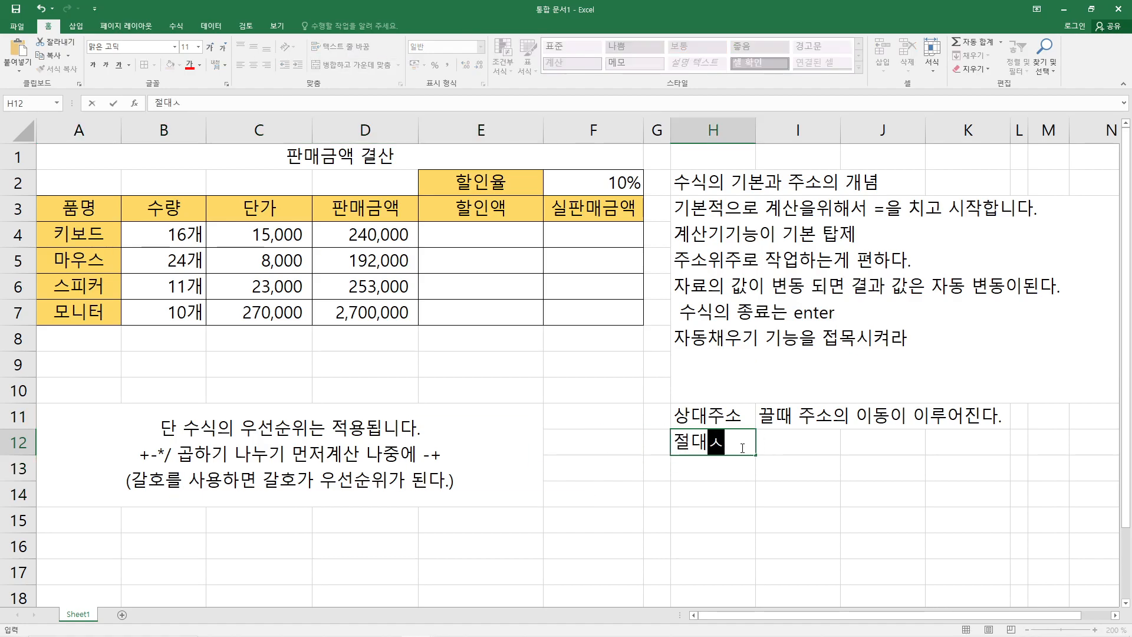
text(주소)
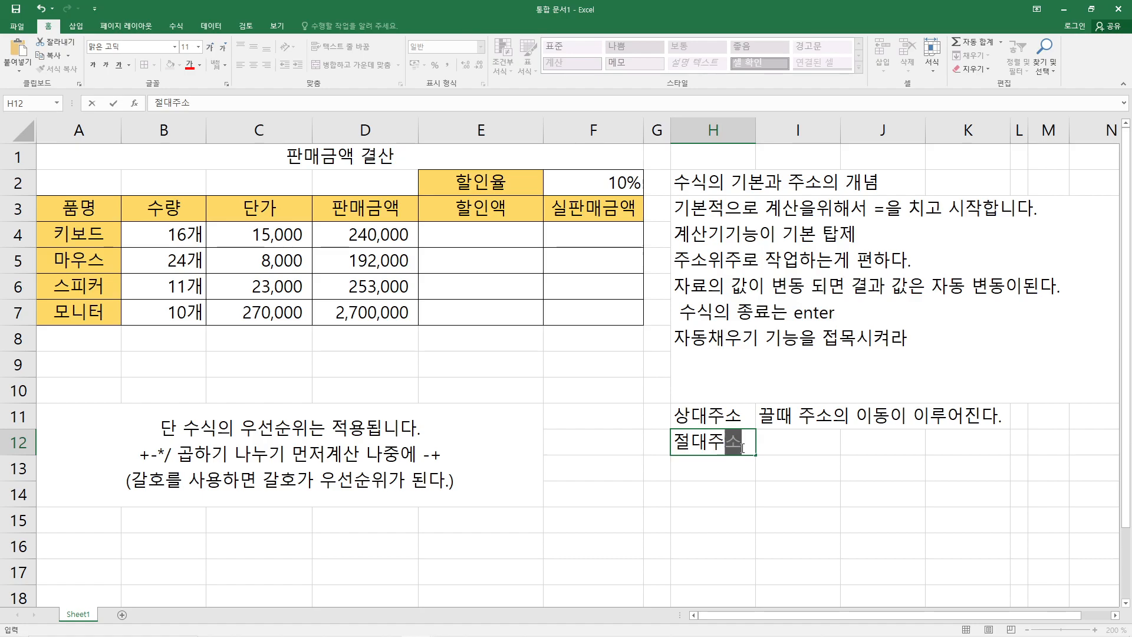
key(Return)
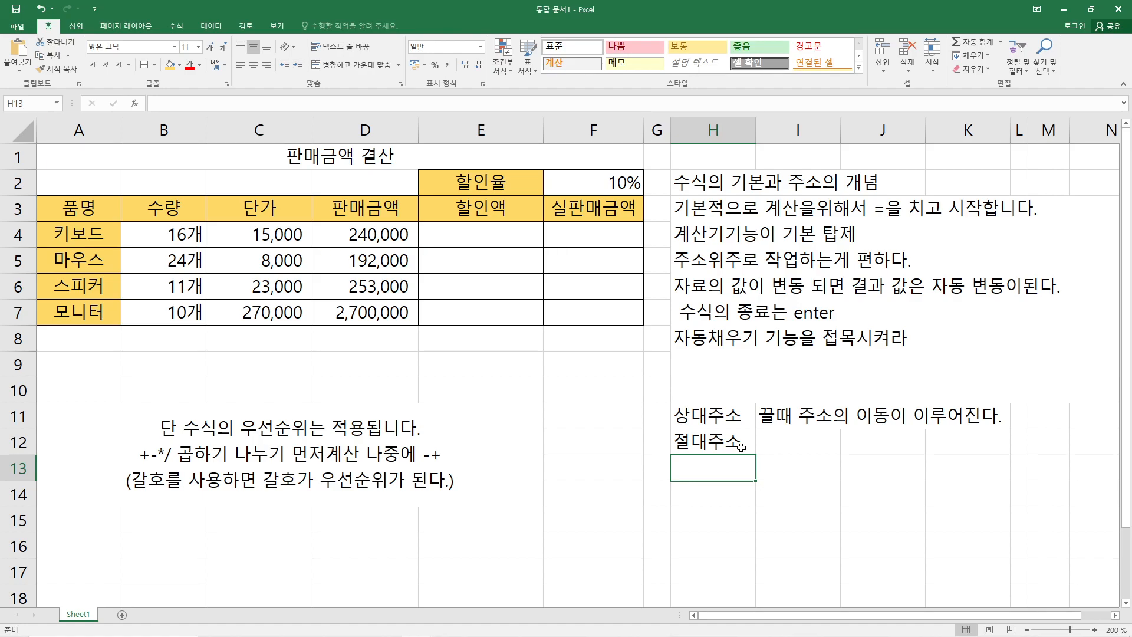
Enter the absolute-address explanation "끌대 그위치를 반복 사용한다." in I12
click(795, 446)
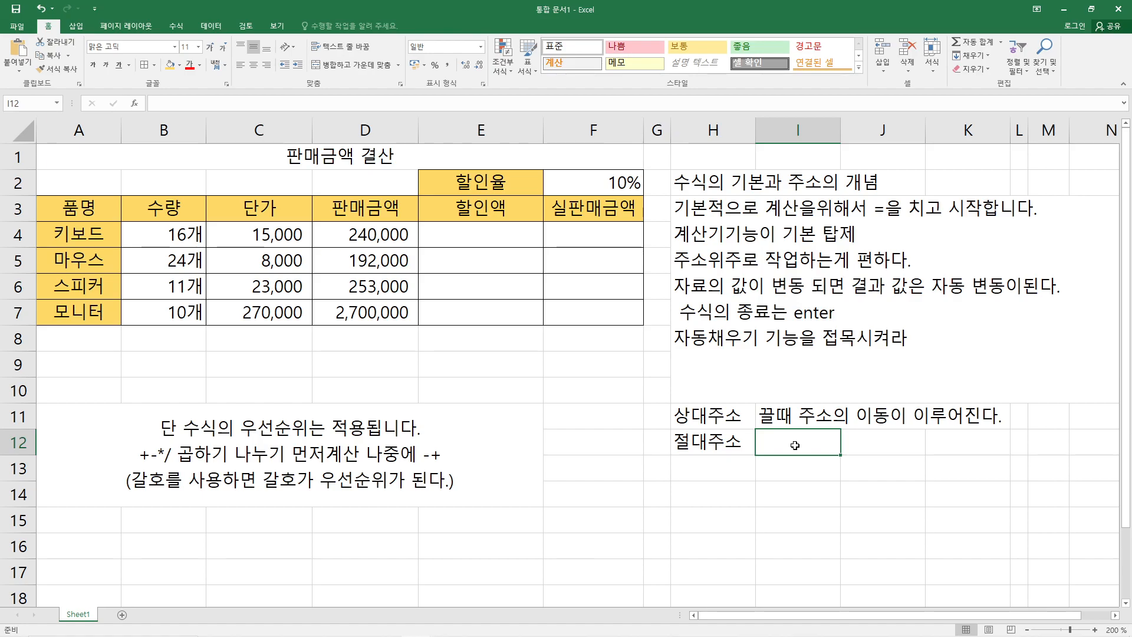
text(끌때)
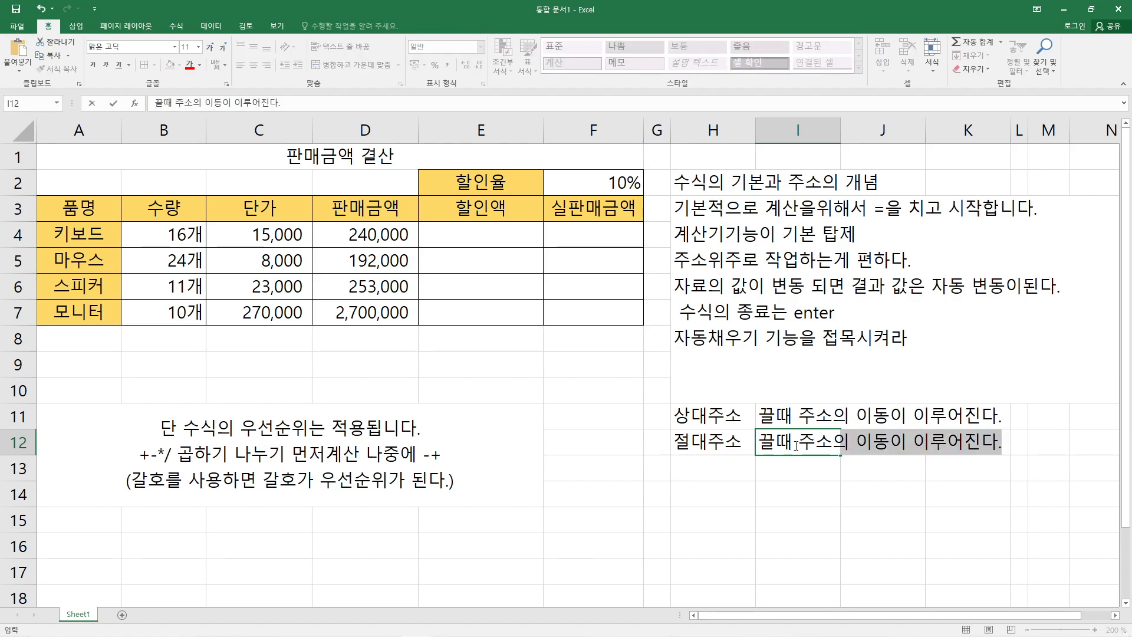
text(대 기)
key(BackSpace)
key(BackSpace)
text(ㄱ)
text(위치를 바)
text(ㄴ복 사용한ㄷ)
text(ㅏ.)
key(Return)
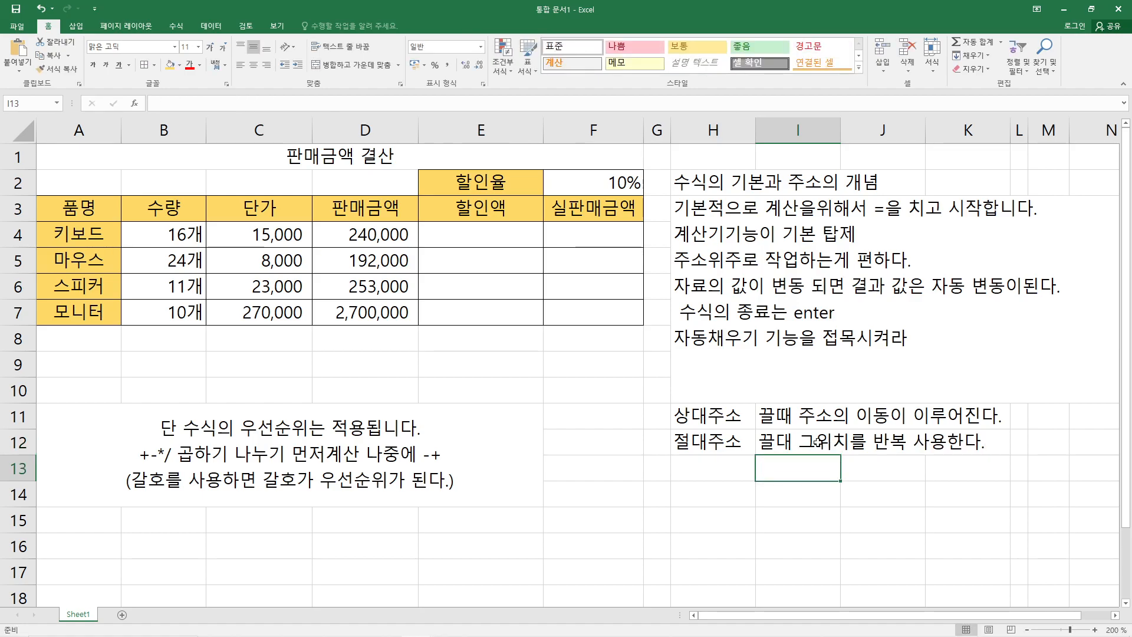
Append "(f4)" to the end of the absolute-address explanation in I12
double_click(777, 443)
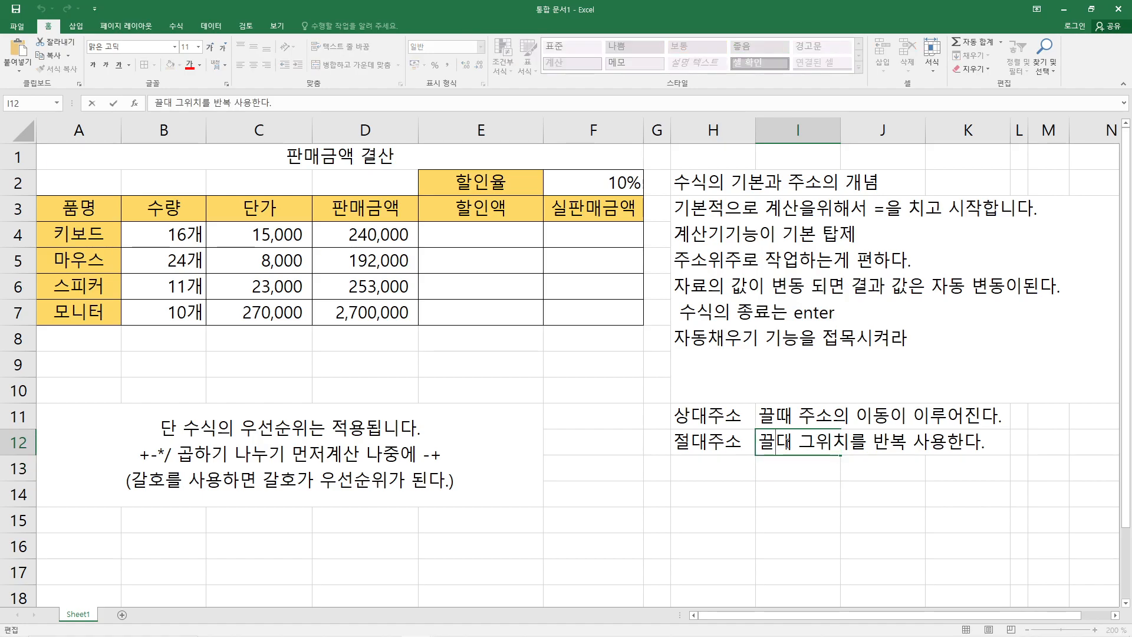
key(End)
text((f4))
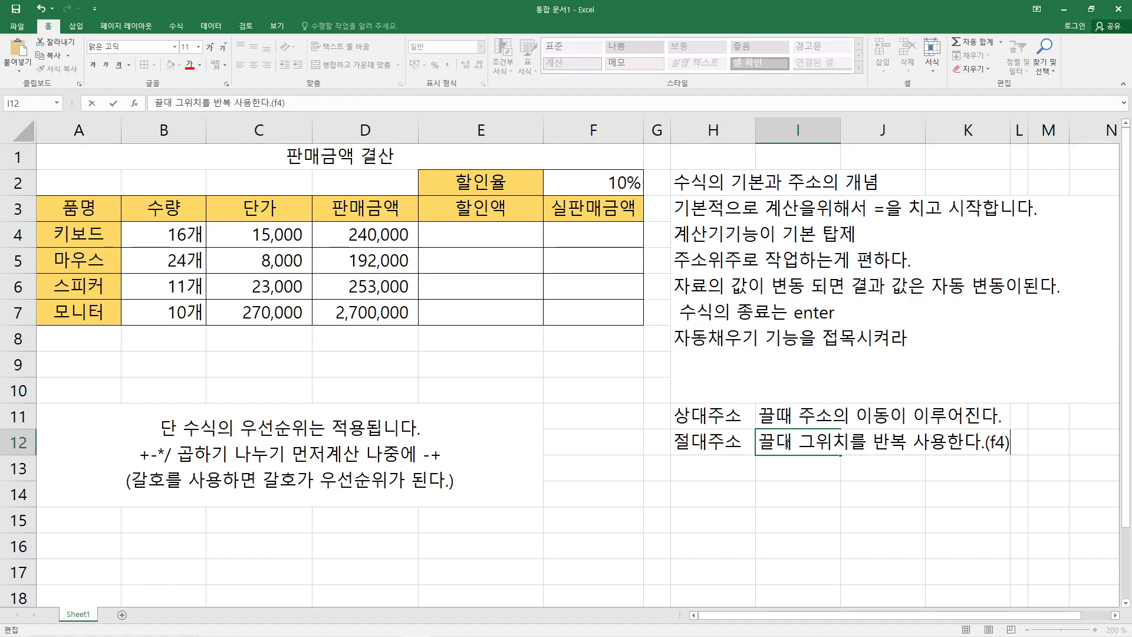
key(Return)
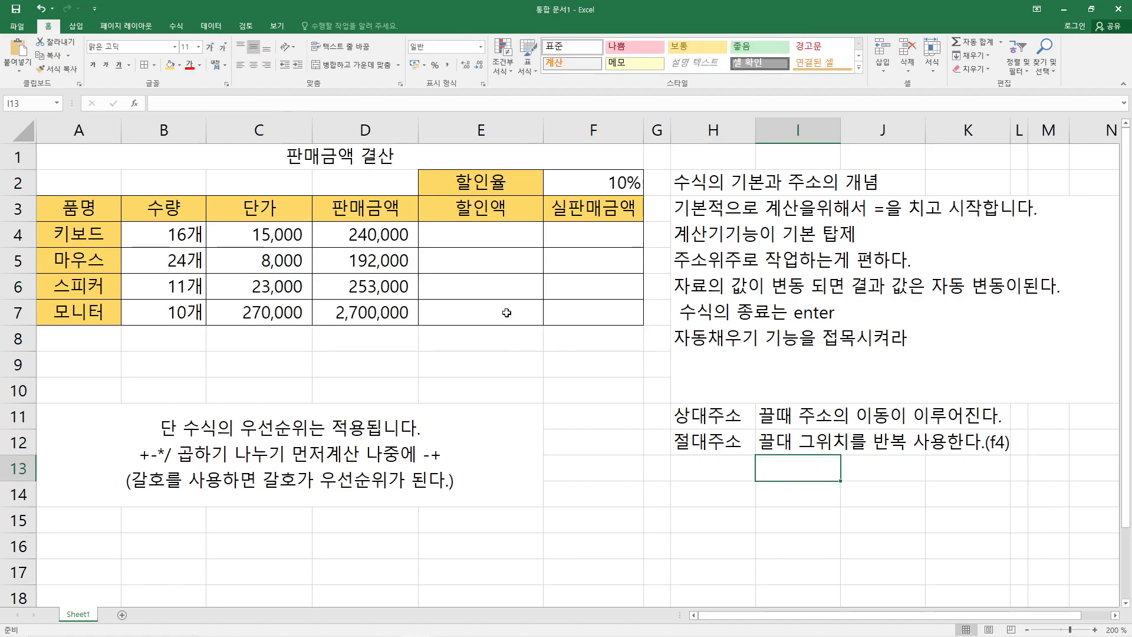
Calculate the keyboard's discount amount in E4 with the formula =D4*F2 and autofill it down to E7
click(471, 235)
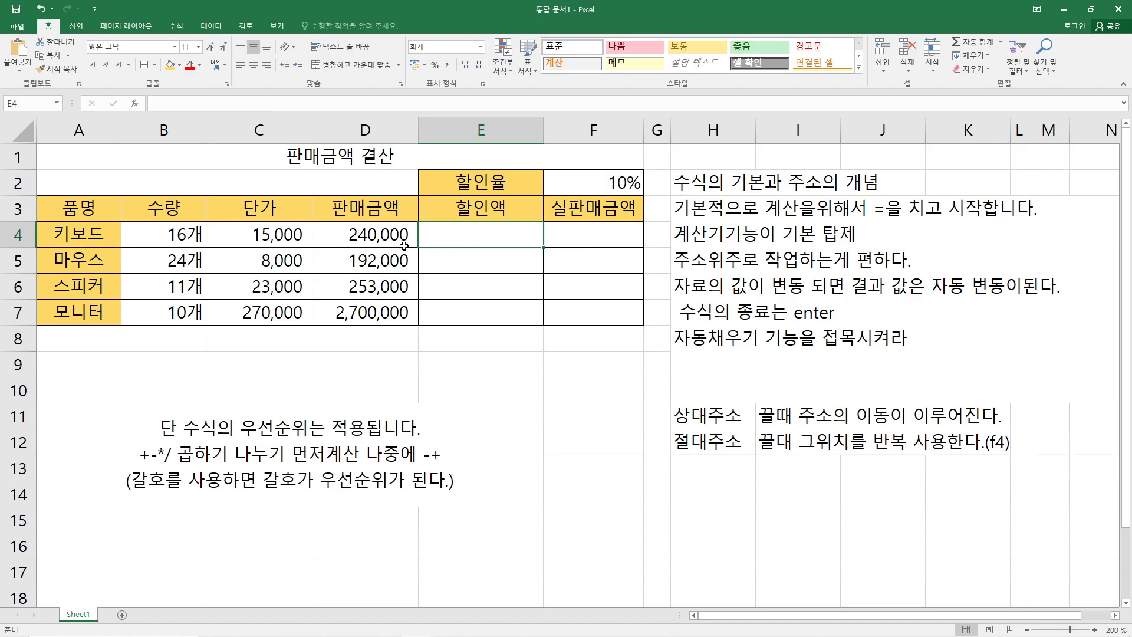
click(388, 235)
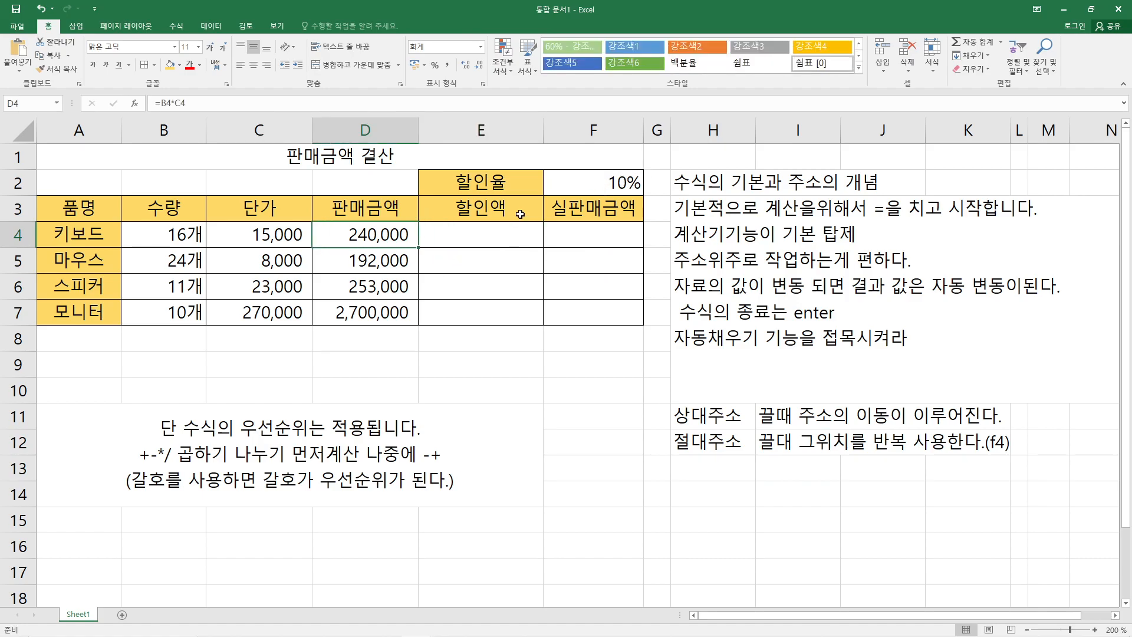
click(600, 183)
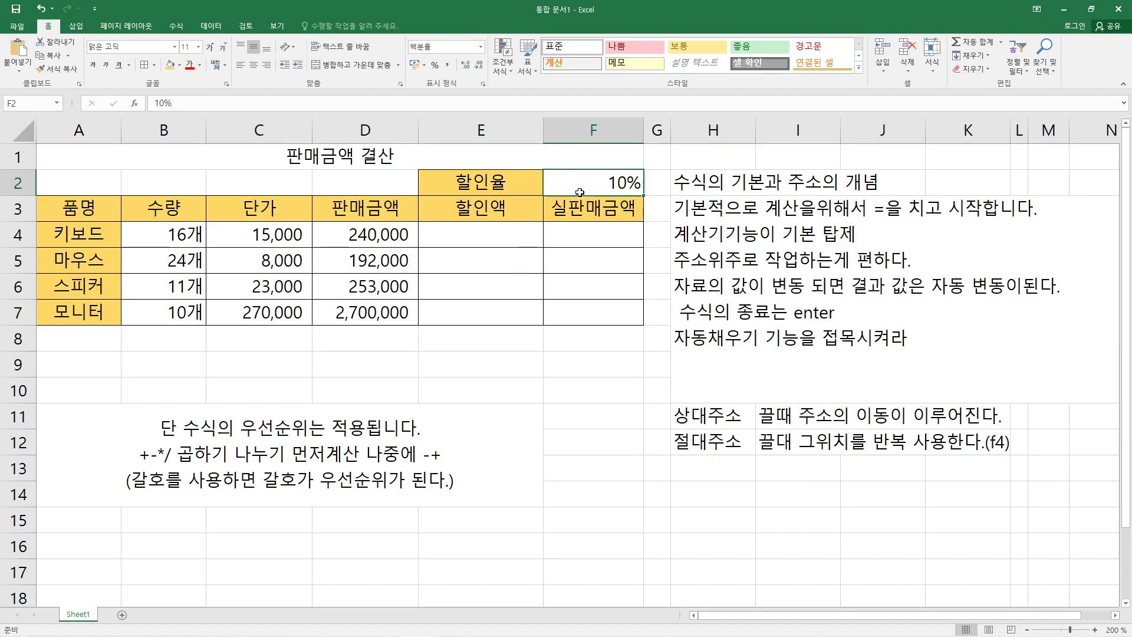
click(486, 235)
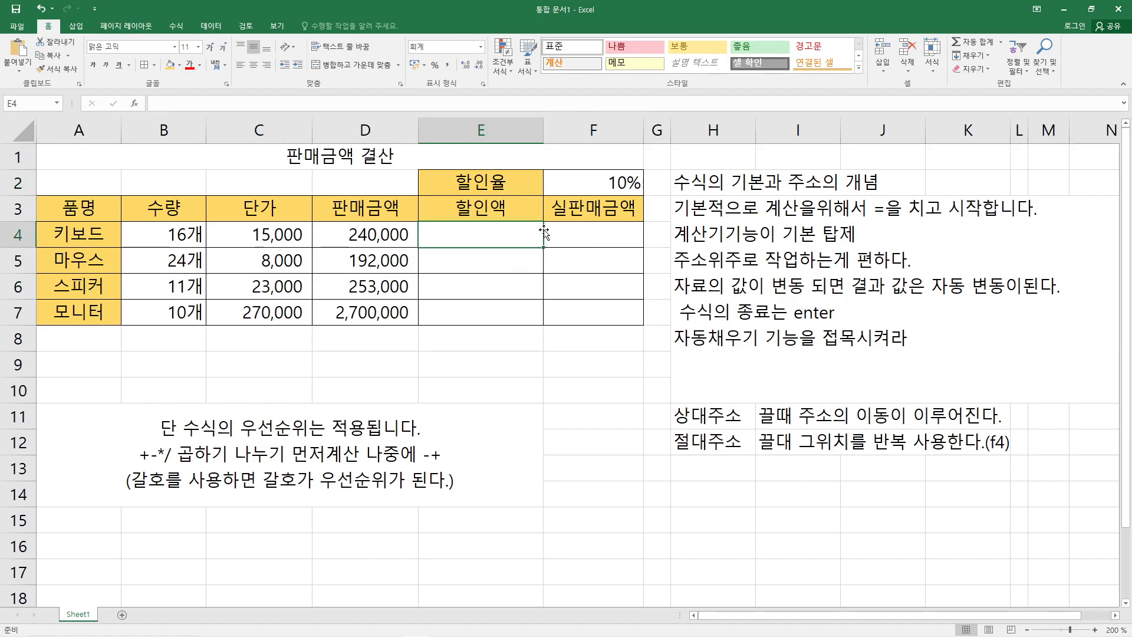
click(567, 228)
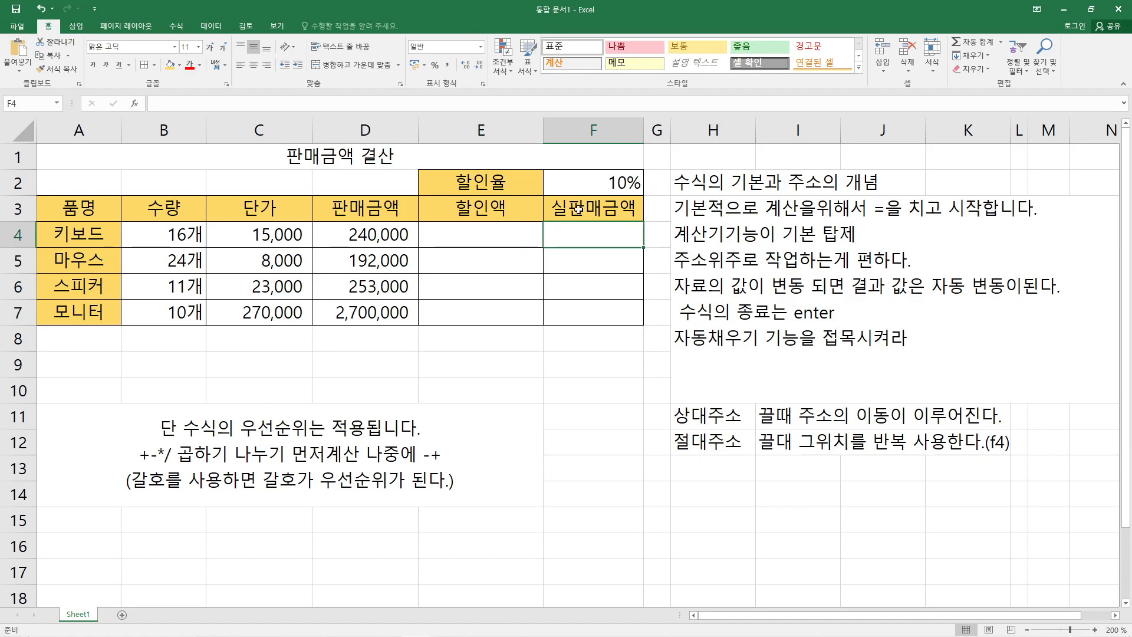
click(484, 236)
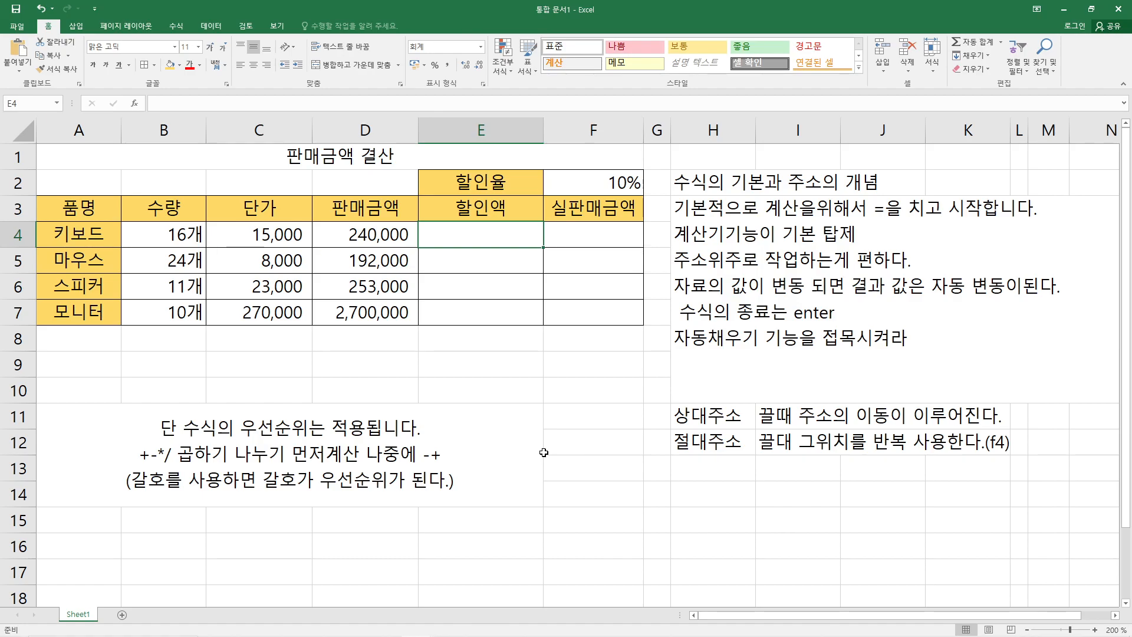
text(=)
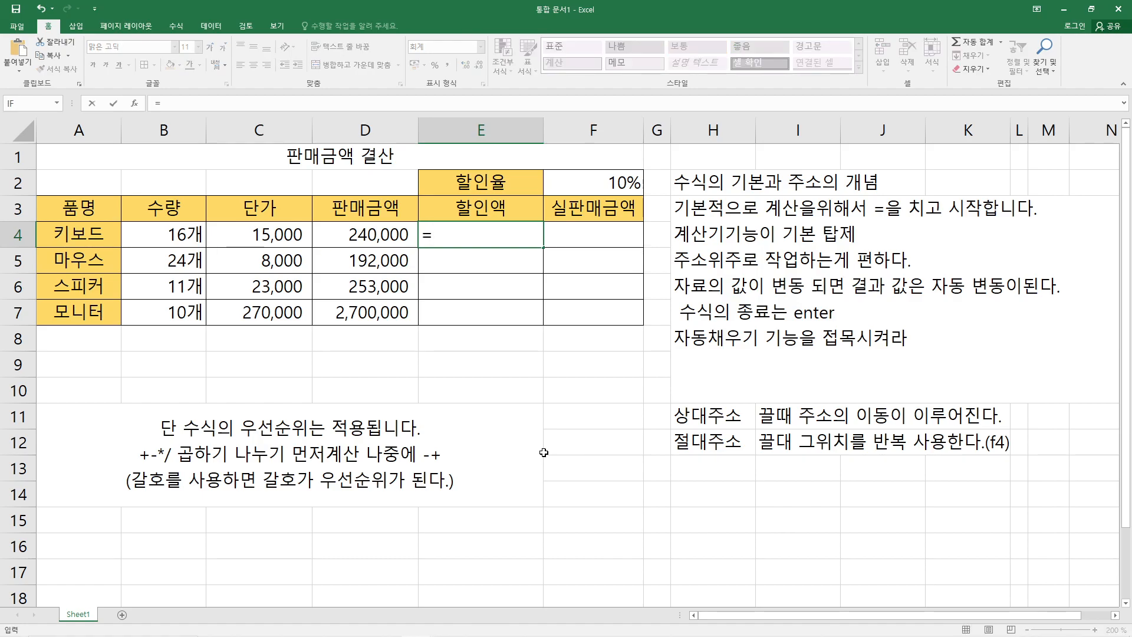
click(378, 237)
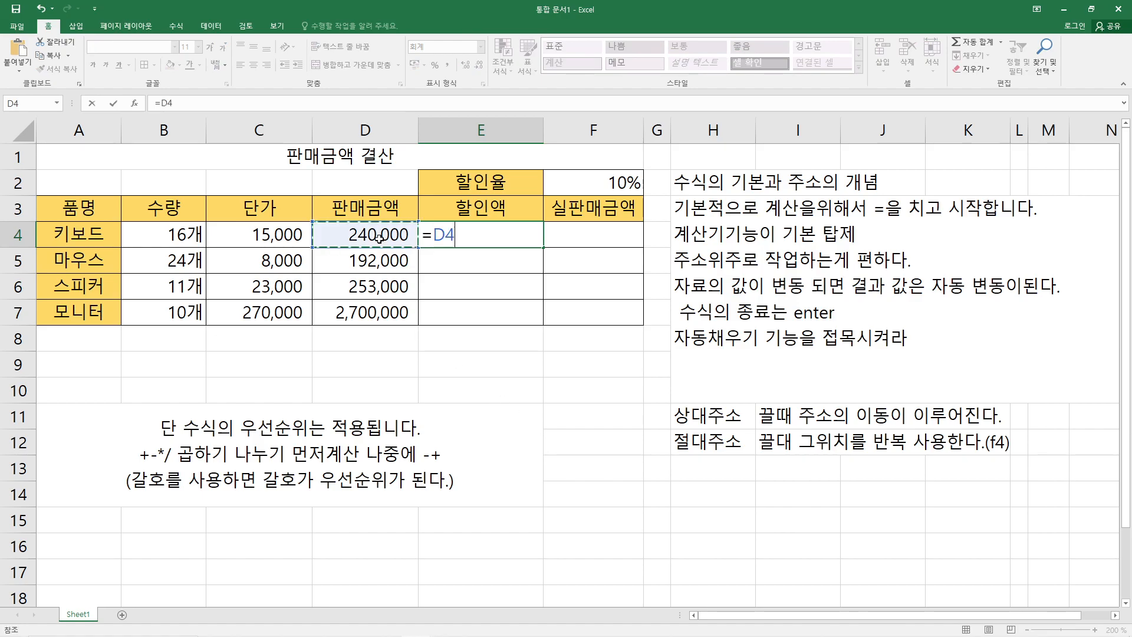
text(*)
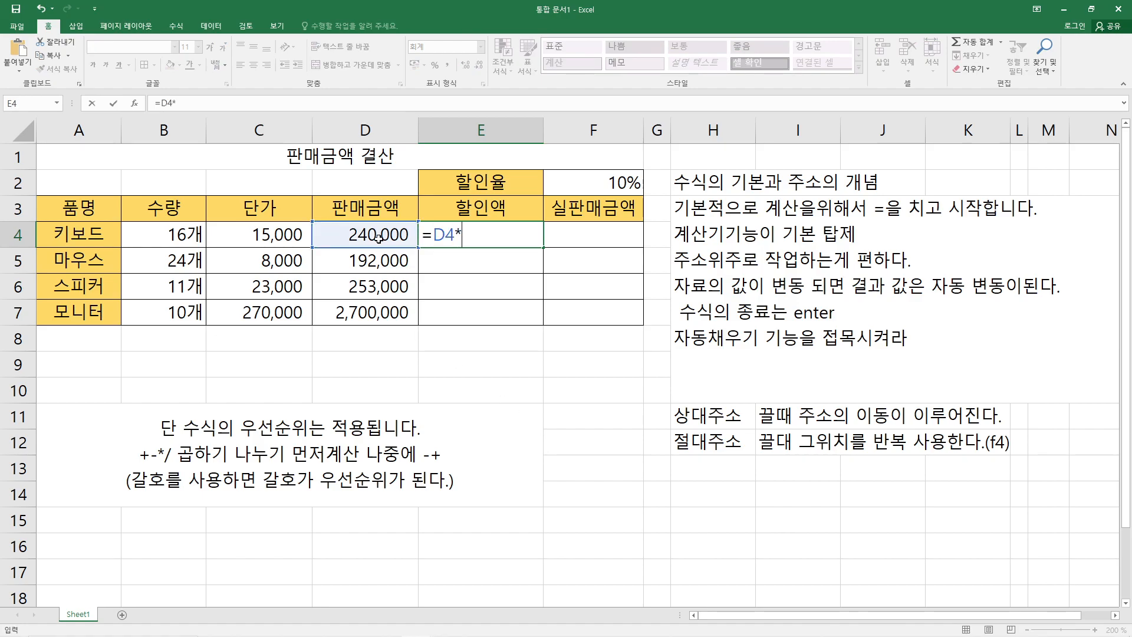
click(567, 192)
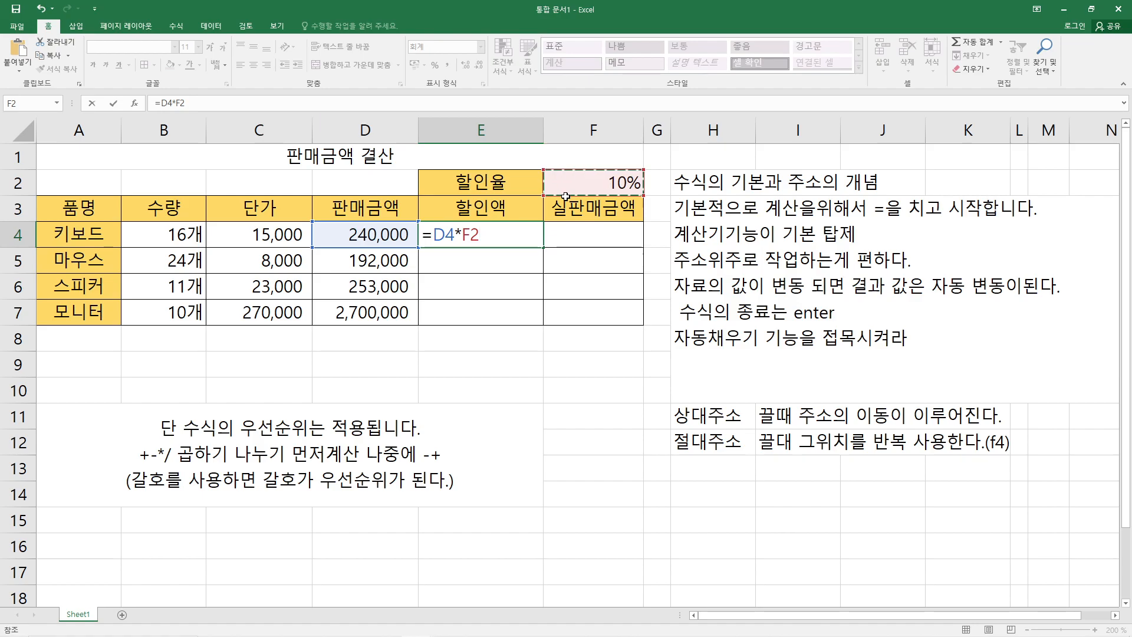
key(Return)
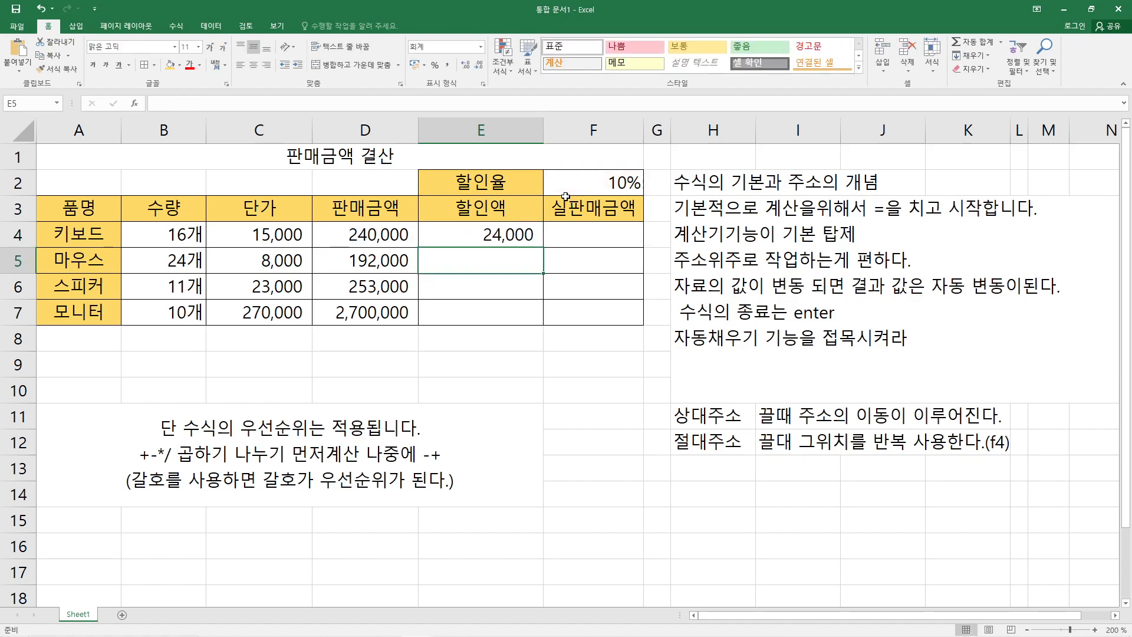
click(521, 236)
drag(543, 248, 539, 318)
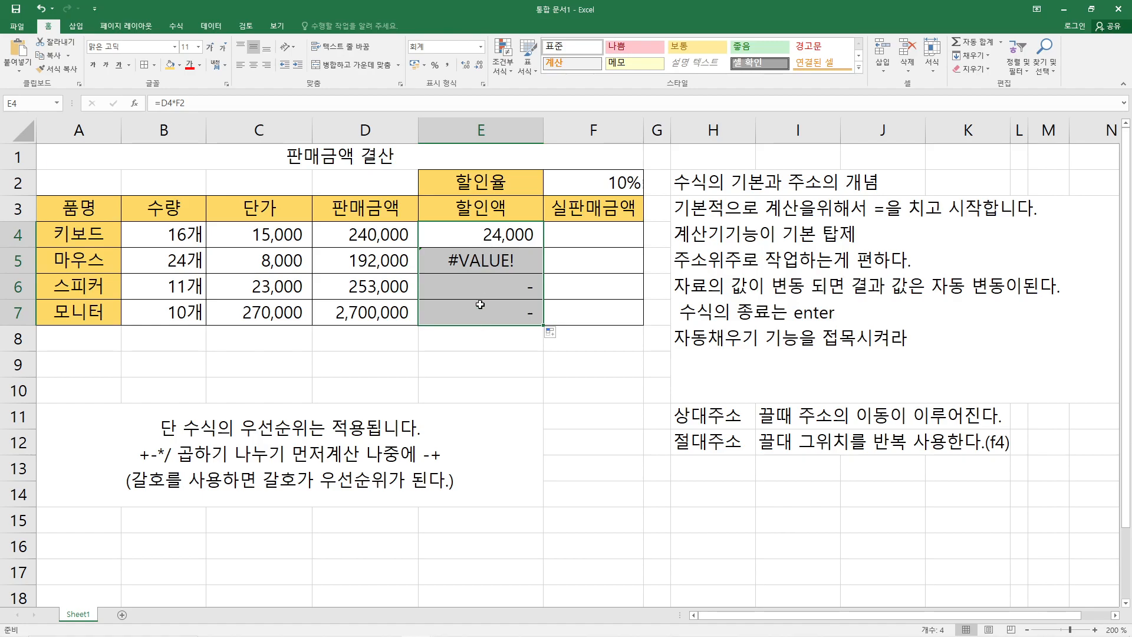
Examine the discount formula in E4 together with its source cells, the sales amount D4 and the discount rate F2
click(485, 235)
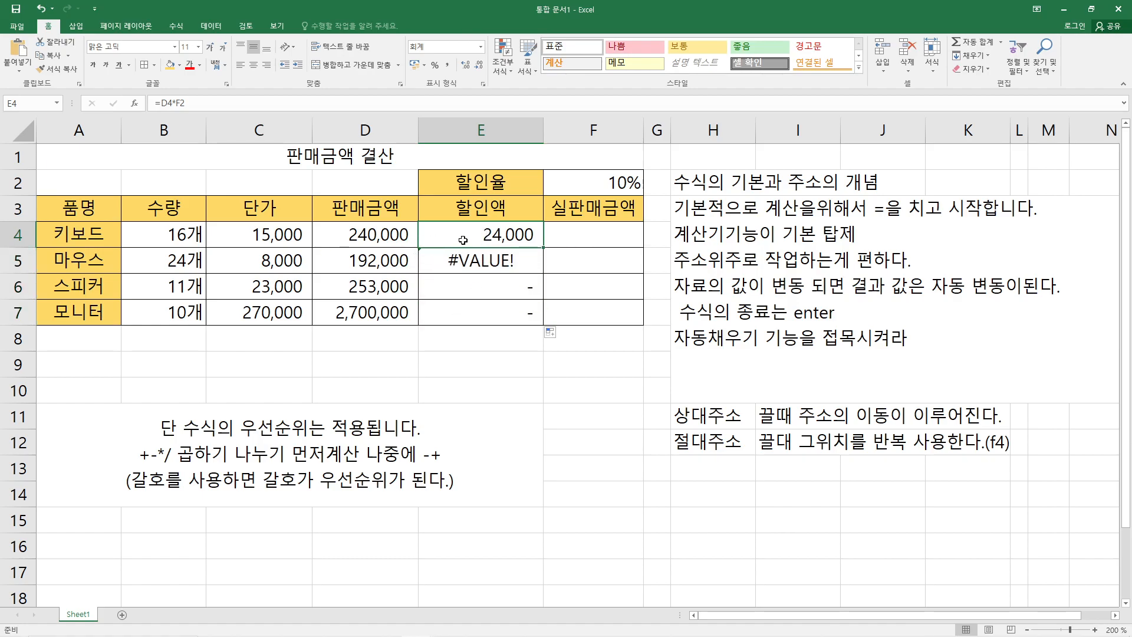
click(570, 182)
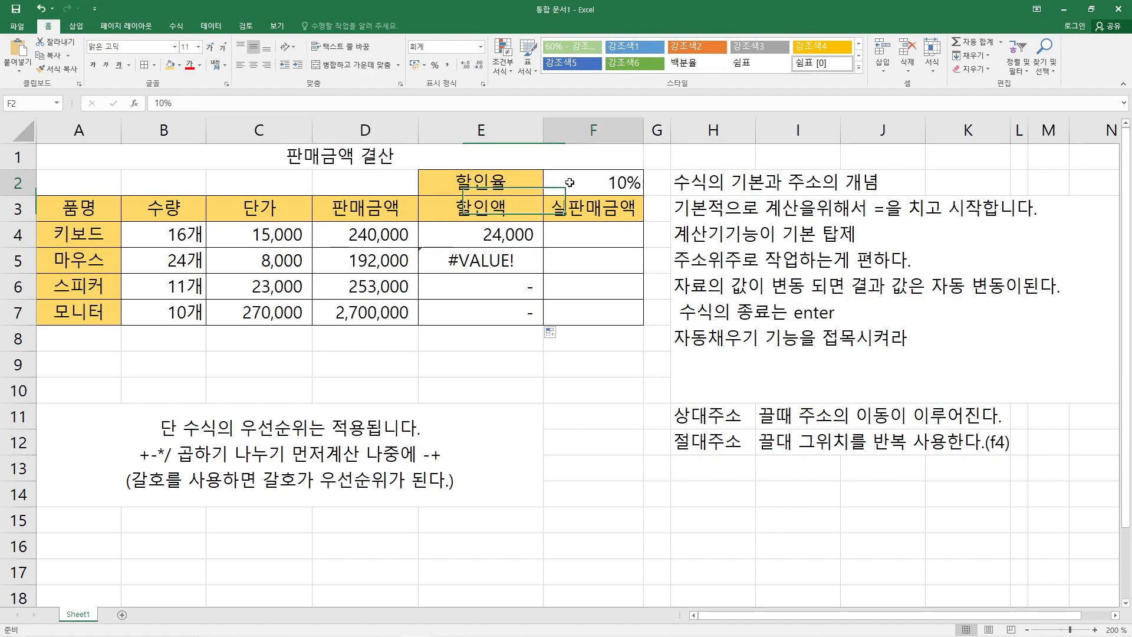
click(489, 237)
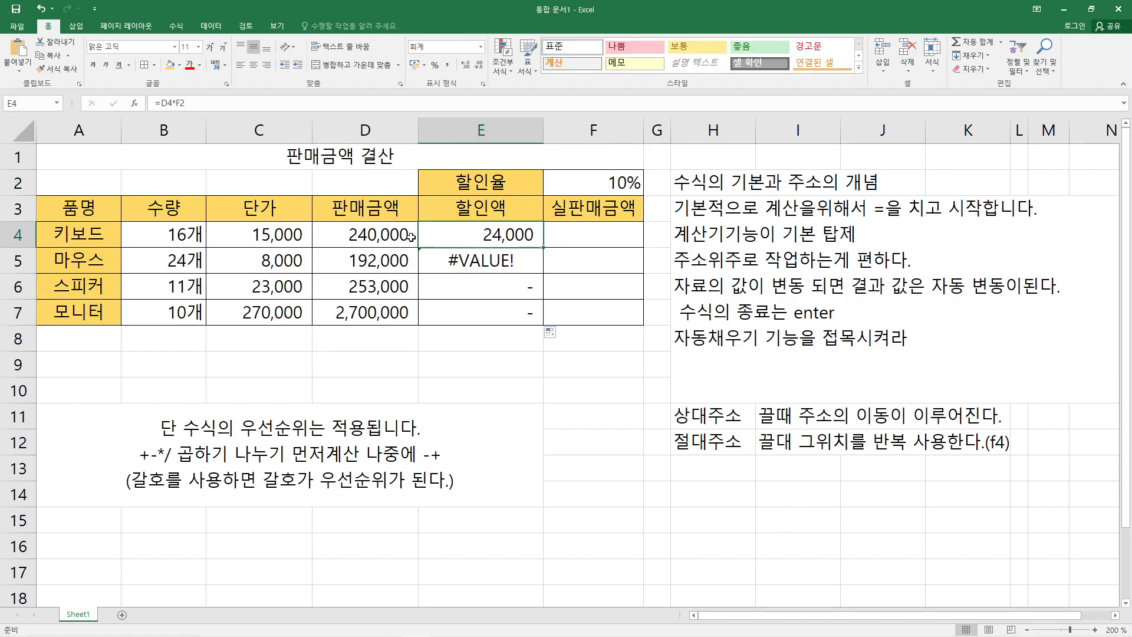
click(585, 182)
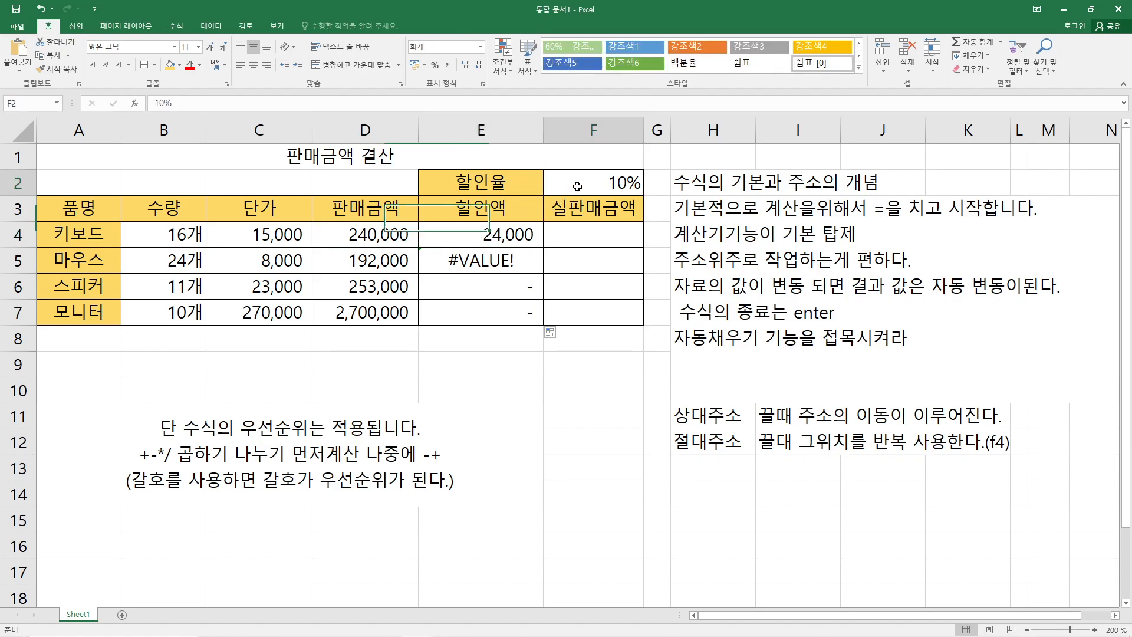
click(370, 236)
click(587, 185)
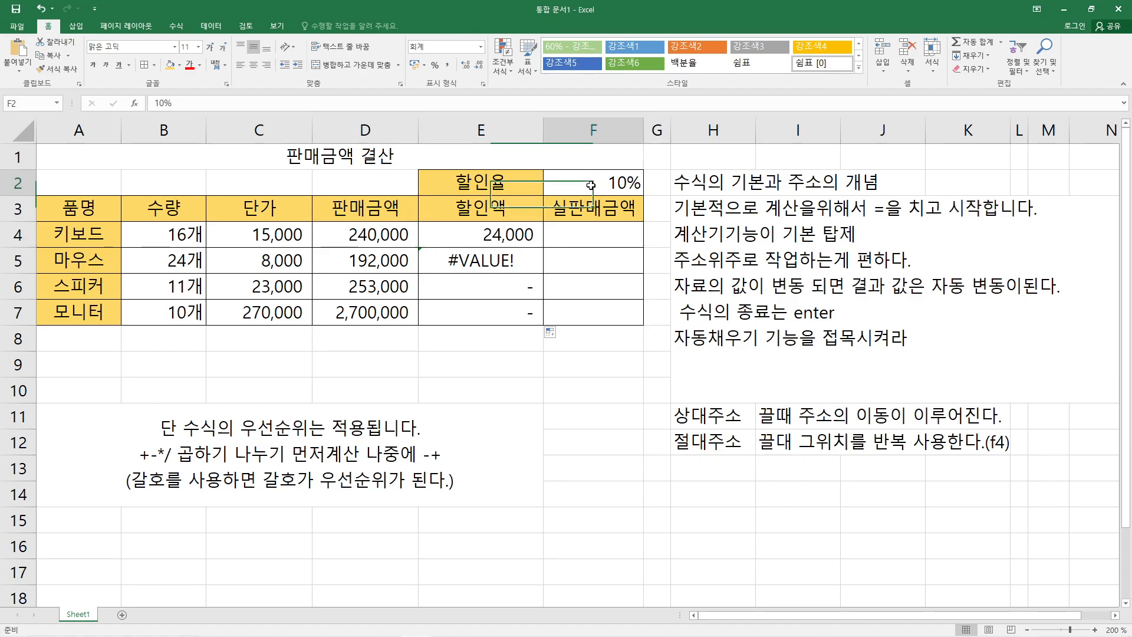
click(504, 235)
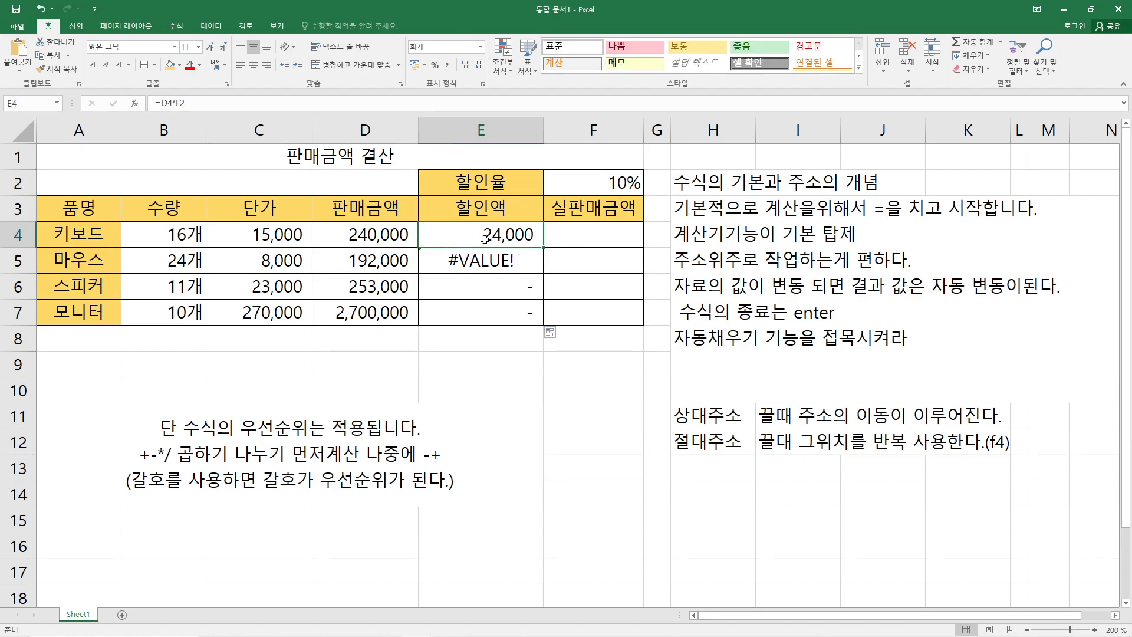
Trace the cell references of the filled discount formula in E5 through D5 and F3
click(355, 239)
click(377, 261)
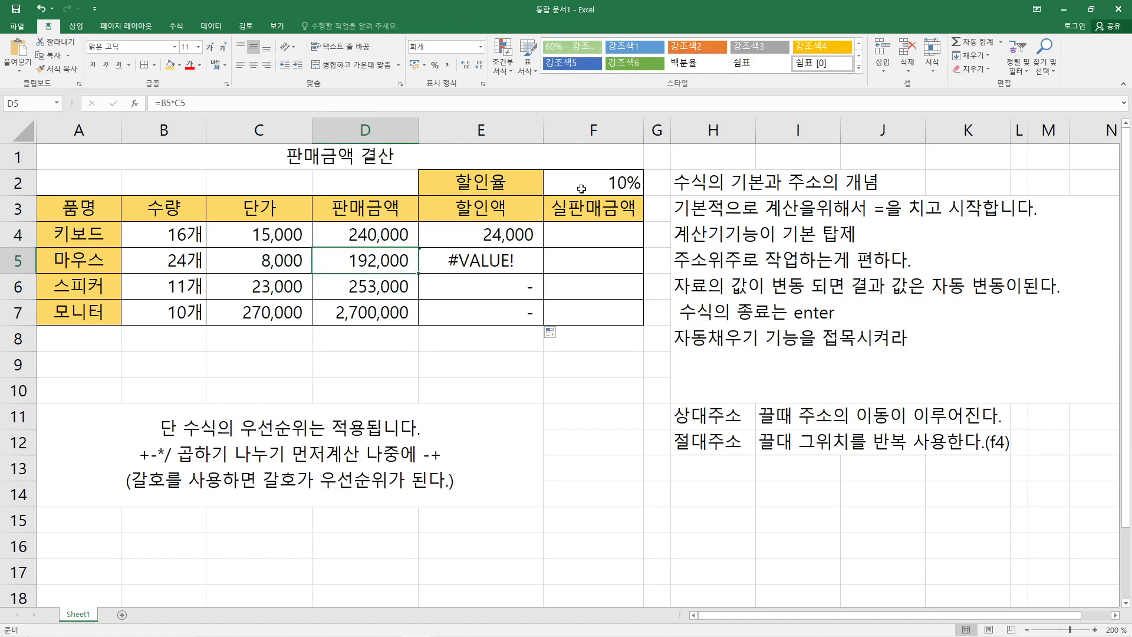
click(582, 214)
click(485, 263)
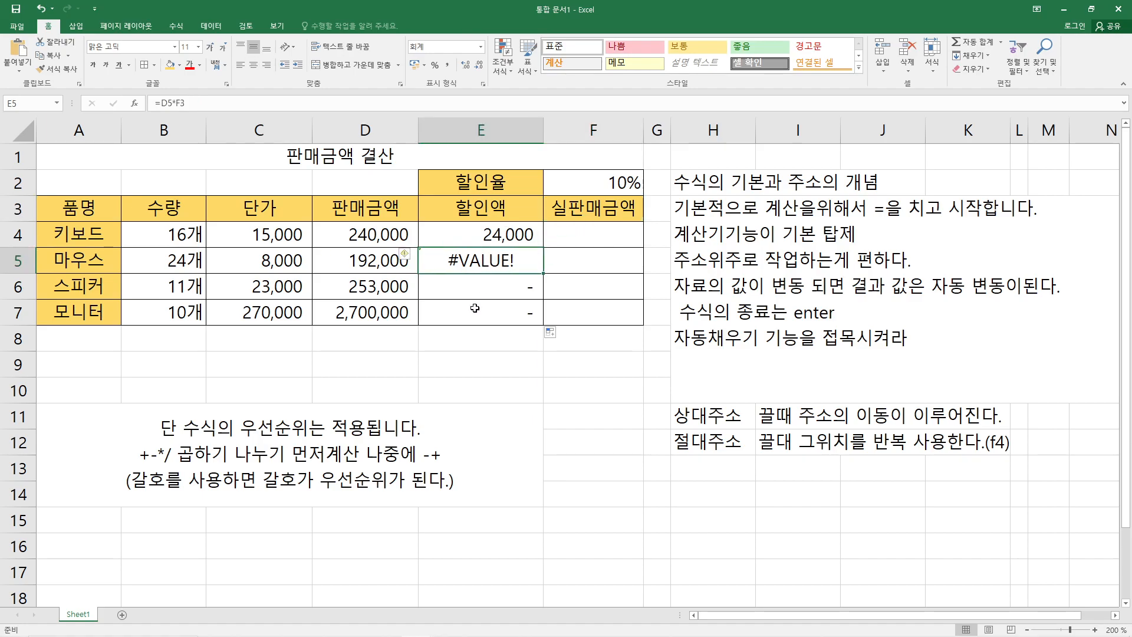
click(380, 262)
click(576, 212)
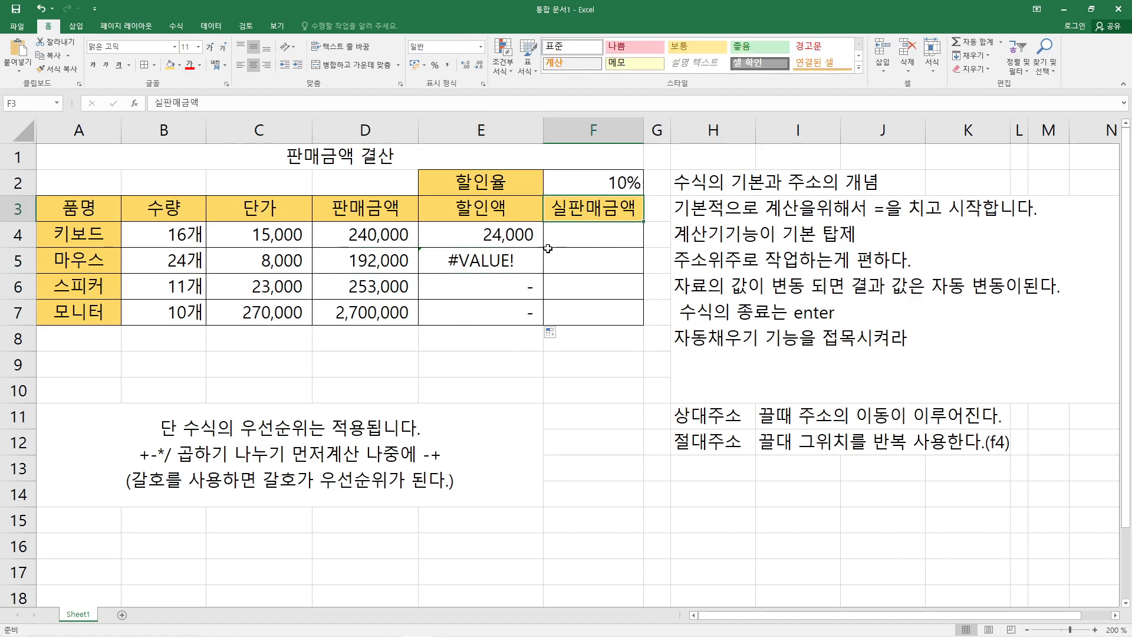
click(500, 260)
Trace the cell references of the filled discount formulas in E6 and E7 through columns D and F
click(500, 287)
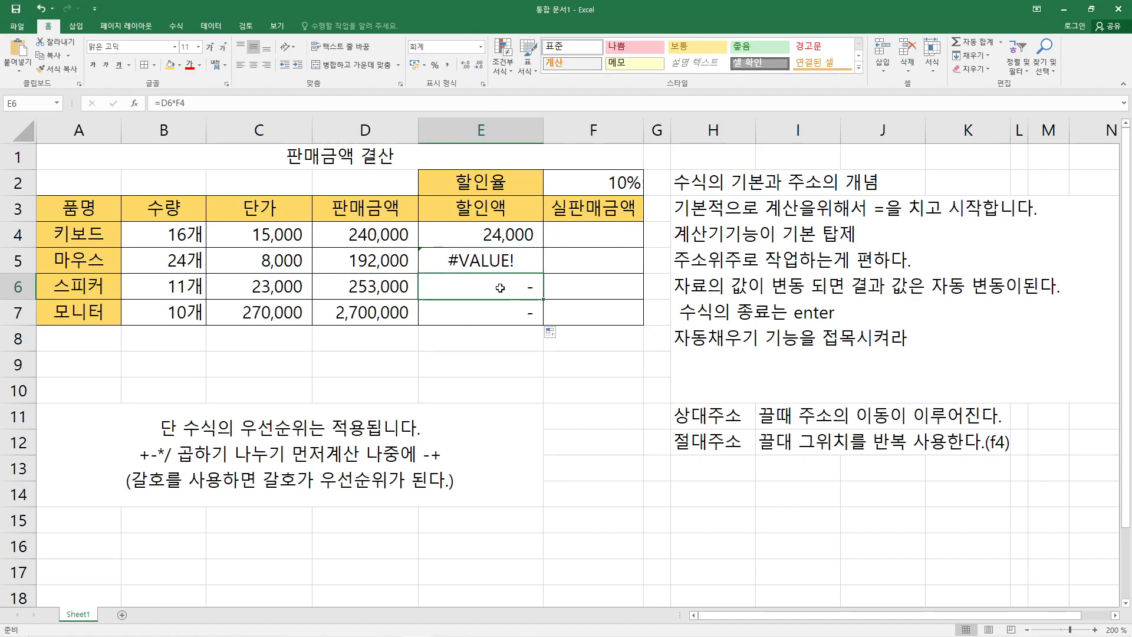
click(386, 285)
click(572, 237)
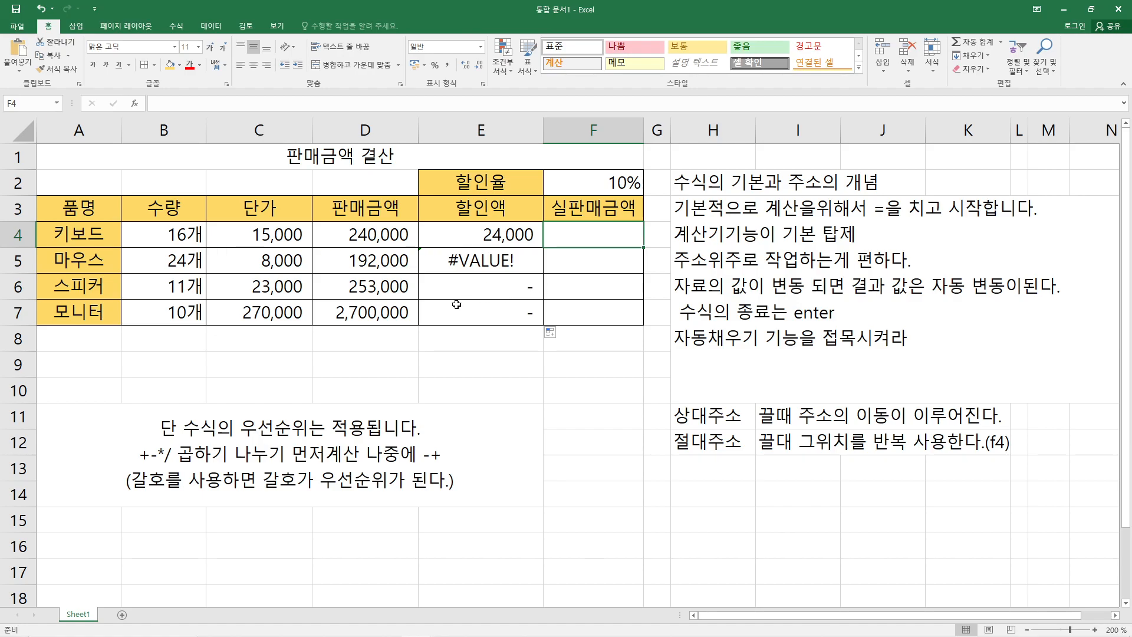
click(436, 317)
click(394, 314)
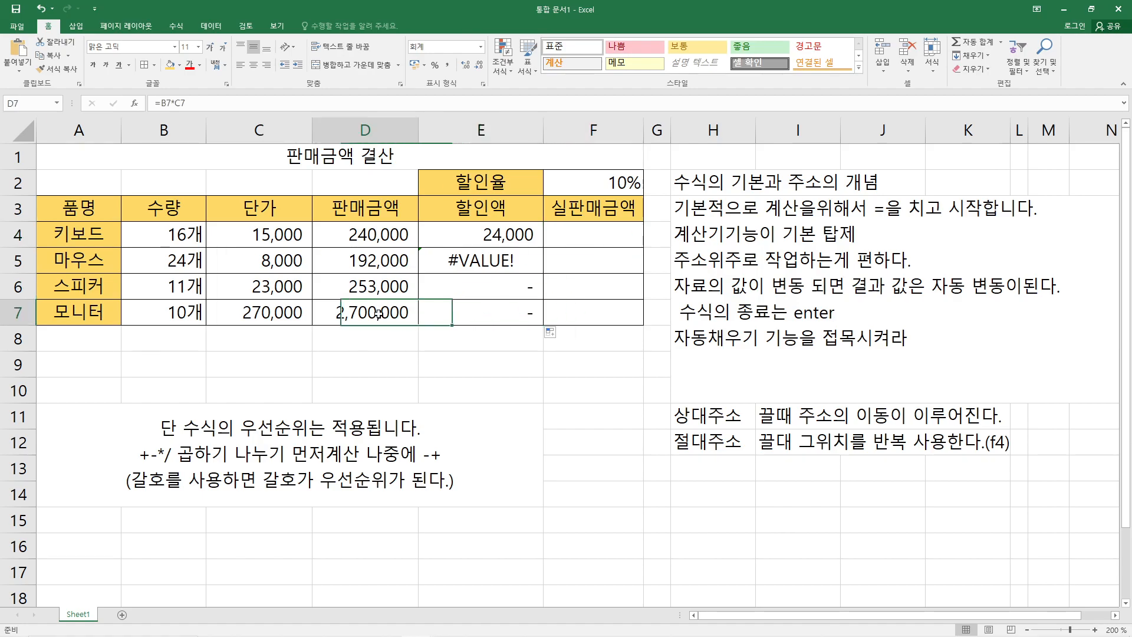
click(583, 280)
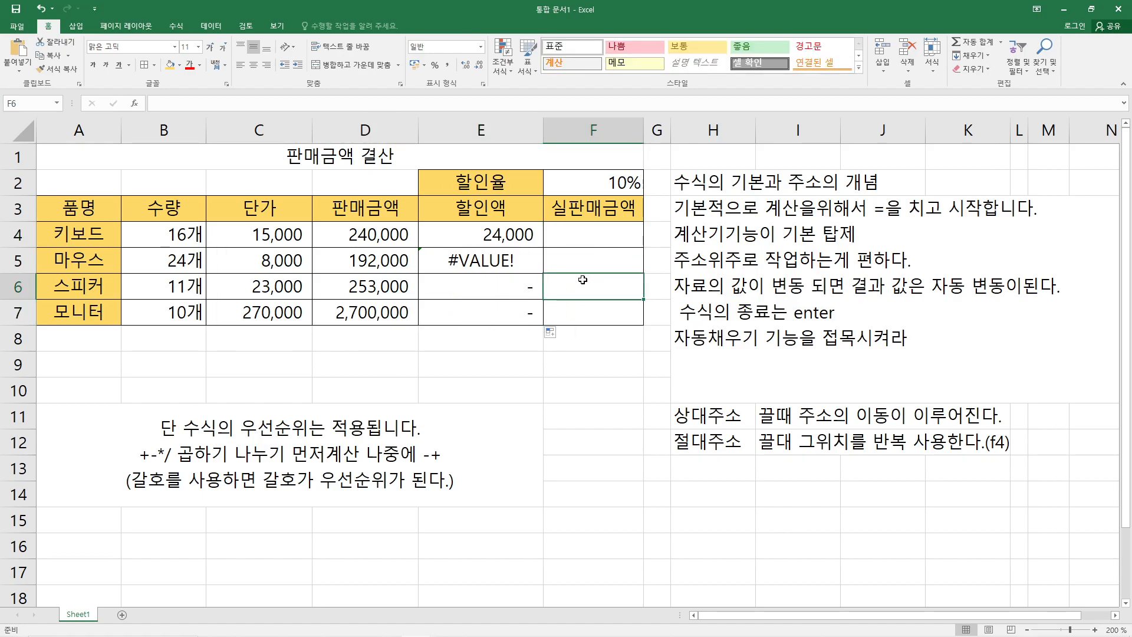
click(585, 264)
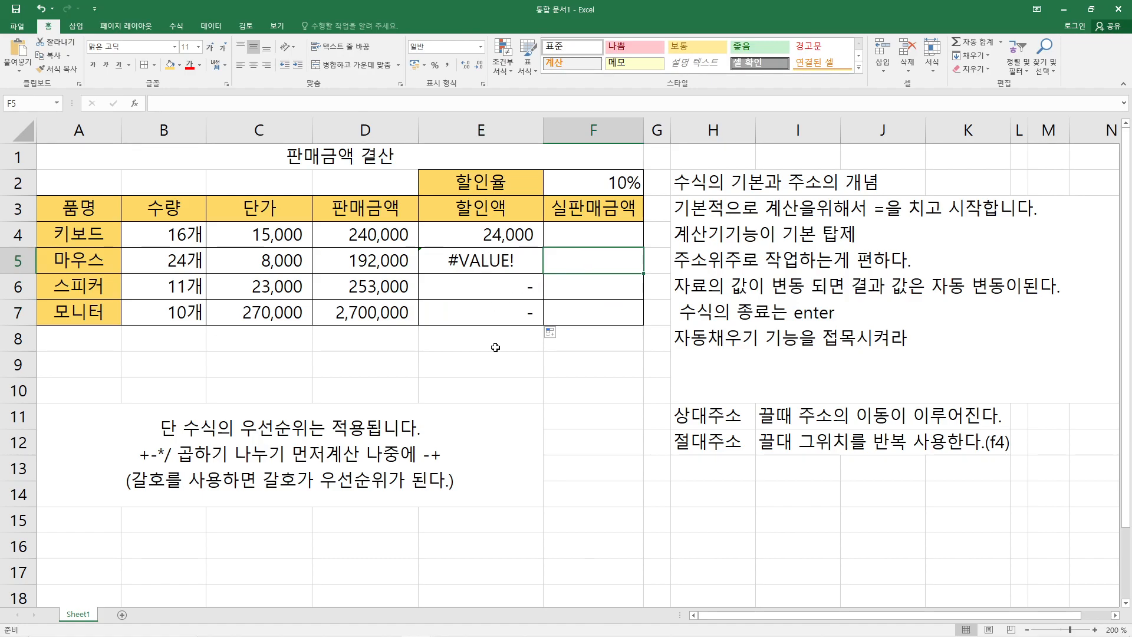
Compare the discount formulas in E4 and E5, checking sales amounts D4 and D5 against the discount rate in F2
click(468, 237)
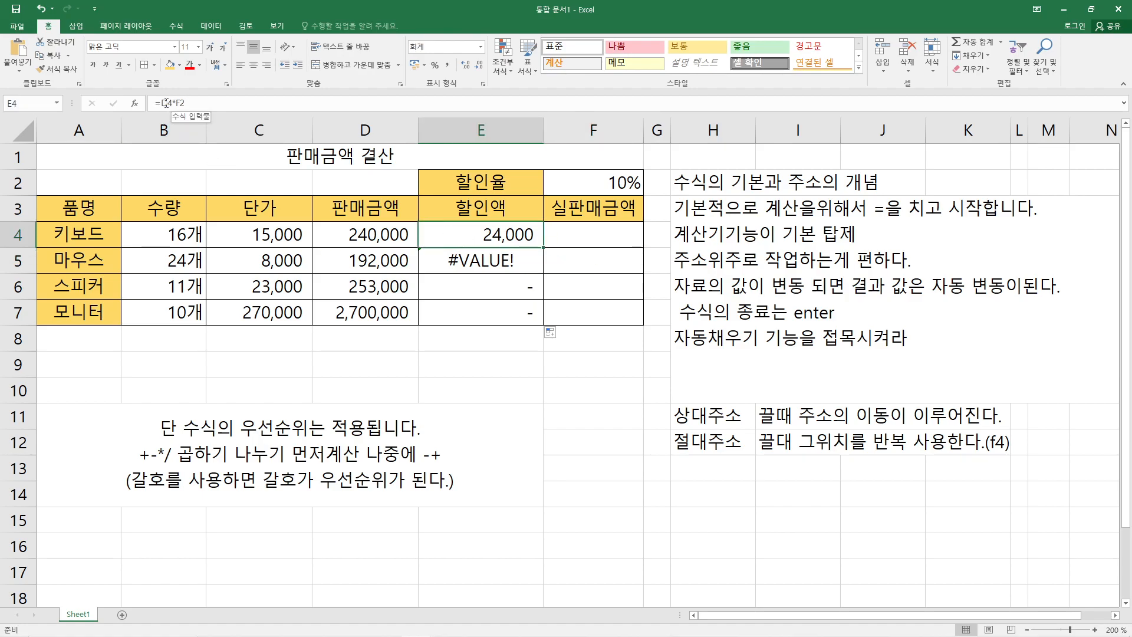
click(457, 265)
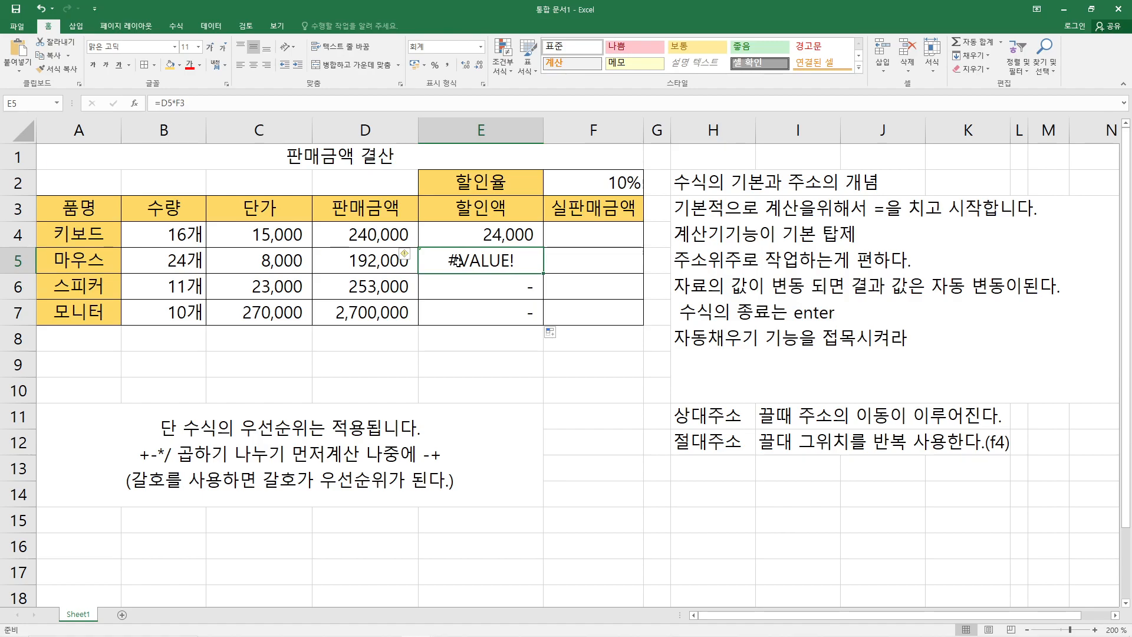
click(361, 263)
click(586, 184)
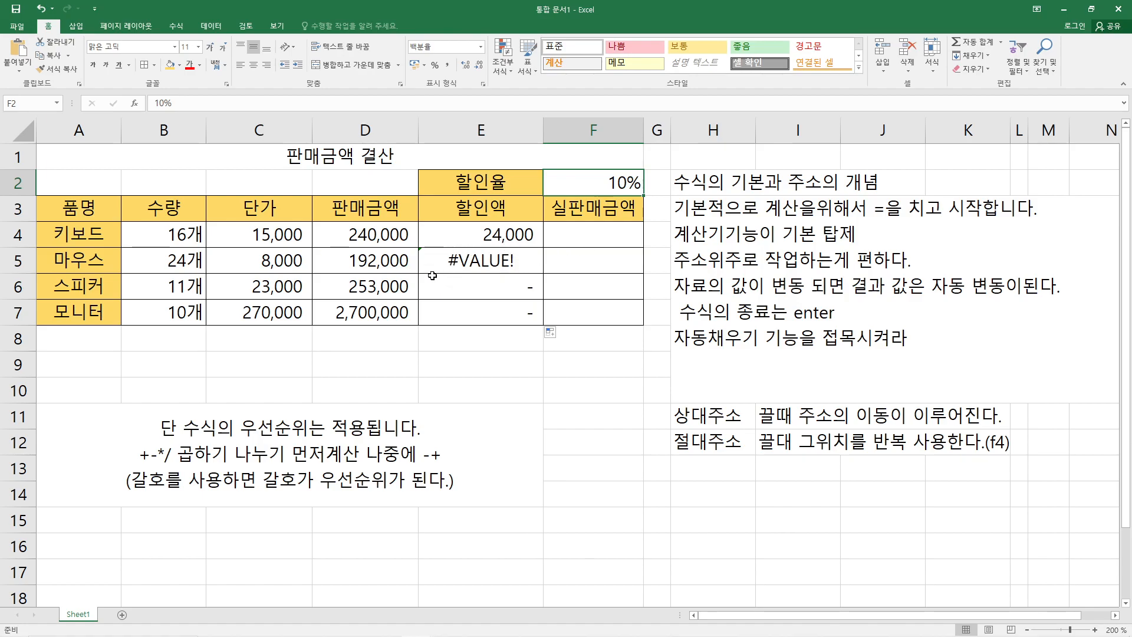
click(379, 237)
click(572, 189)
click(495, 238)
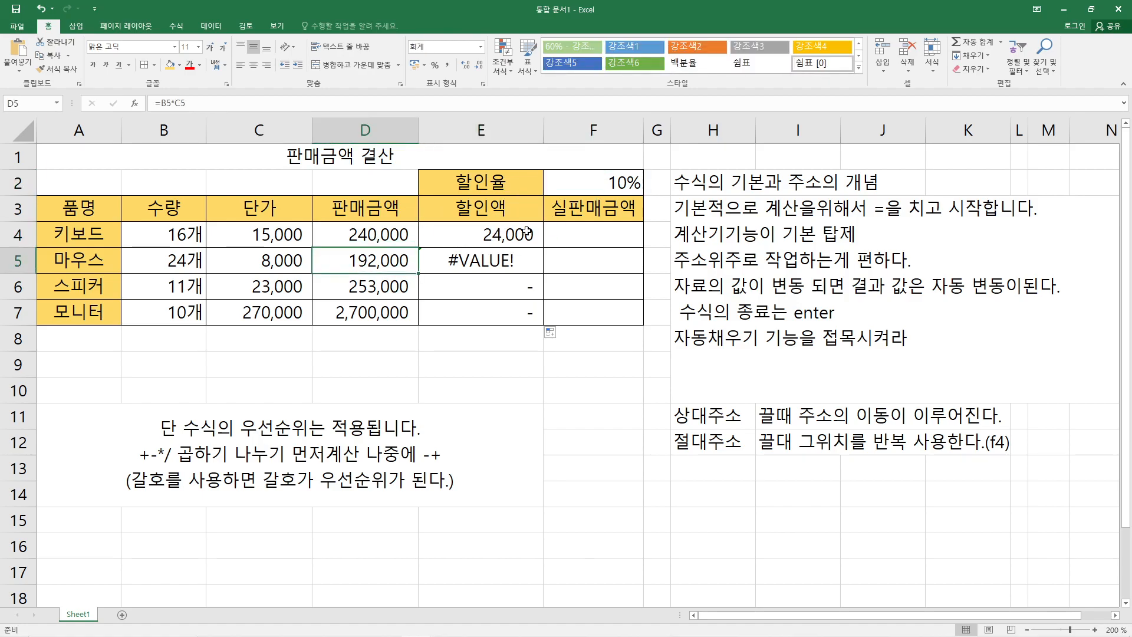
click(488, 265)
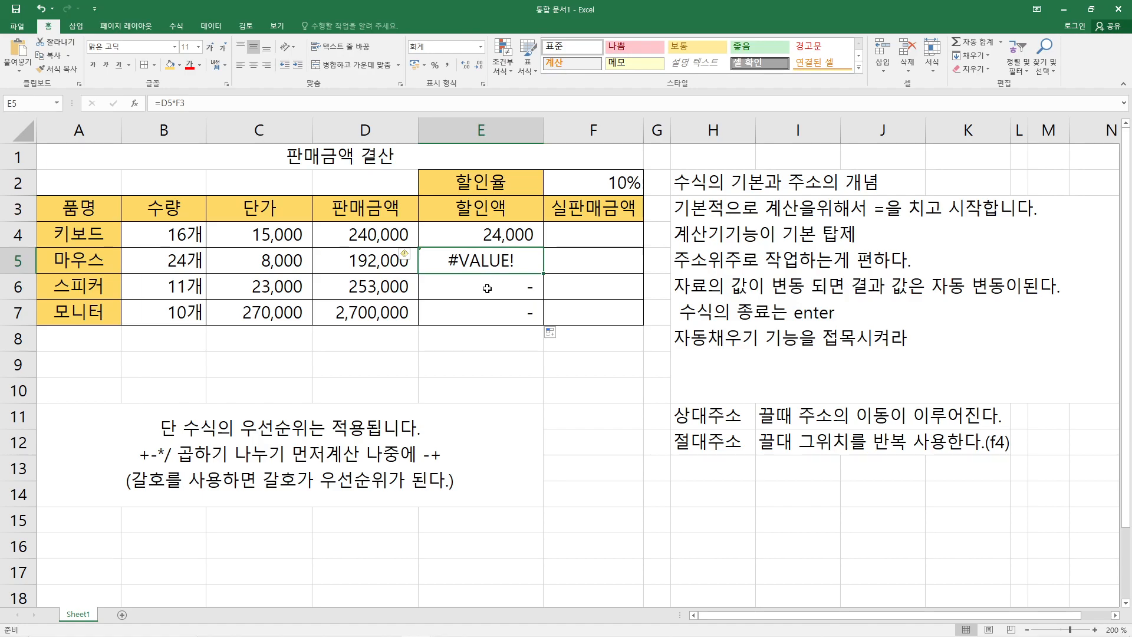
Compare the references of the discount formula in E6, D6 and F4, with those of E4, D4 and F2
click(481, 288)
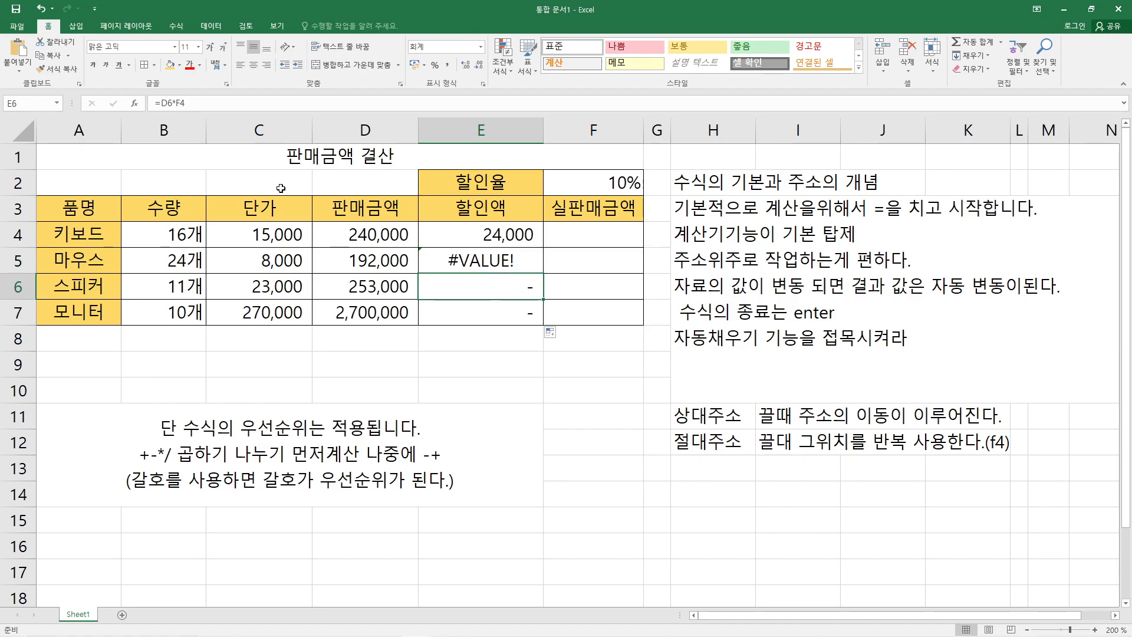
click(379, 287)
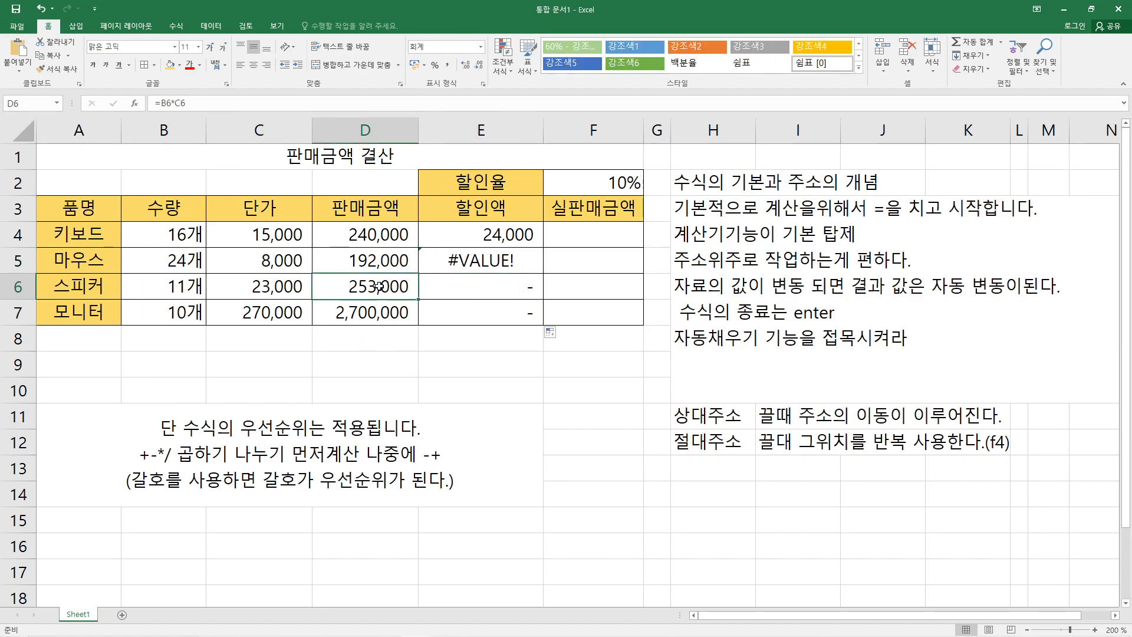
click(580, 235)
click(489, 288)
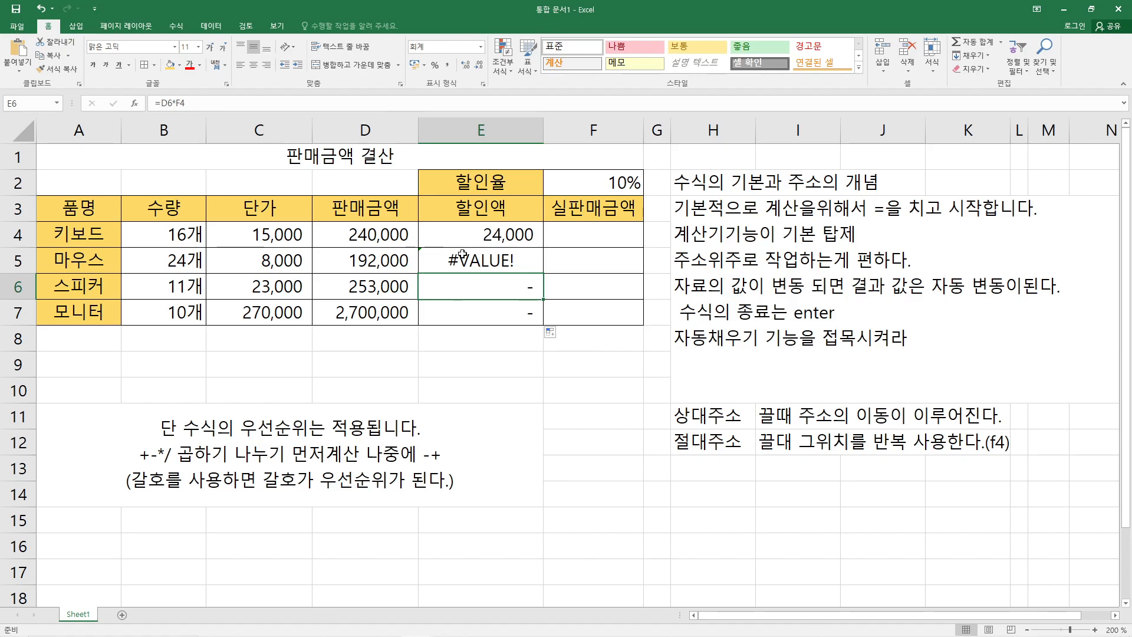
click(393, 234)
click(596, 185)
click(505, 234)
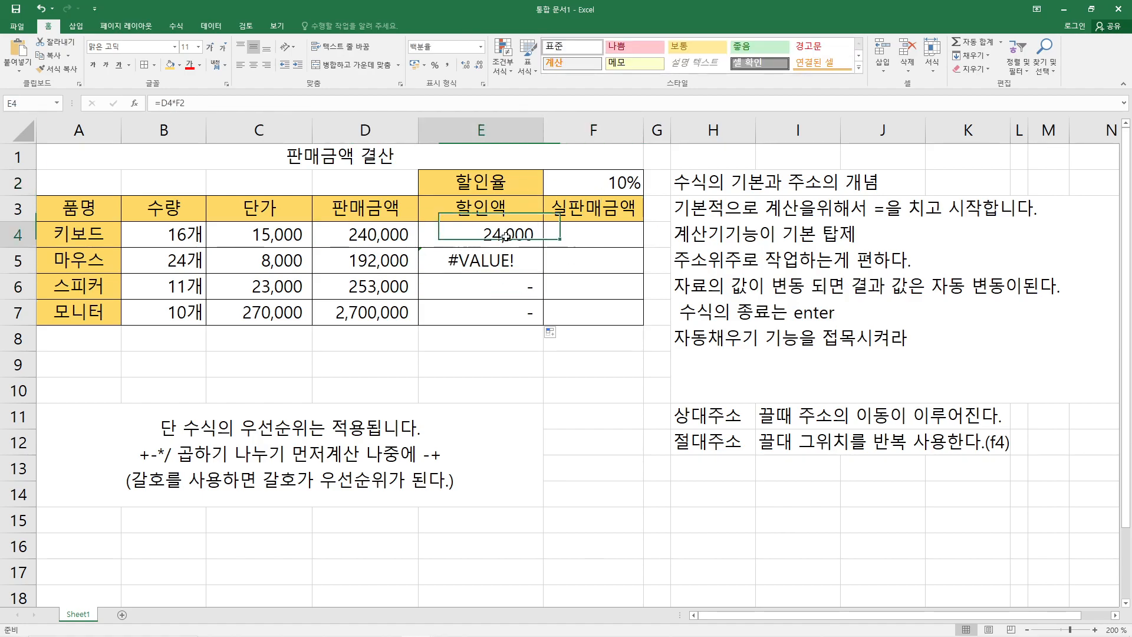
Trace which sales amounts in D5, D6 and D7 must be multiplied by the discount rate in F2 for E5 to E7
click(381, 258)
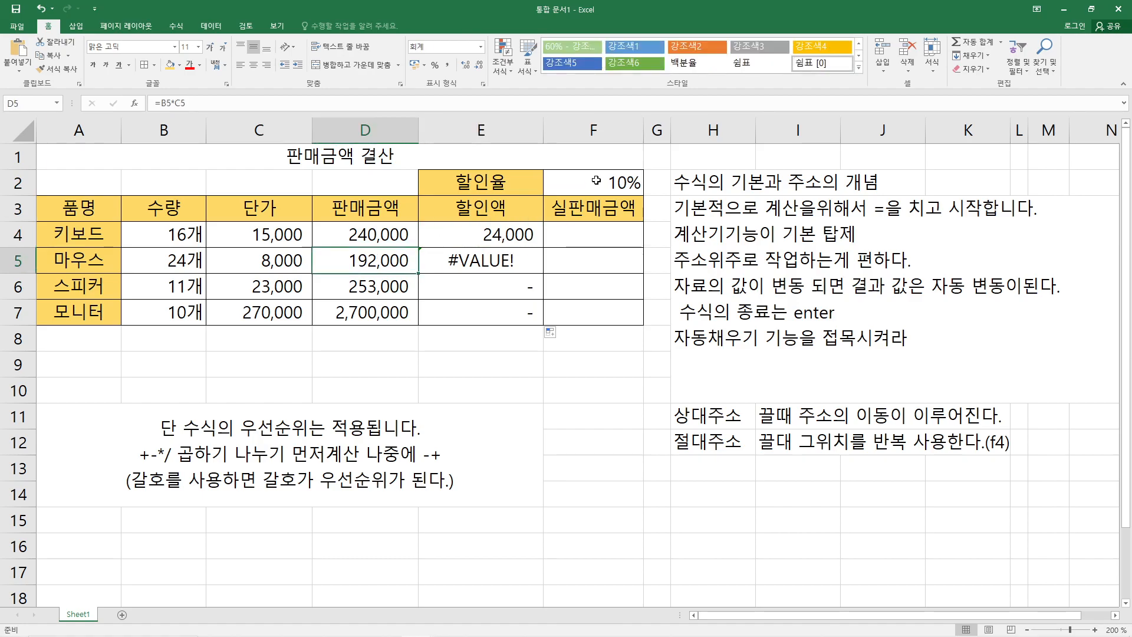
click(595, 183)
click(512, 258)
click(394, 285)
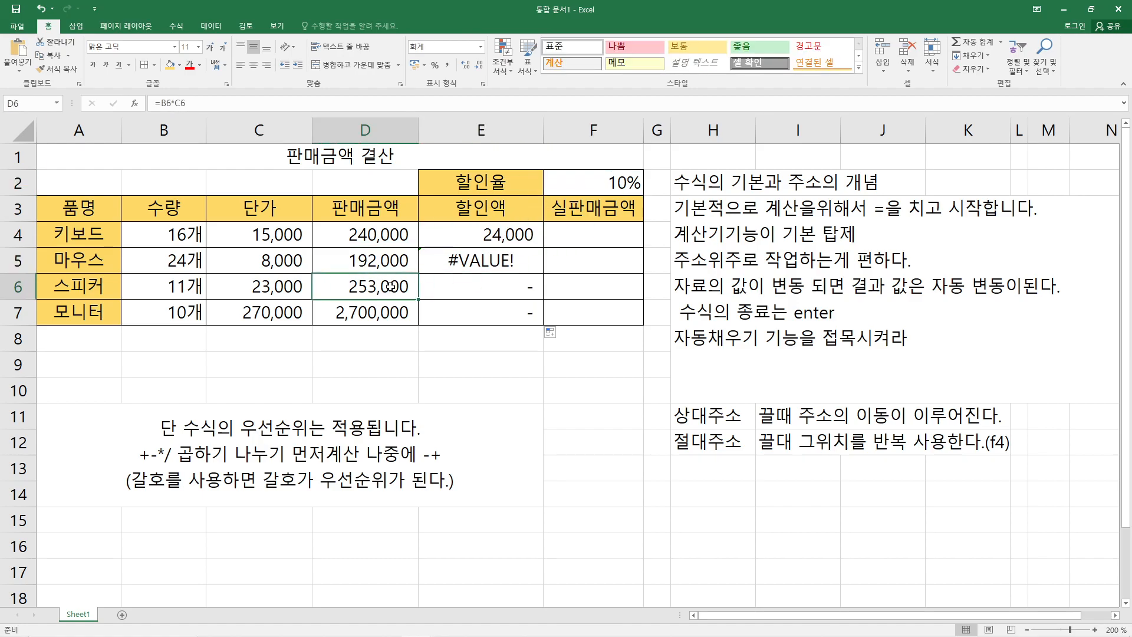
click(583, 184)
click(506, 281)
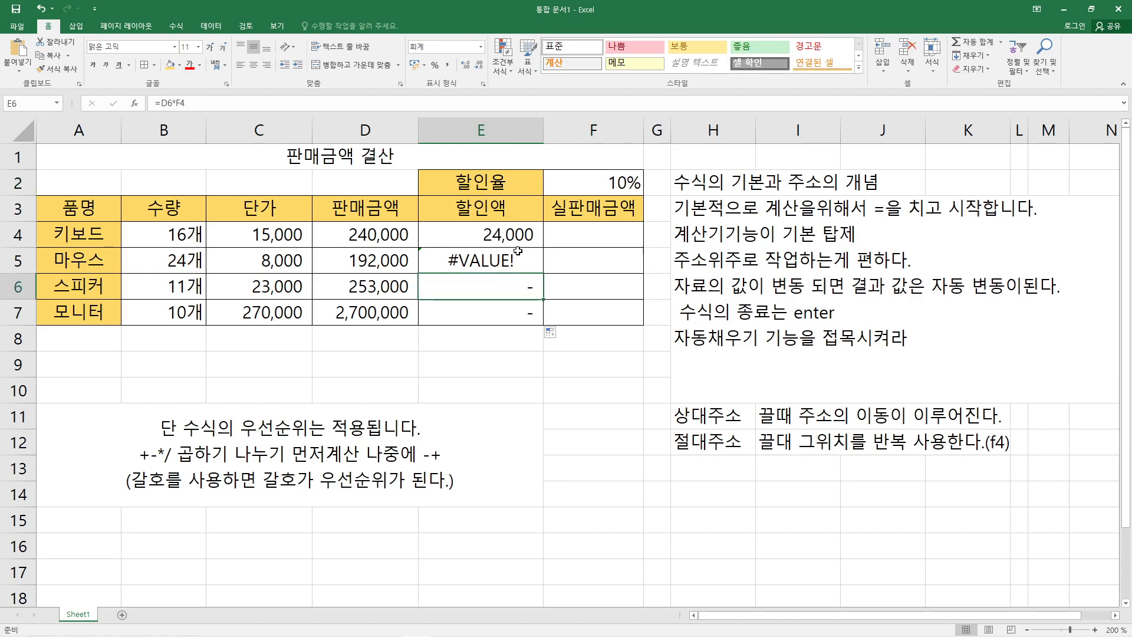
click(394, 315)
click(604, 180)
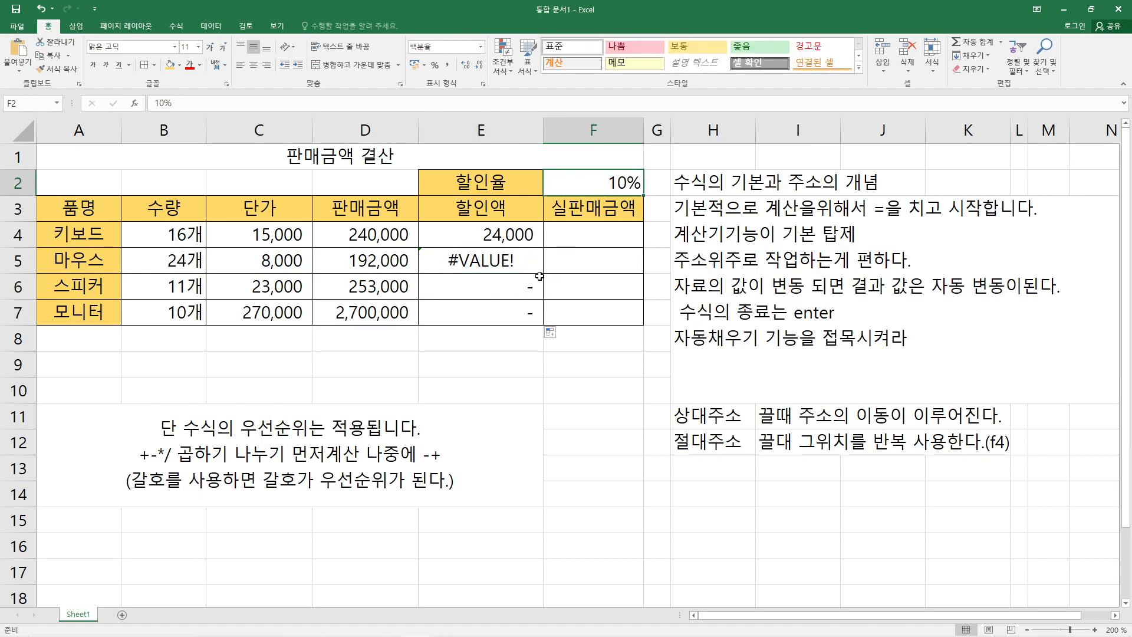
click(508, 314)
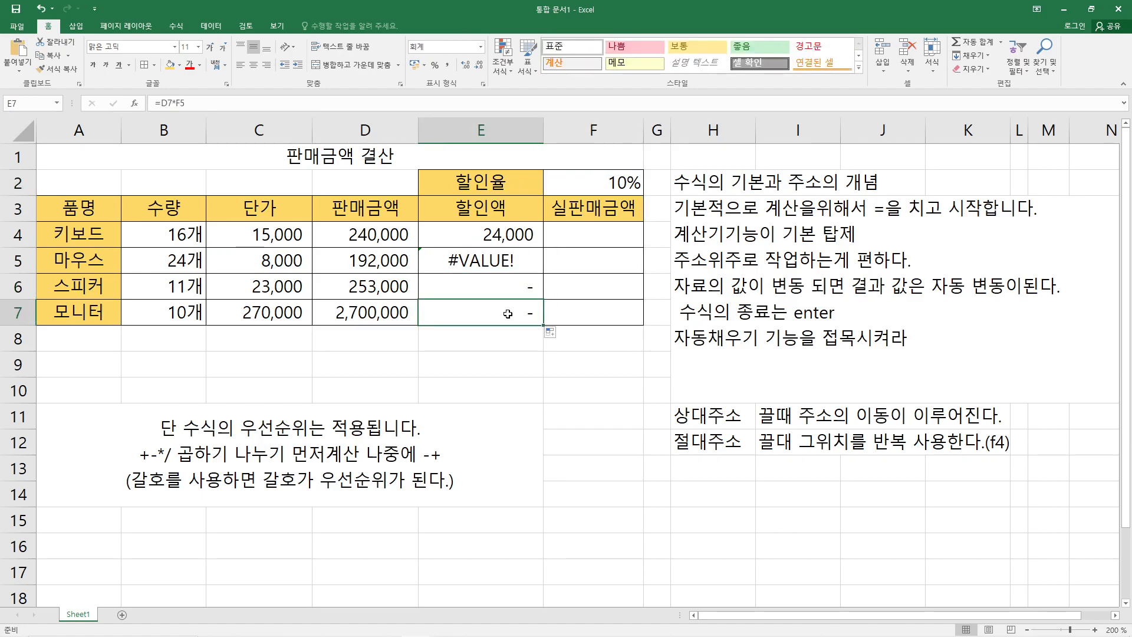
Review the row-by-row sales amounts in D4 to D7 against the single fixed discount rate in F2
click(447, 237)
click(371, 235)
click(380, 262)
click(379, 285)
click(378, 306)
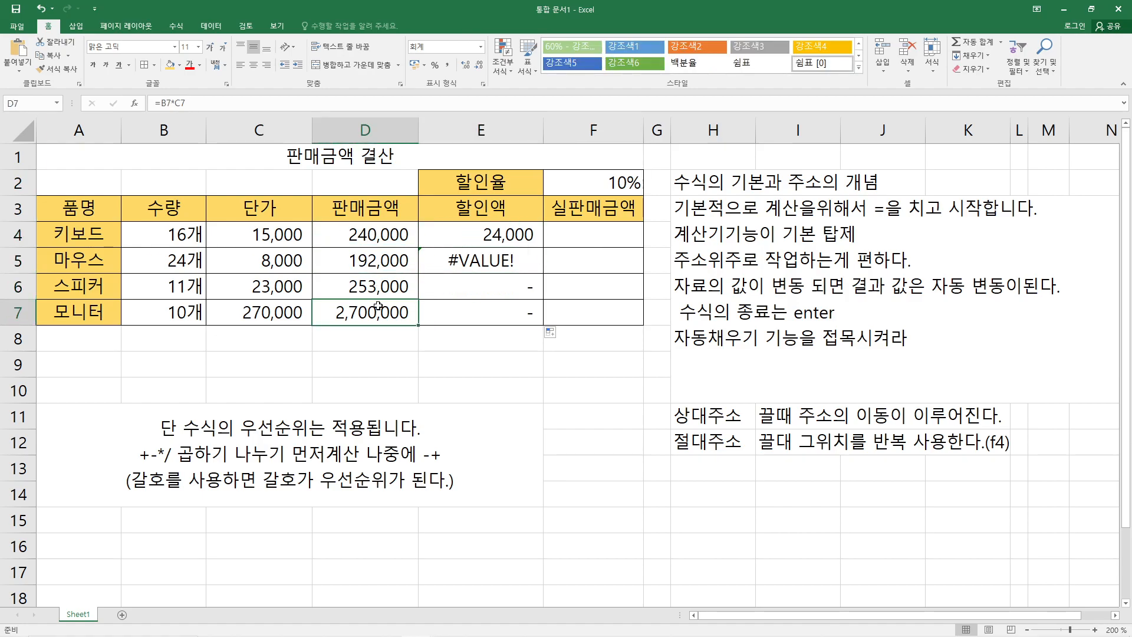
click(582, 182)
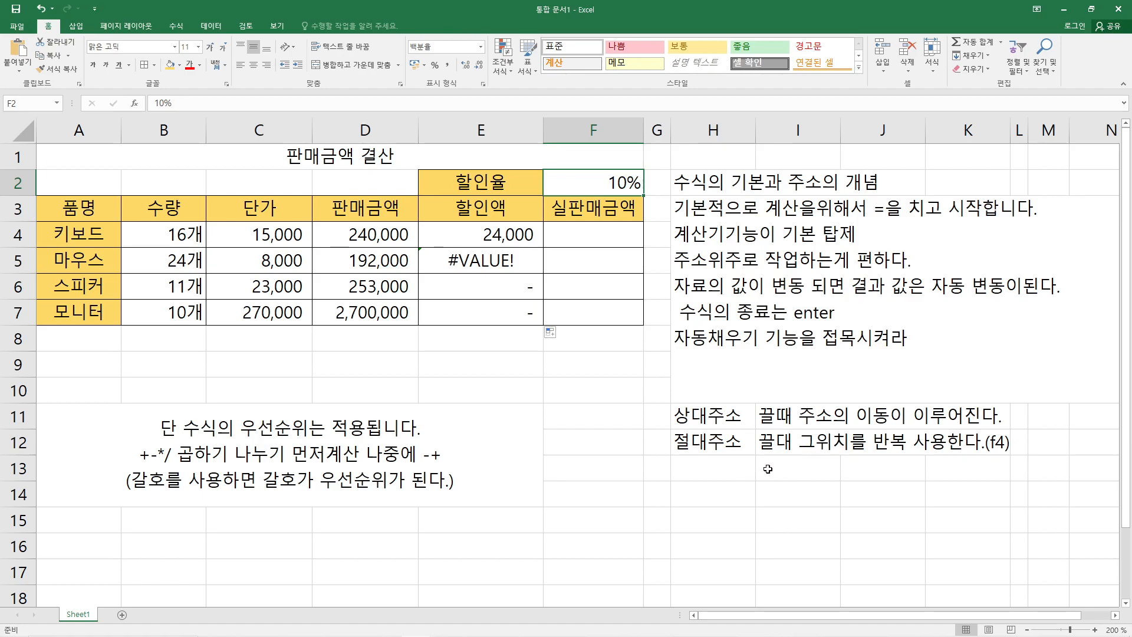
click(476, 234)
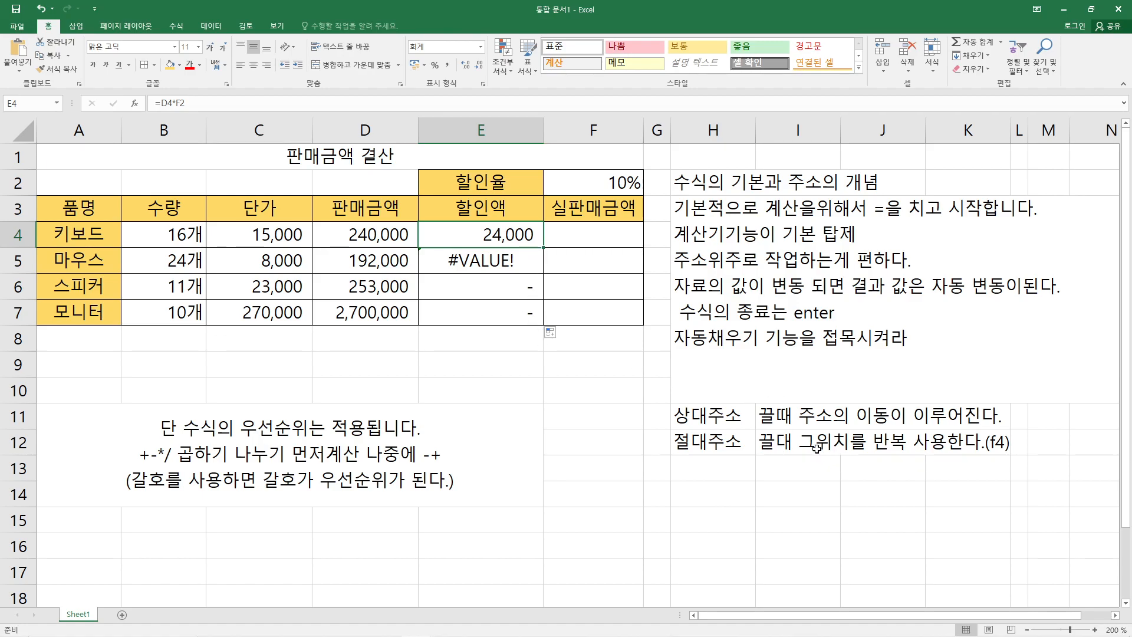
click(638, 187)
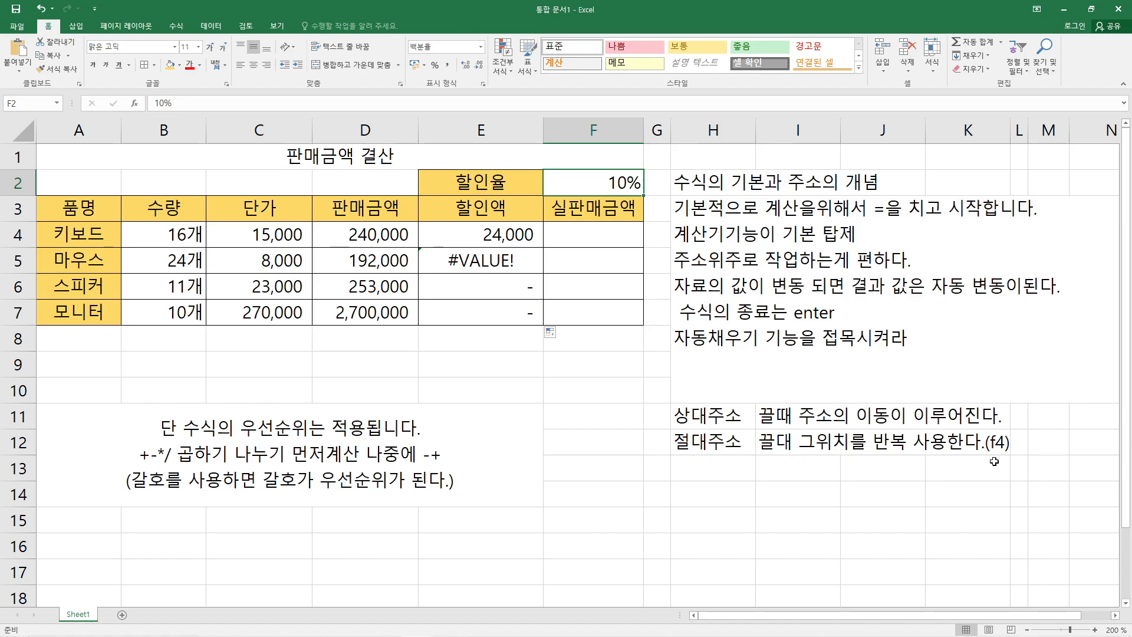
Enter =D4*$F$2 in F4, cycling F2's reference types to absolute, and autofill the formula down to F7
click(593, 242)
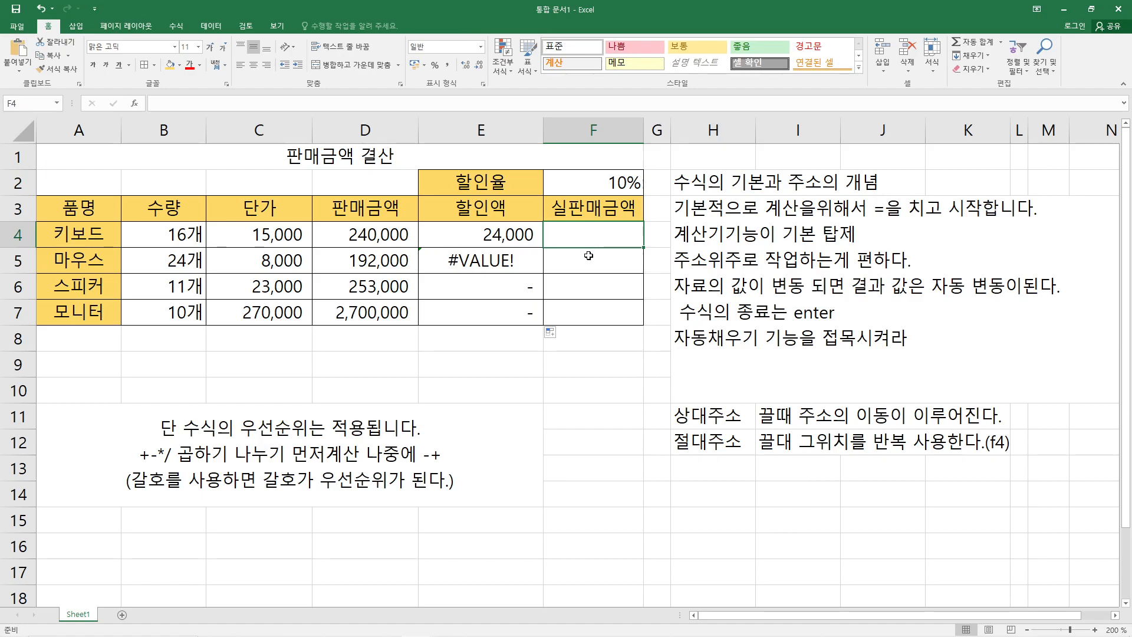
text(=)
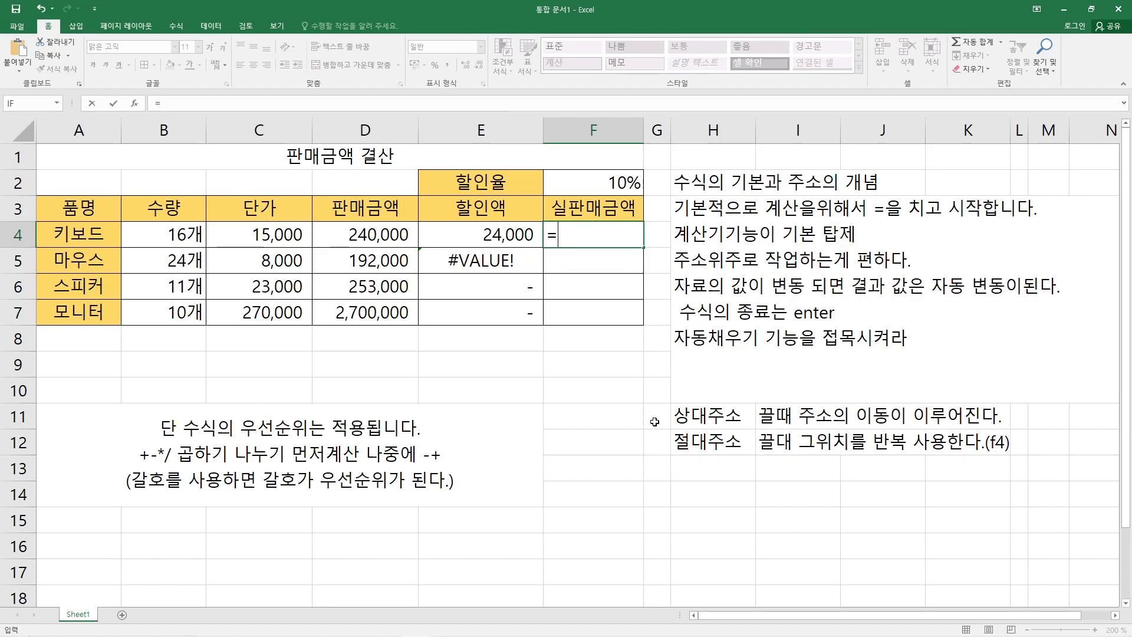
click(361, 241)
text(*)
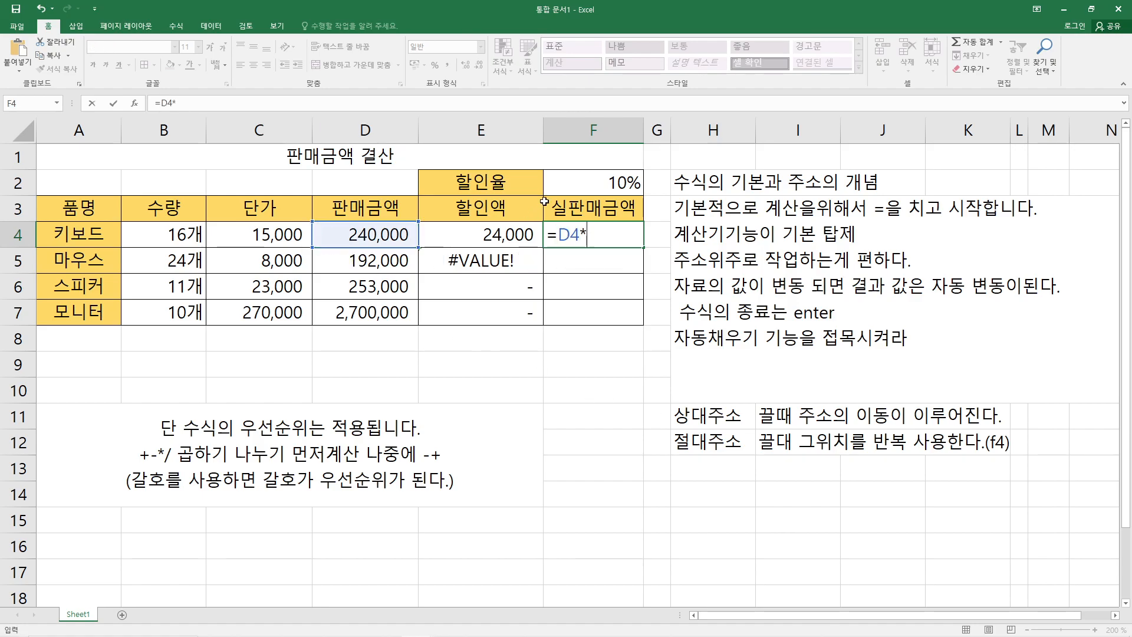
click(559, 183)
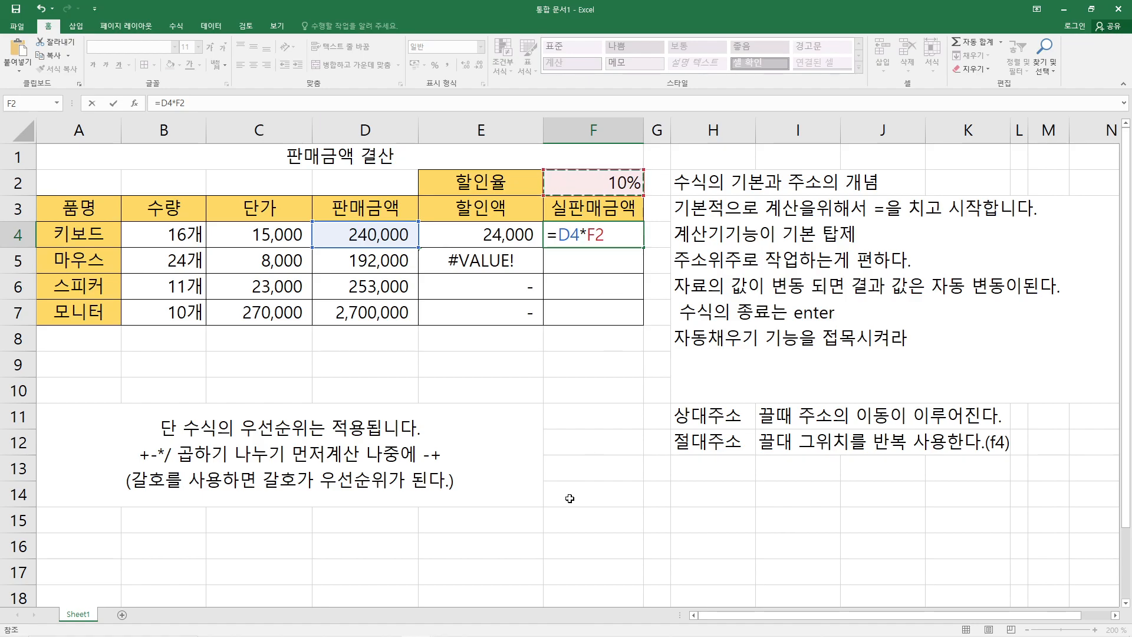
key(F4)
key(F4)
key(F4)
key(F4)
key(F4)
key(F4)
key(F4)
key(F4)
key(F4)
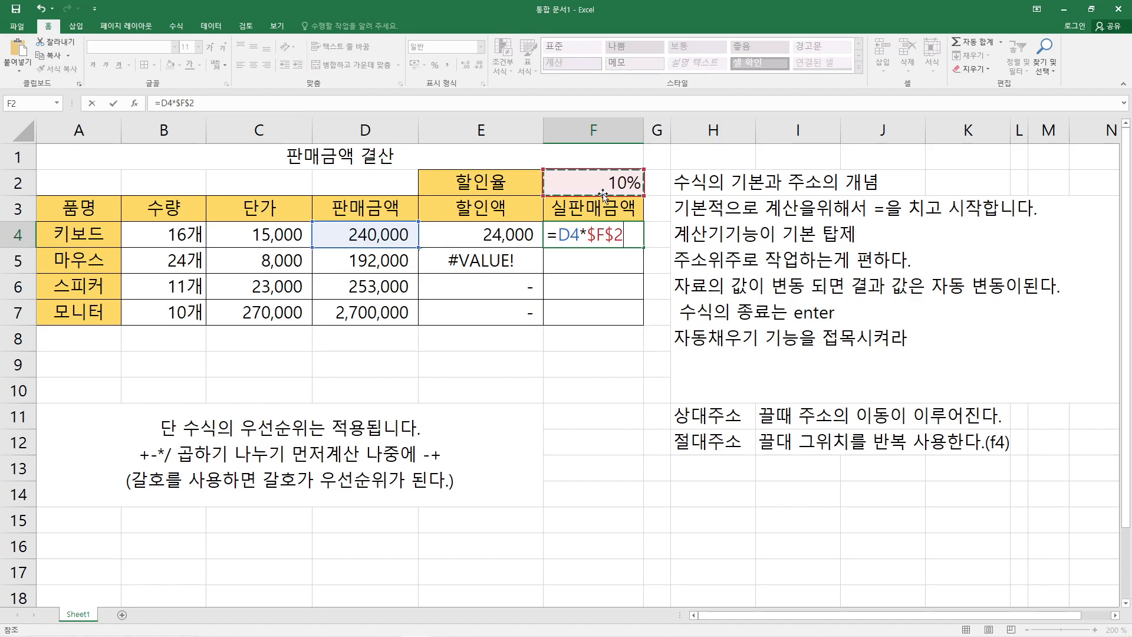
key(Return)
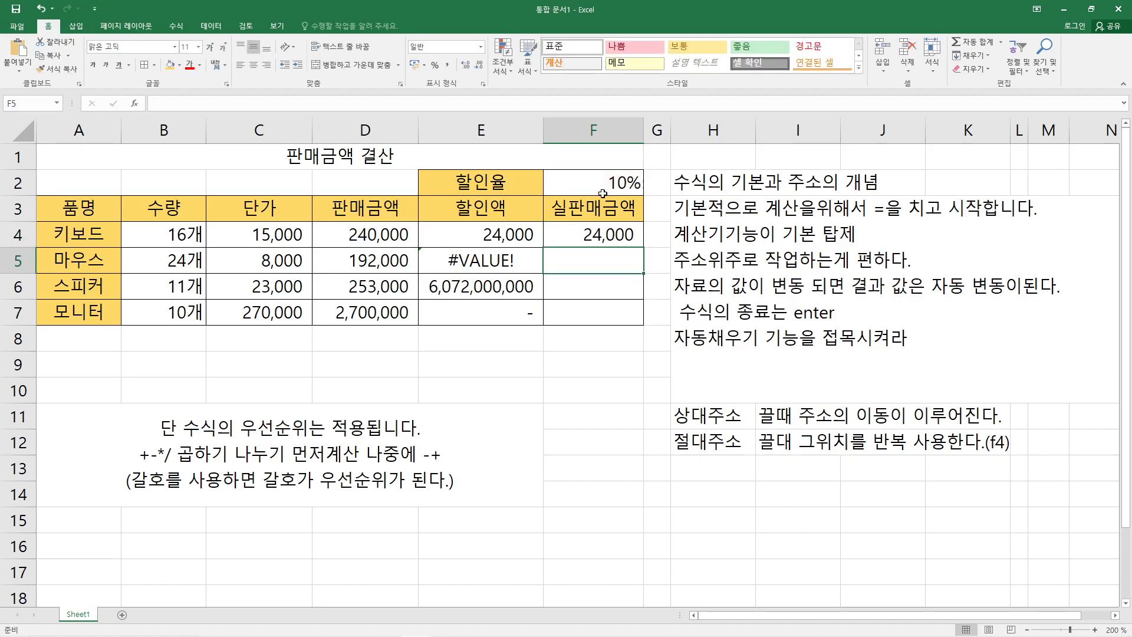
click(606, 236)
drag(642, 248, 609, 341)
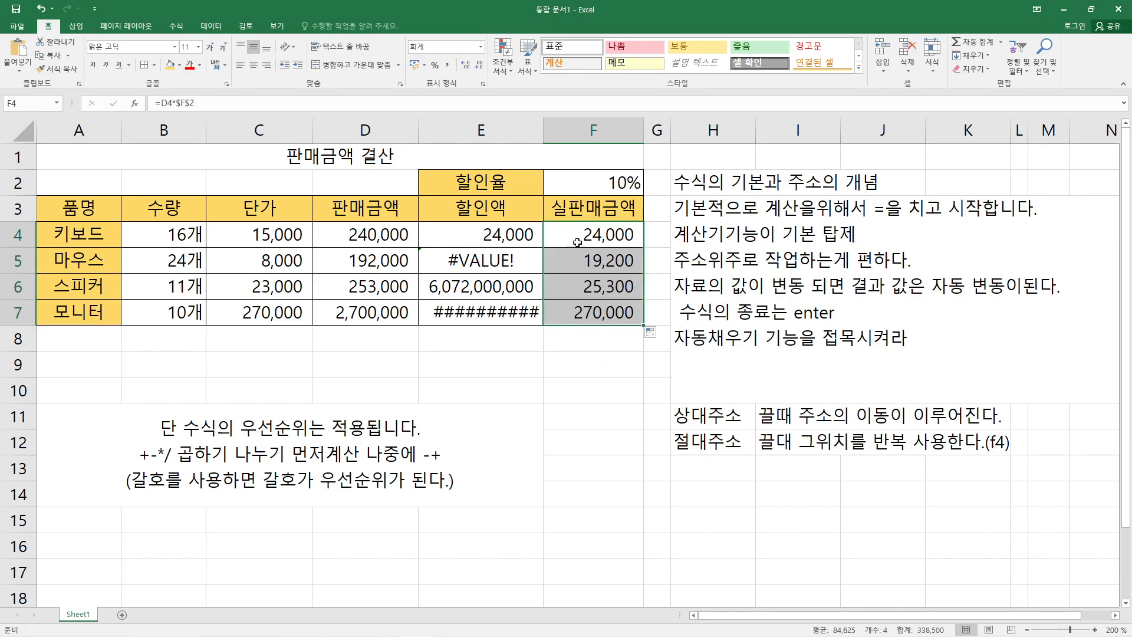
Compare the relative-reference results in E4:E7 with the absolute-reference results in F4:F7
drag(494, 234, 494, 311)
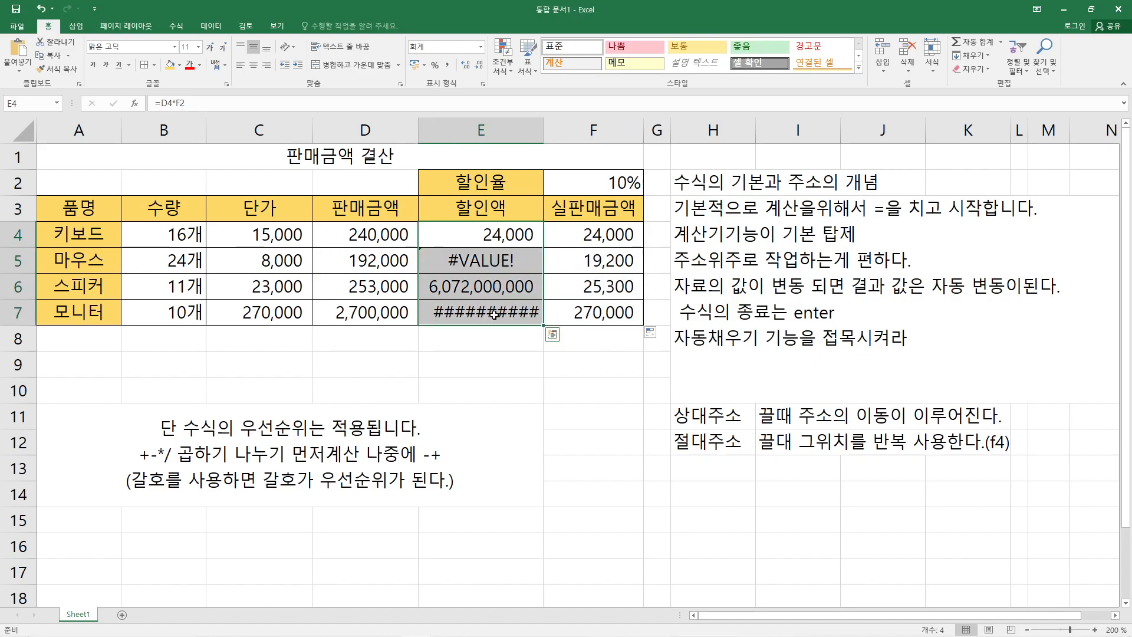
click(557, 245)
drag(580, 236, 590, 313)
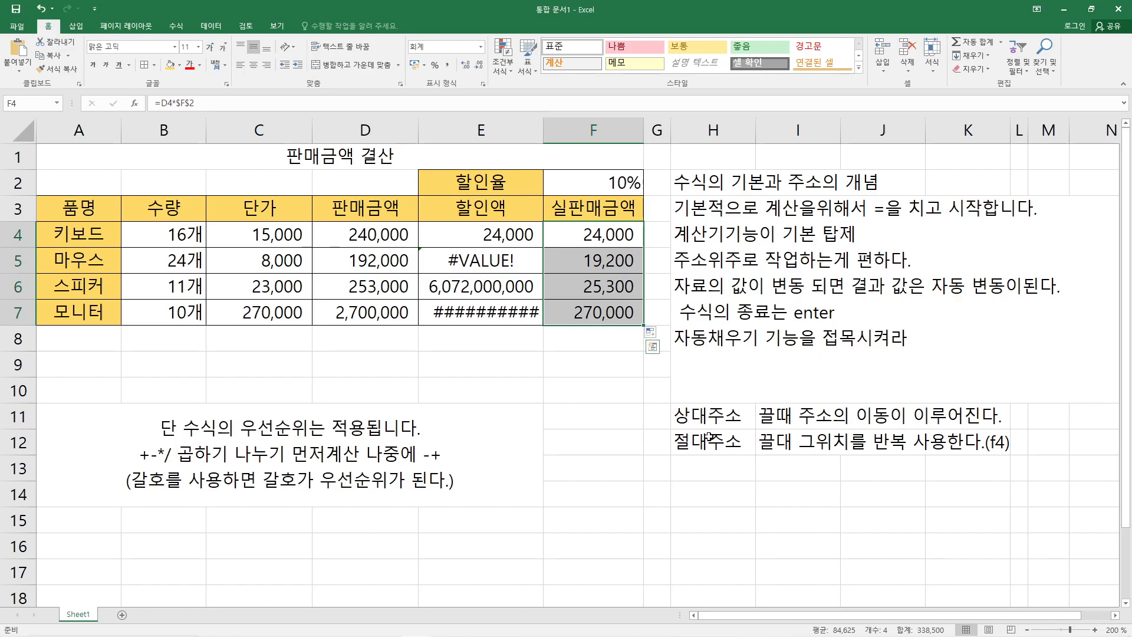
Clear the trial formulas from the discount amount and actual sales cells E4:F7
drag(483, 238, 577, 304)
key(Delete)
Calculate the discount amount in E4 with =D4*$F$2 and autofill the formula down to E7
click(514, 236)
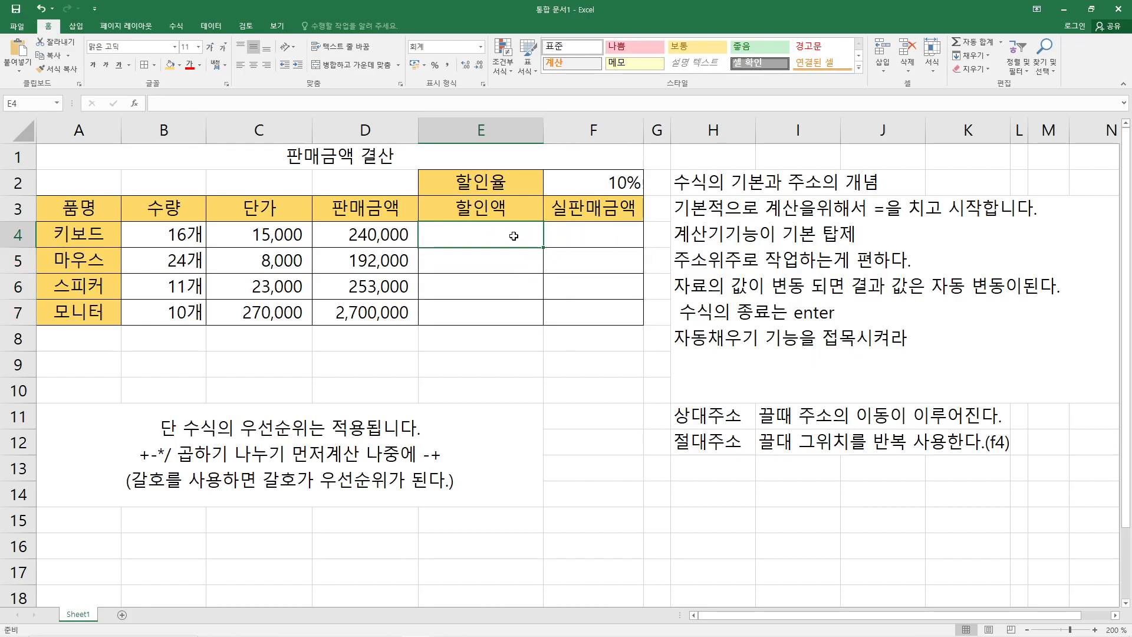
text(=)
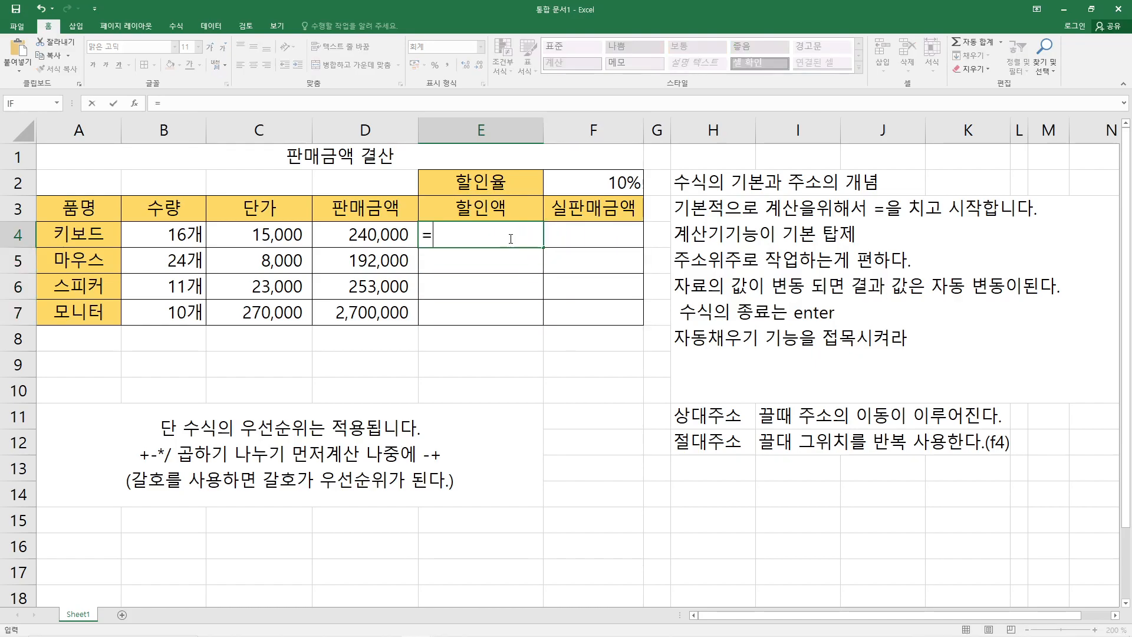
click(387, 236)
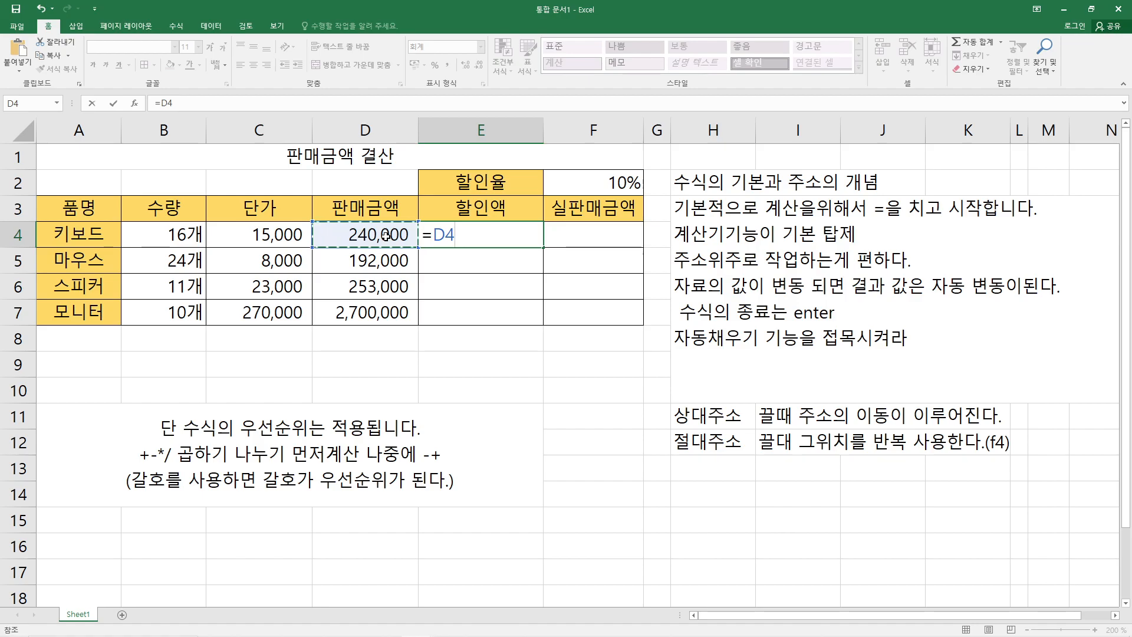
text(*)
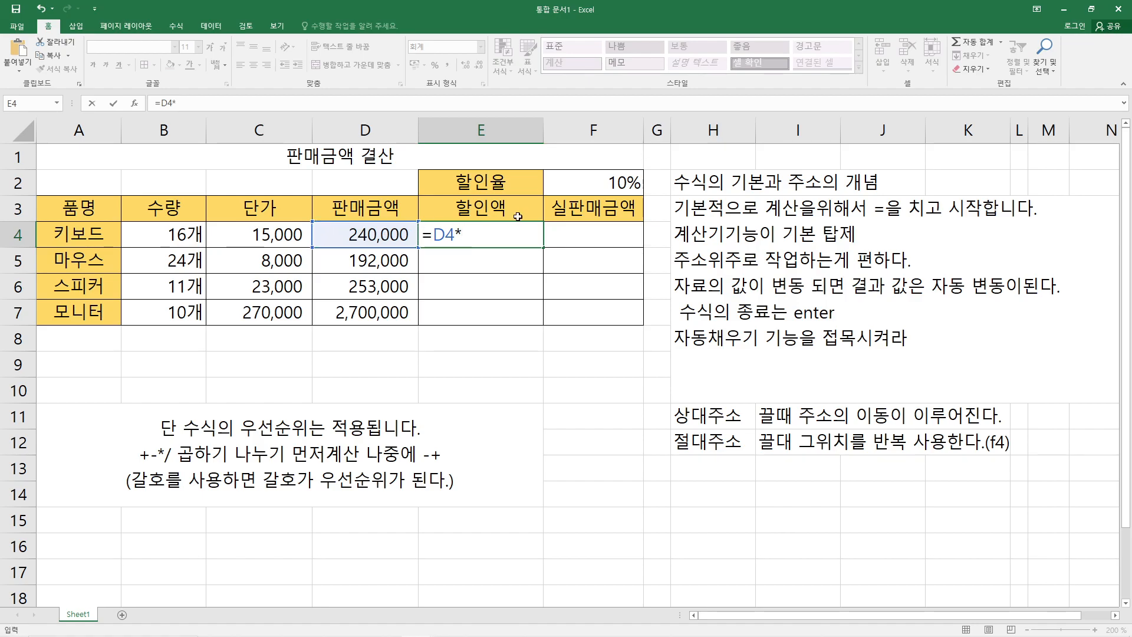
click(598, 181)
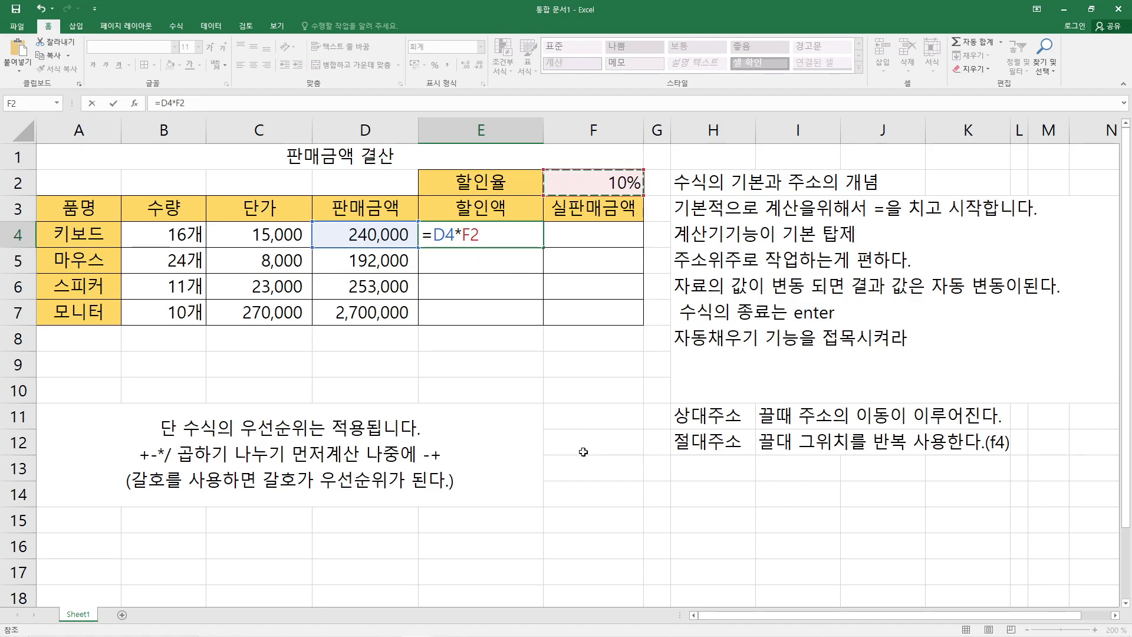
key(F4)
key(Return)
click(512, 236)
drag(542, 247, 535, 314)
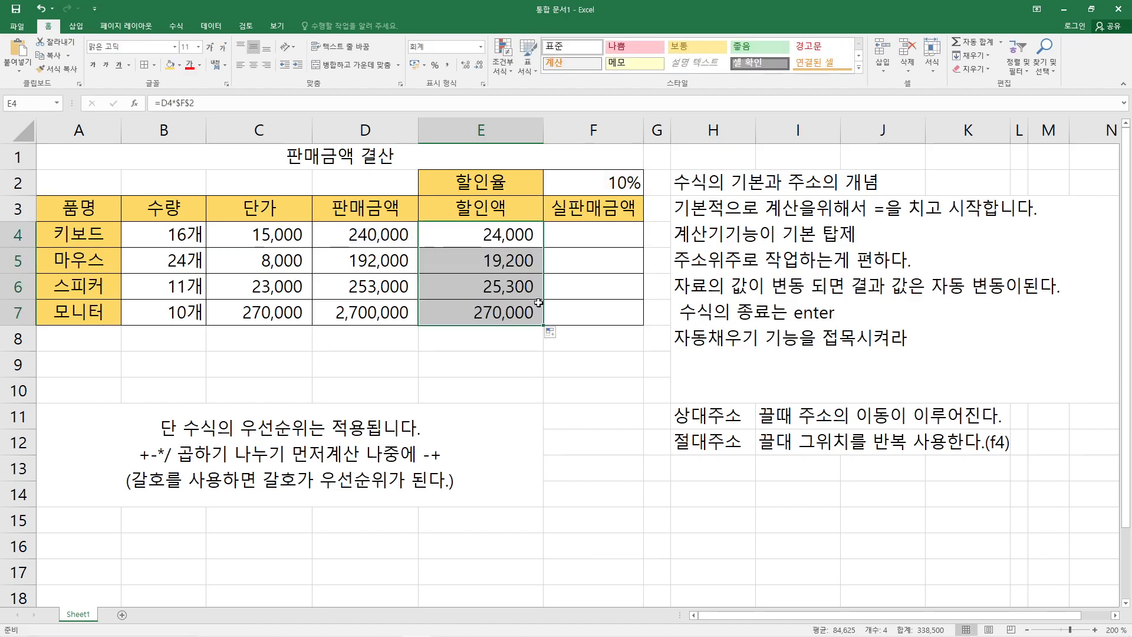
Calculate the actual sales amount in F4 with =D4-E4 and autofill the formula down to F7
click(562, 238)
text(=)
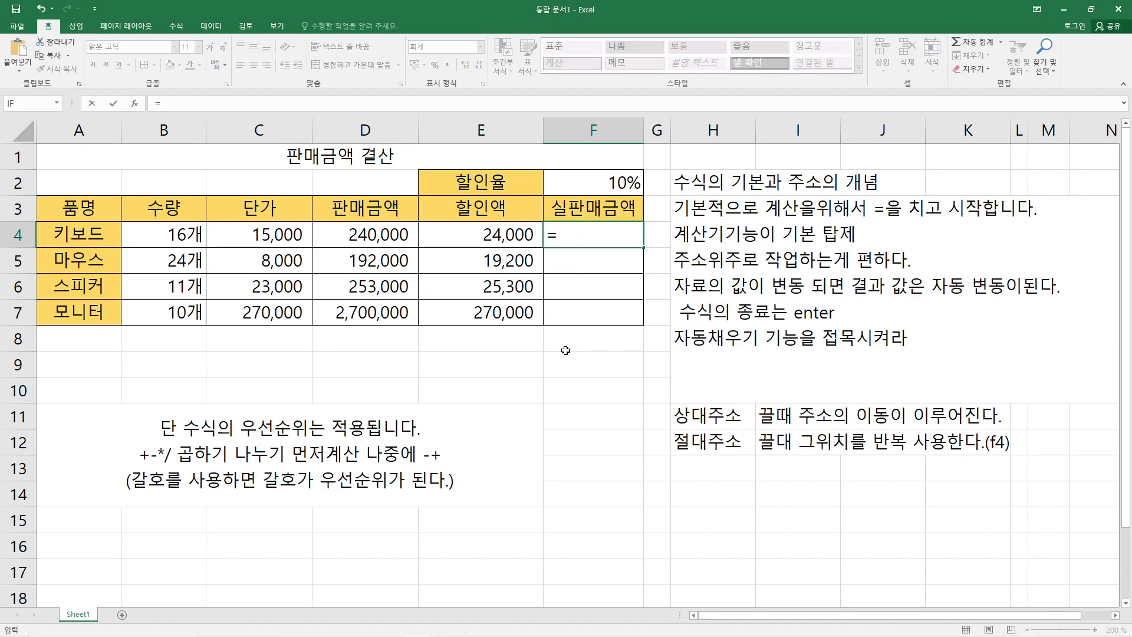
click(359, 235)
text(-)
click(449, 240)
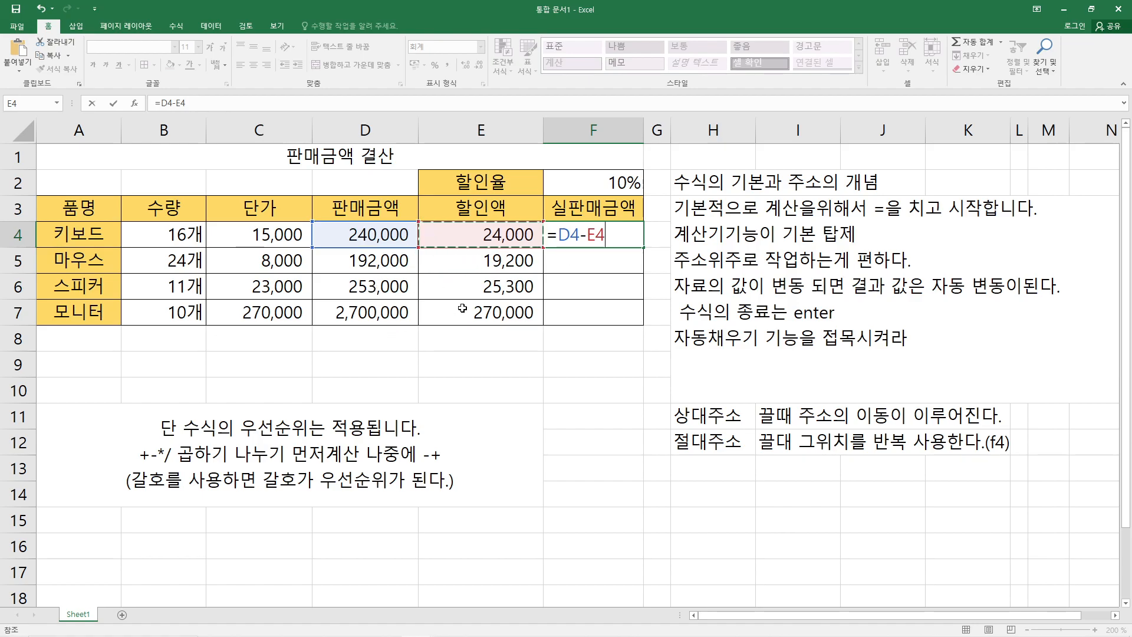
key(Return)
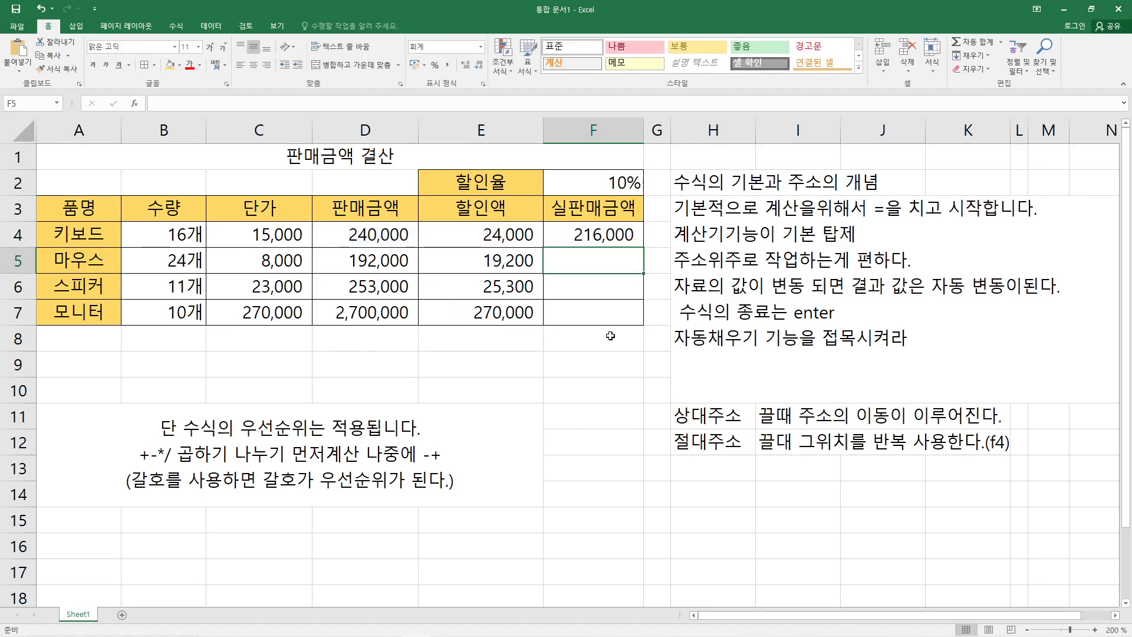
click(622, 236)
drag(645, 248, 644, 323)
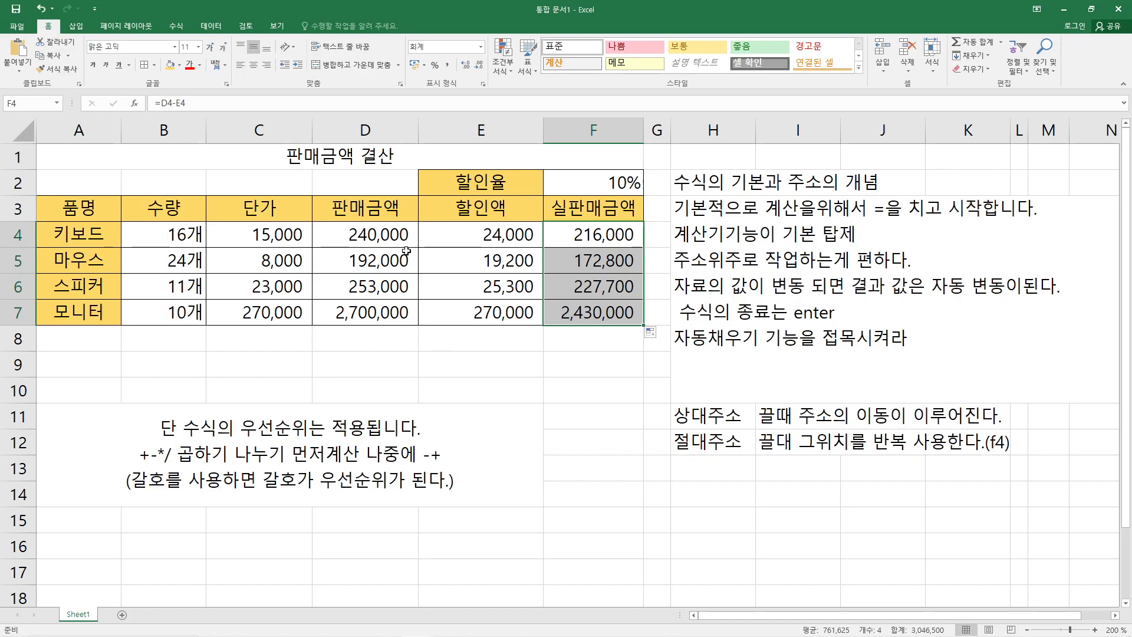
Merge and center cells A15:F15 beneath the operator precedence note
drag(104, 520, 549, 527)
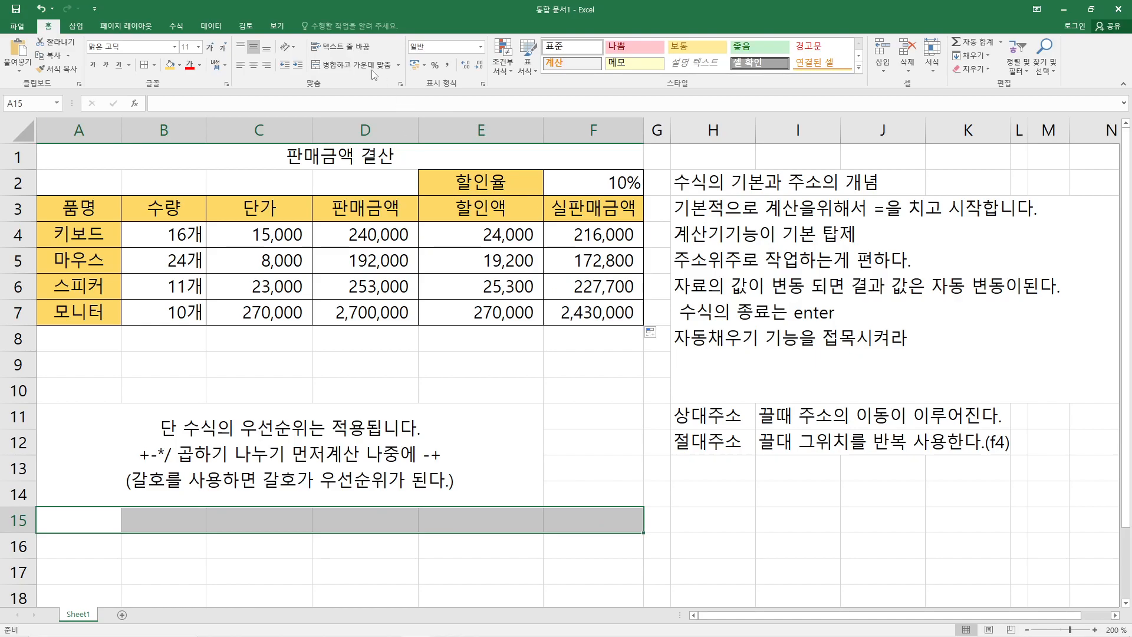
click(351, 65)
text(tntlrdms)
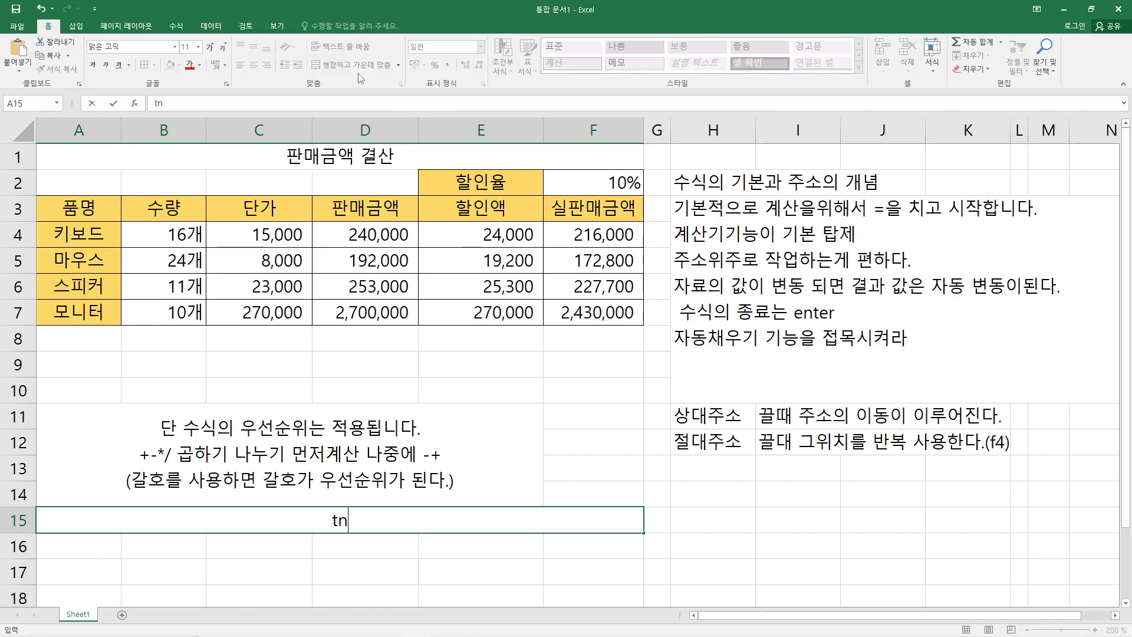
key(BackSpace)
key(BackSpace)
key(BackSpace)
key(BackSpace)
key(BackSpace)
key(BackSpace)
key(BackSpace)
key(BackSpace)
Enter the note "수식은 본인이 세운다" in the merged cell A15, using Korean input
key(Hangul)
text(숫식은 본인이 )
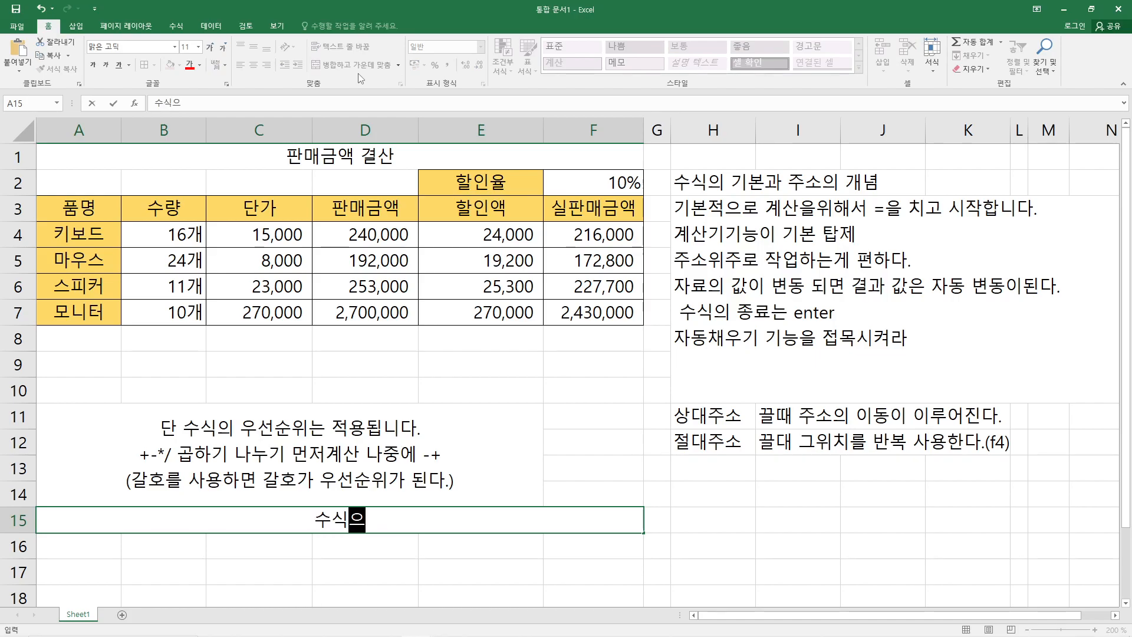
text(세우)
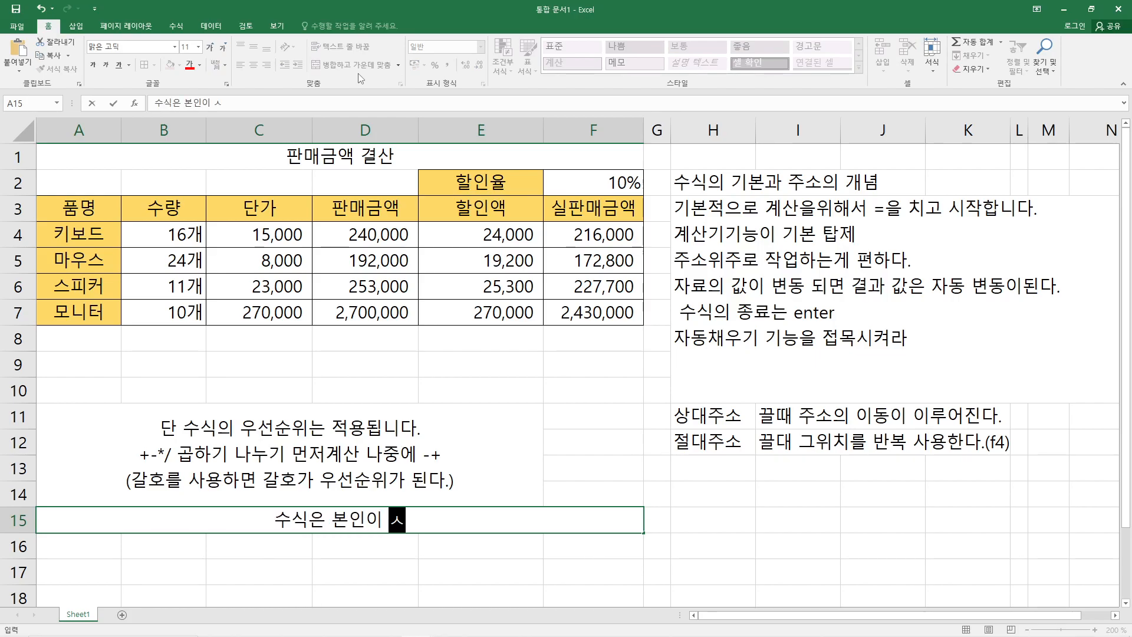
text(ㄴ다)
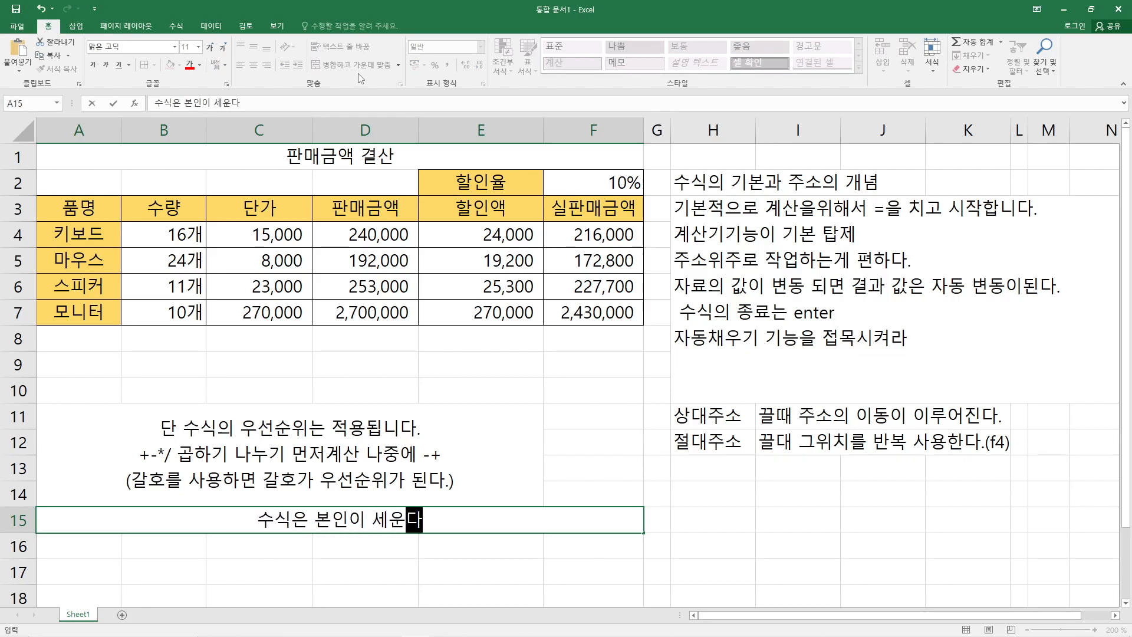
key(Return)
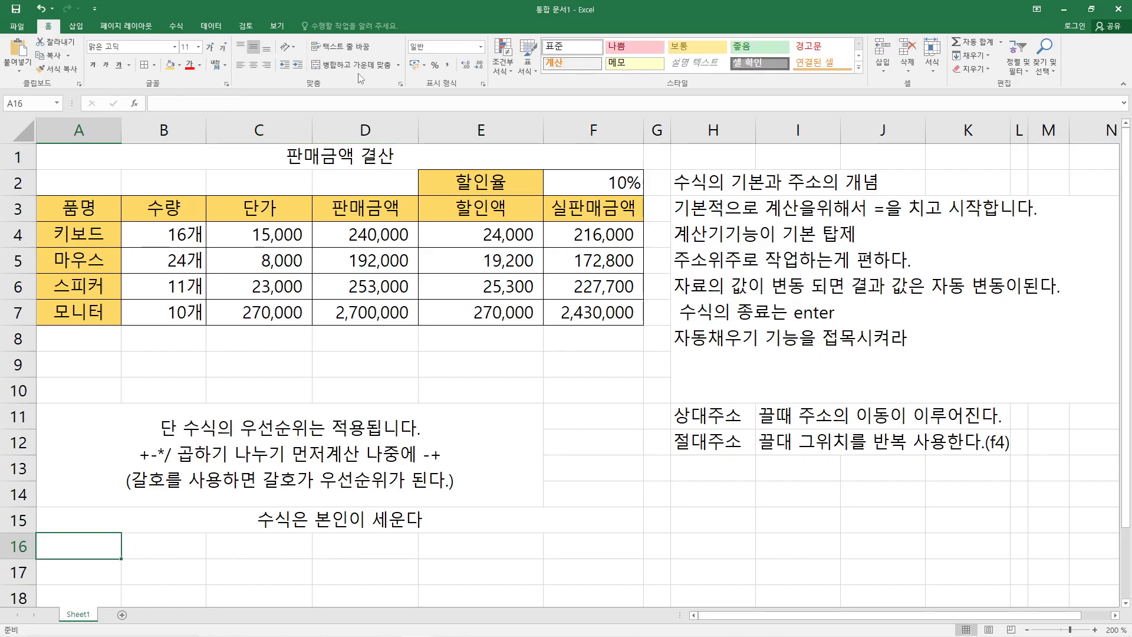
click(437, 535)
click(445, 519)
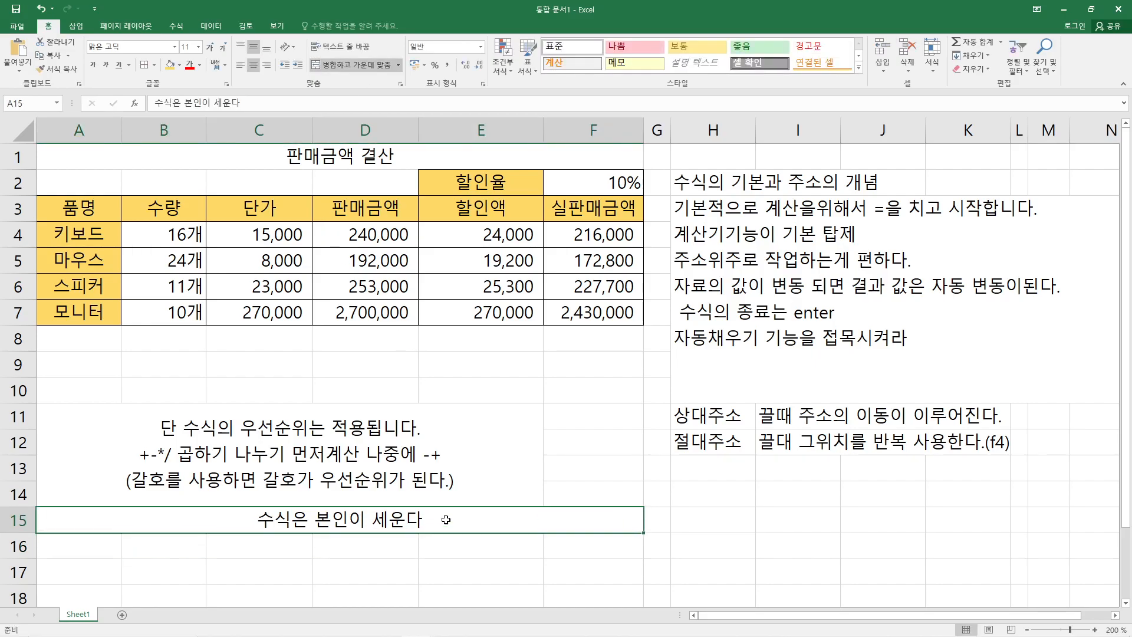
Clear the sales, discount and actual sales formulas in D4:F7
drag(389, 236, 569, 308)
key(Delete)
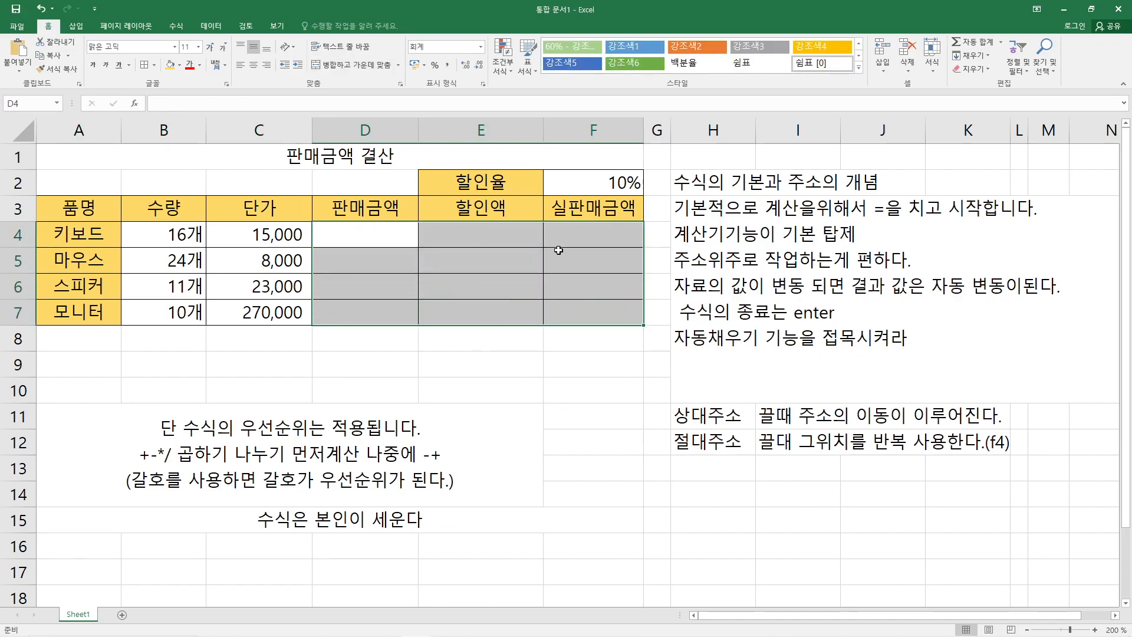
Calculate the actual sales amount in F4 with the single formula =B4*C4-B4*C4*$F$2 and autofill it down to F7
click(576, 225)
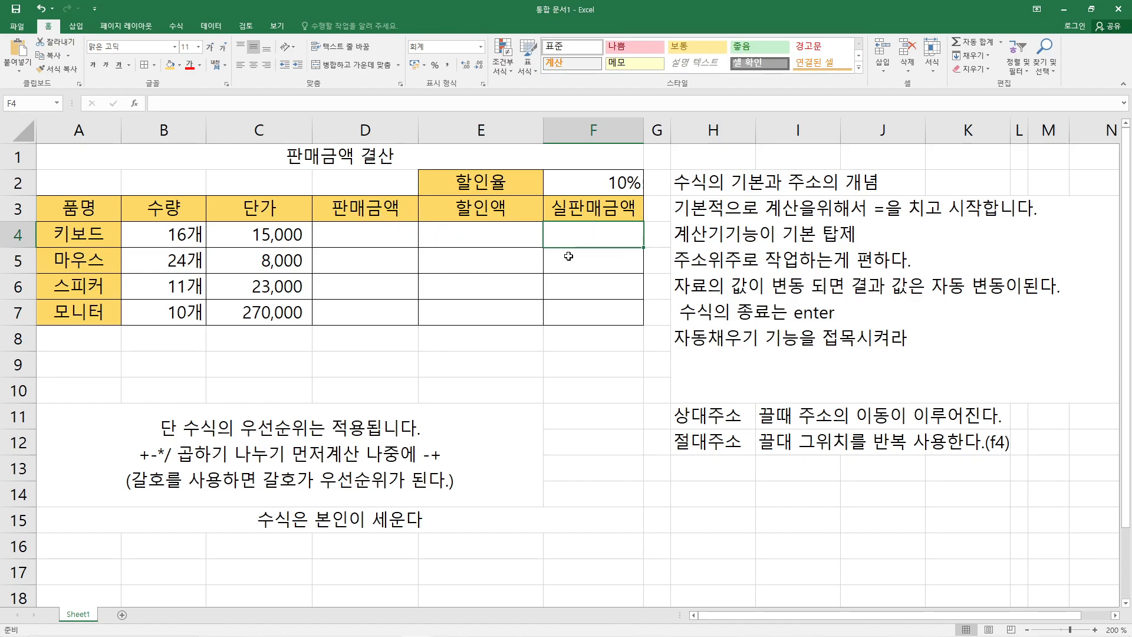
text(=)
click(131, 240)
text(*)
click(258, 235)
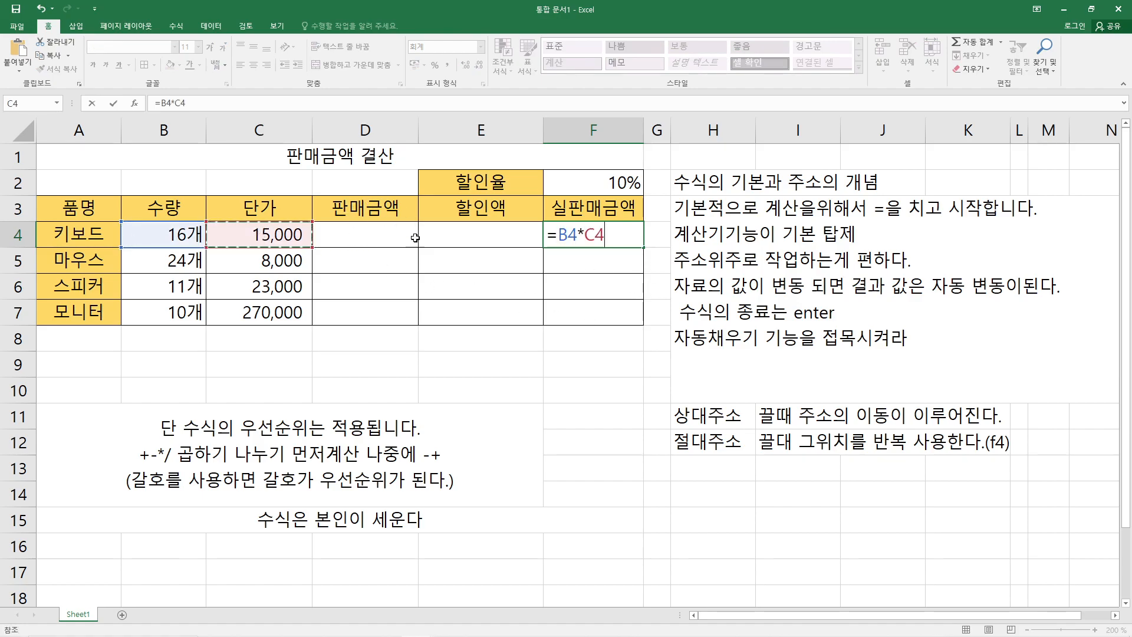
text(-)
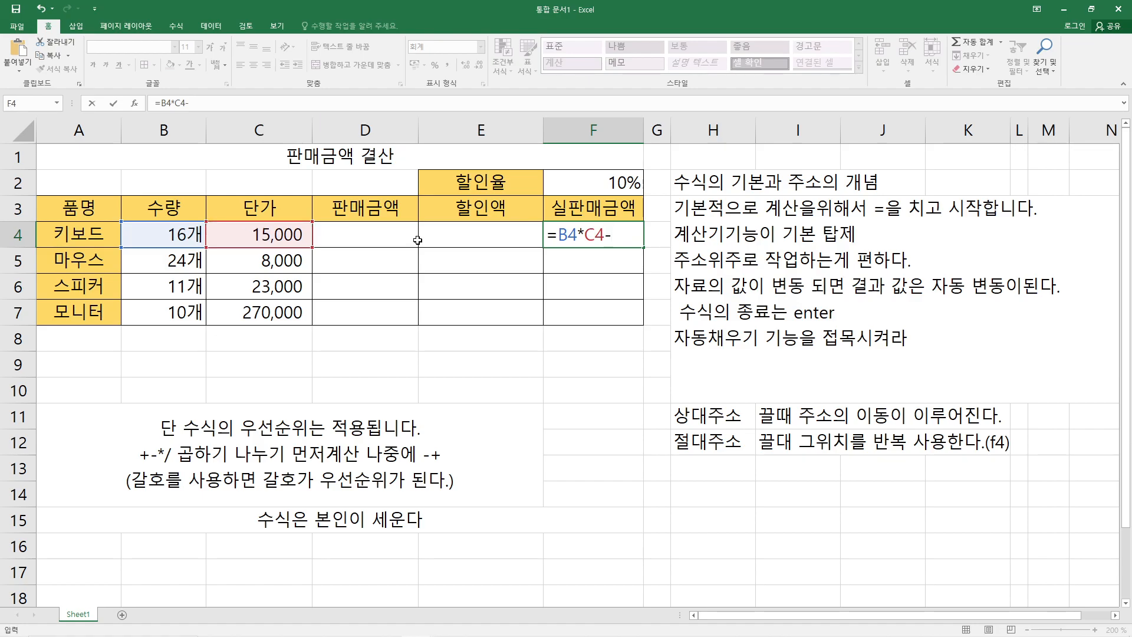
click(153, 238)
text(*)
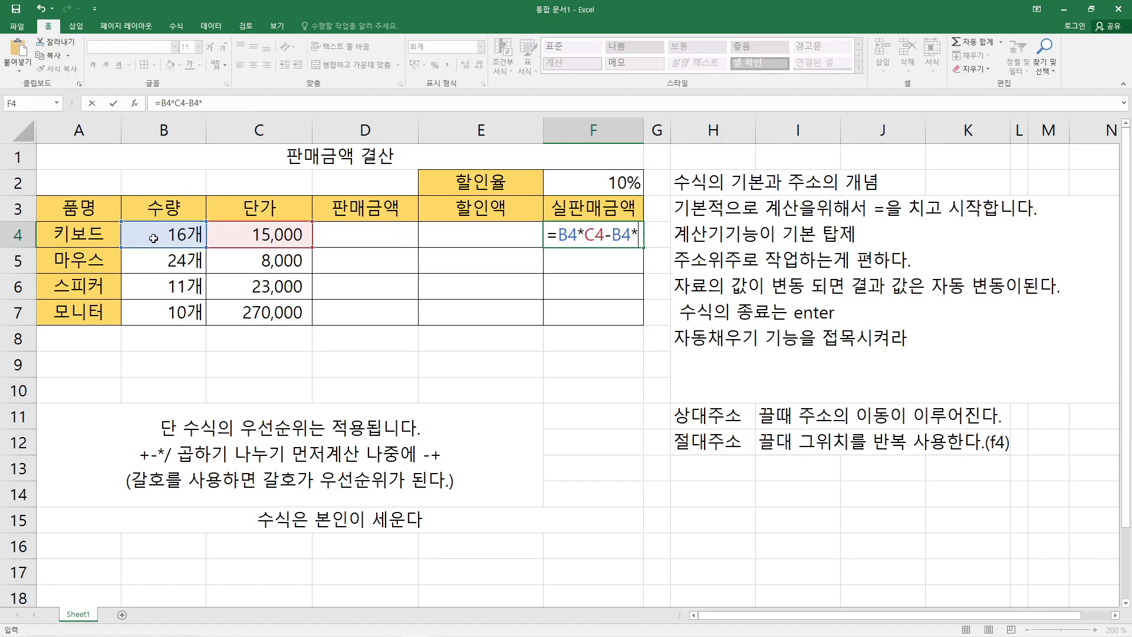
click(228, 240)
text(*)
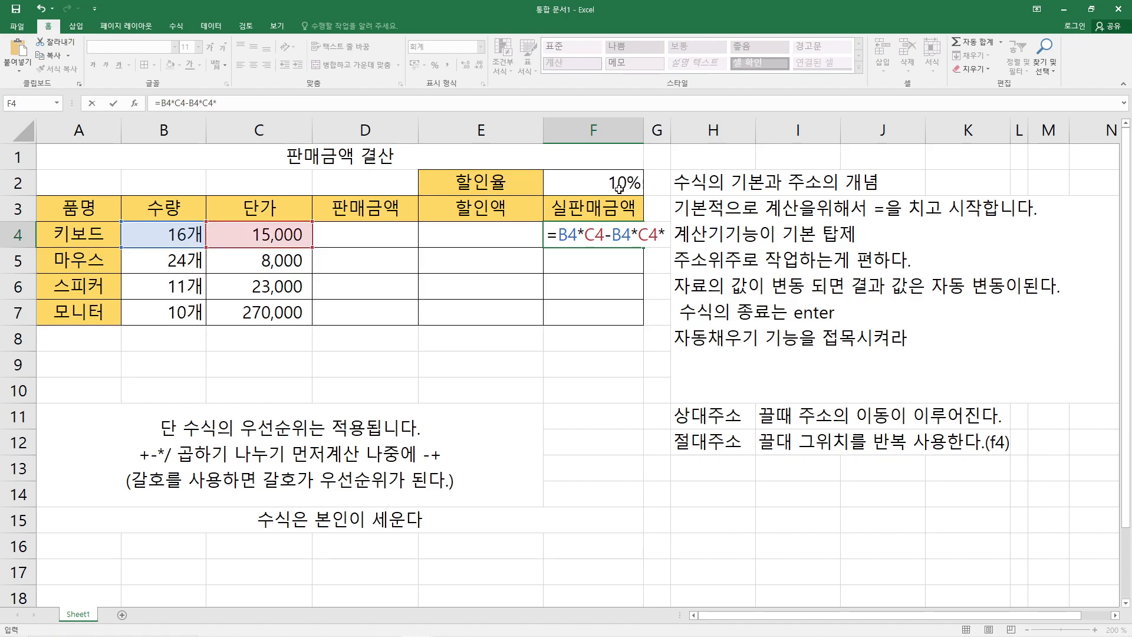
click(619, 190)
key(F4)
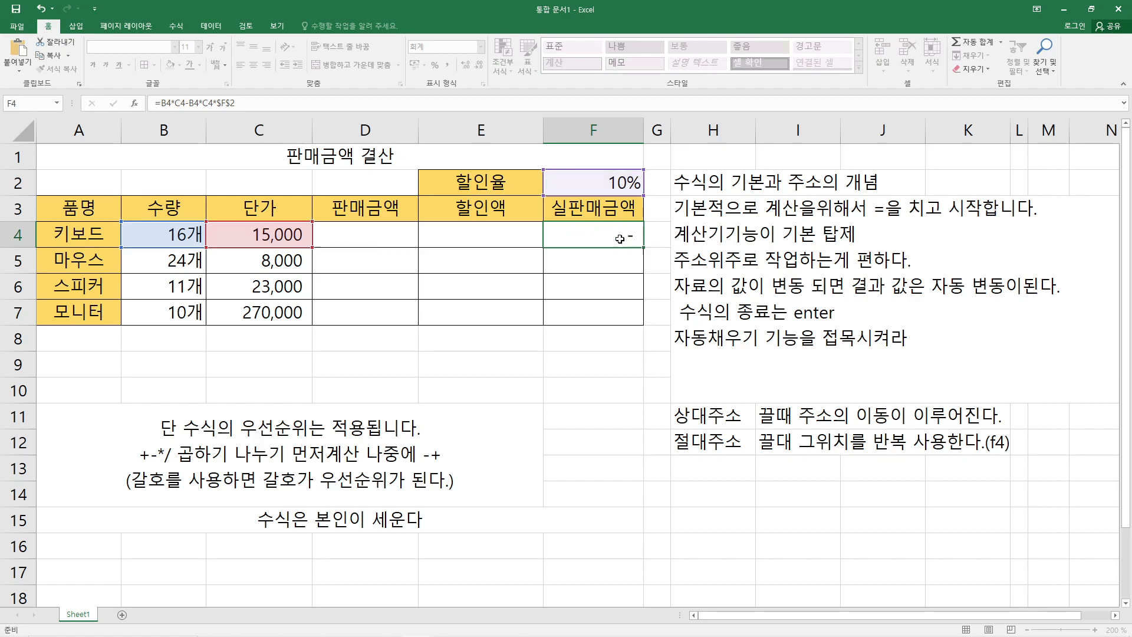
key(ctrl+Return)
drag(645, 246, 643, 321)
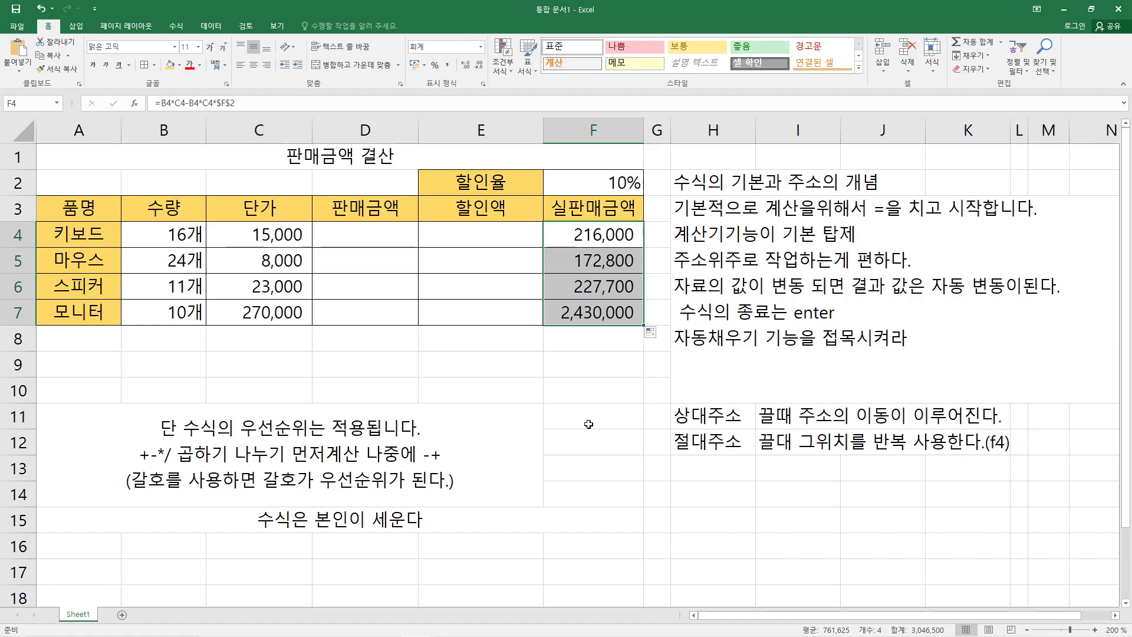
Clear the actual sales formulas in F4:F7
drag(372, 246, 480, 318)
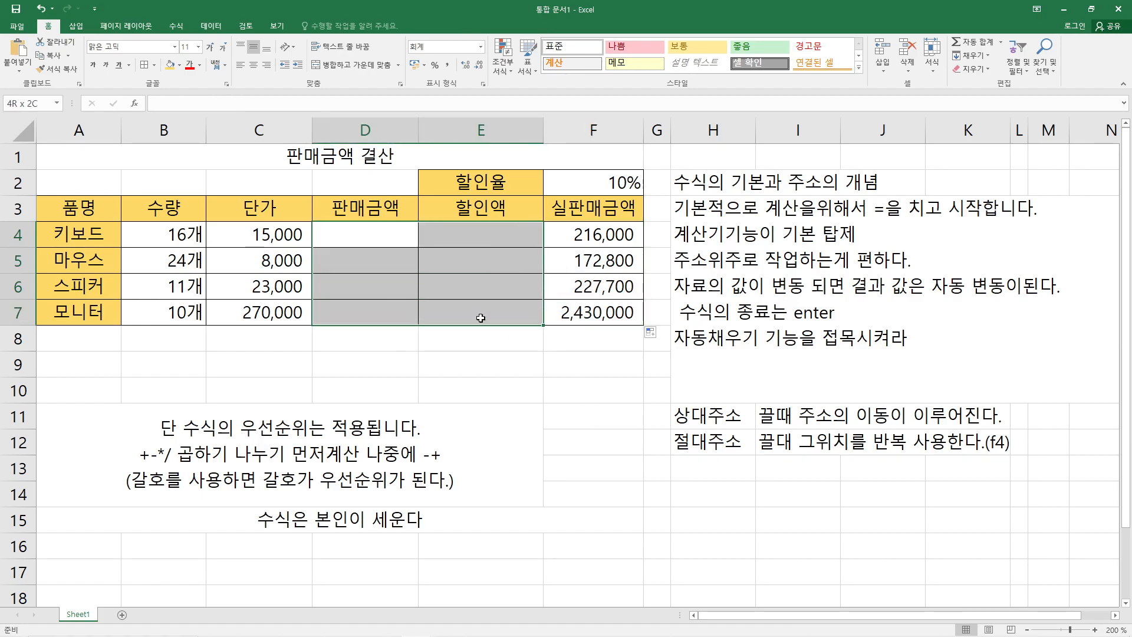
click(597, 236)
drag(597, 236, 596, 313)
click(463, 531)
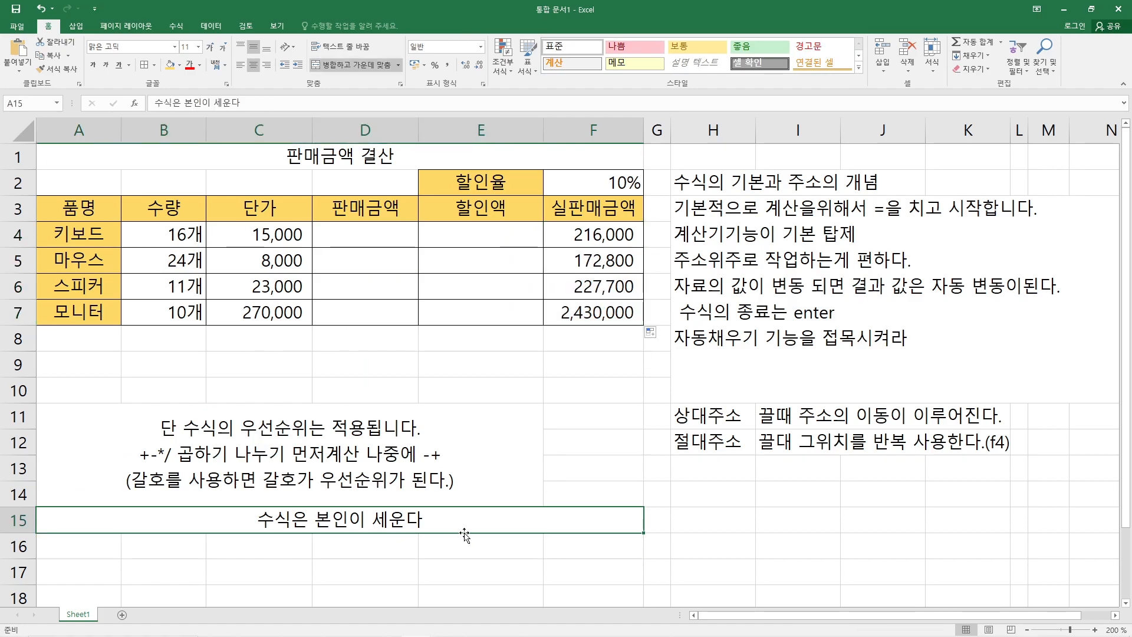
drag(597, 236, 599, 311)
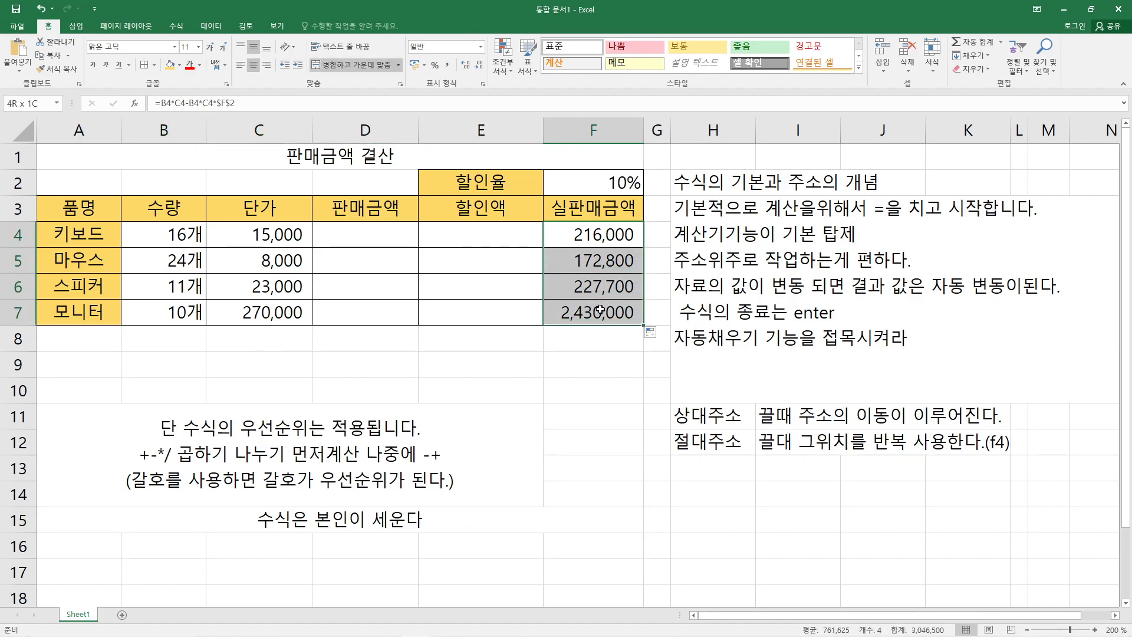
key(Delete)
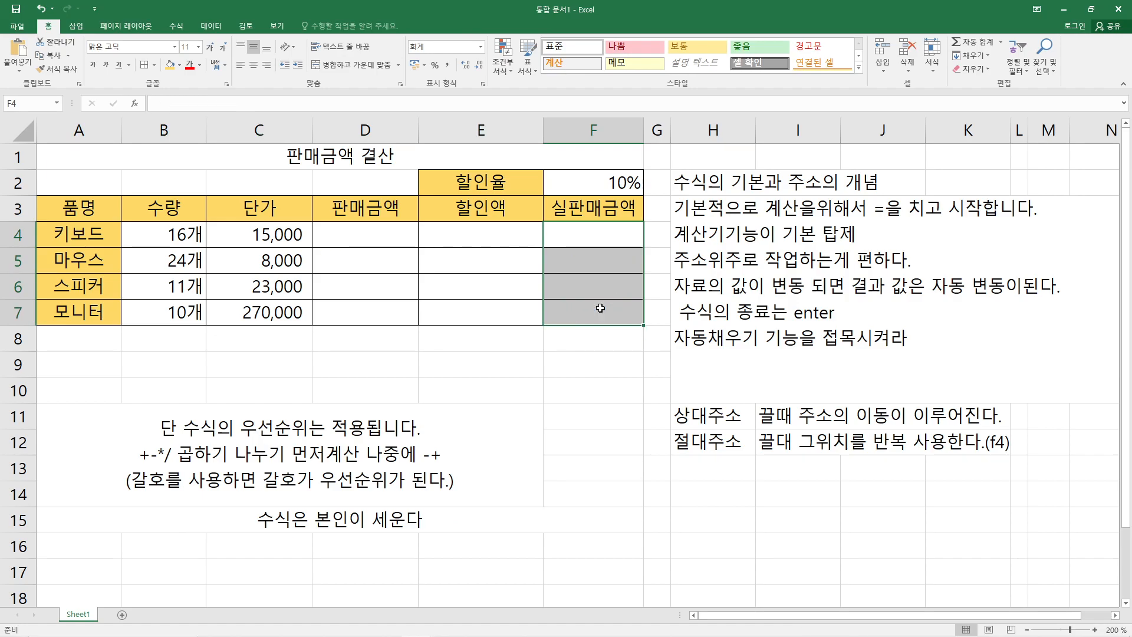
Rebuild =B4*C4-B4*C4*$F$2 in F4, using an absolute address for the discount rate, and autofill it down to F7
click(588, 238)
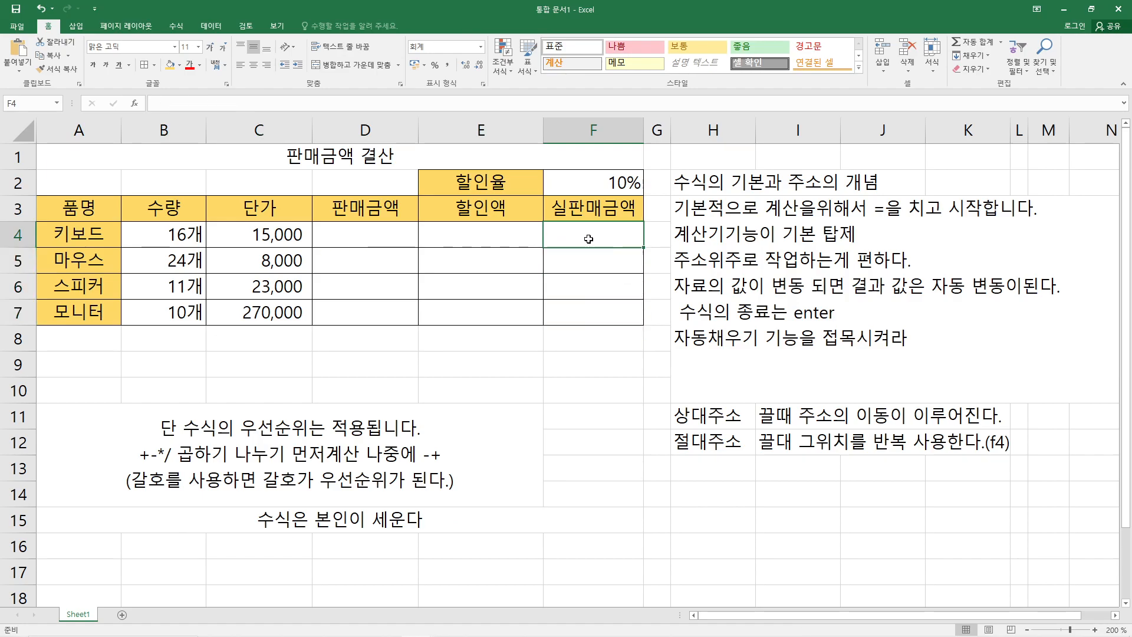
click(379, 243)
click(478, 240)
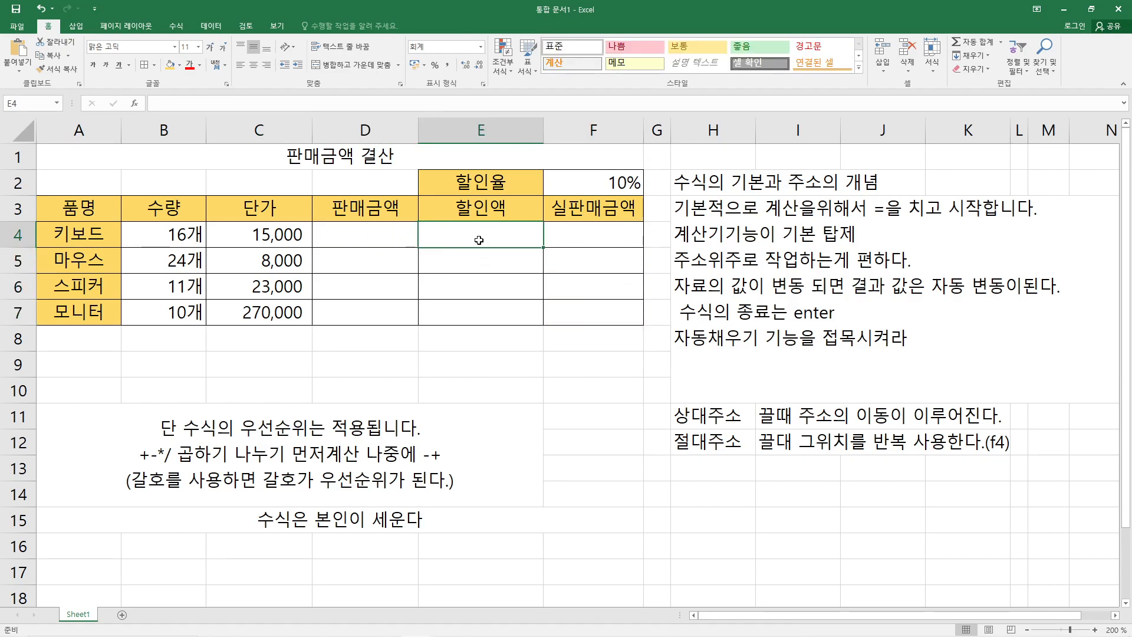
click(591, 238)
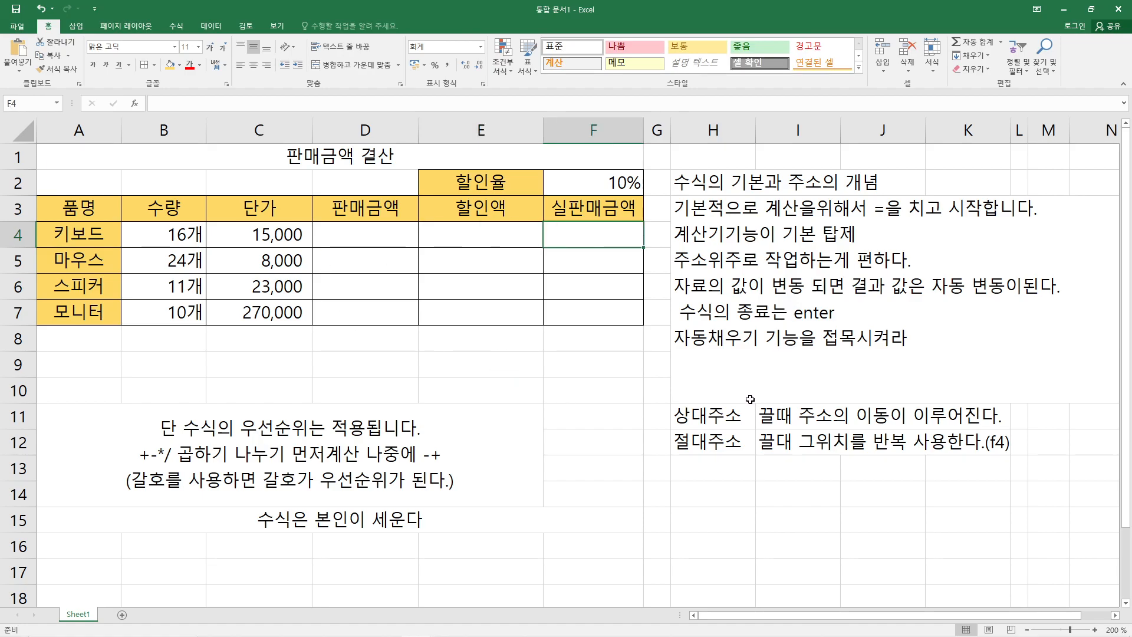
text(=)
click(185, 234)
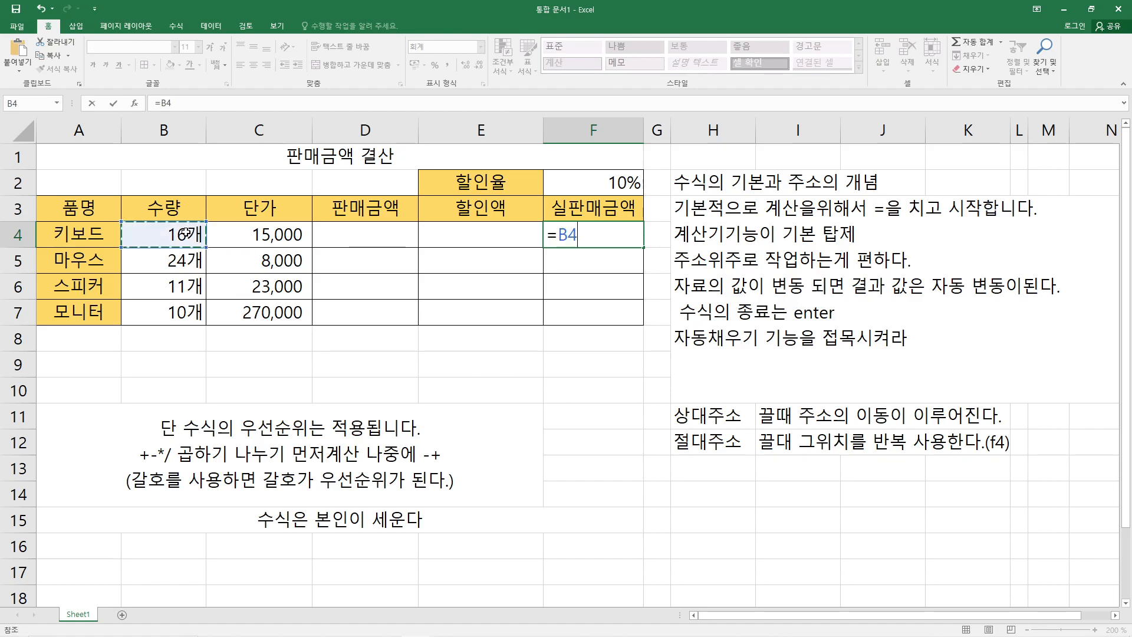
text(*)
click(250, 234)
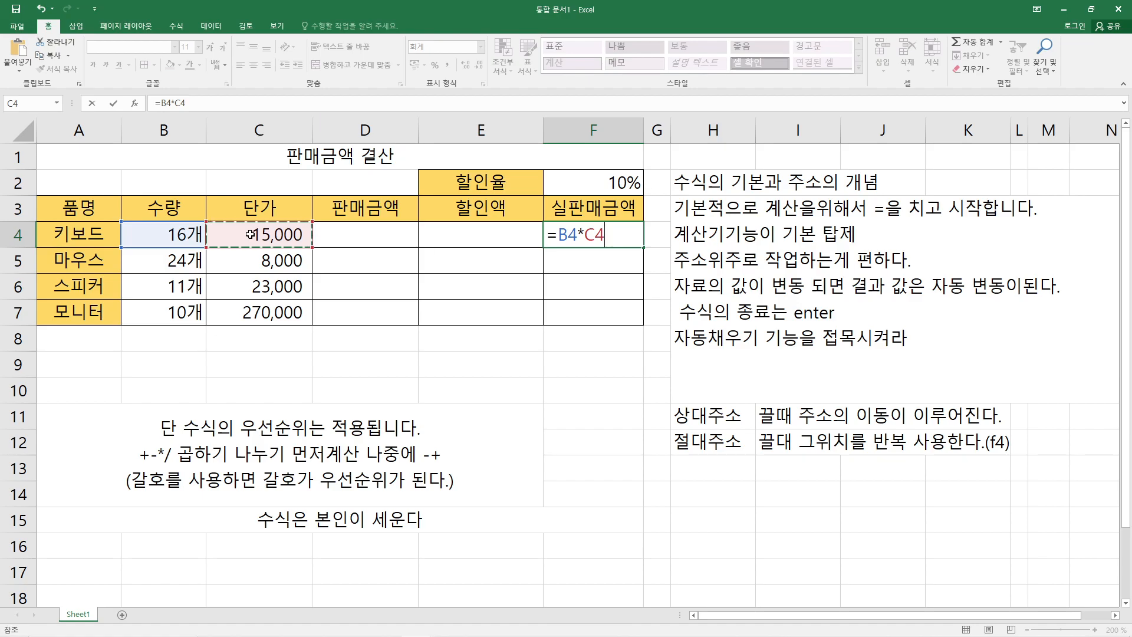
text(-)
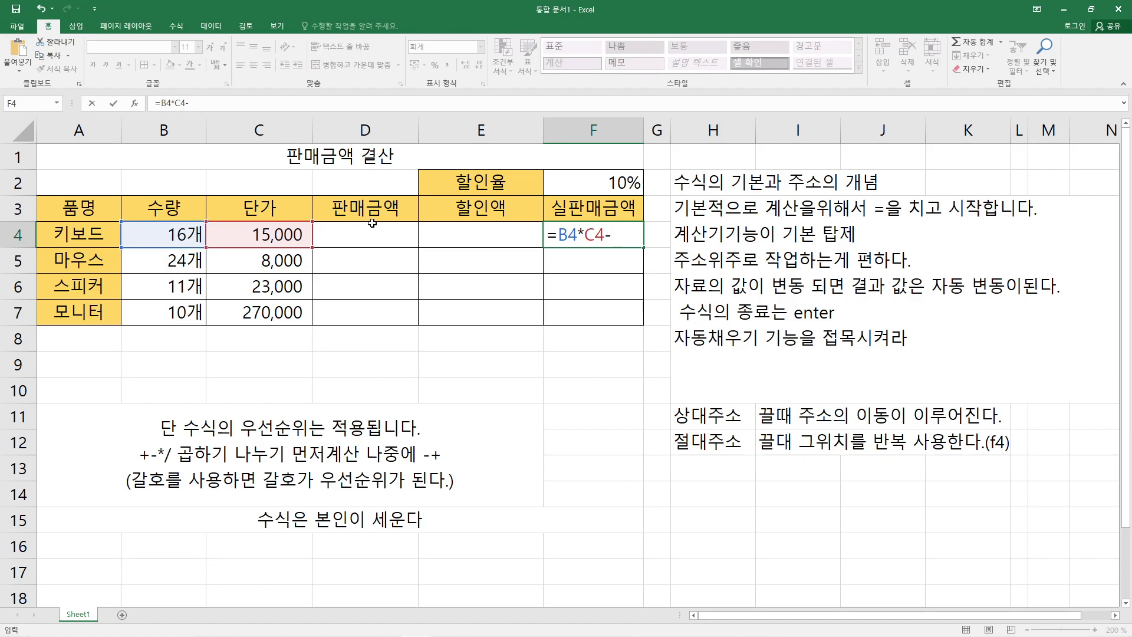
click(170, 235)
text(*)
click(243, 240)
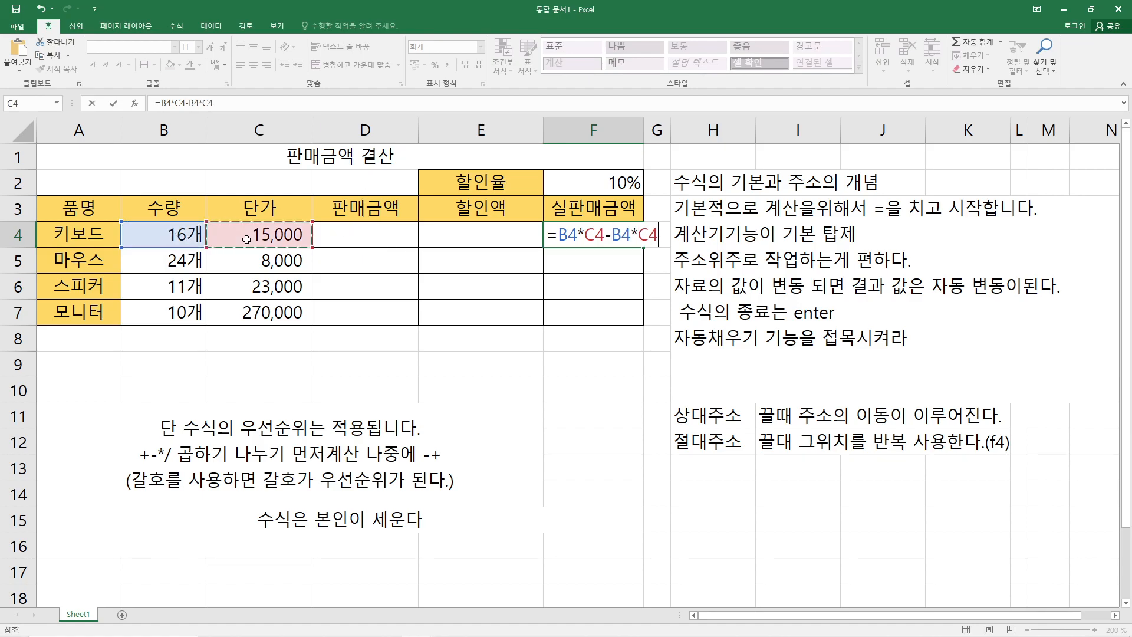
text(*)
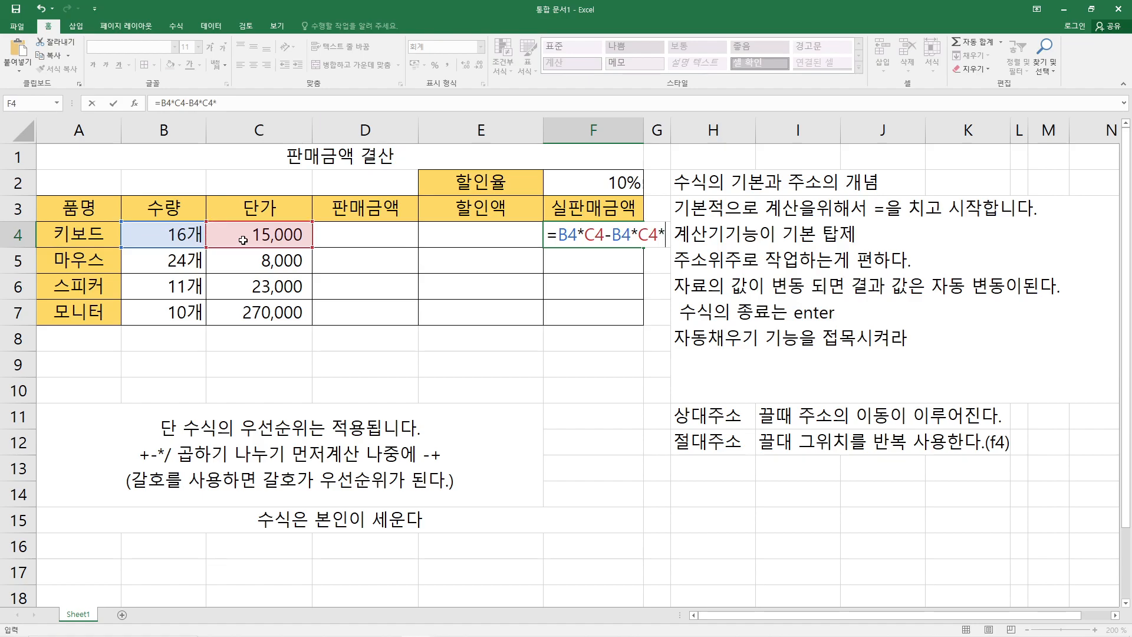
click(617, 183)
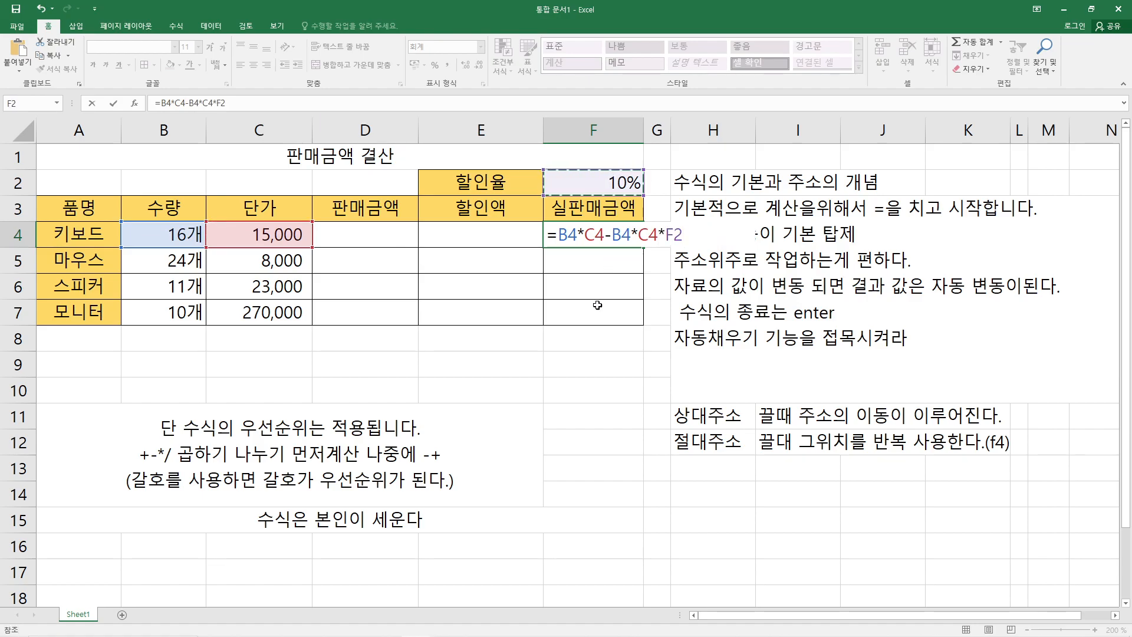
key(F4)
key(Return)
click(602, 235)
drag(643, 247, 633, 316)
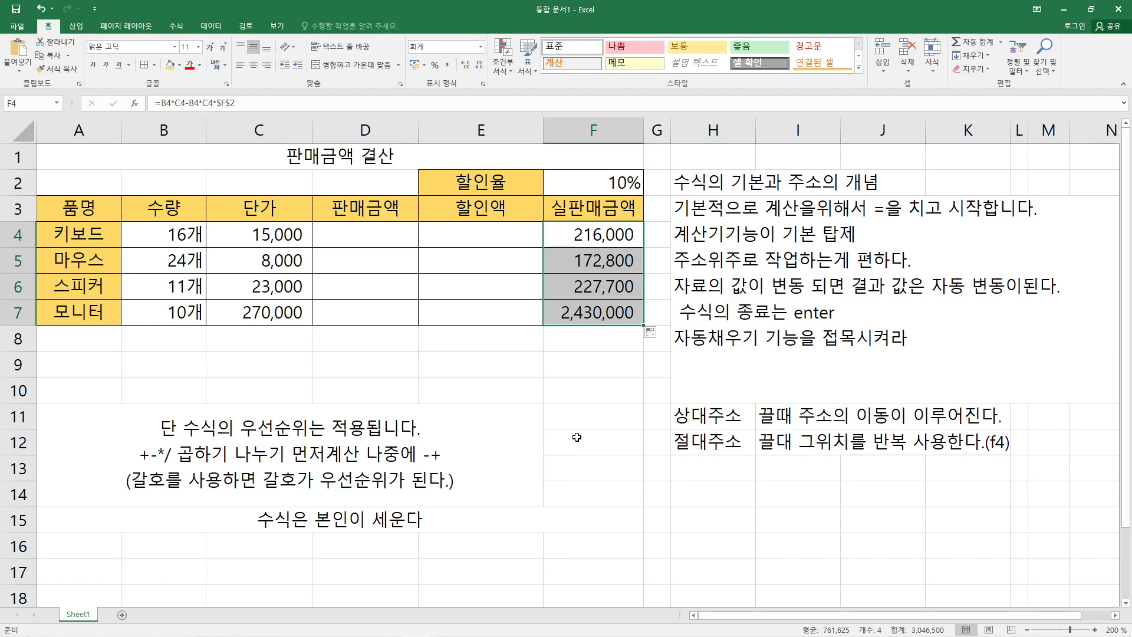
Add the second line "같은 주소를 2번이상 사용해되 된다. (논리적개념이 올바르다면)" to the note in merged cell A15
double_click(472, 518)
key(Escape)
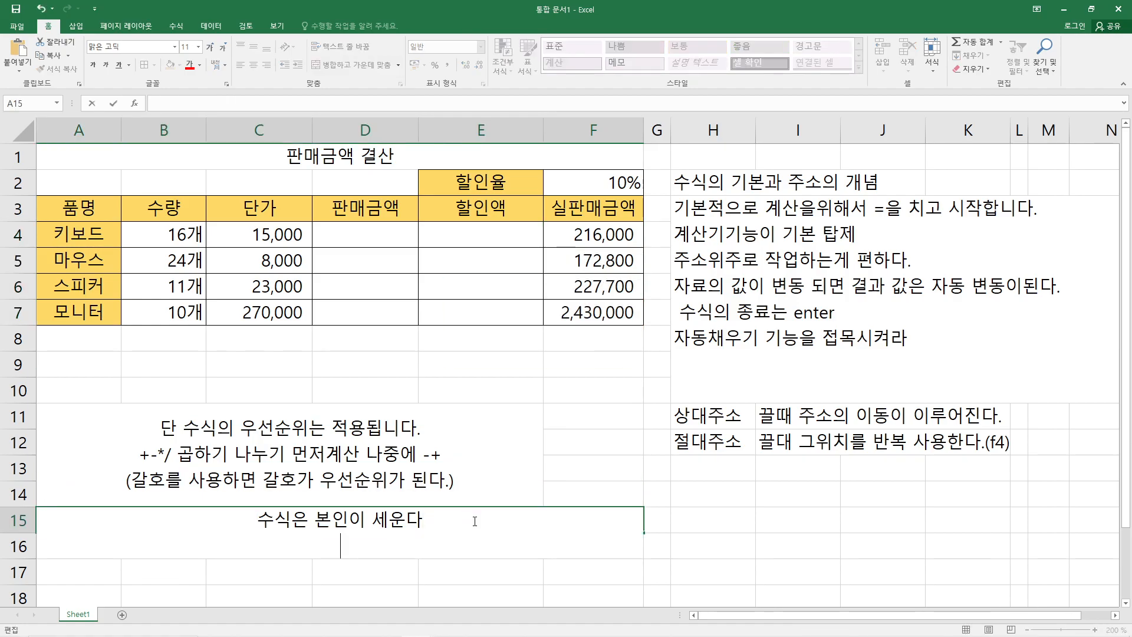
text(같은 주소르를 2번이상 )
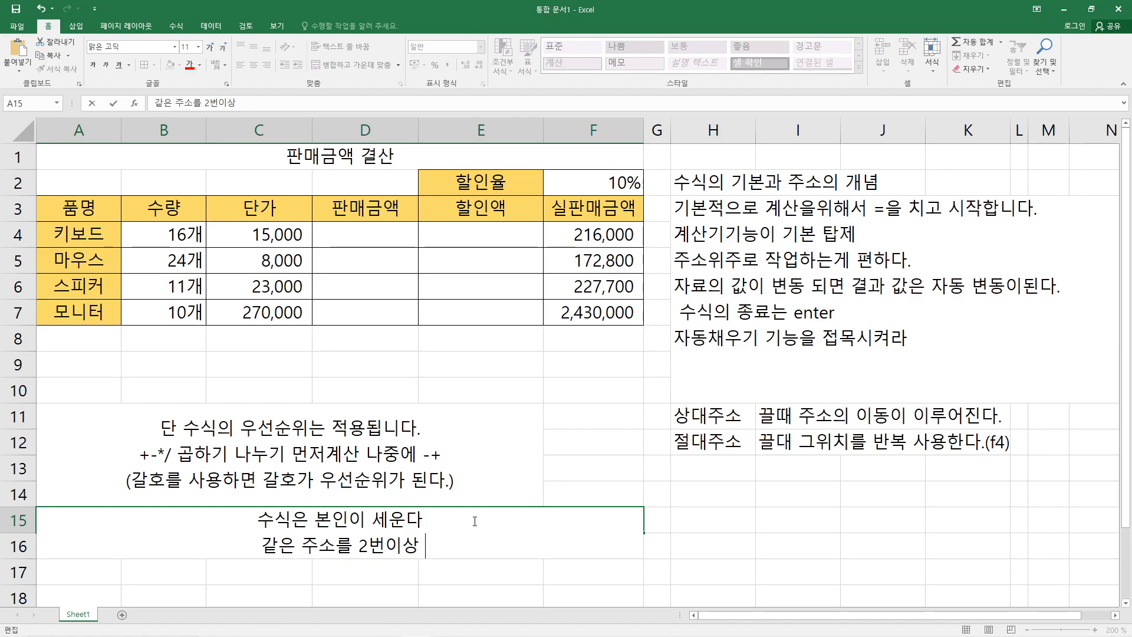
text(사용해되 된다. )
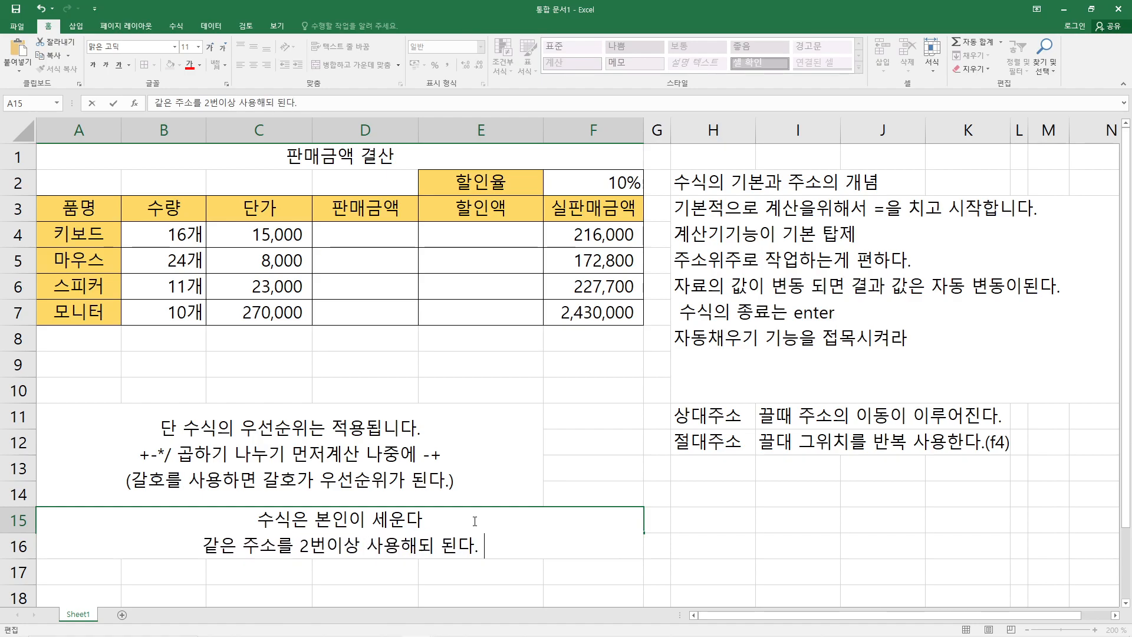
text((논ㄹ)
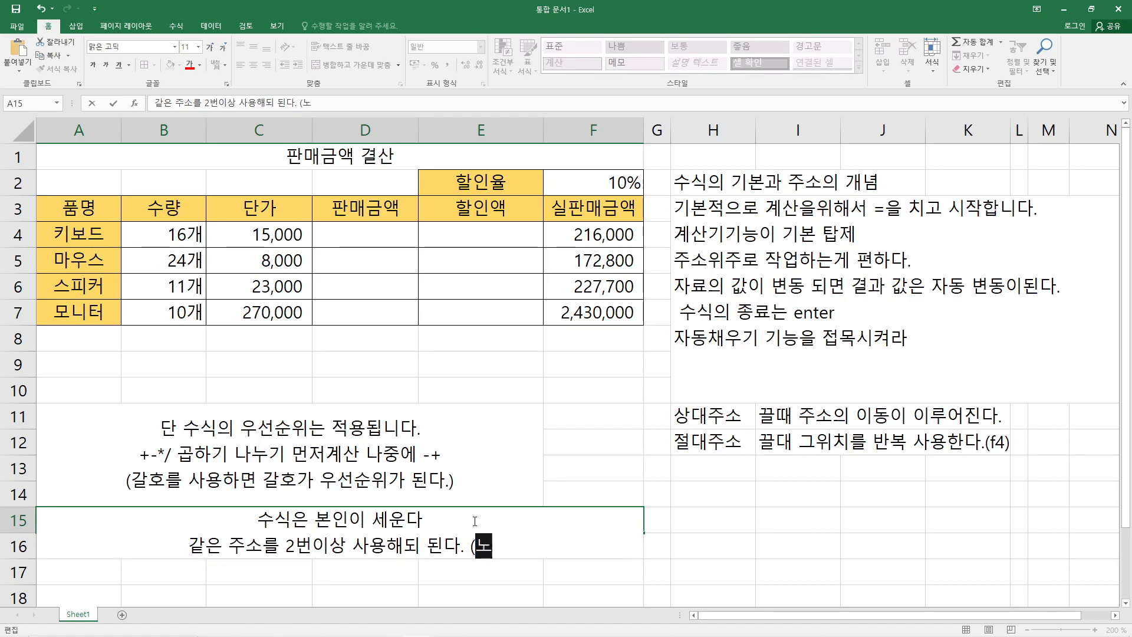
text(리적갬연 ㅇ)
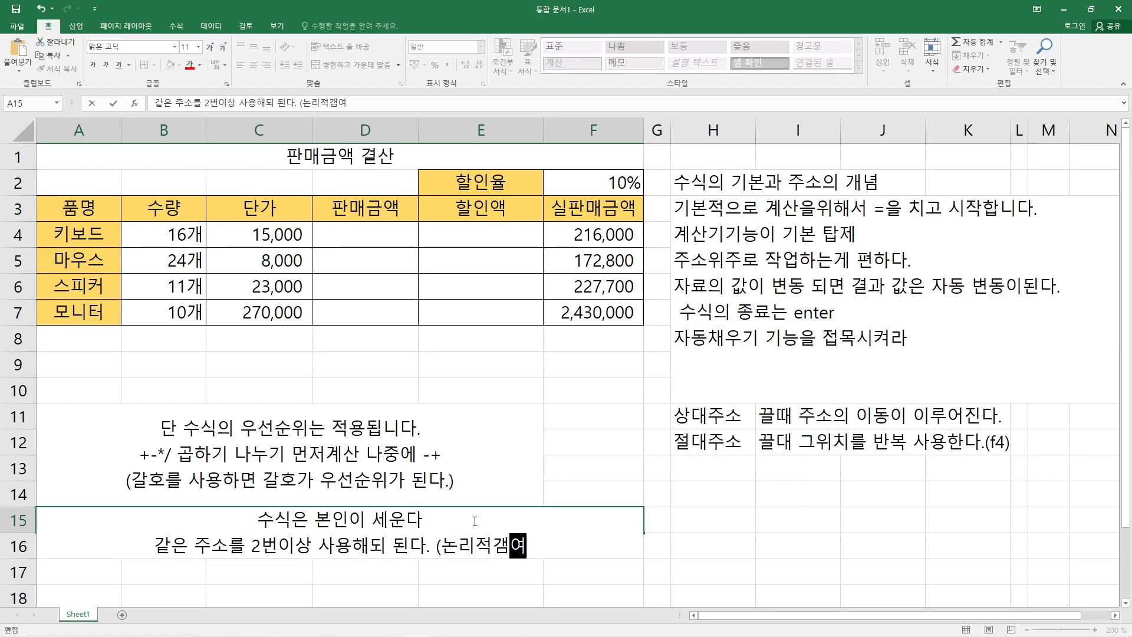
key(BackSpace)
key(BackSpace)
key(BackSpace)
text(ㄴ념이)
key(BackSpace)
key(BackSpace)
key(BackSpace)
key(BackSpace)
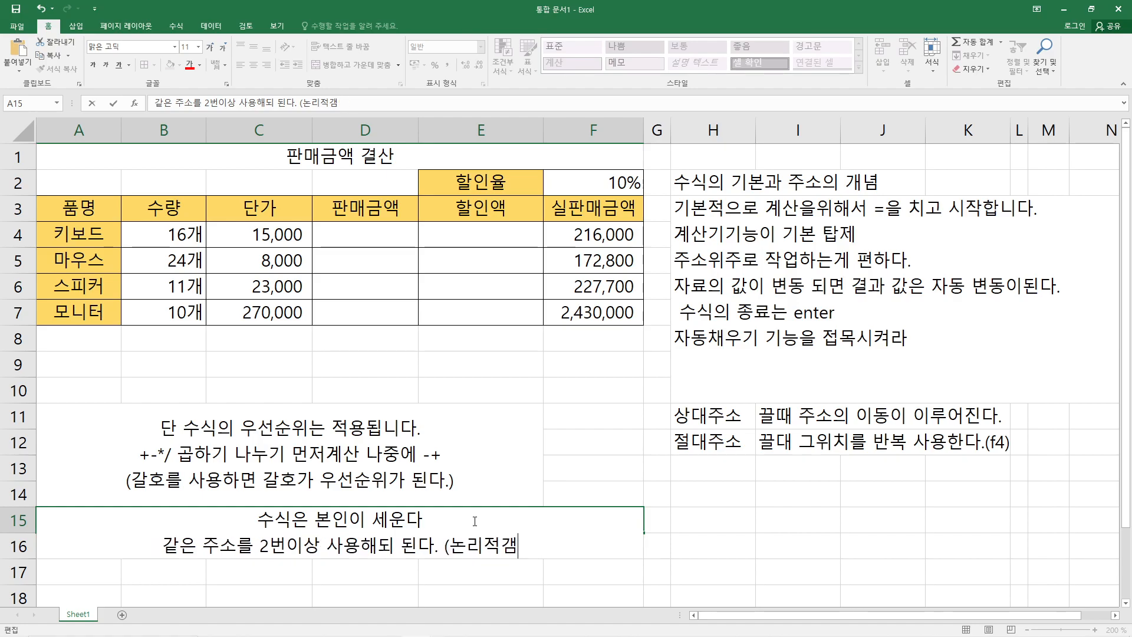
text(개념이 올)
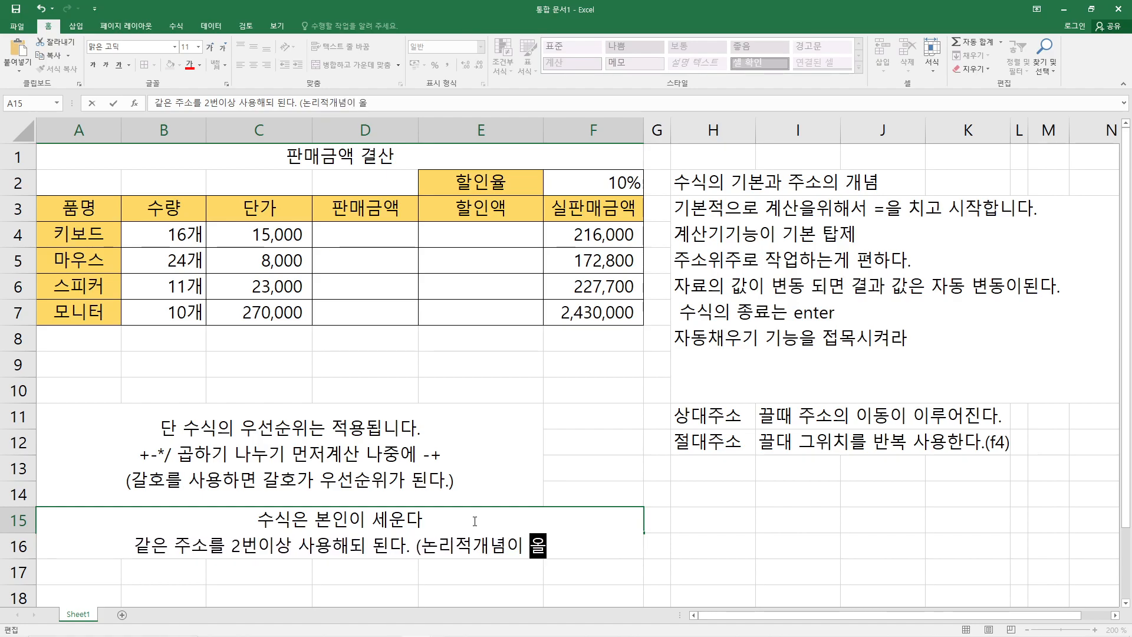
text(바르다면)
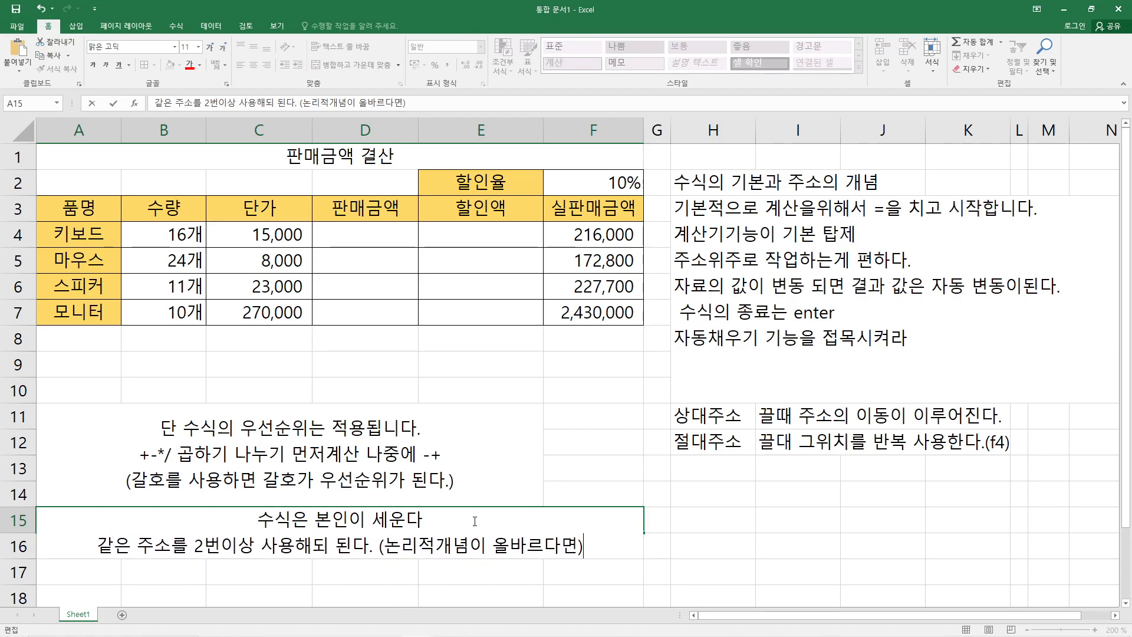
key(Return)
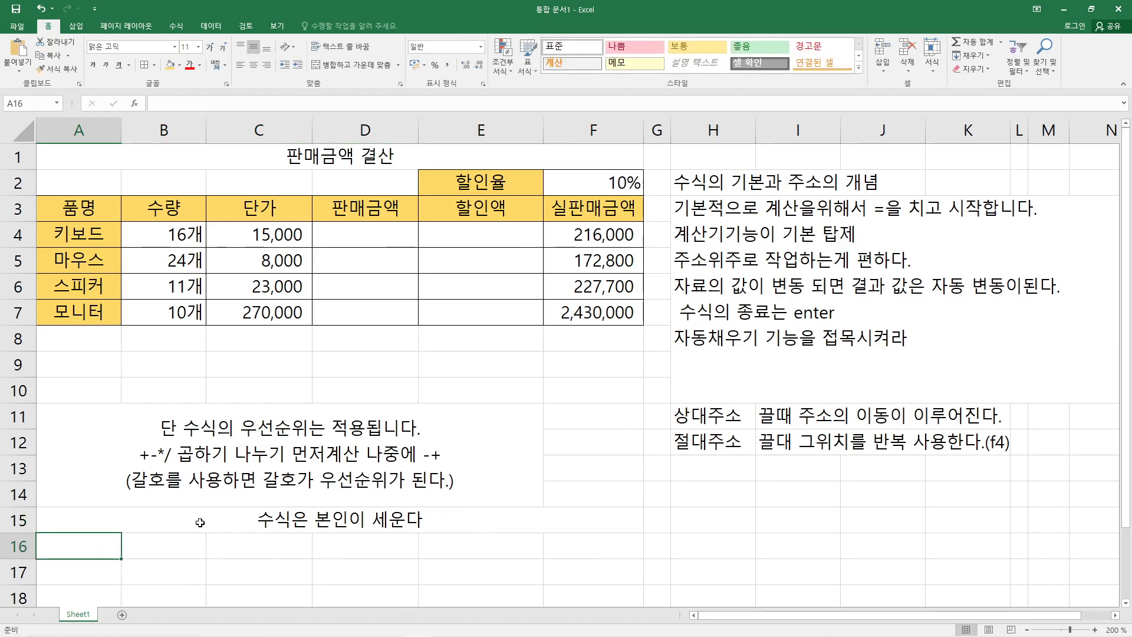
Extend the merged and centered note area to A15:F16 to fit both lines of the note
drag(200, 523, 201, 546)
click(335, 65)
click(335, 65)
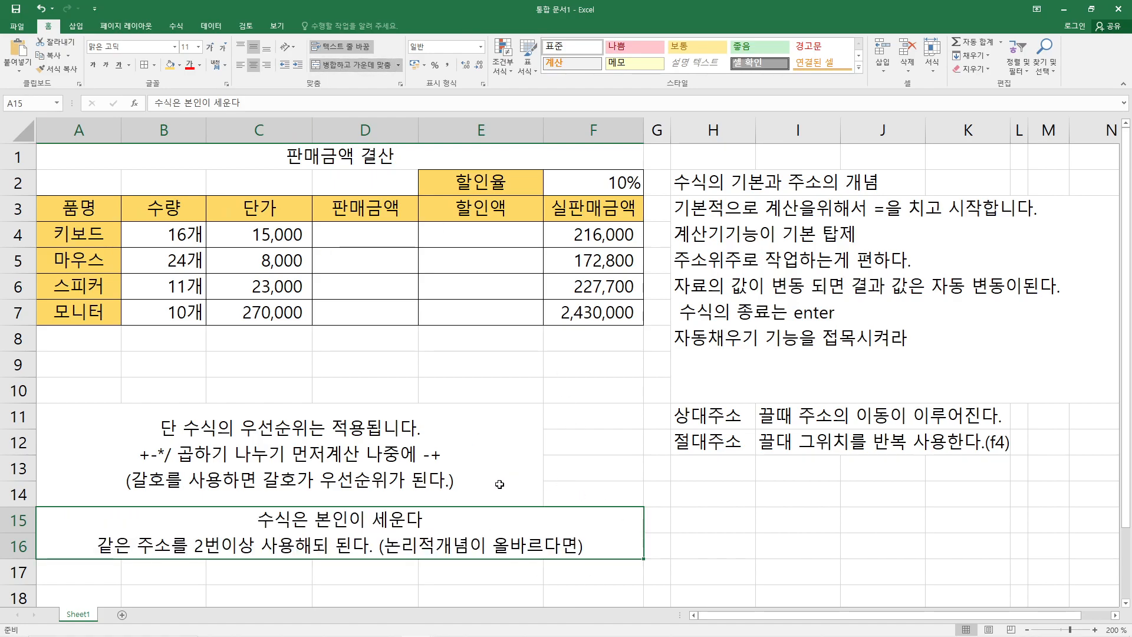
Clear the single-formula actual sales results in F4:F7
click(583, 241)
drag(584, 248, 608, 312)
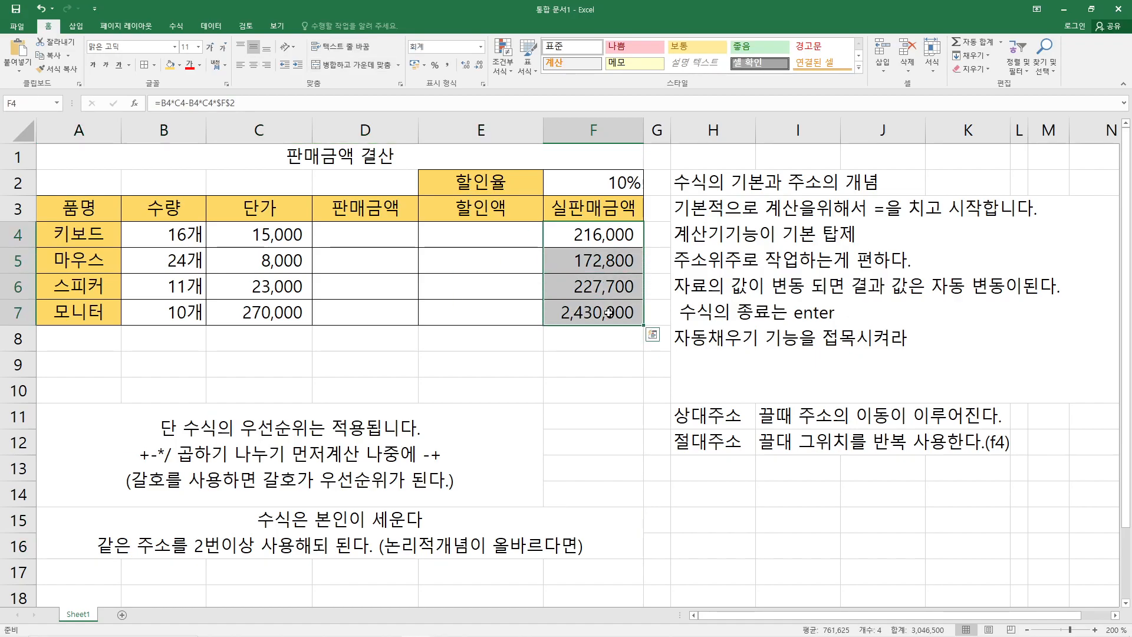
key(Delete)
Enter the text 16개 in cell B9 below the sales table
drag(91, 359, 569, 392)
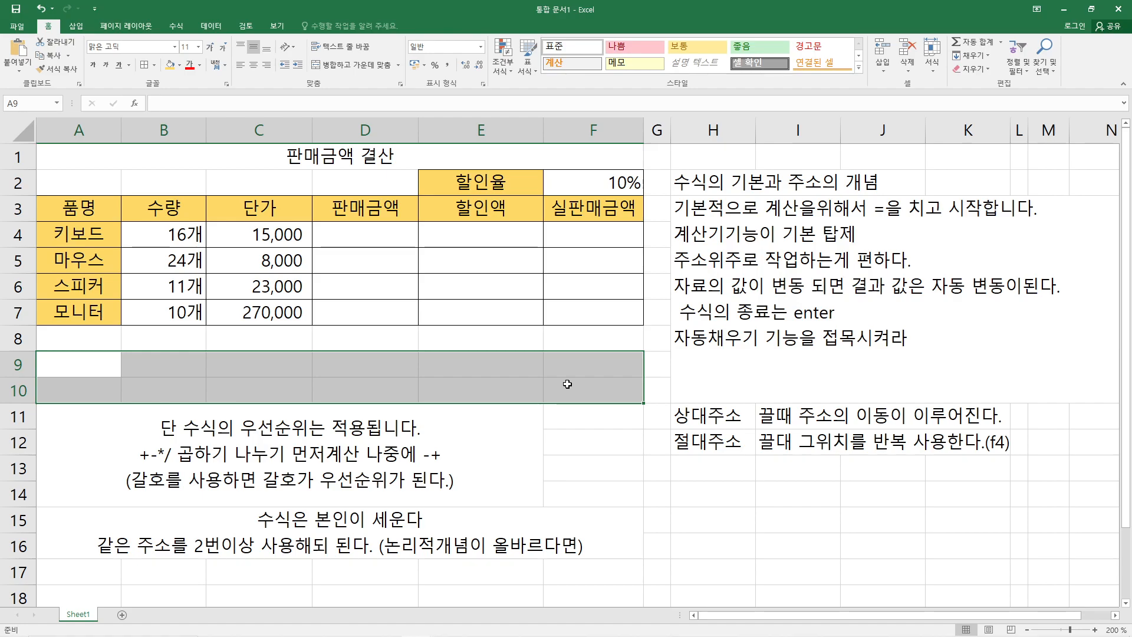
click(179, 357)
text(16개)
key(Return)
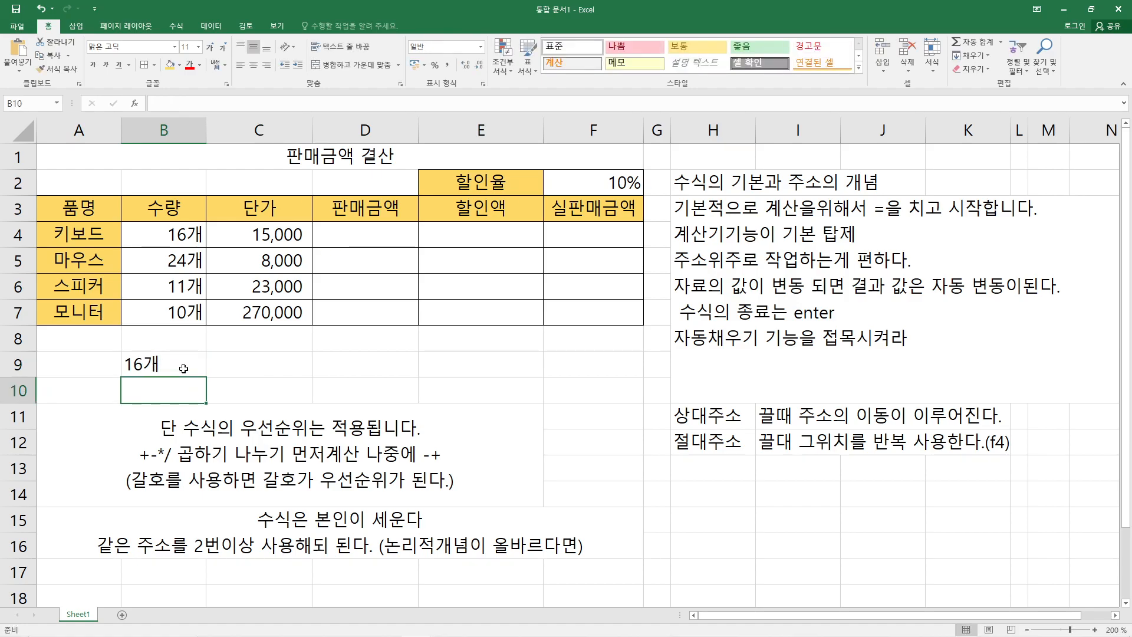
Right-align the text quantity in B9 and enter the unit price 15,000 beside it in C9
click(165, 369)
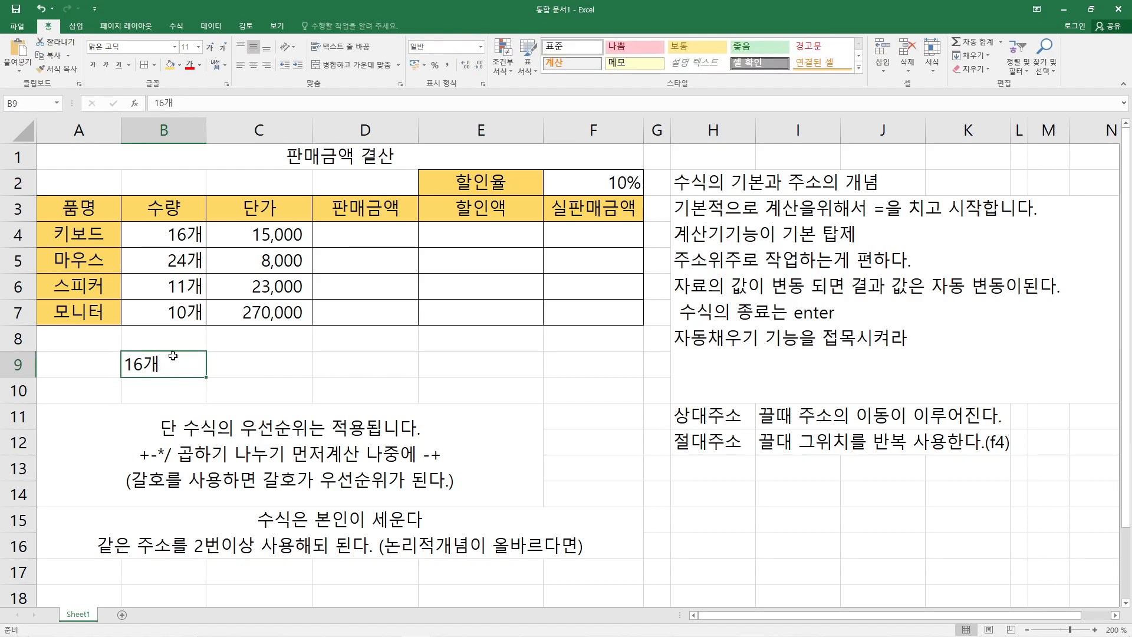
click(268, 66)
click(175, 235)
click(177, 364)
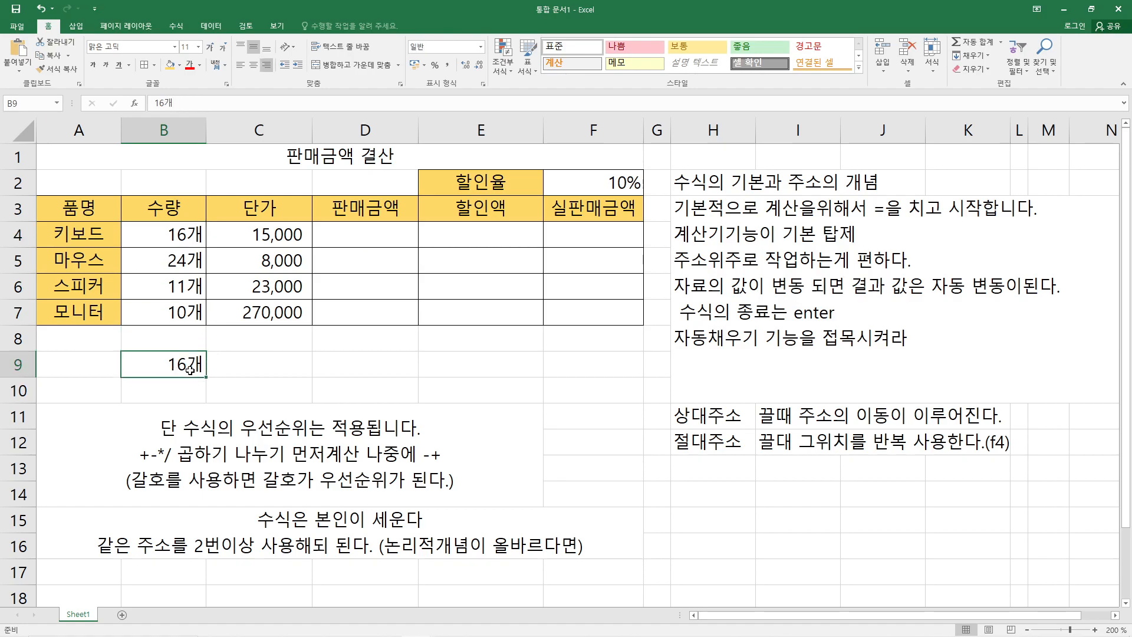
click(242, 369)
text(15,000)
key(Return)
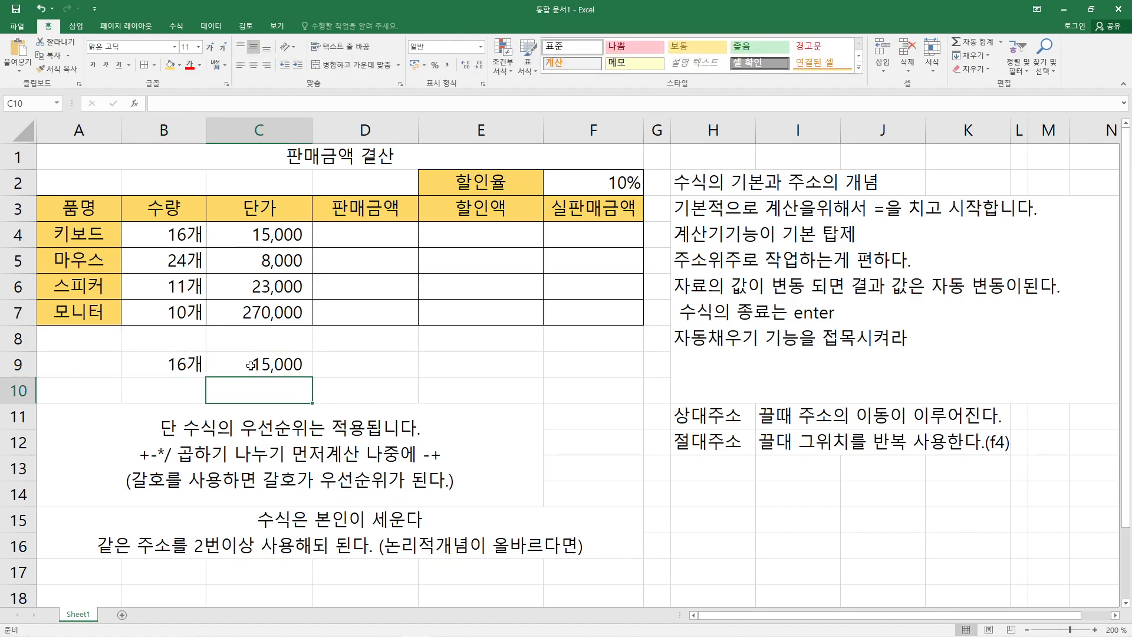
Inspect the custom number format applied to quantities B4:B7 and compare it with the typed quantity in B9
click(187, 243)
click(195, 364)
click(229, 363)
click(161, 237)
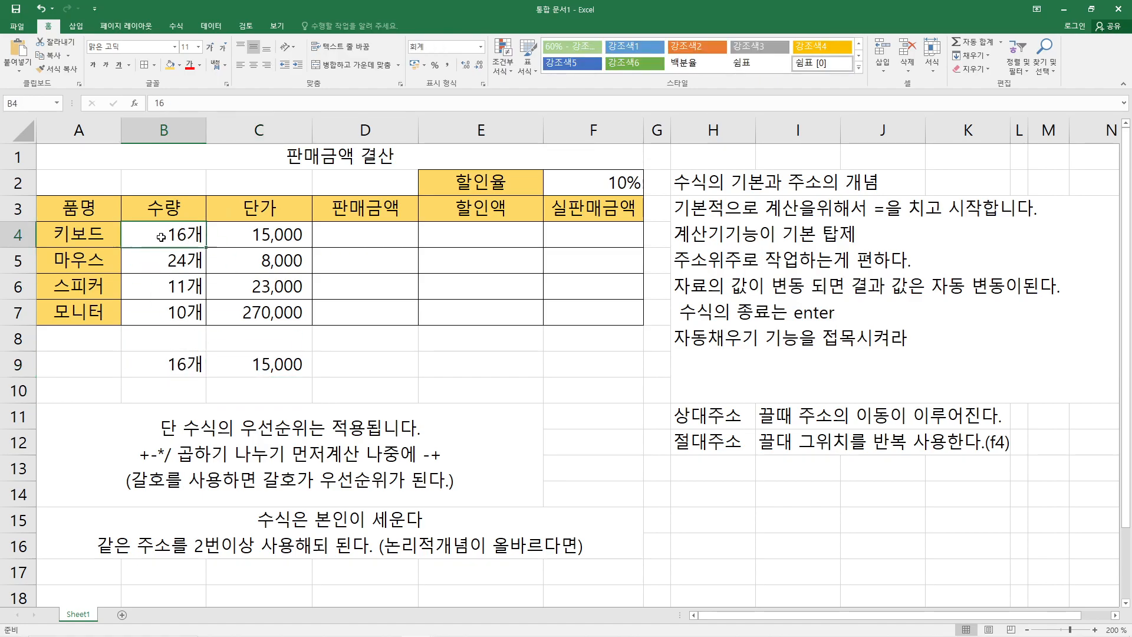
drag(177, 239, 179, 306)
key(ctrl+1)
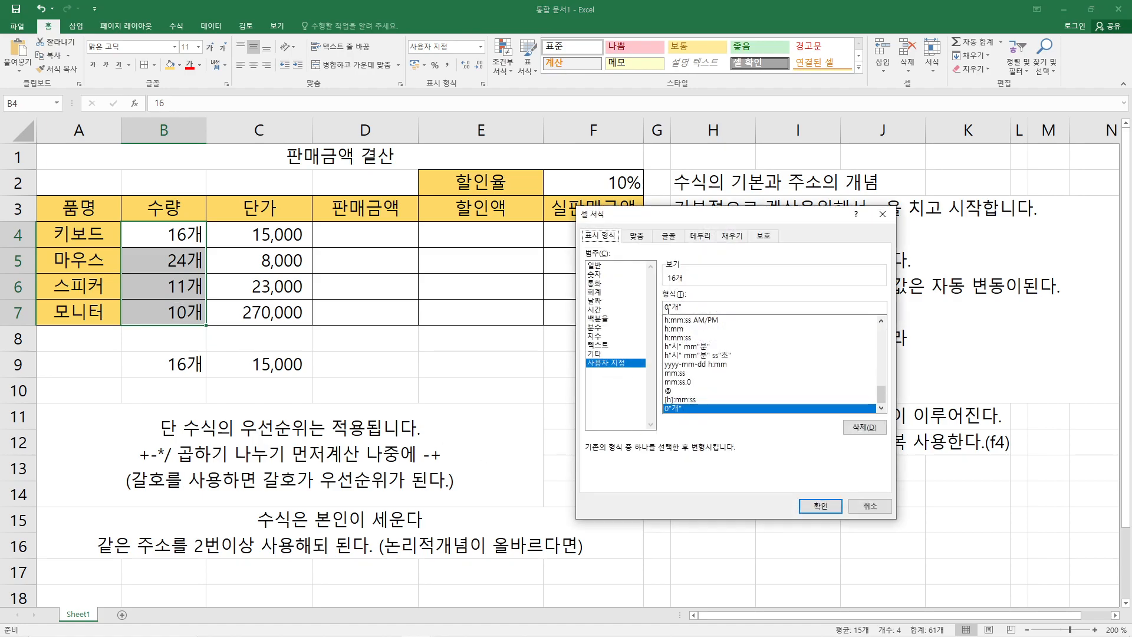
click(820, 505)
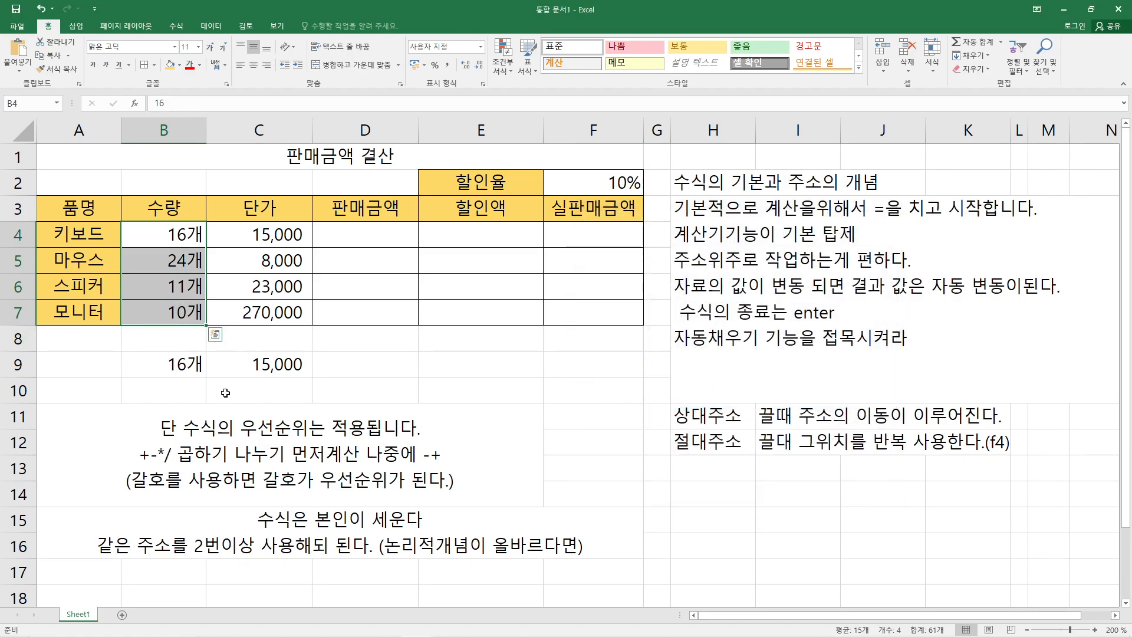
click(170, 365)
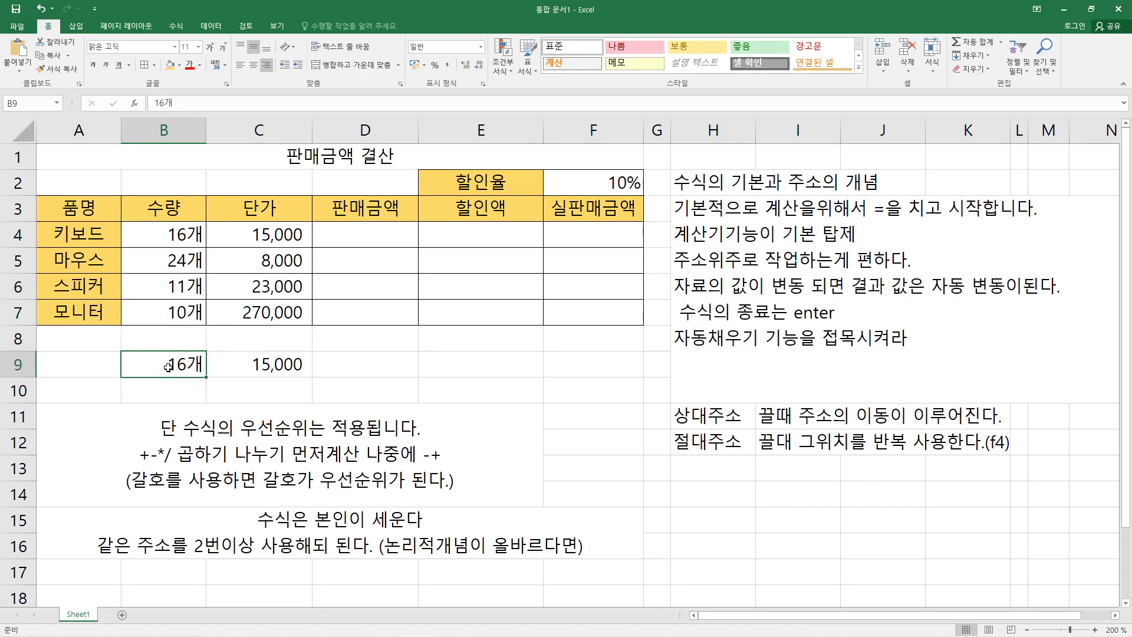
Calculate the keyboard's sales amount in D4 with the formula =B4*C4
click(343, 236)
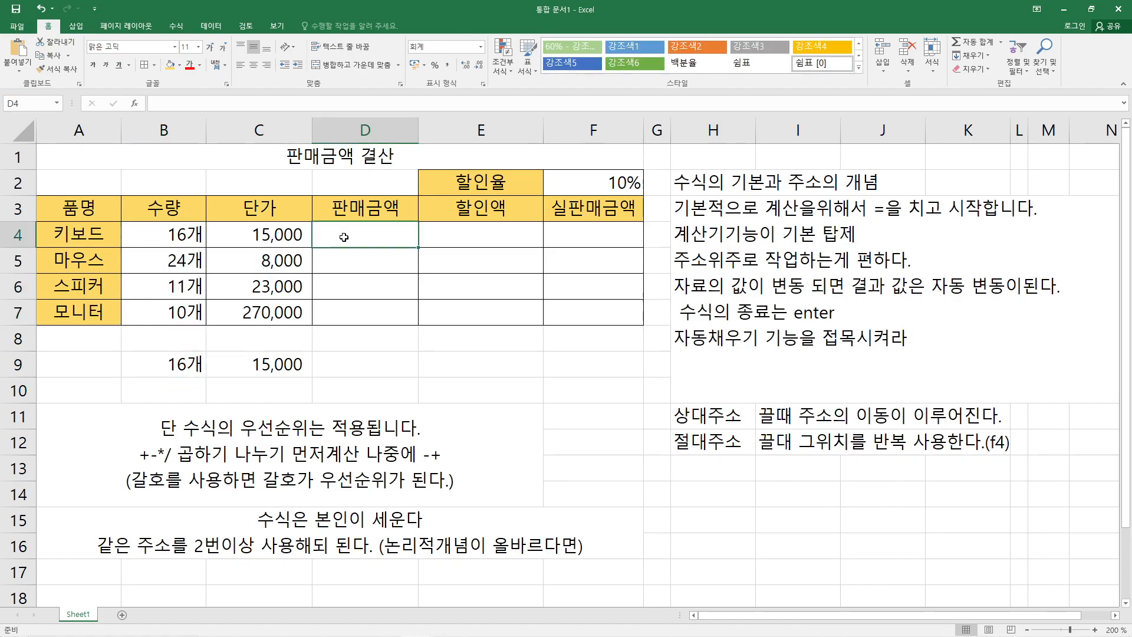
text(=)
click(187, 235)
text(*)
click(248, 228)
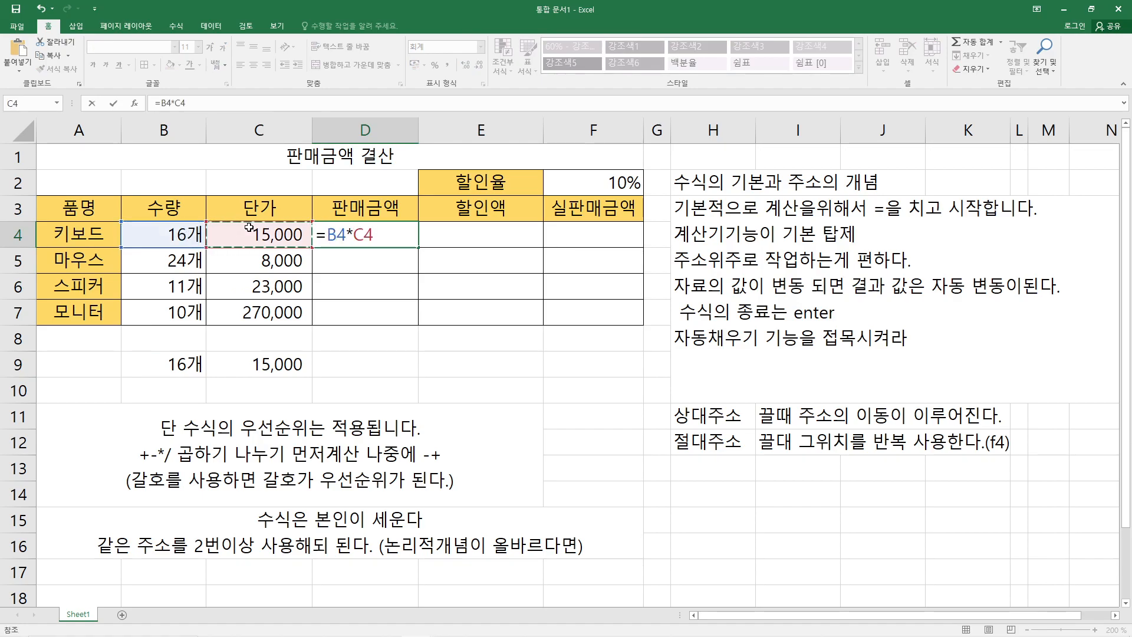
key(Return)
Enter the formula =B9*C9 in D9 to multiply the typed-unit quantity by its unit price
click(354, 368)
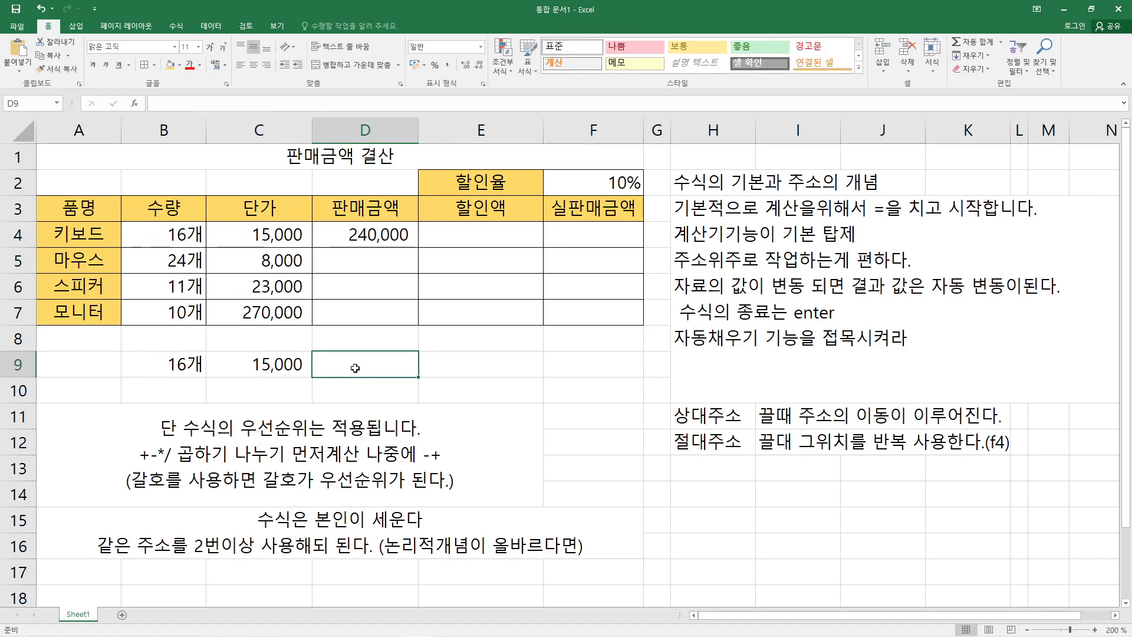
text(=)
click(166, 362)
text(*)
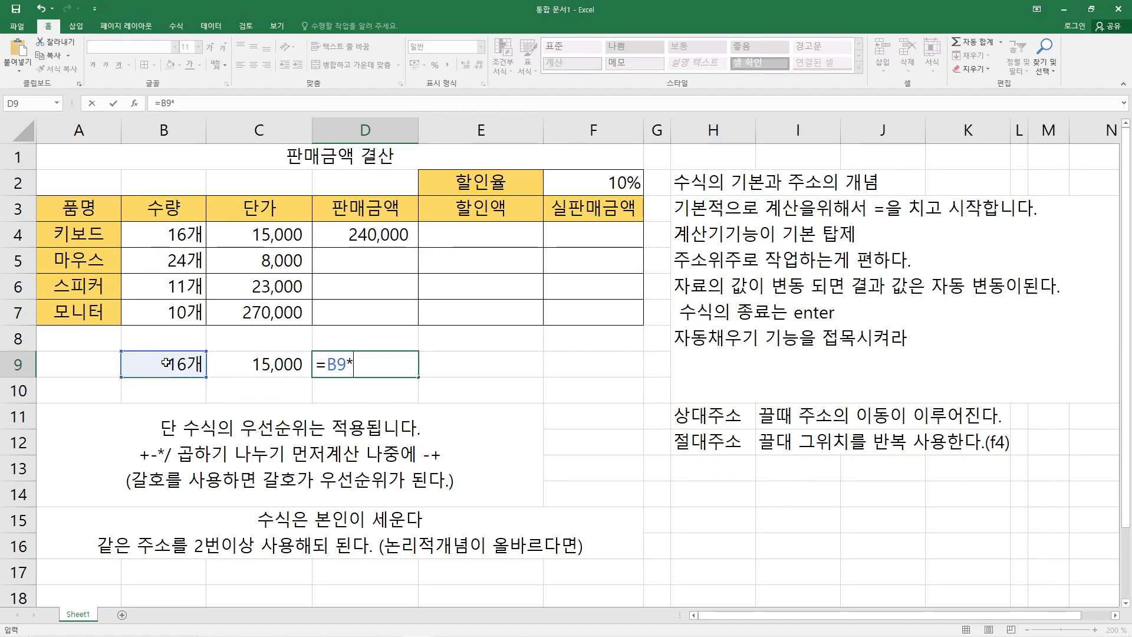
click(229, 363)
key(Return)
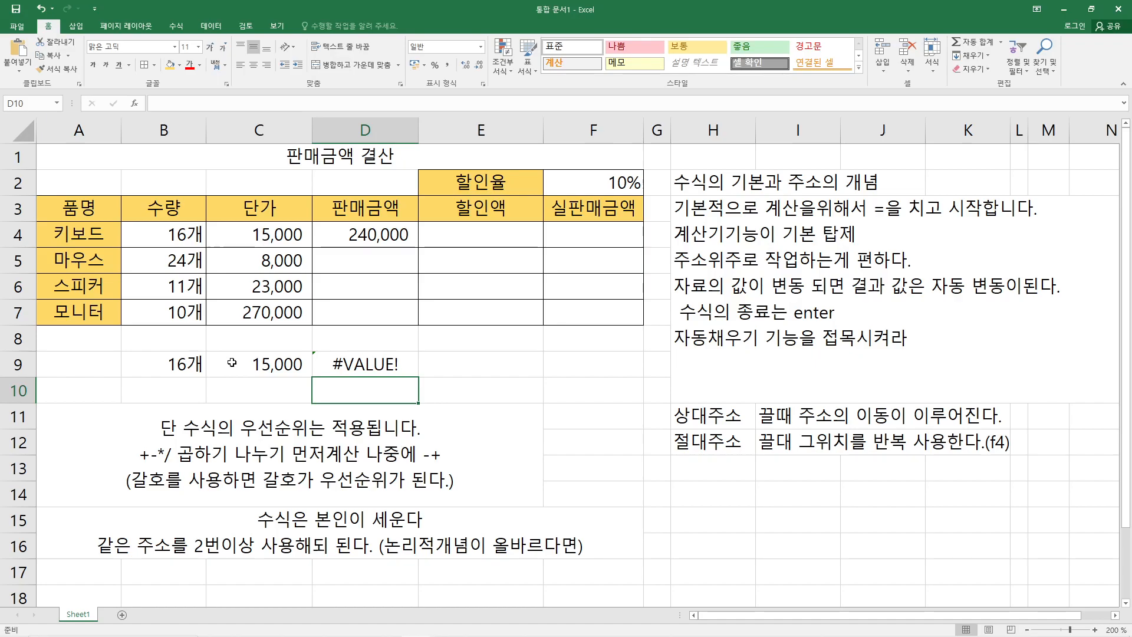
Compare the underlying contents of quantities B4 and B9 and of the formulas in D4 and D9
click(157, 234)
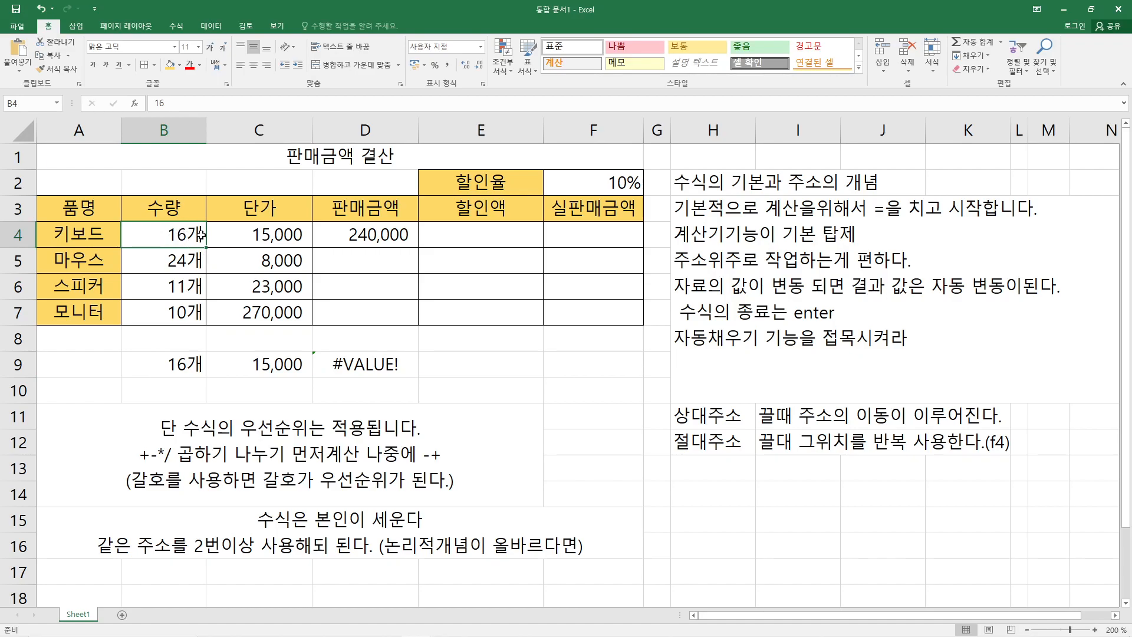
click(168, 366)
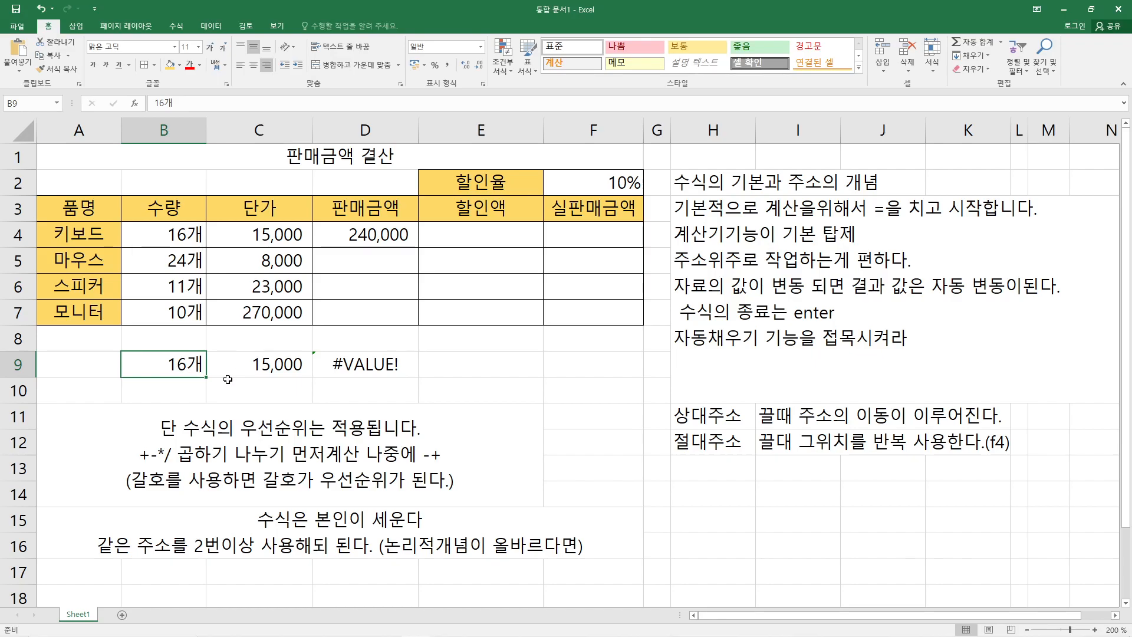
click(195, 234)
click(188, 362)
click(182, 234)
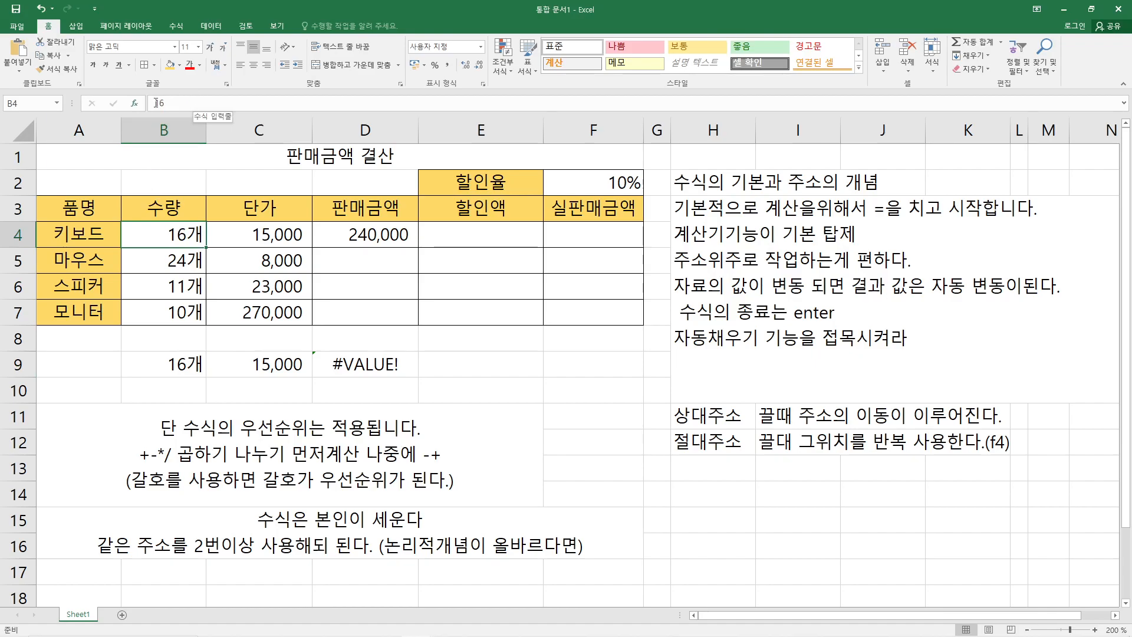
click(187, 363)
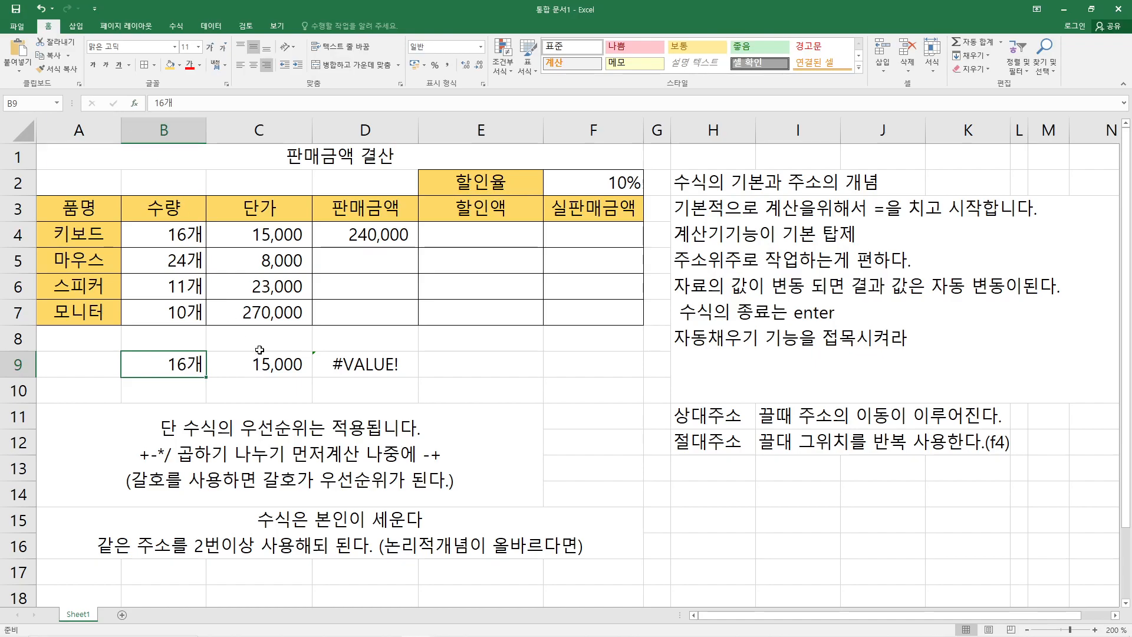
click(372, 240)
click(391, 364)
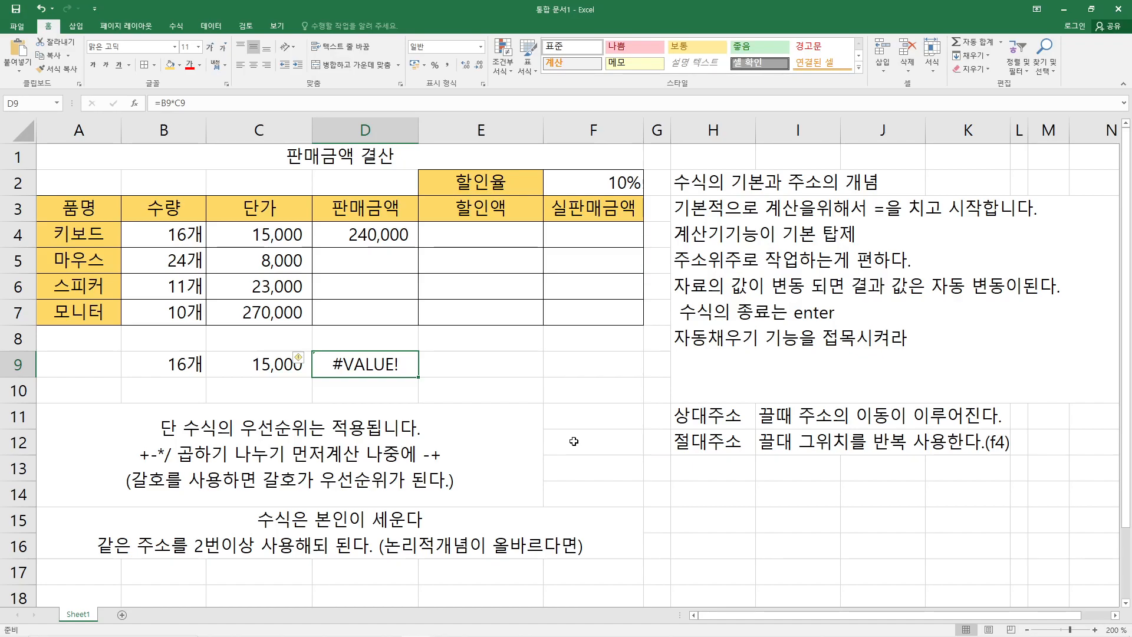
drag(698, 422, 698, 438)
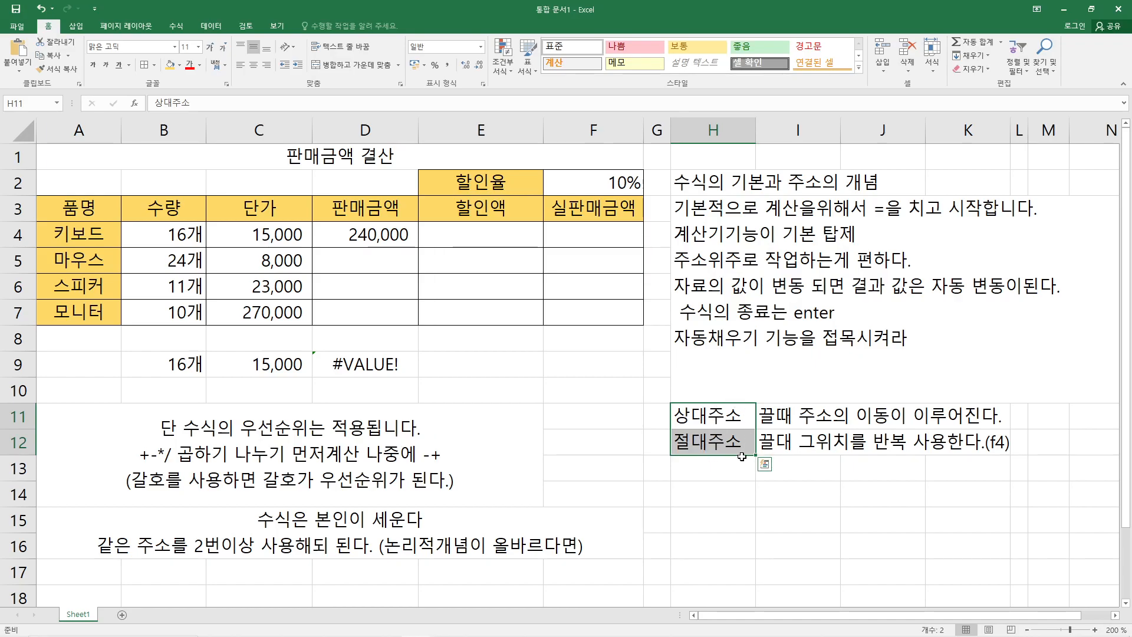
click(726, 490)
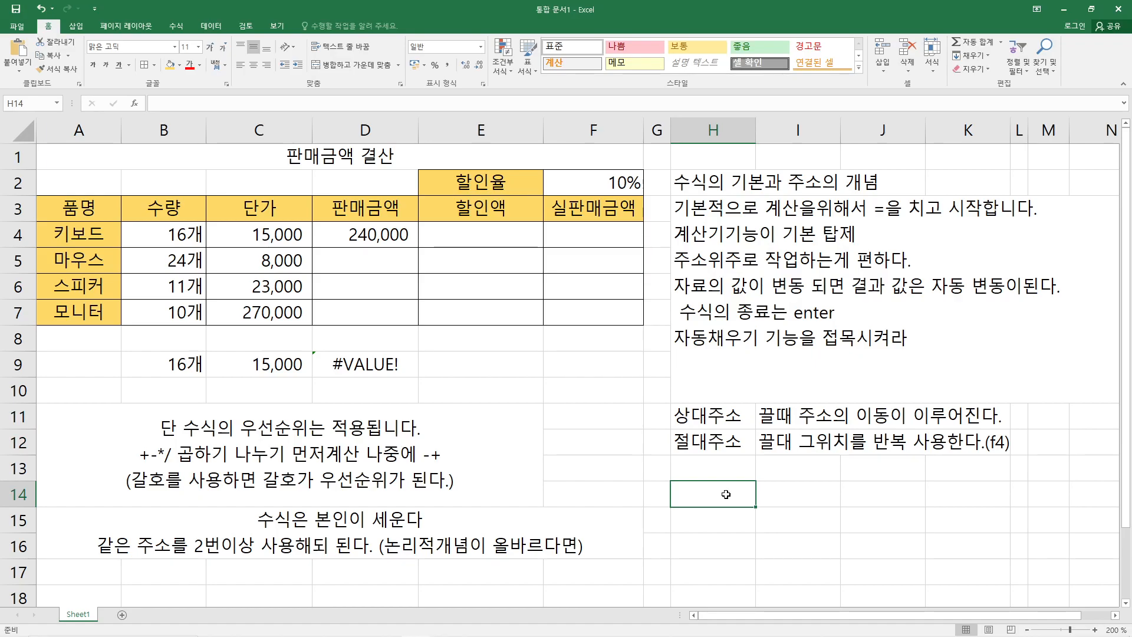
click(726, 474)
click(724, 502)
click(723, 464)
click(720, 491)
click(720, 472)
click(721, 496)
click(271, 624)
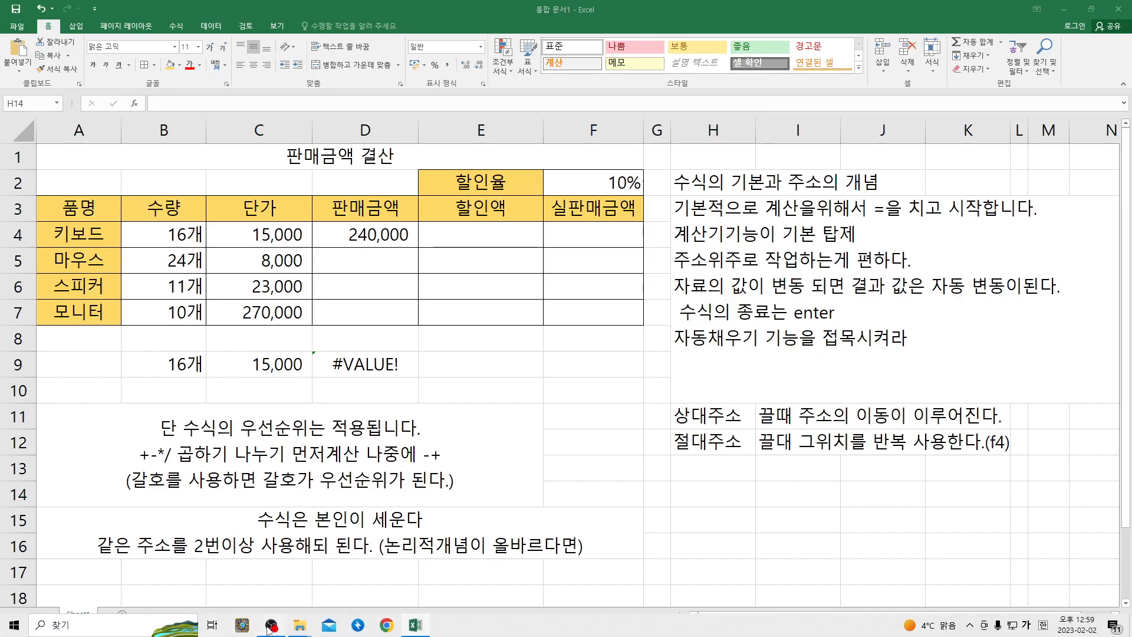